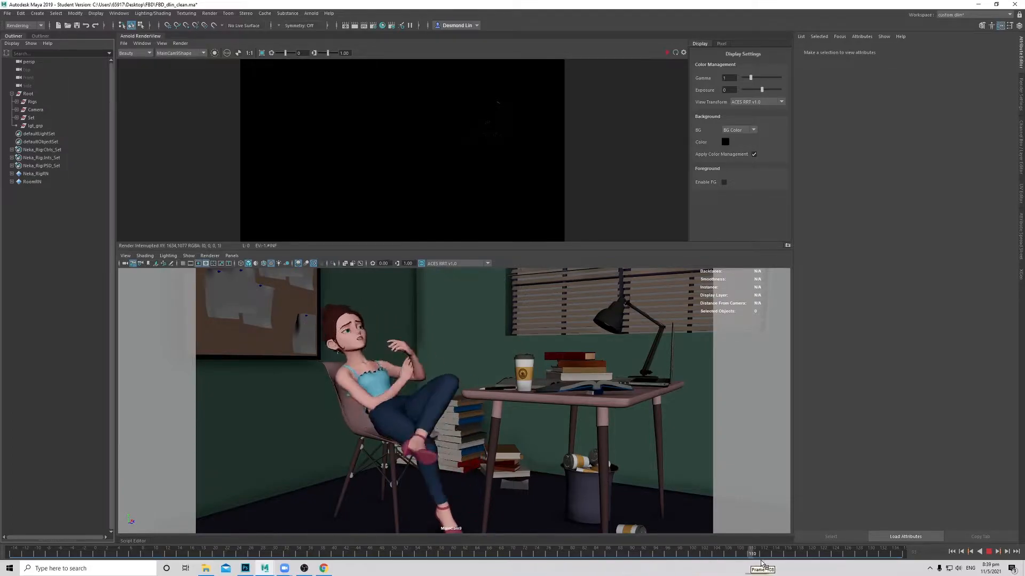
# Step: Review the animation up to frame 121, and switch to Chrome to browse the "office scene" image results for lighting references
pyautogui.moveTo(223, 572); pyautogui.dragTo(817, 566)
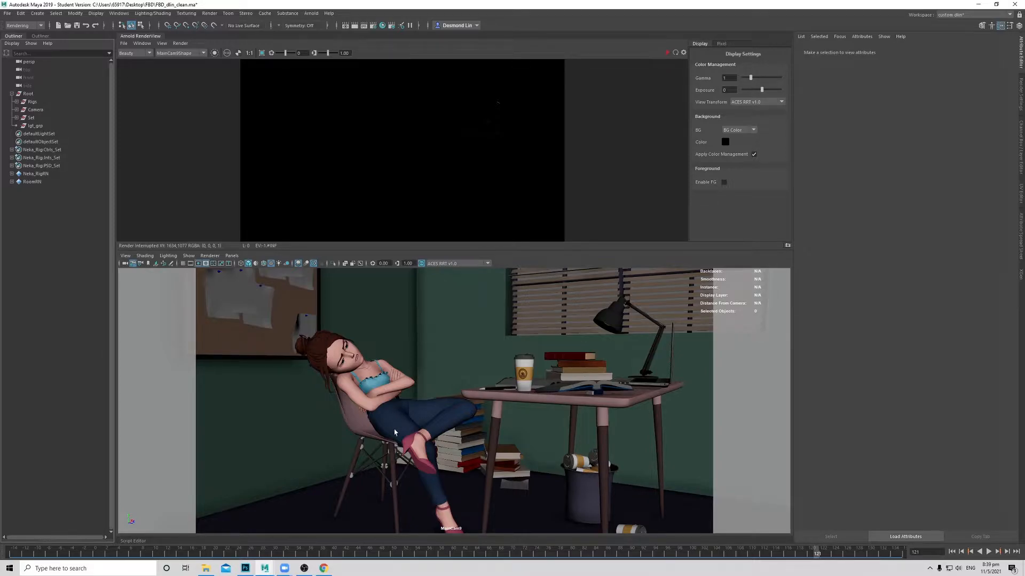
pyautogui.click(323, 569)
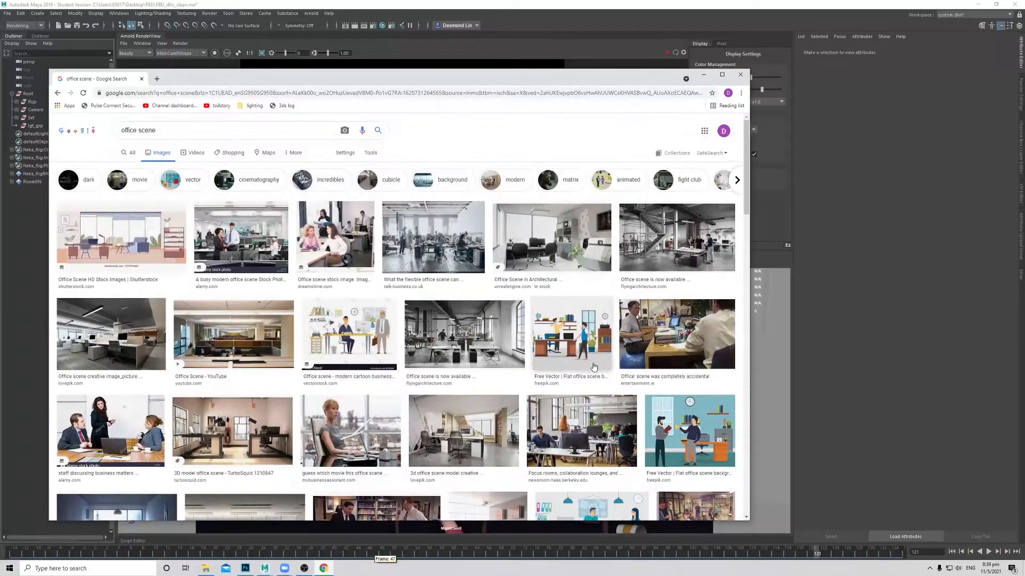
pyautogui.scroll(-3, 592, 353)
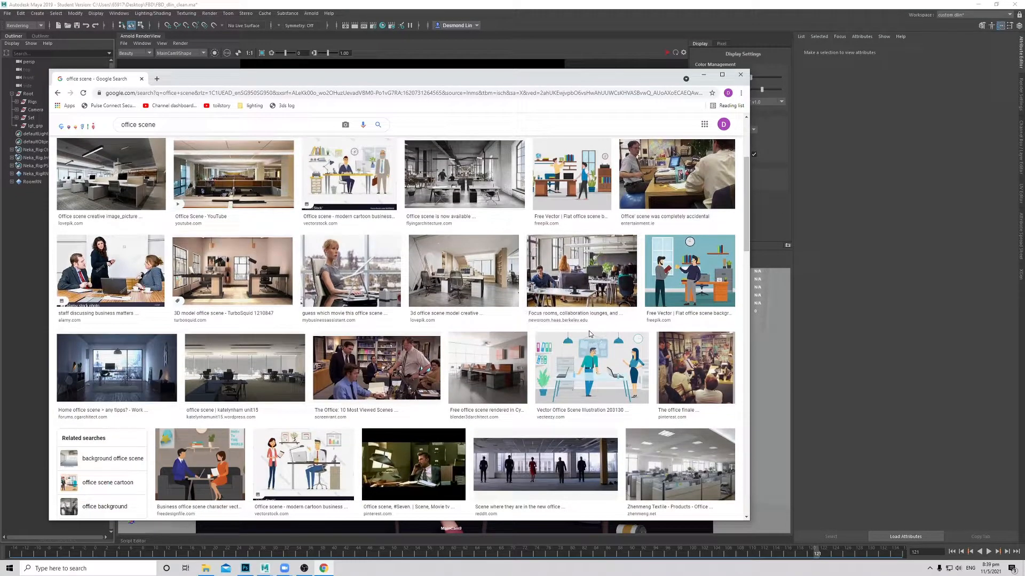
pyautogui.scroll(-2, 590, 334)
pyautogui.scroll(4, 593, 339)
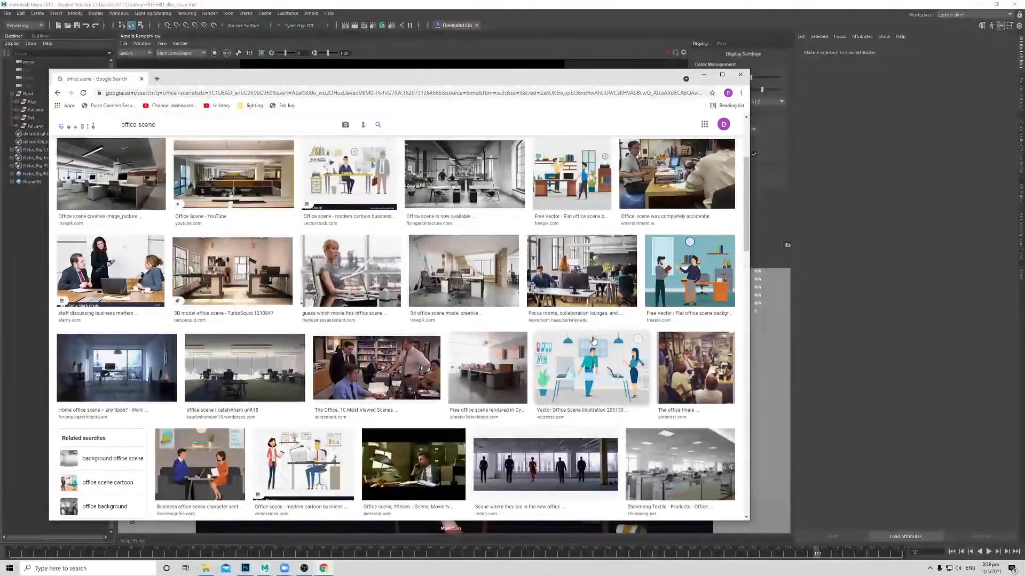
pyautogui.scroll(3, 593, 341)
pyautogui.scroll(-4, 592, 341)
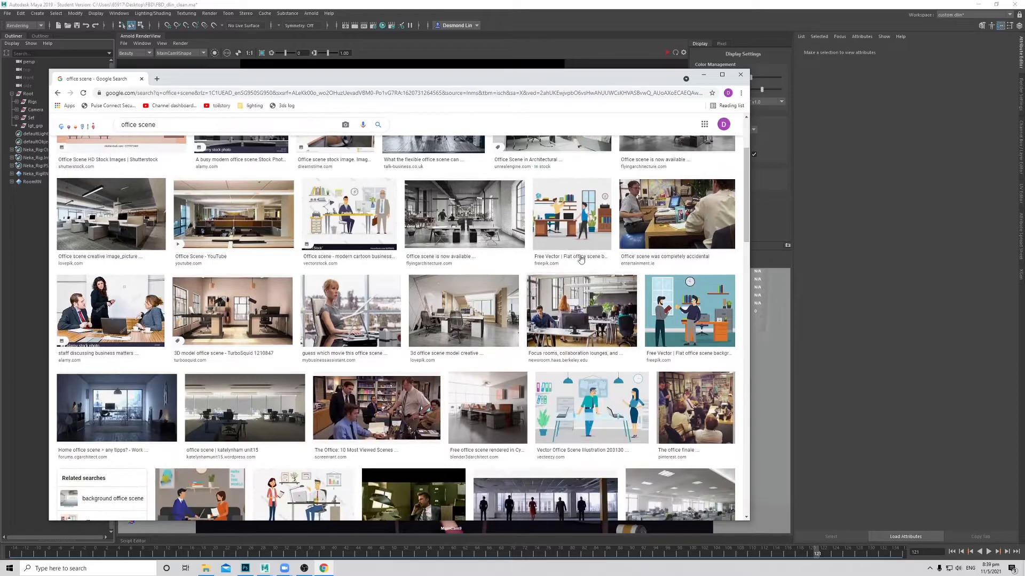
pyautogui.moveTo(639, 81); pyautogui.dragTo(734, 85)
pyautogui.moveTo(560, 86)
pyautogui.mouseDown()
pyautogui.moveTo(765, 82)
pyautogui.moveTo(559, 77)
pyautogui.mouseUp()
pyautogui.scroll(-4, 539, 270)
pyautogui.scroll(-1, 536, 256)
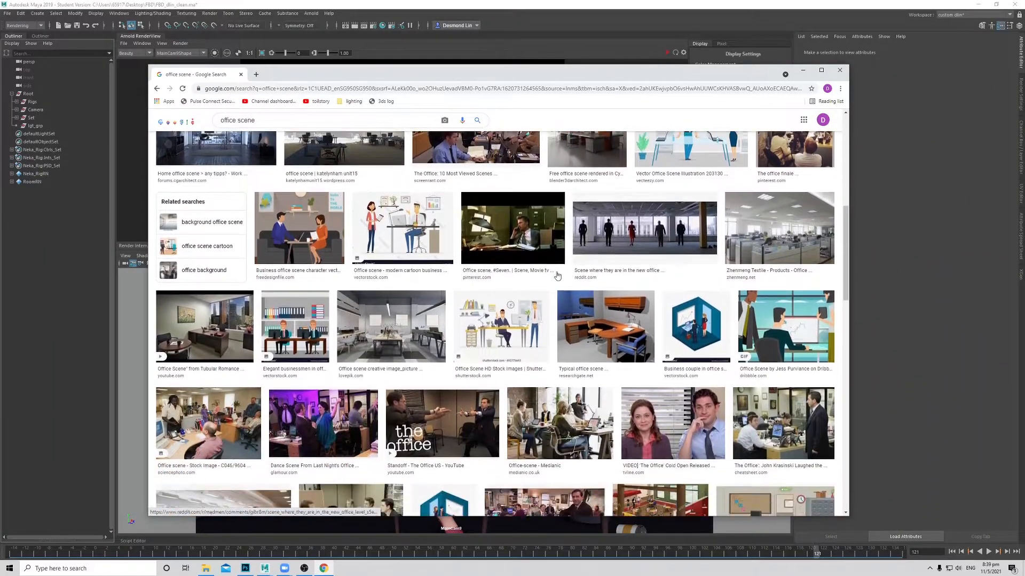
# Step: Examine the "Office scene, #Seven." image and open the full page of its related images
pyautogui.click(529, 220)
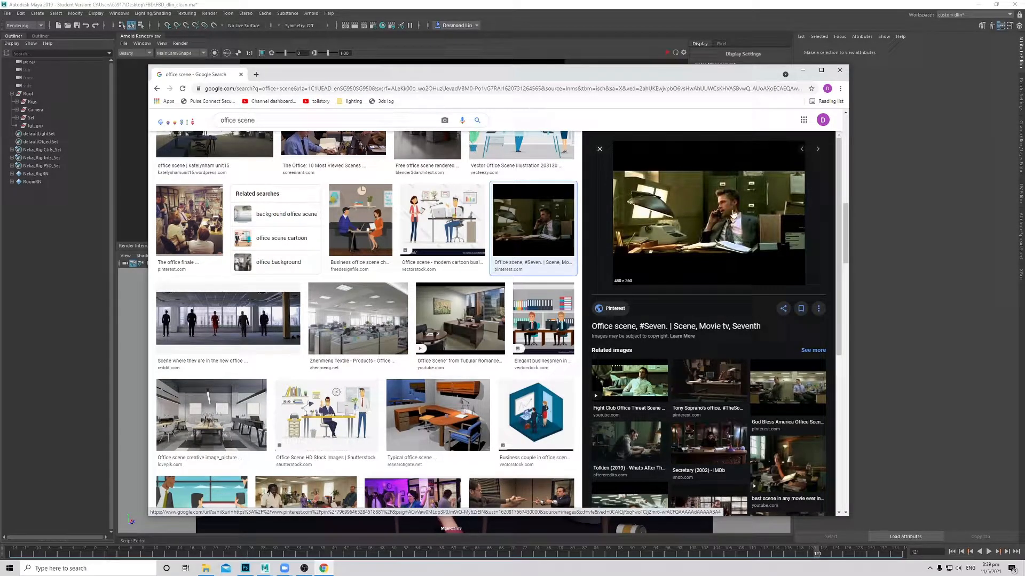
pyautogui.scroll(-2, 735, 217)
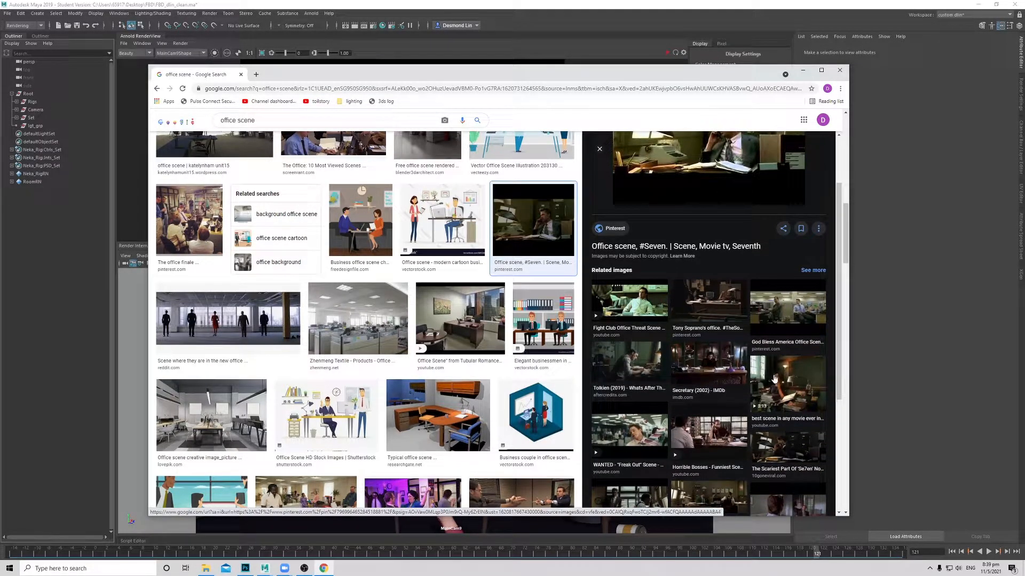
pyautogui.scroll(-1, 777, 381)
pyautogui.scroll(3, 648, 214)
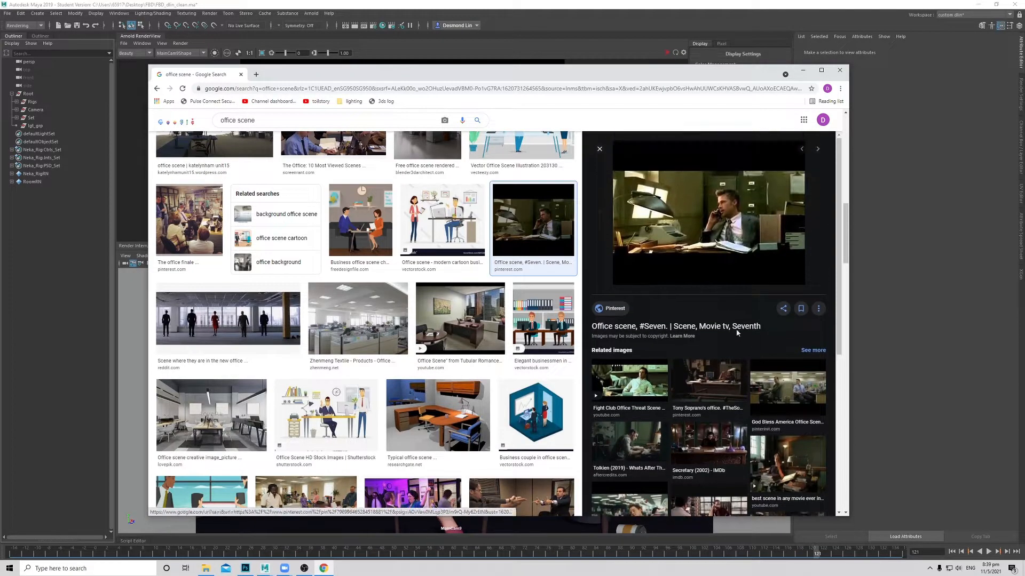
pyautogui.scroll(-5, 674, 247)
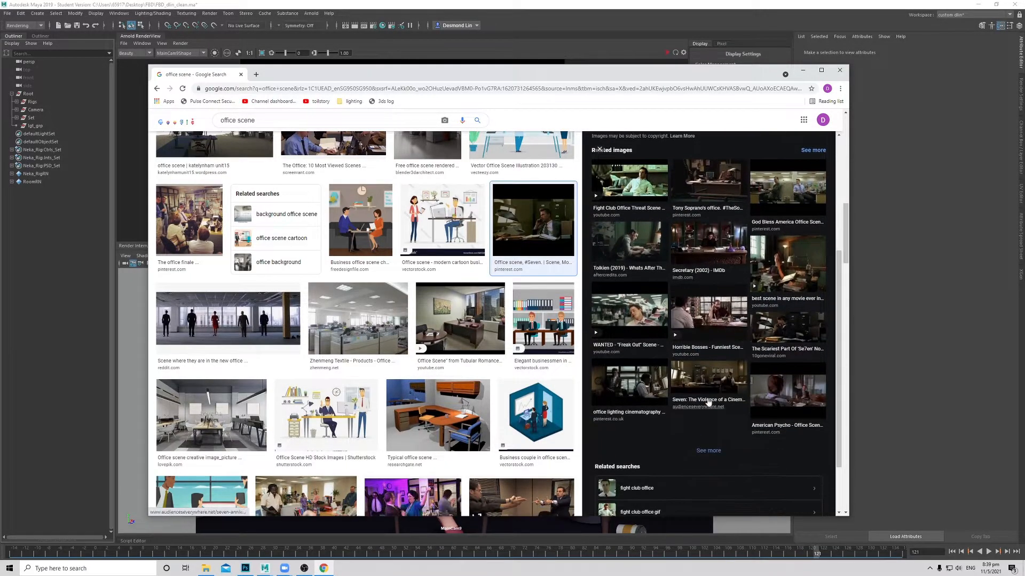
pyautogui.click(715, 453)
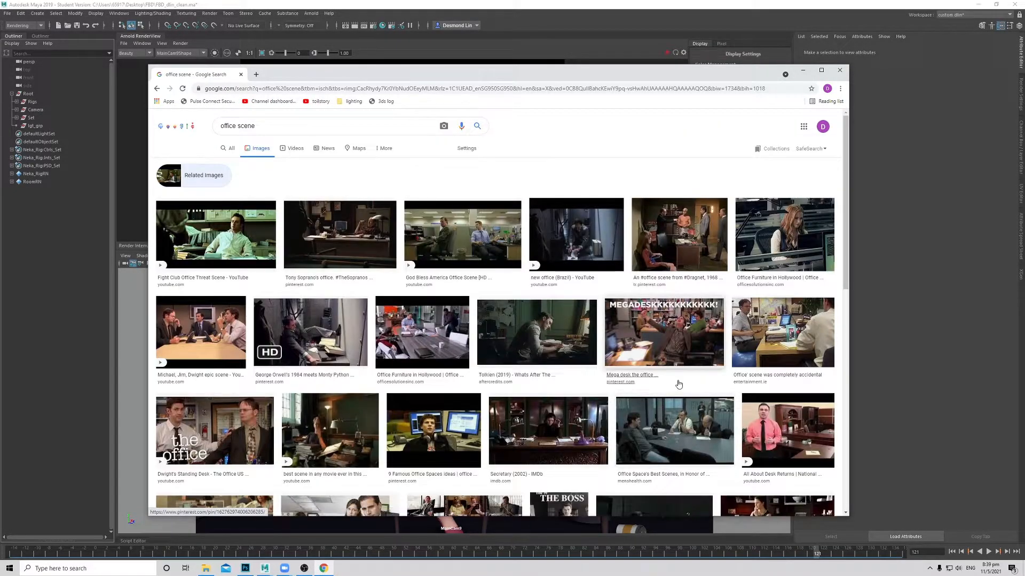
# Step: Examine the Tolkien (2019) desk still, the related Shame film still, and the "05 – [FILMGRAB]" image as lighting references
pyautogui.scroll(-1, 573, 318)
pyautogui.click(573, 318)
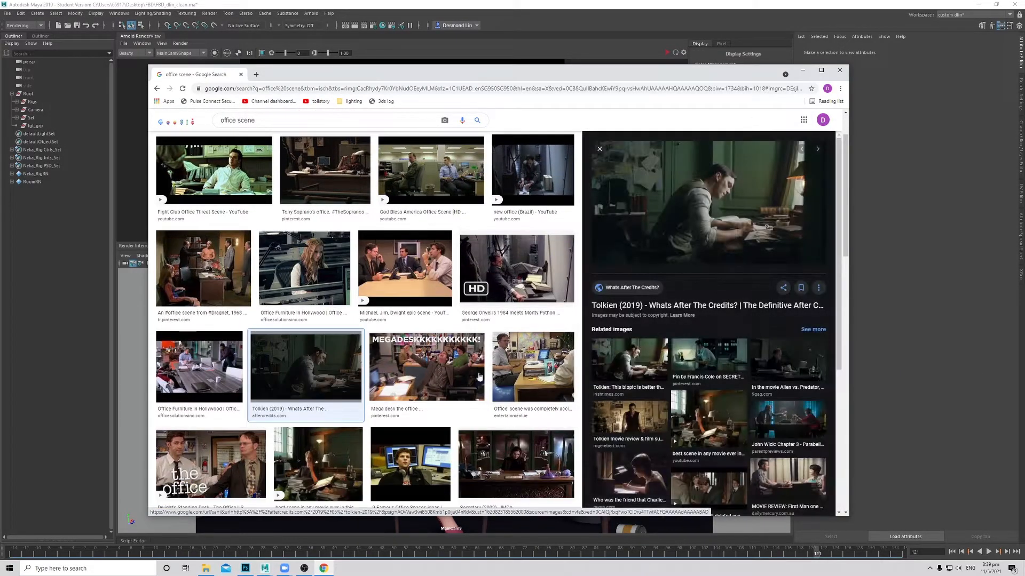
pyautogui.click(707, 362)
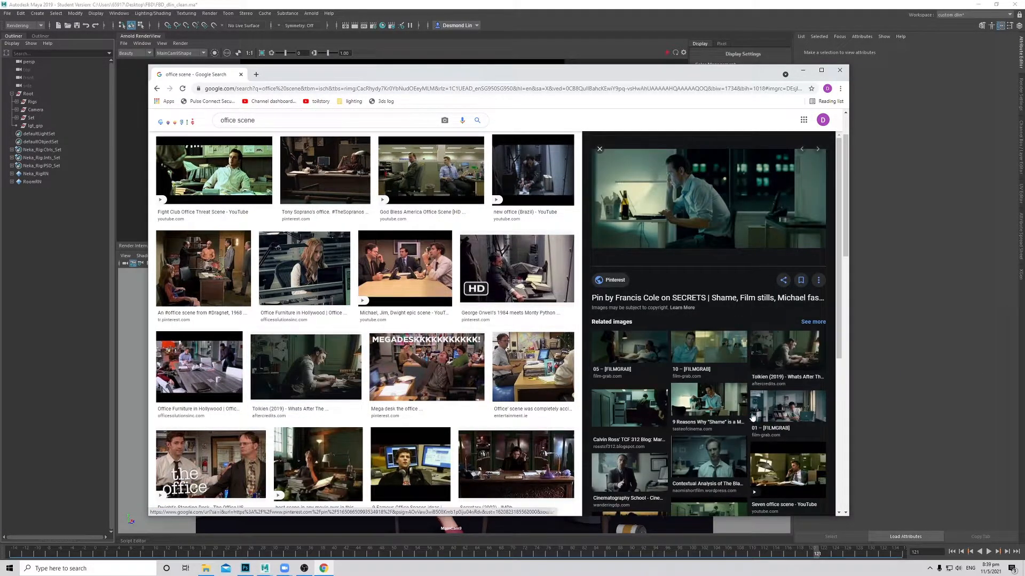
pyautogui.click(628, 348)
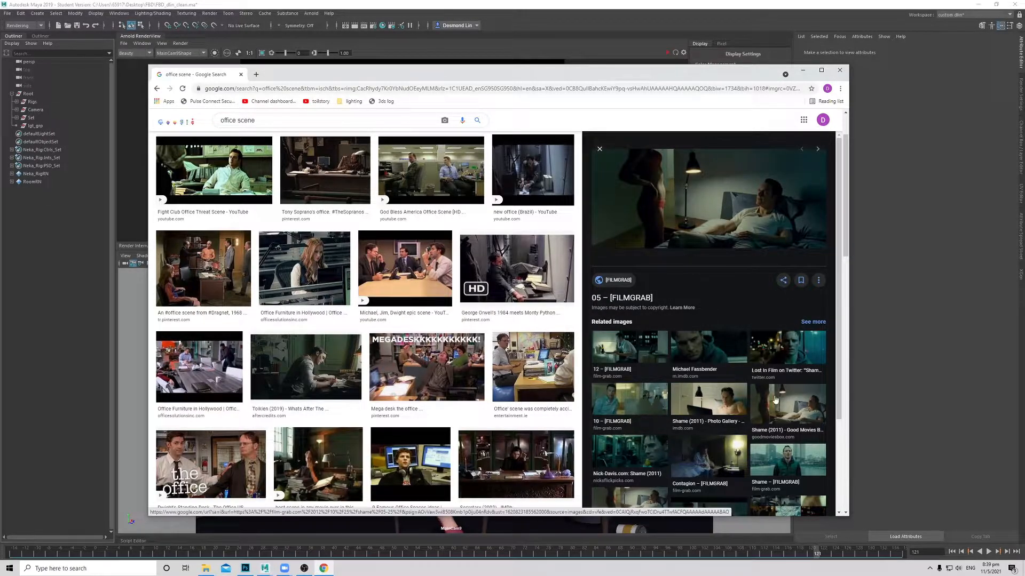
pyautogui.scroll(-1, 710, 400)
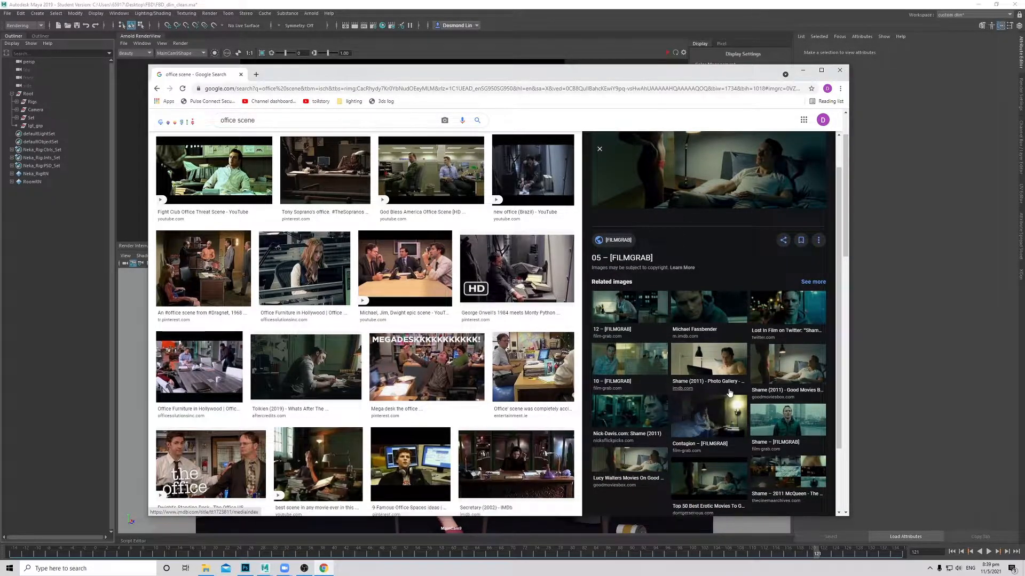
# Step: Return to the Maya scene and move the animation to frame 18
pyautogui.click(802, 72)
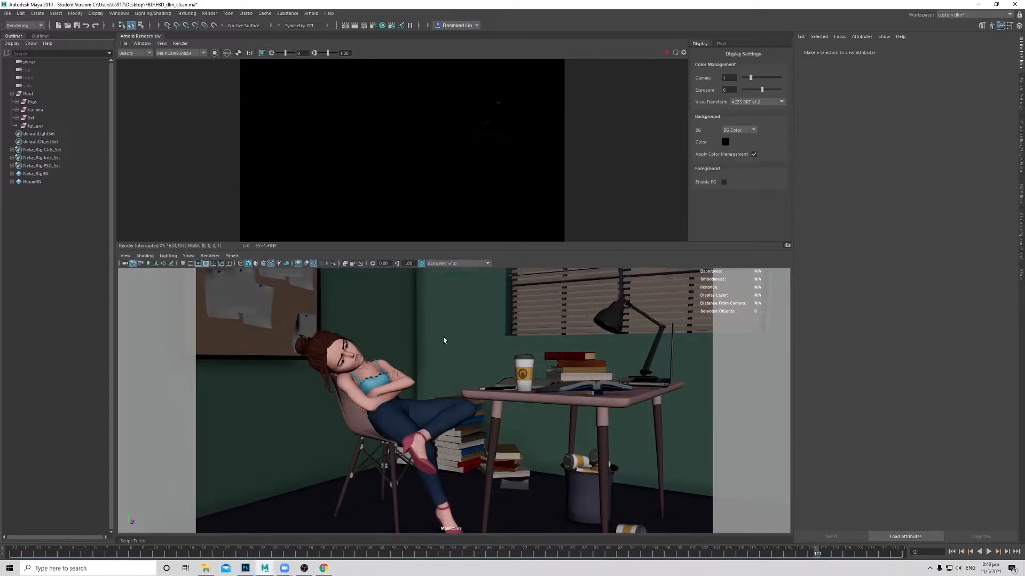
pyautogui.moveTo(247, 550); pyautogui.dragTo(204, 551)
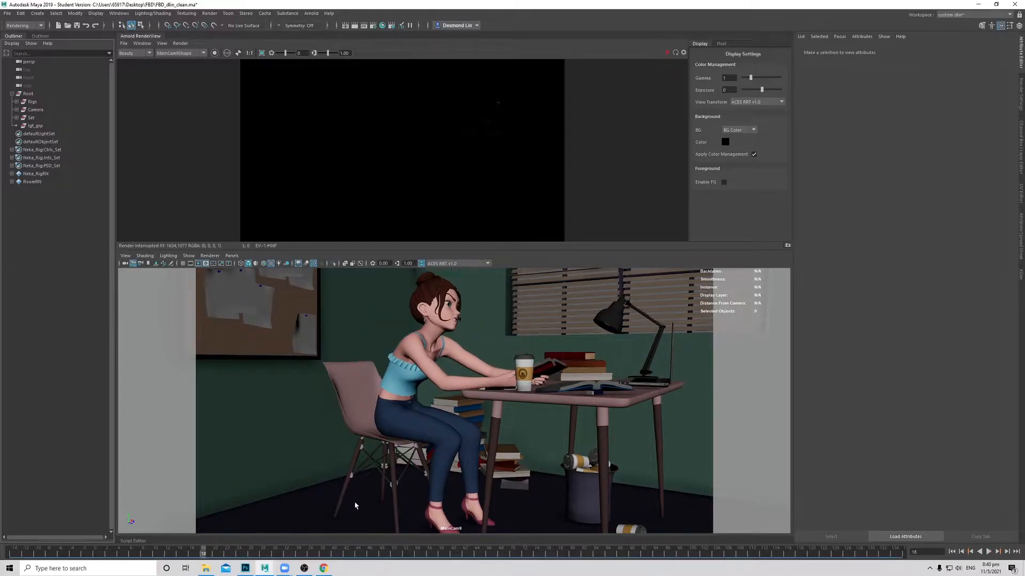
# Step: Switch to Photoshop and brush blue window light on a new layer over the face, arms, books and desk edge, with an arrow from the window
pyautogui.click(245, 569)
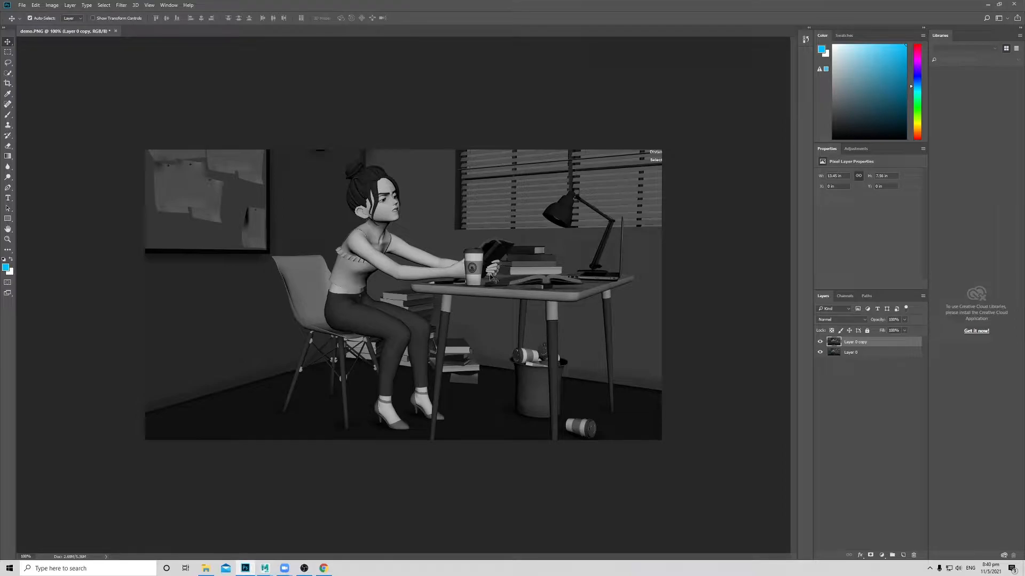
pyautogui.press('b')
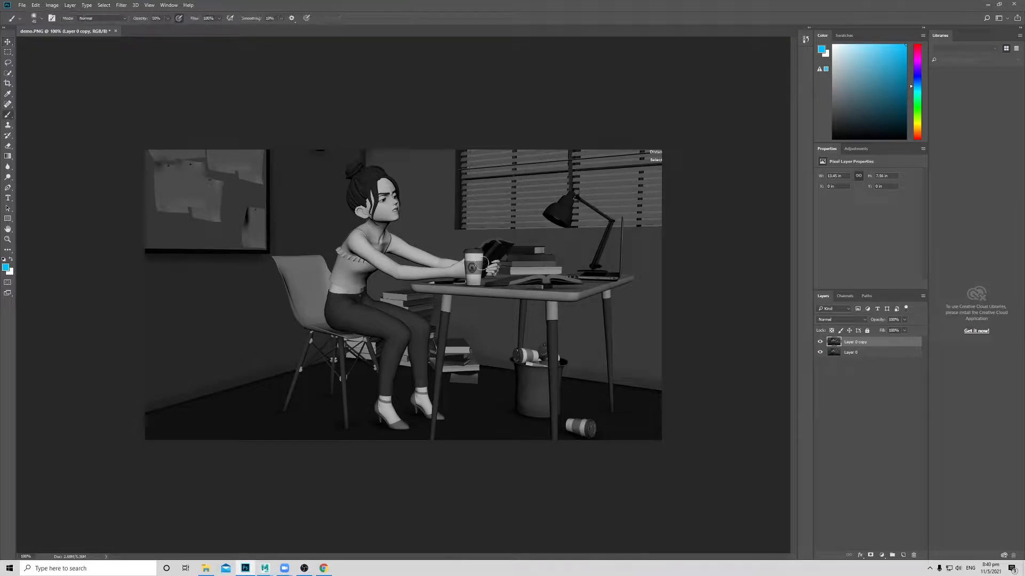
pyautogui.moveTo(372, 255); pyautogui.dragTo(484, 272)
pyautogui.click(901, 556)
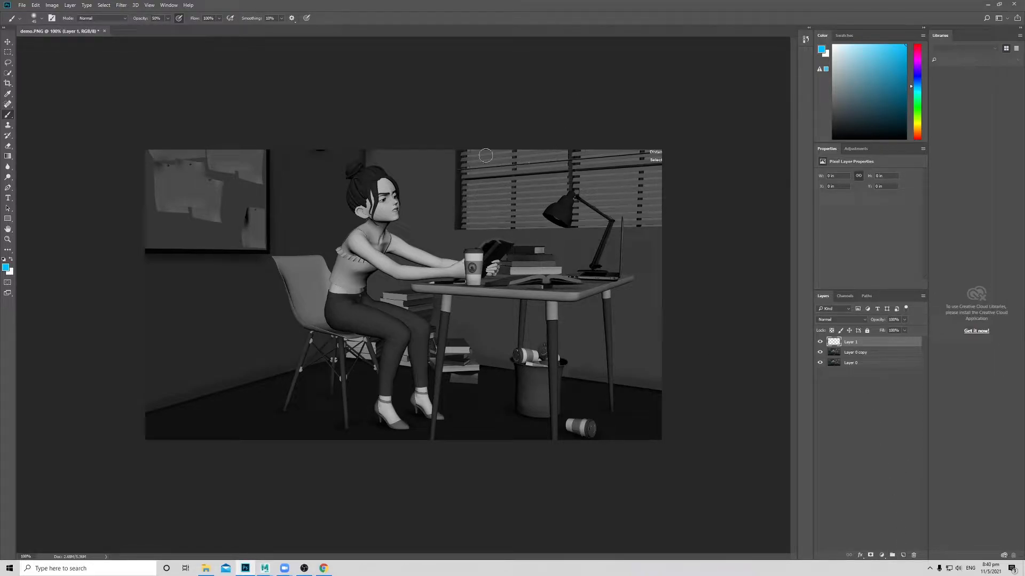
pyautogui.moveTo(555, 155); pyautogui.dragTo(463, 213)
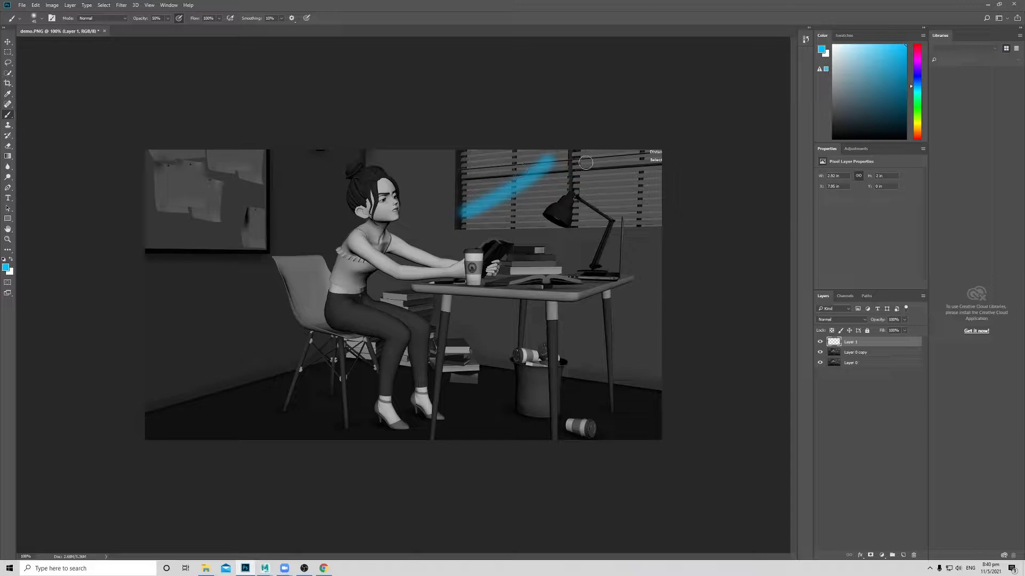
pyautogui.hotkey('ctrl', 'z')
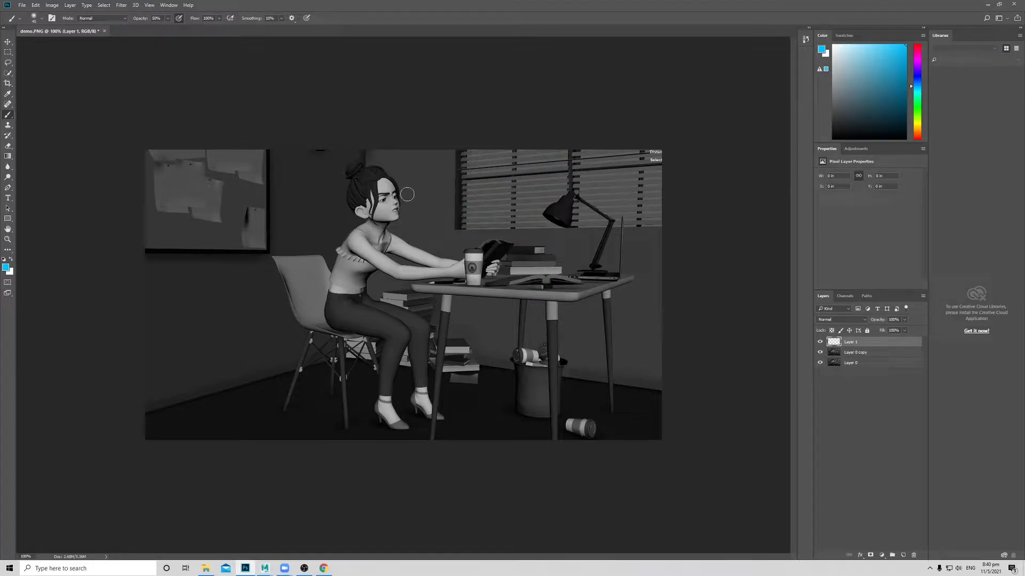
pyautogui.moveTo(390, 184)
pyautogui.mouseDown()
pyautogui.moveTo(396, 227)
pyautogui.moveTo(434, 258)
pyautogui.moveTo(504, 246)
pyautogui.mouseUp()
pyautogui.moveTo(528, 154); pyautogui.dragTo(448, 221)
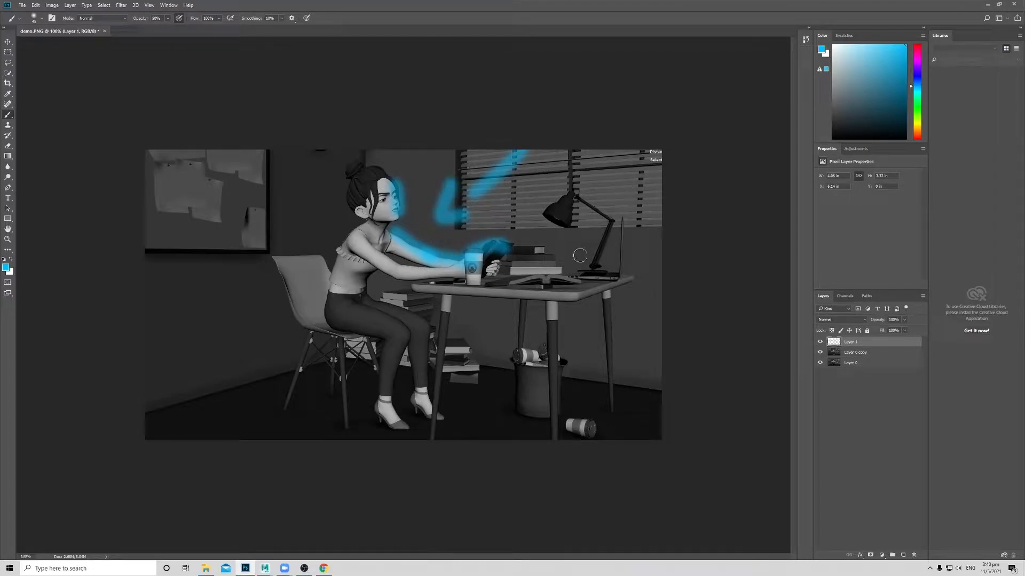
pyautogui.moveTo(535, 248); pyautogui.dragTo(557, 248)
pyautogui.moveTo(633, 266); pyautogui.dragTo(600, 299)
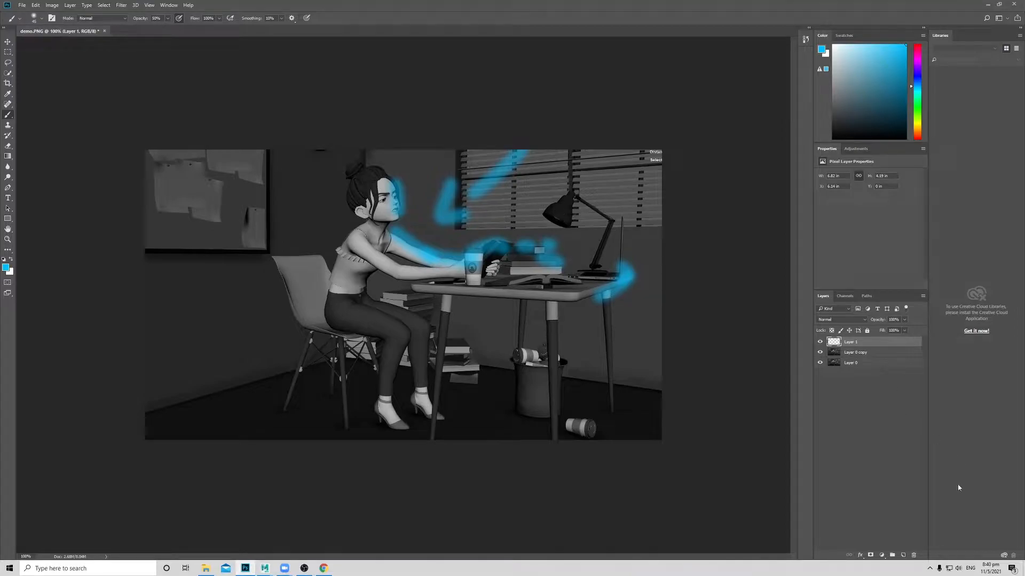
# Step: Brush orange lamp light on another new layer, from the lamp head onto the desk, books, cup and the character's lower face
pyautogui.click(904, 555)
pyautogui.click(11, 258)
pyautogui.click(6, 267)
pyautogui.click(473, 190)
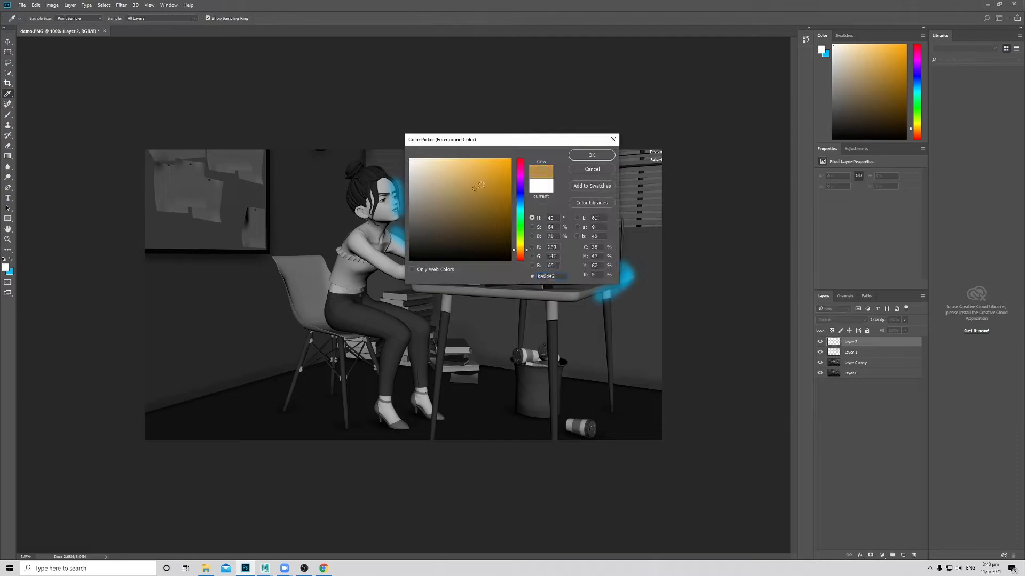
pyautogui.click(592, 155)
pyautogui.moveTo(526, 261)
pyautogui.mouseDown()
pyautogui.moveTo(544, 208)
pyautogui.moveTo(560, 283)
pyautogui.moveTo(522, 267)
pyautogui.moveTo(532, 268)
pyautogui.mouseUp()
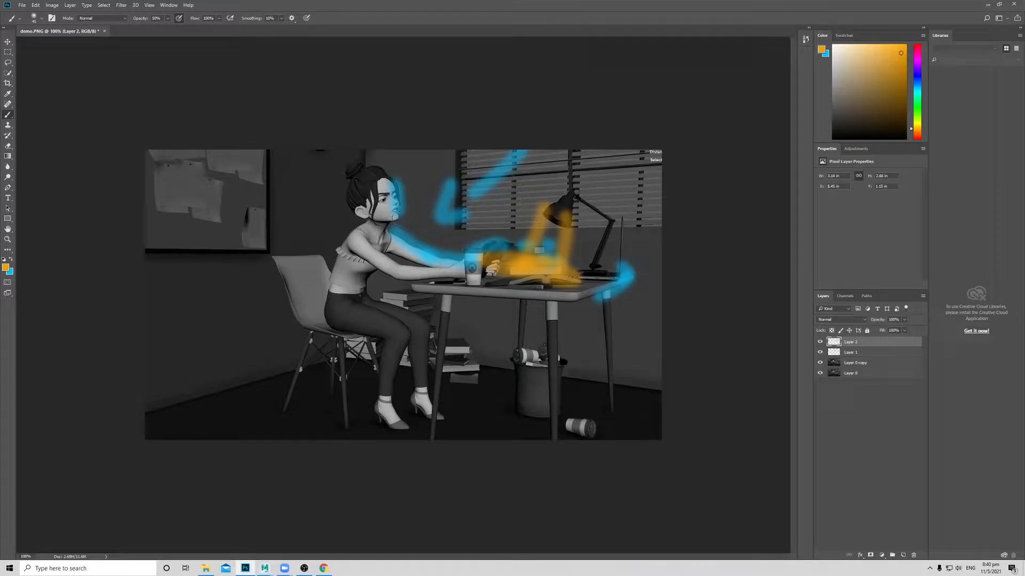
pyautogui.moveTo(468, 264); pyautogui.dragTo(461, 270)
pyautogui.moveTo(393, 211); pyautogui.dragTo(404, 215)
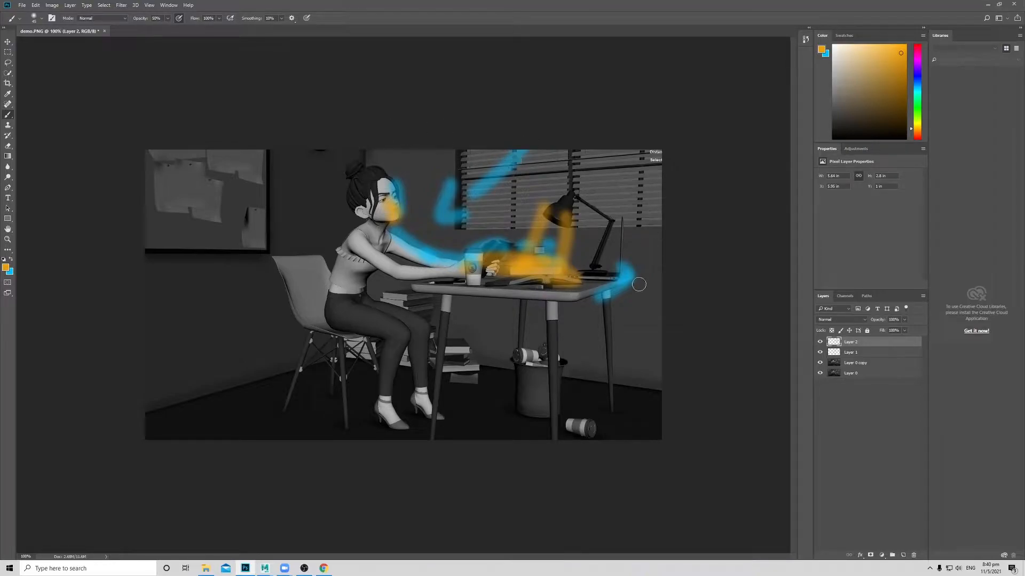
# Step: Set the foreground colour to white and brush highlights along the laptop screen, the lamp, the desk's front edge and the window blinds
pyautogui.click(11, 260)
pyautogui.click(11, 260)
pyautogui.click(5, 267)
pyautogui.click(425, 196)
pyautogui.click(409, 159)
pyautogui.click(591, 155)
pyautogui.press('b')
pyautogui.moveTo(620, 274); pyautogui.dragTo(618, 288)
pyautogui.moveTo(619, 223); pyautogui.dragTo(578, 199)
pyautogui.moveTo(619, 278); pyautogui.dragTo(429, 297)
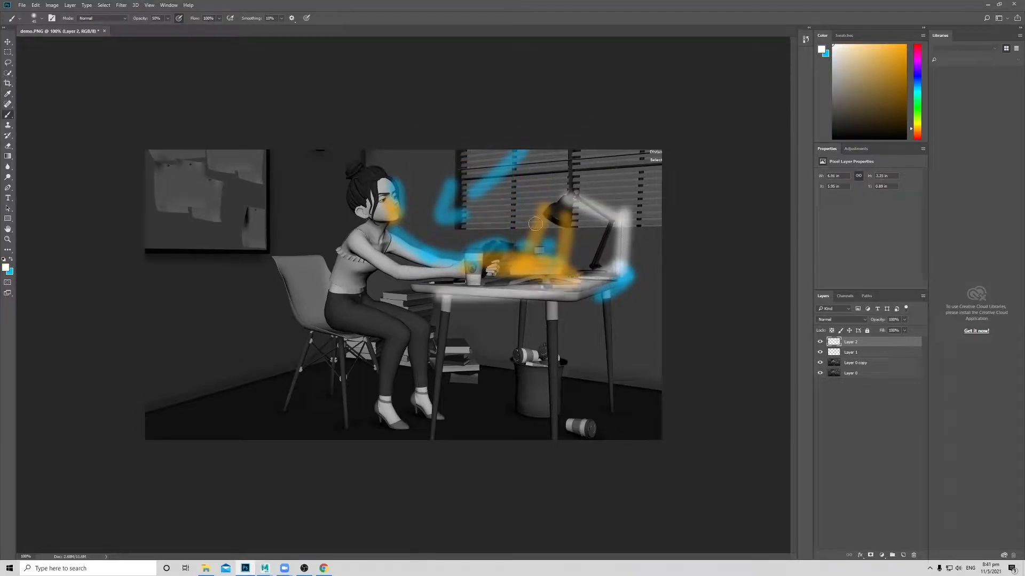
pyautogui.moveTo(587, 205); pyautogui.dragTo(504, 176)
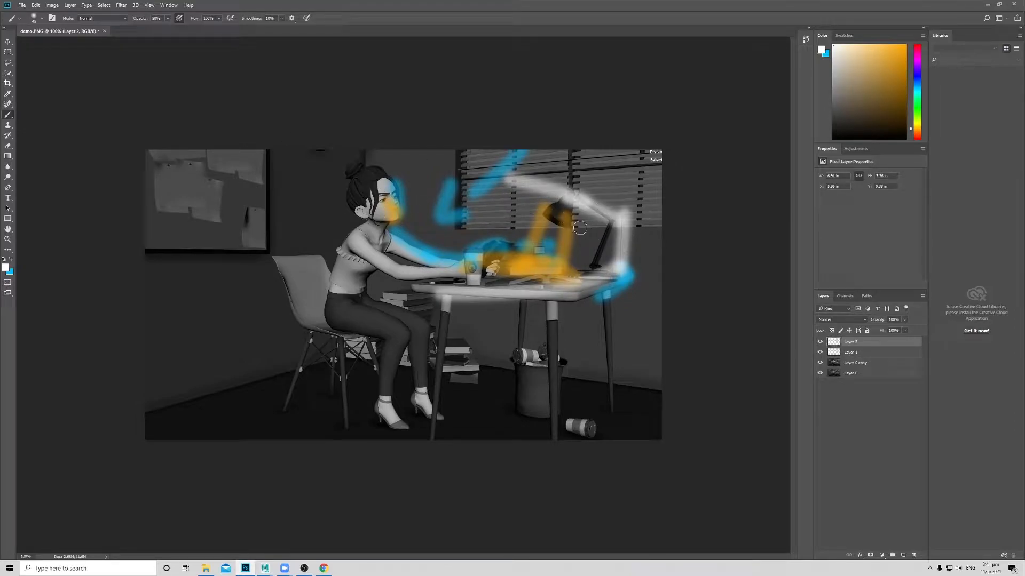
# Step: Brush white strokes across the wall and pinboard behind the character and over her face, and switch to the Move tool
pyautogui.moveTo(243, 164); pyautogui.dragTo(321, 166)
pyautogui.moveTo(369, 198); pyautogui.dragTo(280, 202)
pyautogui.moveTo(296, 220)
pyautogui.mouseDown()
pyautogui.moveTo(320, 219)
pyautogui.moveTo(344, 237)
pyautogui.mouseUp()
pyautogui.moveTo(288, 246)
pyautogui.mouseDown()
pyautogui.moveTo(312, 245)
pyautogui.moveTo(275, 205)
pyautogui.mouseUp()
pyautogui.moveTo(389, 187); pyautogui.dragTo(388, 224)
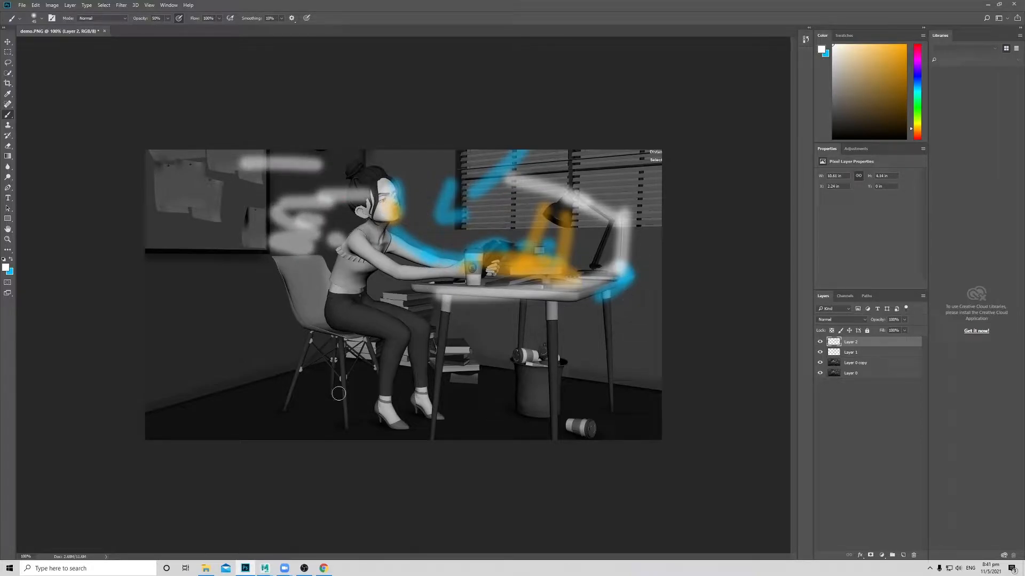
pyautogui.press('v')
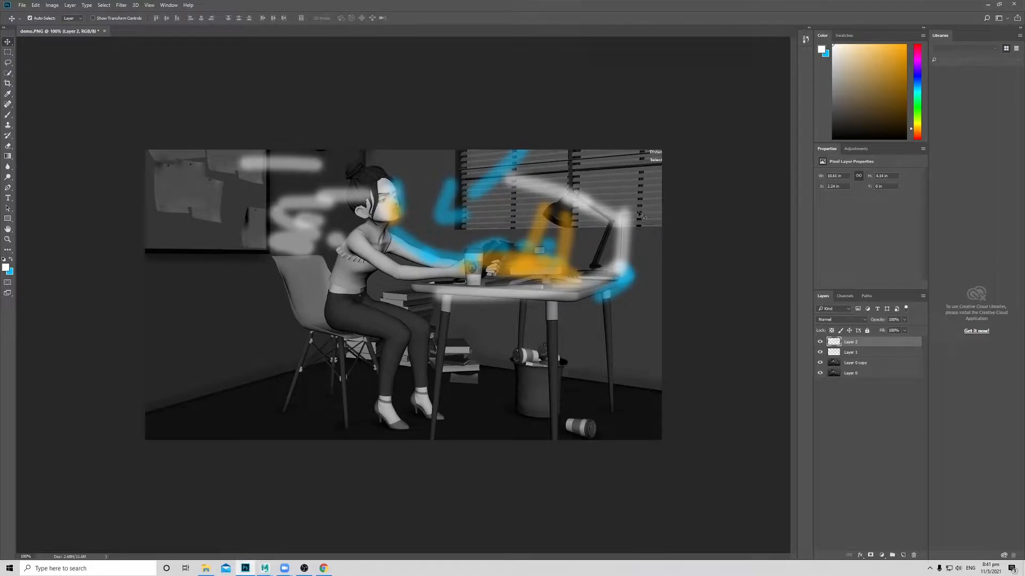
# Step: Return to Maya, play the animation briefly from frame 18, and enlarge the Arnold RenderView above the viewport
pyautogui.click(987, 5)
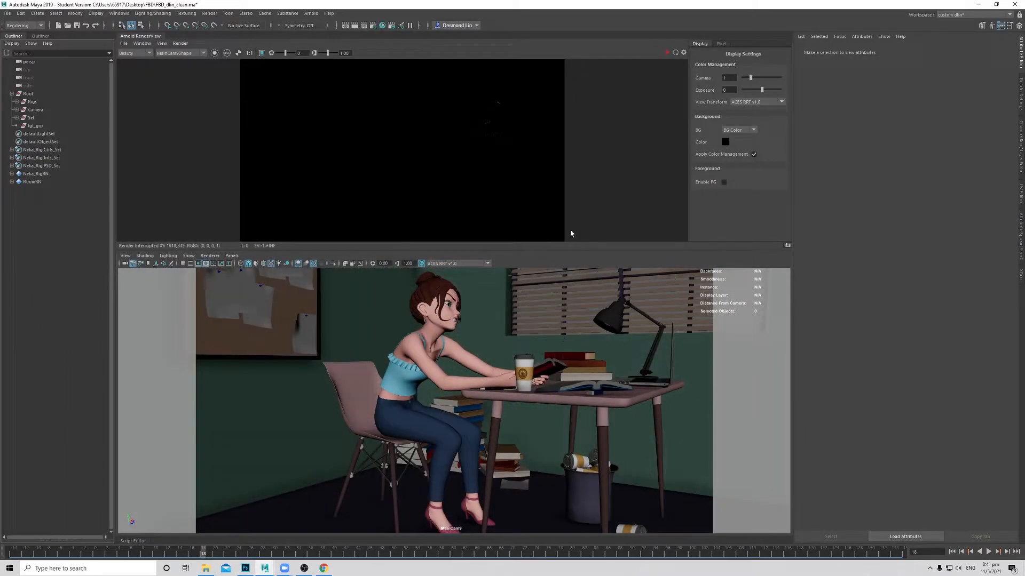
pyautogui.hotkey('alt', 'v')
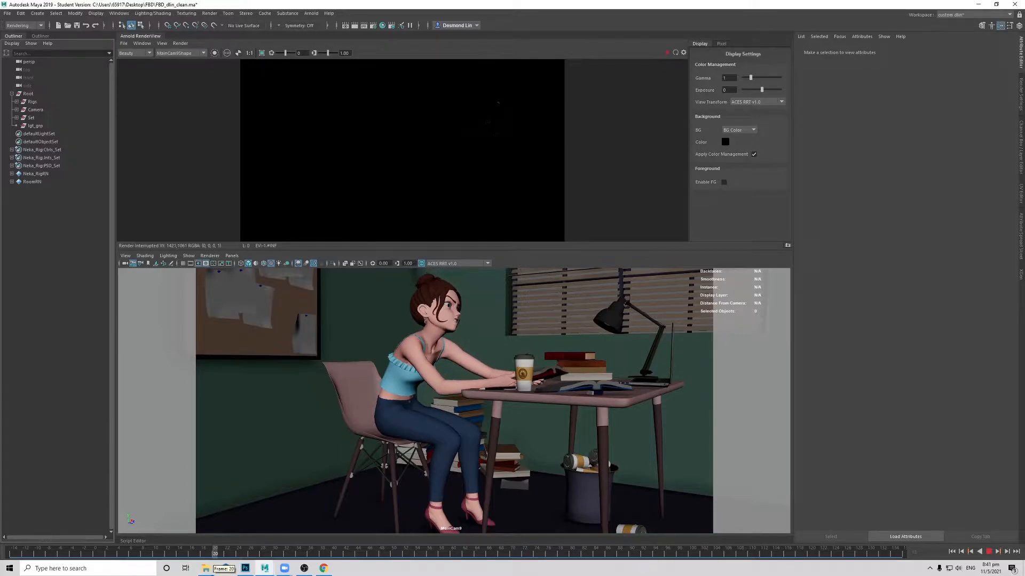
pyautogui.hotkey('alt', 'v')
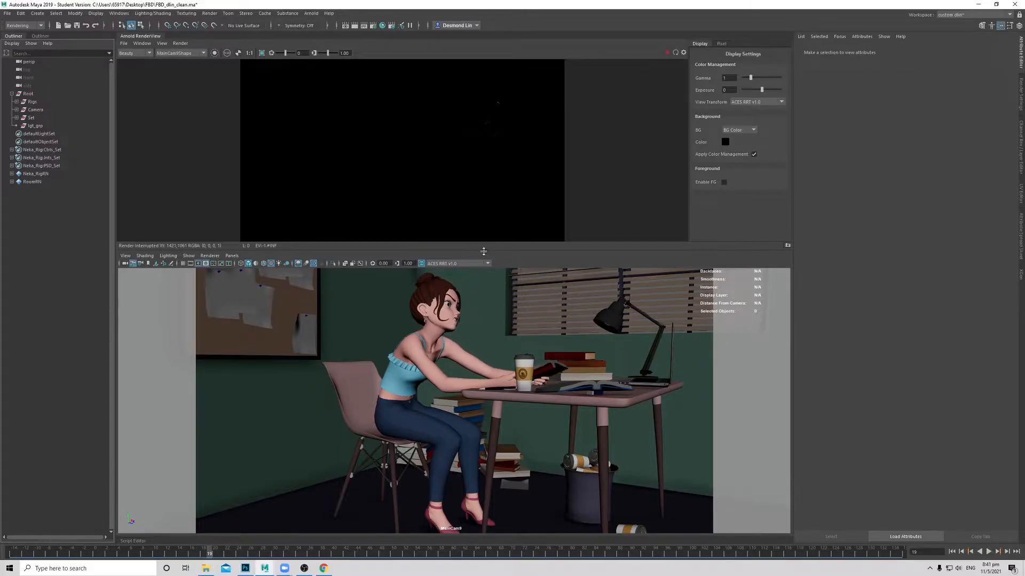
pyautogui.moveTo(490, 251); pyautogui.dragTo(489, 291)
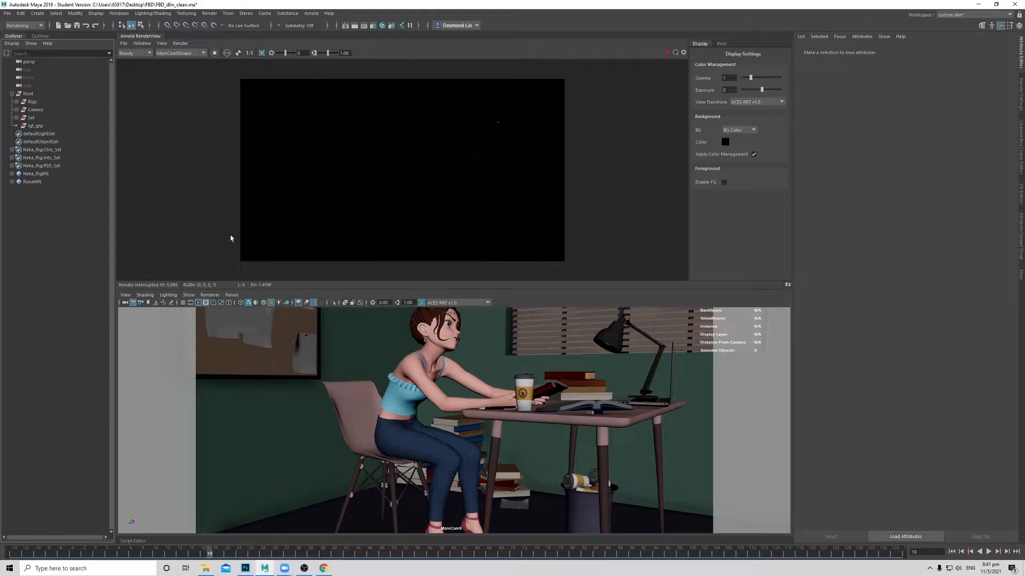
# Step: Create an Arnold skydome light and rename it lgt_env
pyautogui.click(311, 13)
pyautogui.moveTo(342, 54)
pyautogui.click(421, 70)
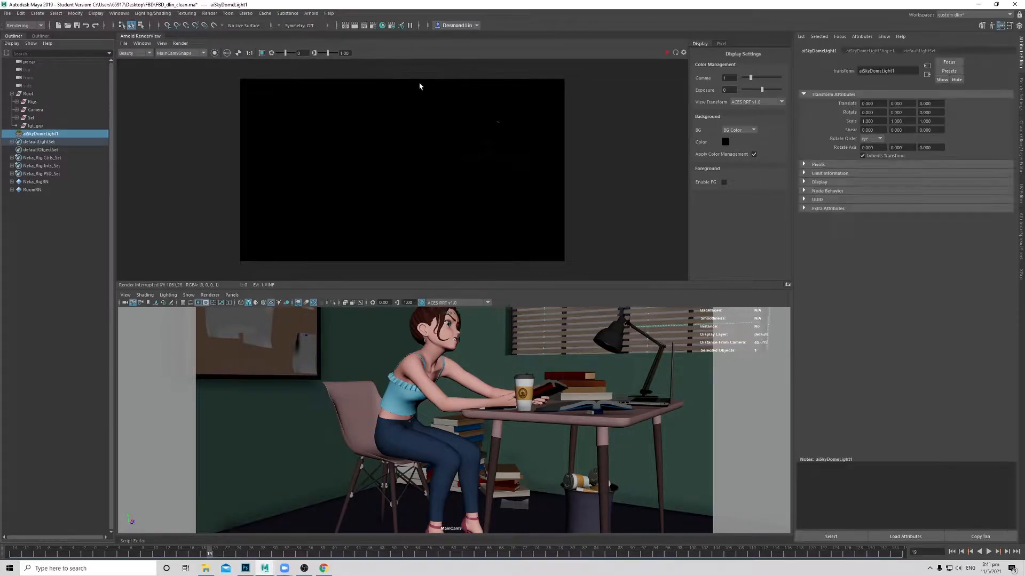
pyautogui.doubleClick(57, 134)
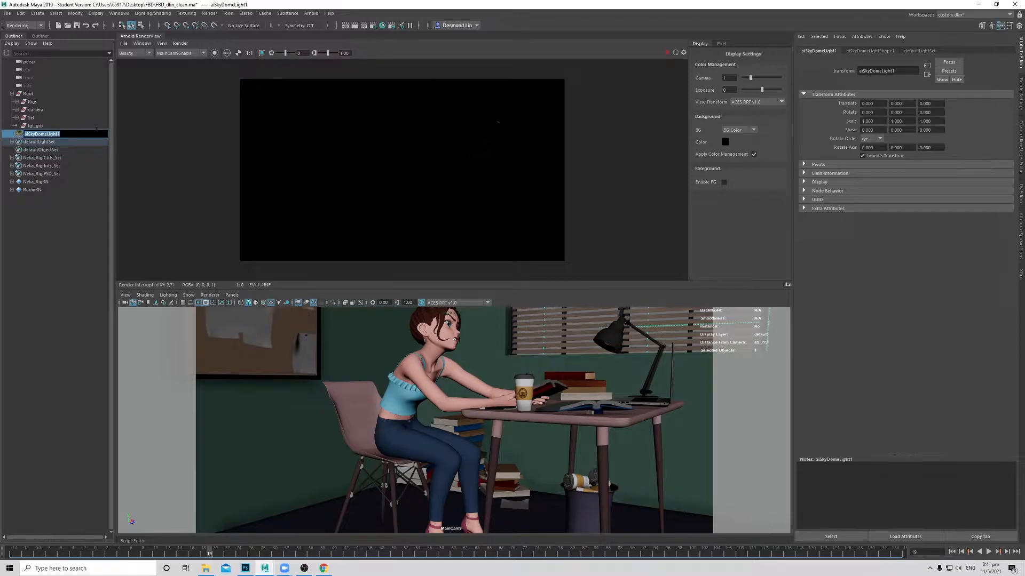
pyautogui.press('BackSpace')
pyautogui.write('lgt_env')
pyautogui.press('Return')
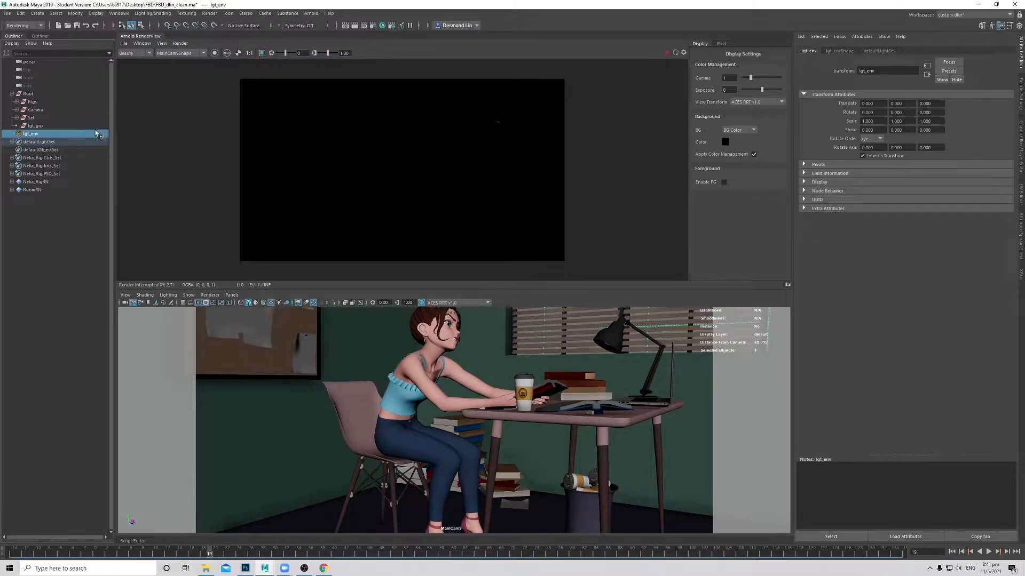
# Step: Set the AOV light group of lgt_env to env
pyautogui.click(1020, 100)
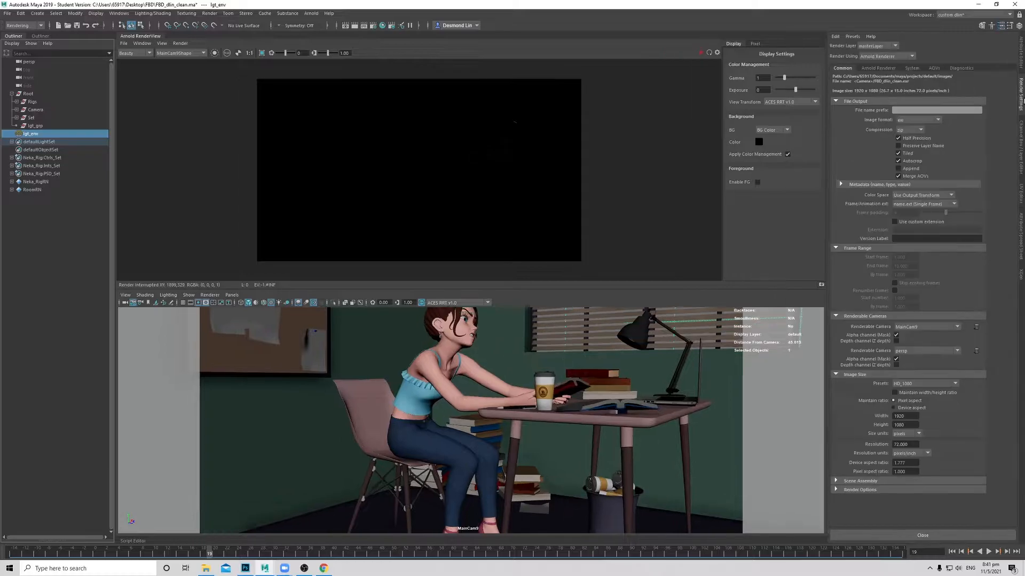
pyautogui.hotkey('ctrl', 'a')
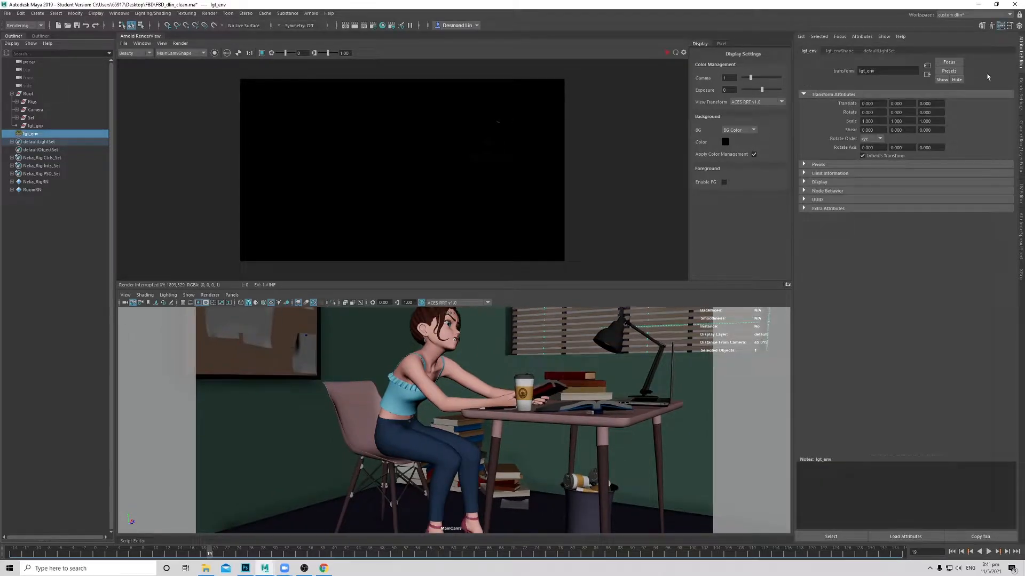
pyautogui.click(845, 51)
pyautogui.scroll(-5, 885, 288)
pyautogui.click(885, 300)
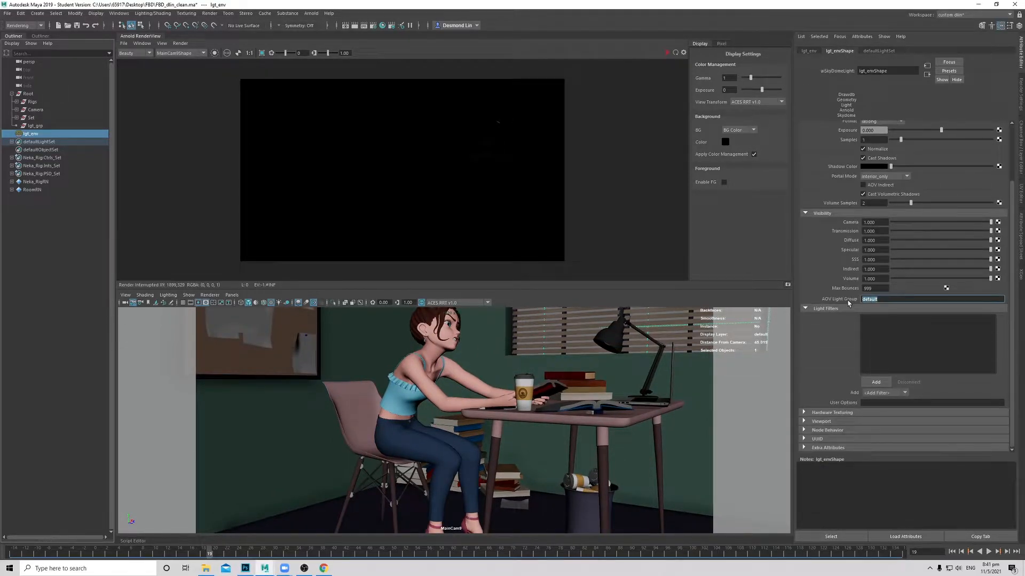
pyautogui.write('env')
pyautogui.press('Return')
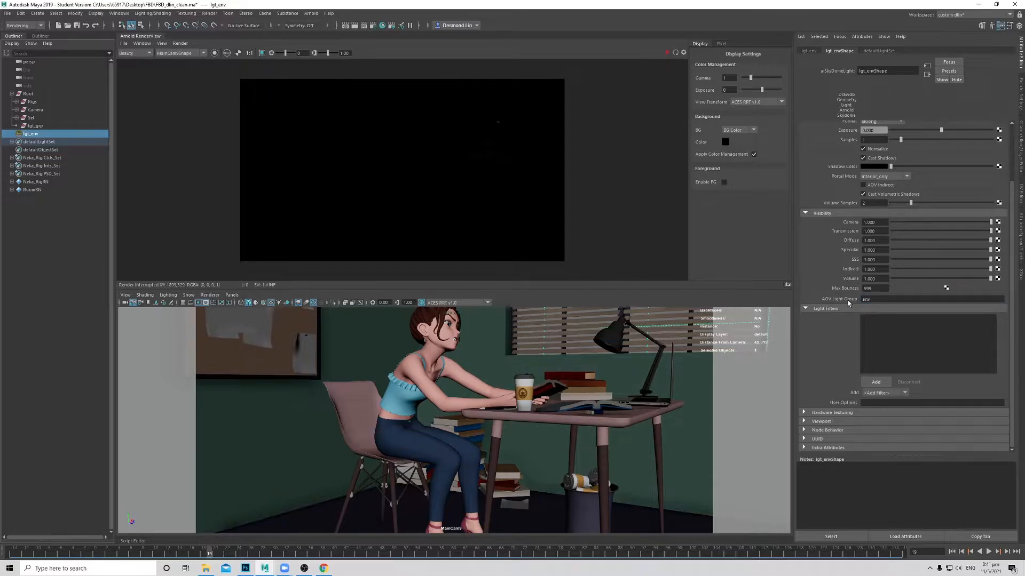
# Step: Add a custom AOV named RGBA_env in the render settings
pyautogui.click(1021, 96)
pyautogui.click(934, 69)
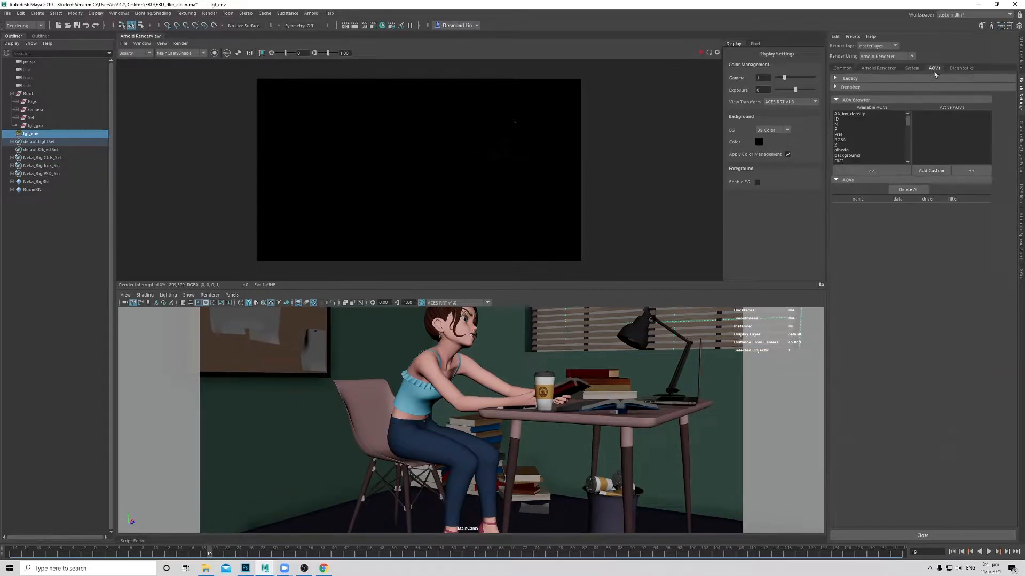
pyautogui.click(932, 170)
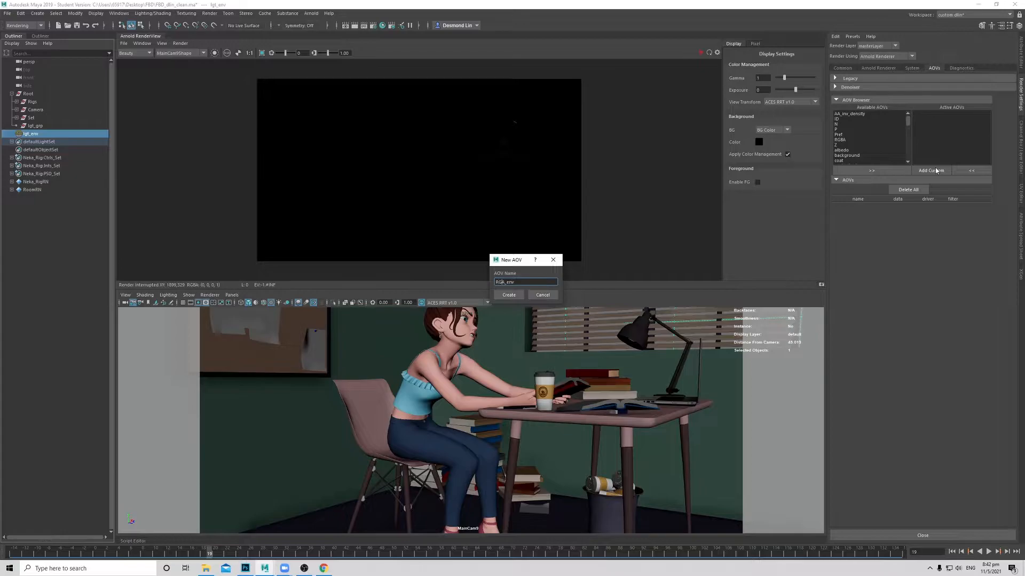
pyautogui.press('Return')
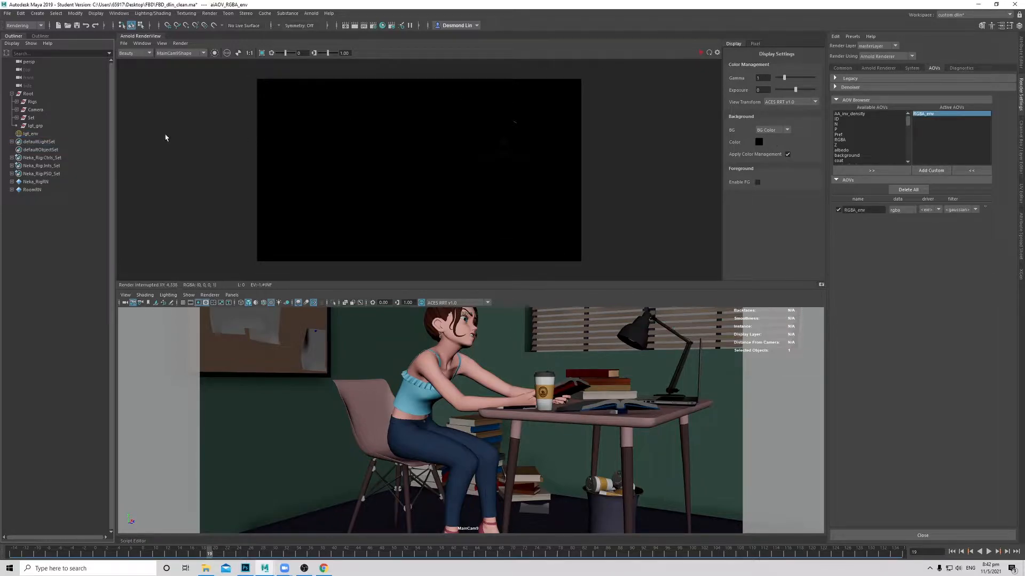
# Step: Parent lgt_env under lgt_grp and render the MainCam view in the Arnold RenderView
pyautogui.moveTo(41, 133); pyautogui.dragTo(20, 127)
pyautogui.click(701, 52)
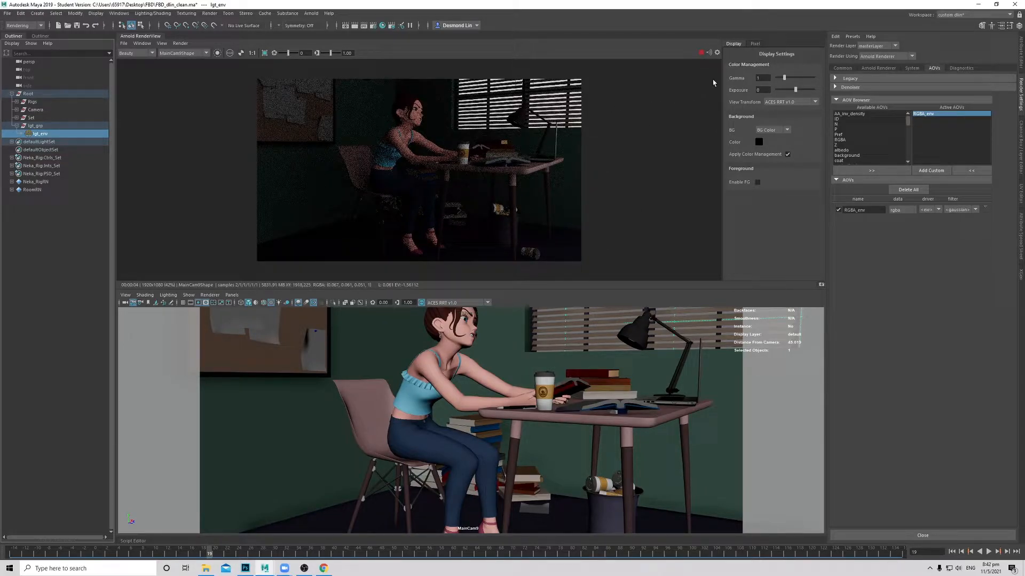
pyautogui.moveTo(498, 163)
pyautogui.mouseDown(button='middle')
pyautogui.moveTo(515, 160)
pyautogui.moveTo(508, 165)
pyautogui.mouseUp(button='middle')
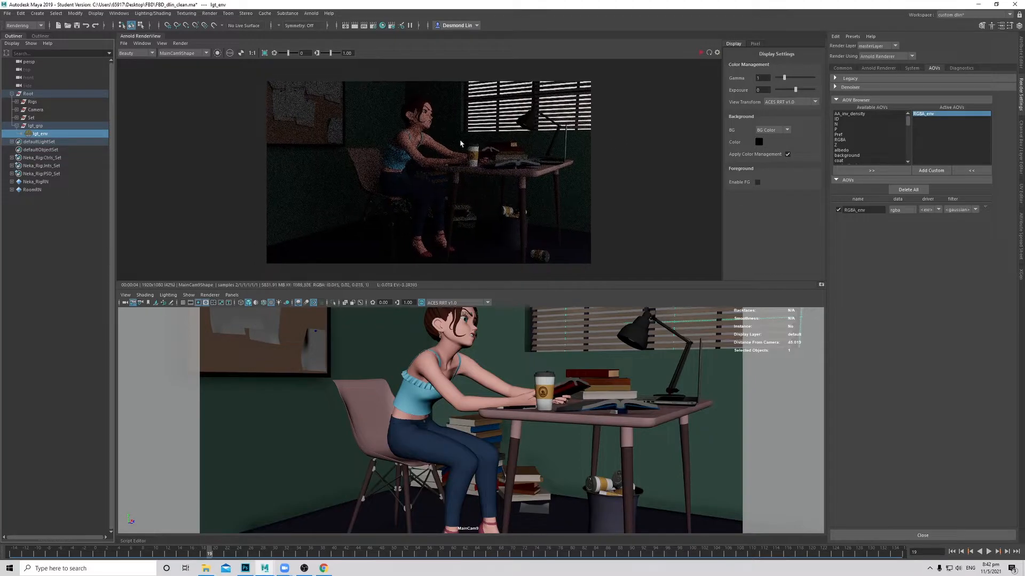
# Step: Preview the render at a lower display exposure of about -1.59 and reset the display exposure
pyautogui.moveTo(288, 55); pyautogui.dragTo(286, 55)
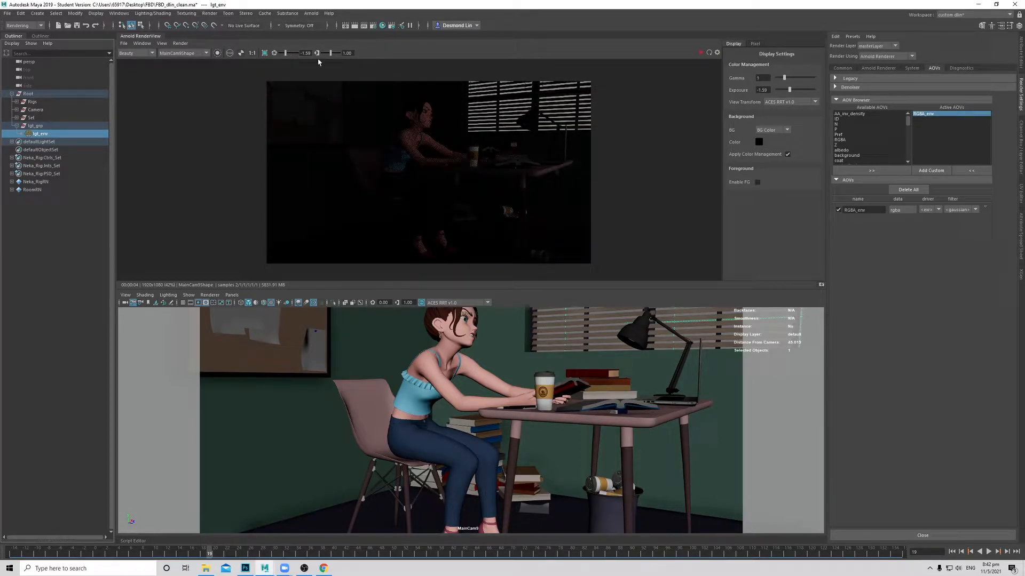
pyautogui.moveTo(284, 58); pyautogui.dragTo(284, 56)
pyautogui.click(274, 53)
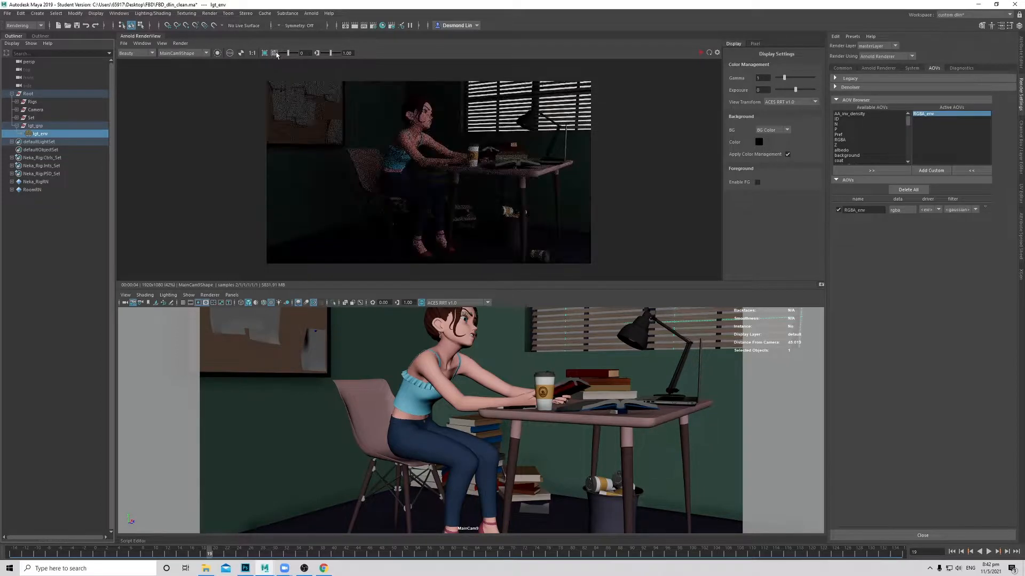
# Step: Set the exposure of lgt_env to -1.5 and its colour to a pale blue with hue about 197 and saturation 0.273, and update the render
pyautogui.click(1018, 64)
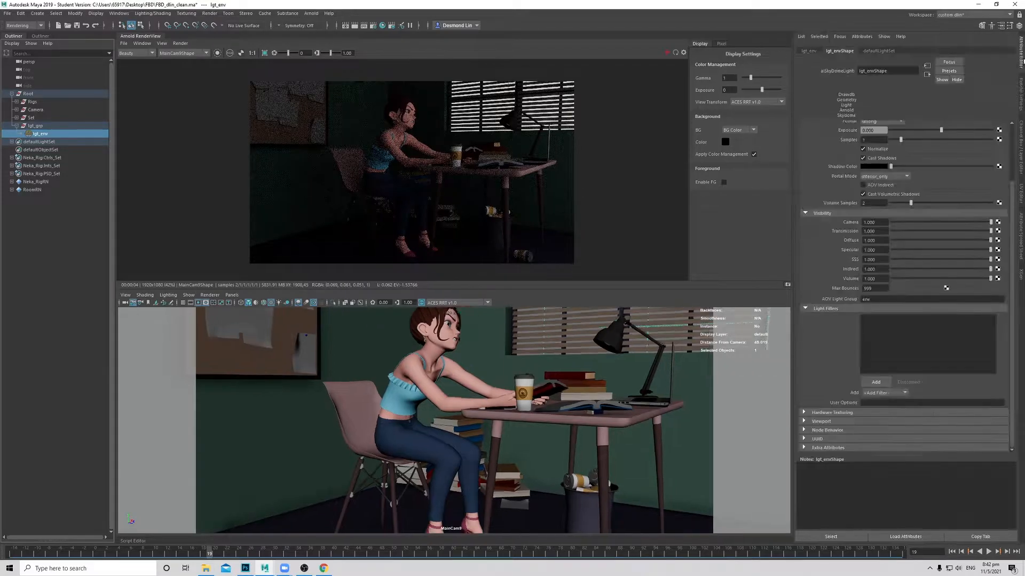
pyautogui.scroll(3, 875, 196)
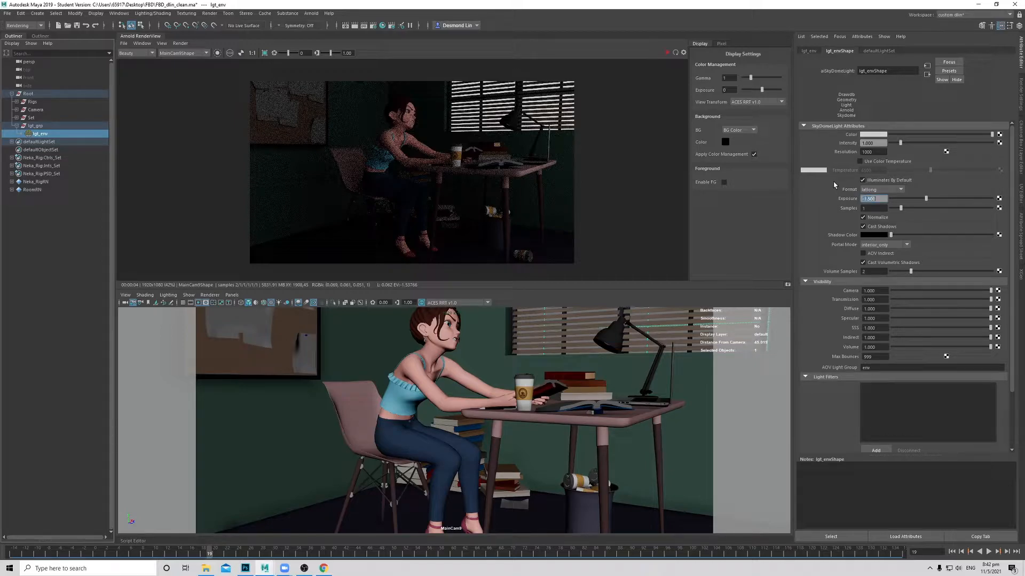
pyautogui.click(874, 135)
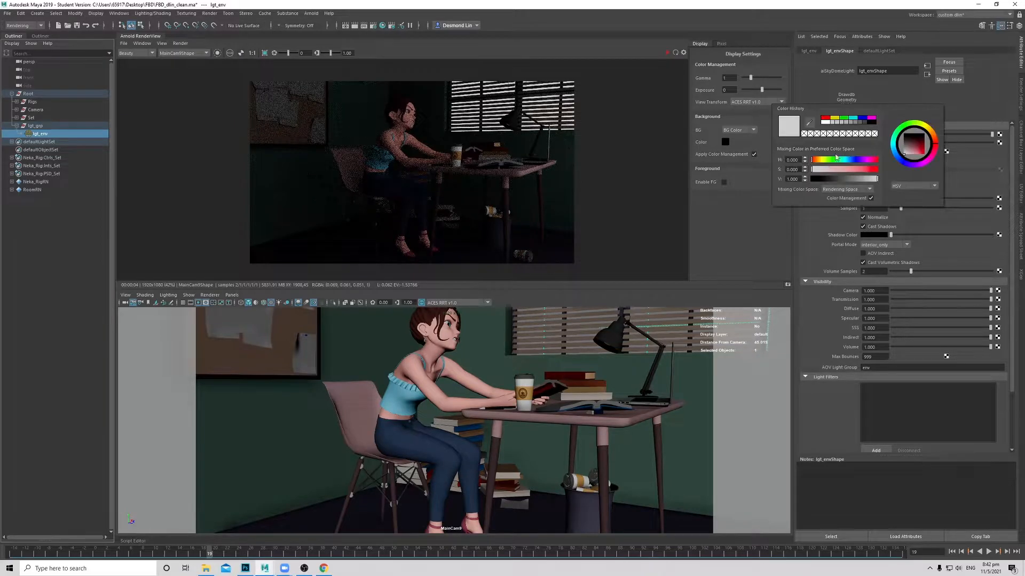
pyautogui.click(897, 151)
pyautogui.click(912, 156)
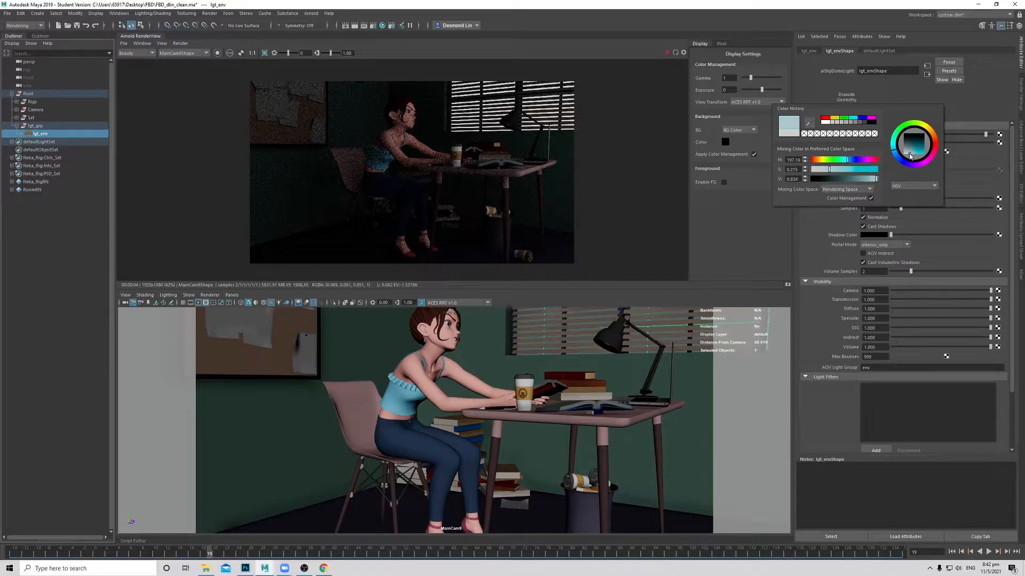
pyautogui.click(666, 53)
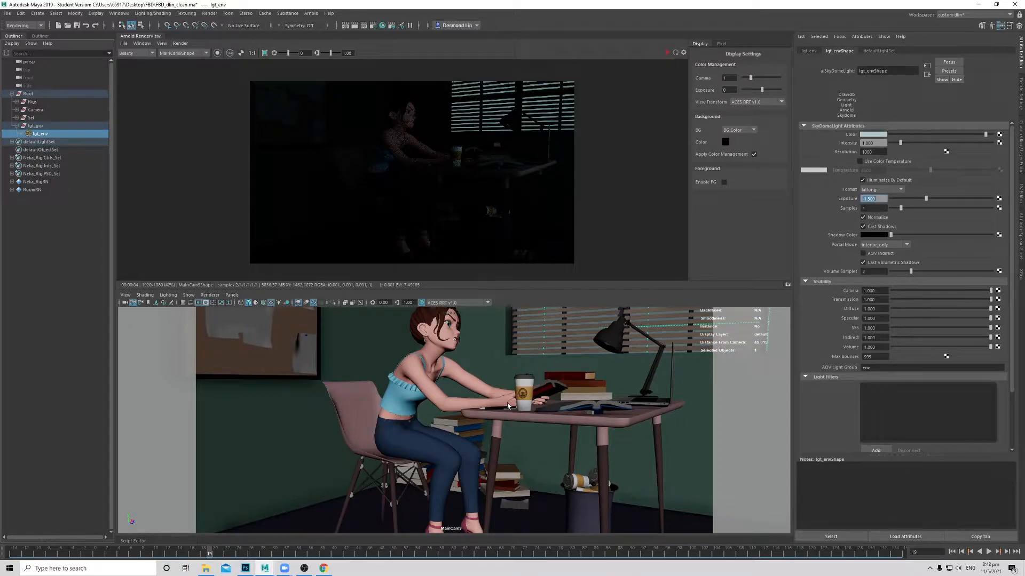
# Step: Switch the viewport to the persp camera and frame the whole room from outside and above
pyautogui.click(542, 298)
pyautogui.press('space')
pyautogui.moveTo(533, 400); pyautogui.dragTo(535, 368)
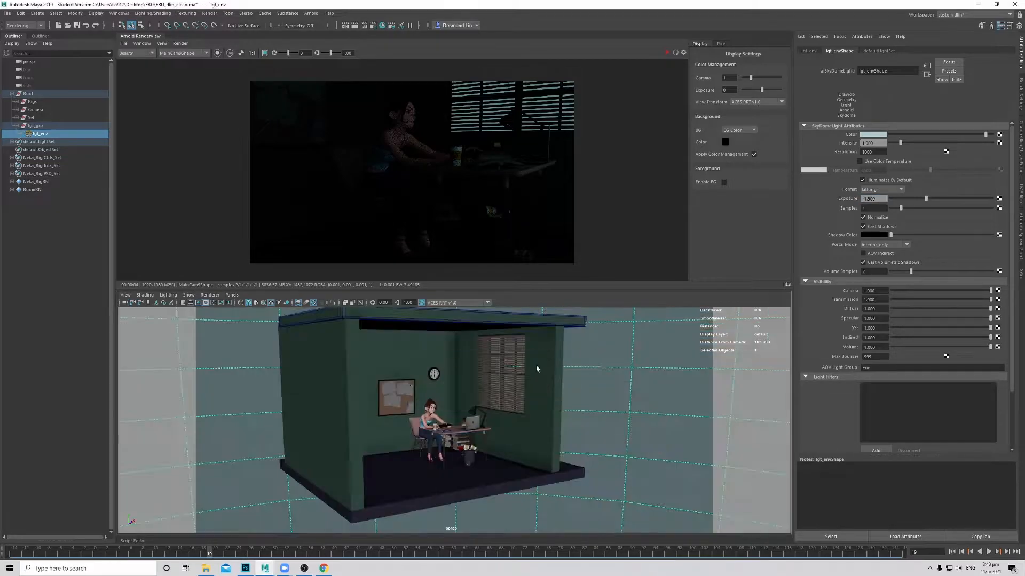
pyautogui.scroll(-4, 490, 400)
pyautogui.keyDown('alt'); pyautogui.moveTo(489, 401); pyautogui.dragTo(536, 427); pyautogui.keyUp('alt')
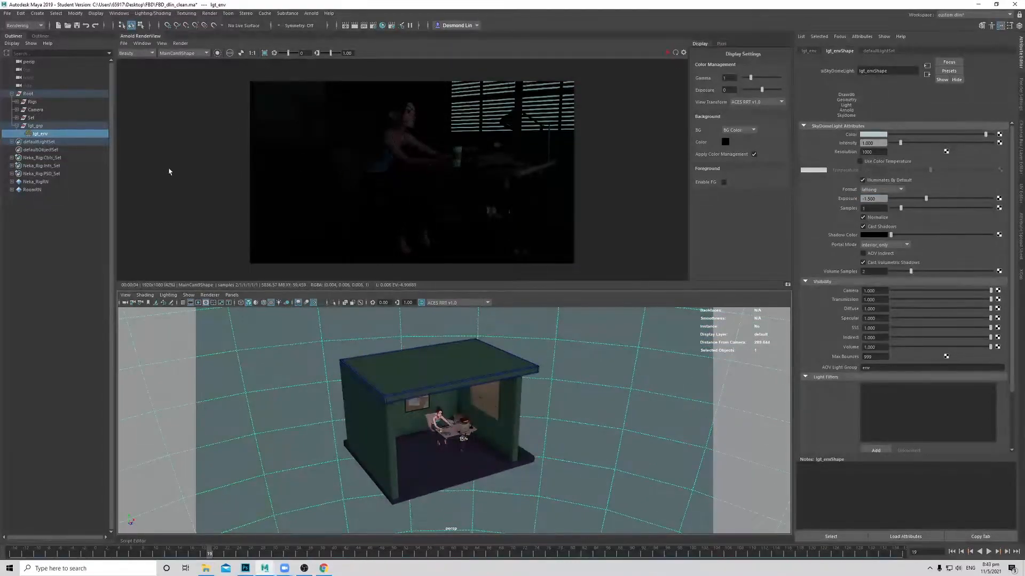
# Step: Set the camera visibility of lgt_env to 0 and update the render to check the window blinds
pyautogui.click(51, 206)
pyautogui.click(56, 135)
pyautogui.scroll(-3, 831, 283)
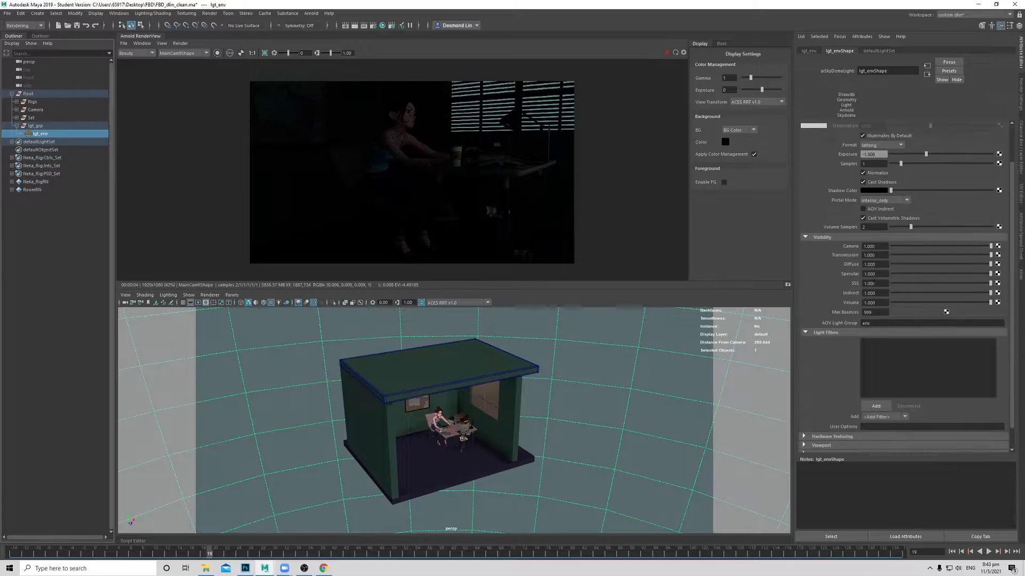
pyautogui.scroll(2, 831, 283)
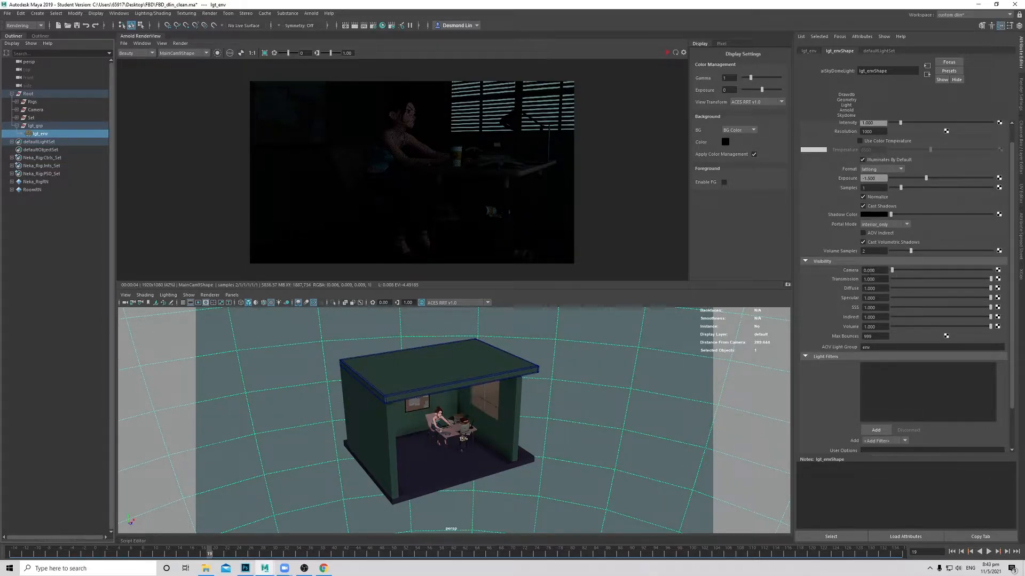
pyautogui.scroll(2, 521, 172)
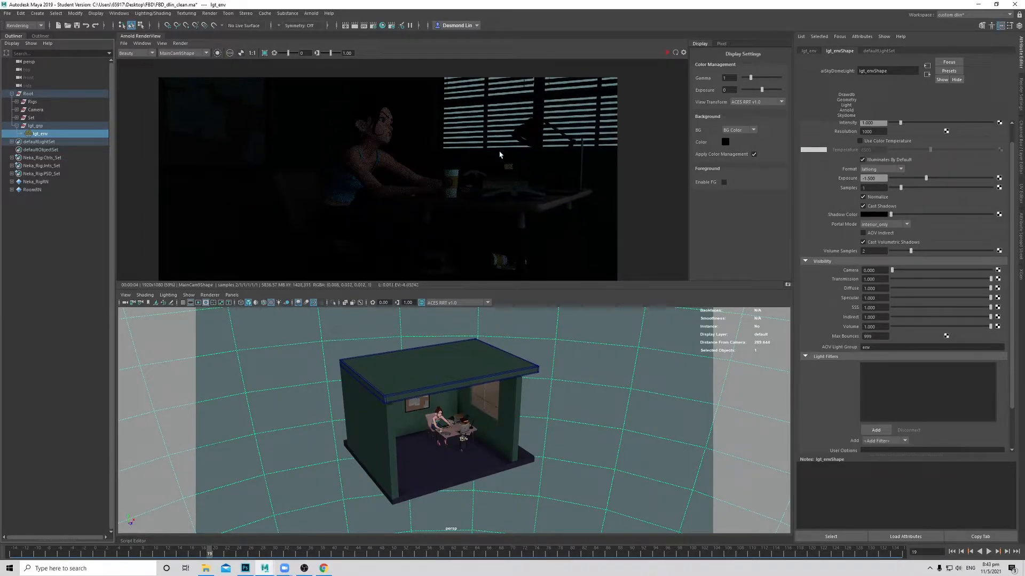
pyautogui.scroll(-1, 504, 154)
pyautogui.click(667, 53)
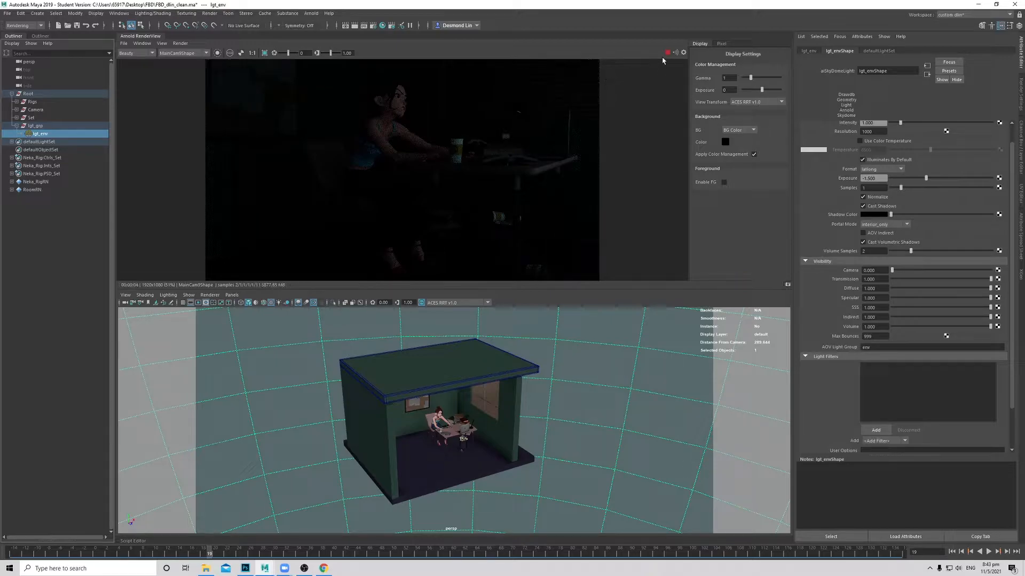
pyautogui.moveTo(559, 107); pyautogui.dragTo(563, 109, button='middle')
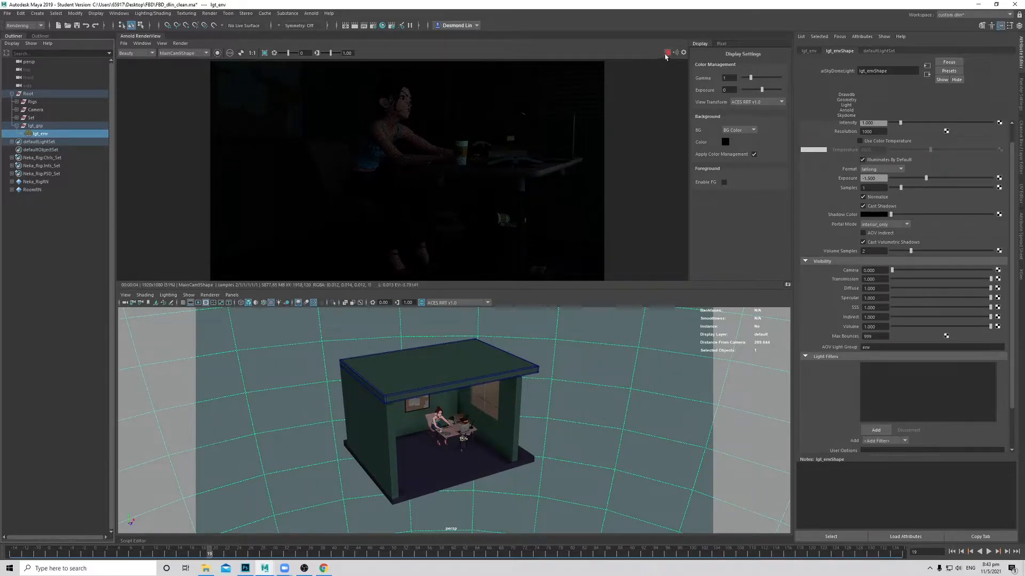
pyautogui.moveTo(498, 159); pyautogui.dragTo(511, 160, button='middle')
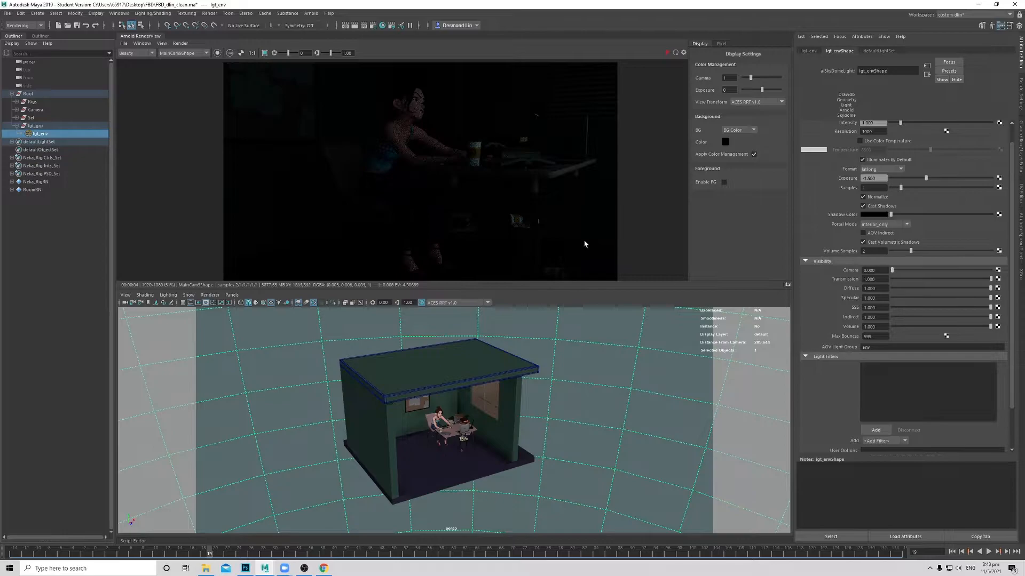
# Step: Create an Arnold area light, rename it lgt_moon and parent it under lgt_grp
pyautogui.click(311, 13)
pyautogui.moveTo(322, 55)
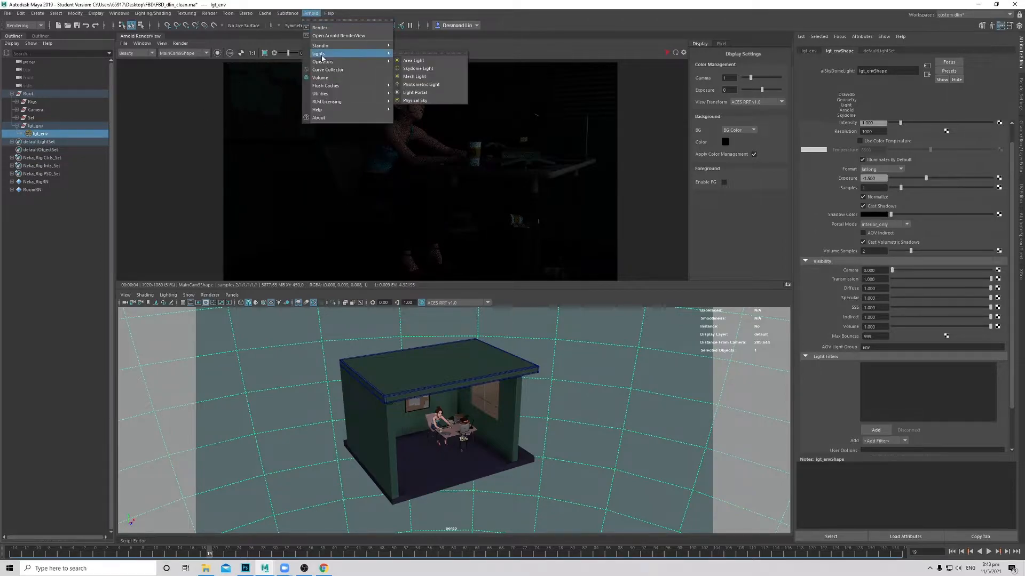
pyautogui.click(419, 61)
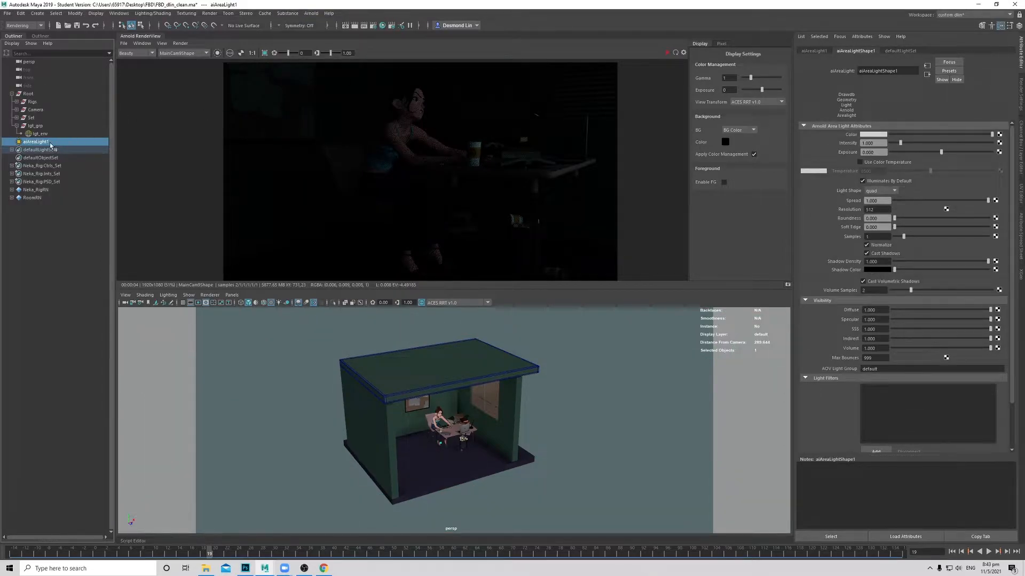
pyautogui.doubleClick(52, 145)
pyautogui.write('lgt_m')
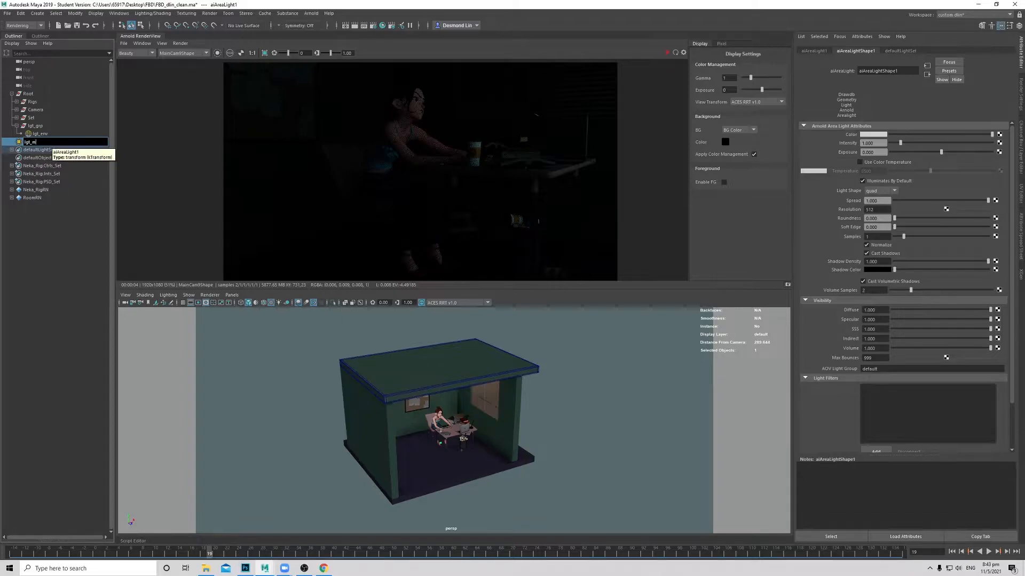
pyautogui.write('oon')
pyautogui.press('Return')
pyautogui.moveTo(50, 141); pyautogui.dragTo(61, 132)
# Step: Set the AOV light group of lgt_moon to moon and add a custom AOV named RGBA_moon
pyautogui.doubleClick(900, 371)
pyautogui.write('moon')
pyautogui.press('Return')
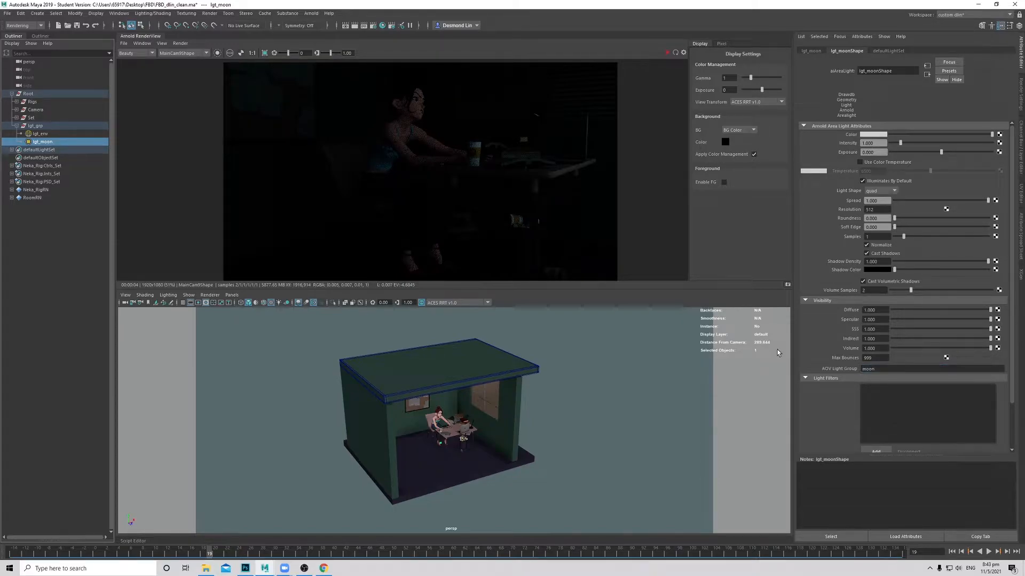
pyautogui.click(1022, 106)
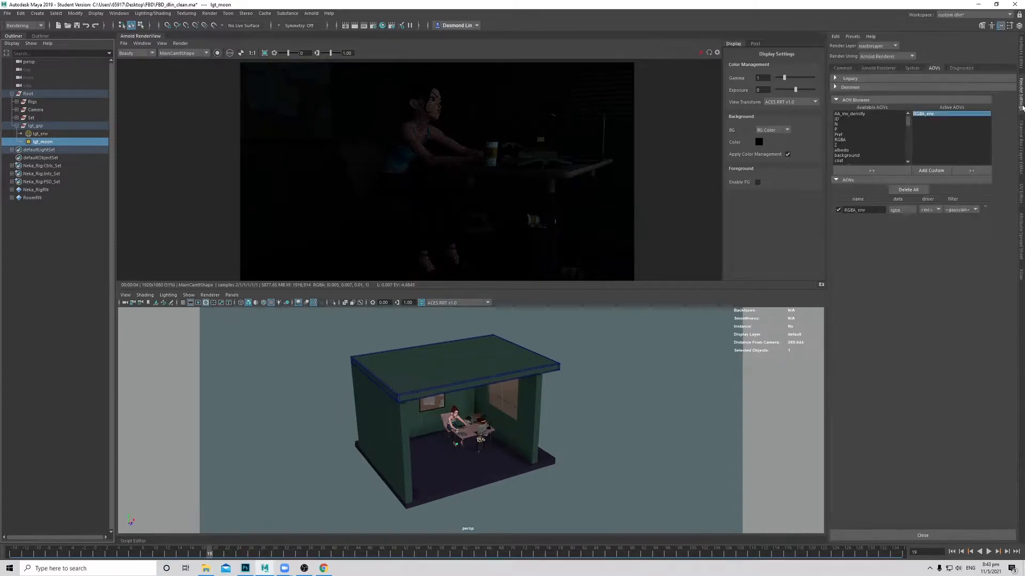
pyautogui.click(942, 169)
pyautogui.write('RGBA_moon')
pyautogui.press('Return')
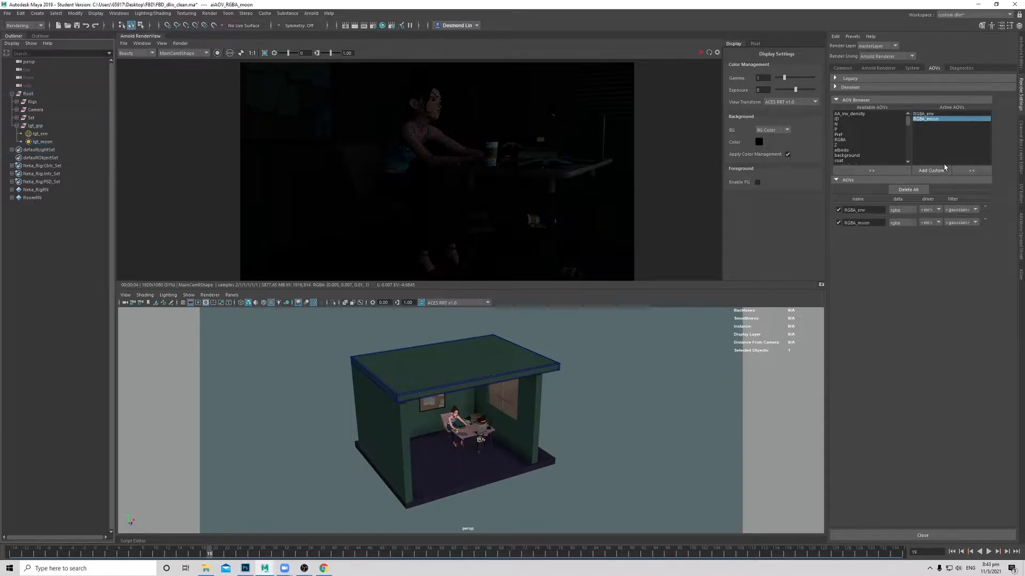
# Step: Move lgt_moon out of the room to the outer side of the window wall and enlarge it
pyautogui.click(42, 142)
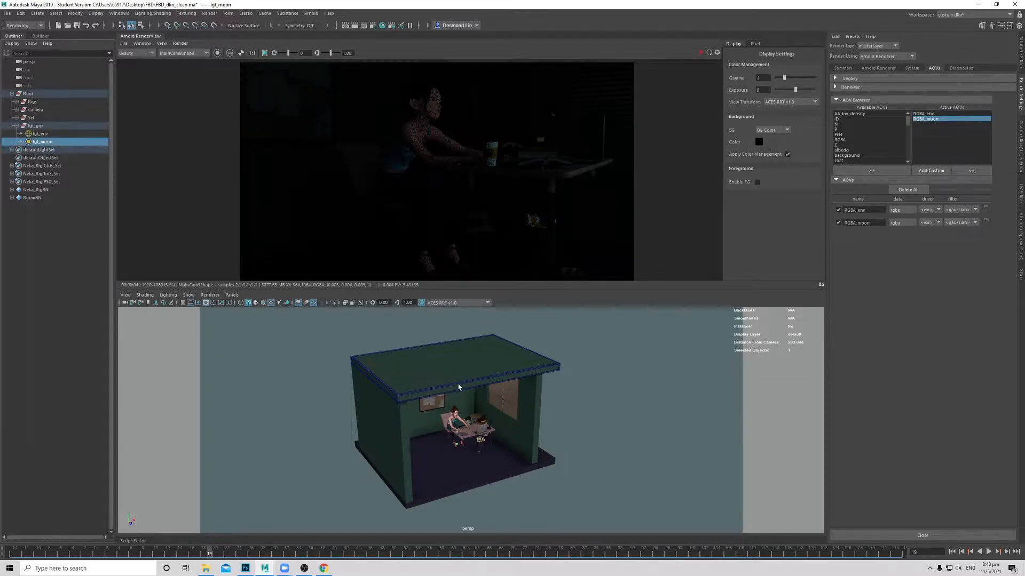
pyautogui.keyDown('alt'); pyautogui.moveTo(512, 422); pyautogui.dragTo(477, 429); pyautogui.keyUp('alt')
pyautogui.keyDown('alt'); pyautogui.moveTo(476, 429); pyautogui.dragTo(471, 438, button='right'); pyautogui.keyUp('alt')
pyautogui.press('w')
pyautogui.moveTo(488, 440); pyautogui.dragTo(525, 451)
pyautogui.press('r')
# Step: Look through lgt_moon, centre it on the window wall and orbit it so the light aims down at the window
pyautogui.click(58, 247)
pyautogui.click(63, 142)
pyautogui.click(232, 295)
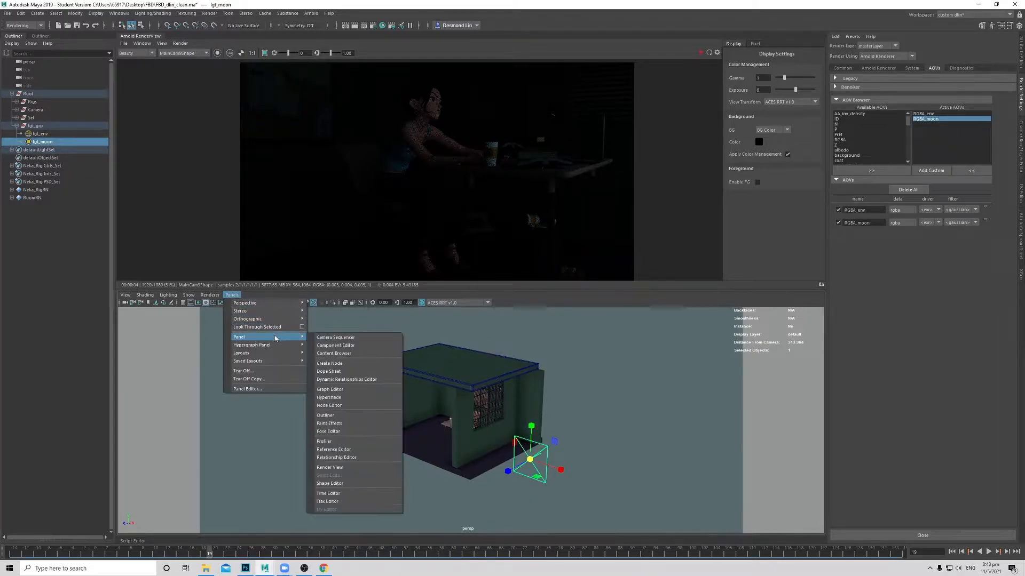
pyautogui.click(262, 326)
pyautogui.keyDown('alt'); pyautogui.moveTo(485, 384); pyautogui.dragTo(163, 372); pyautogui.keyUp('alt')
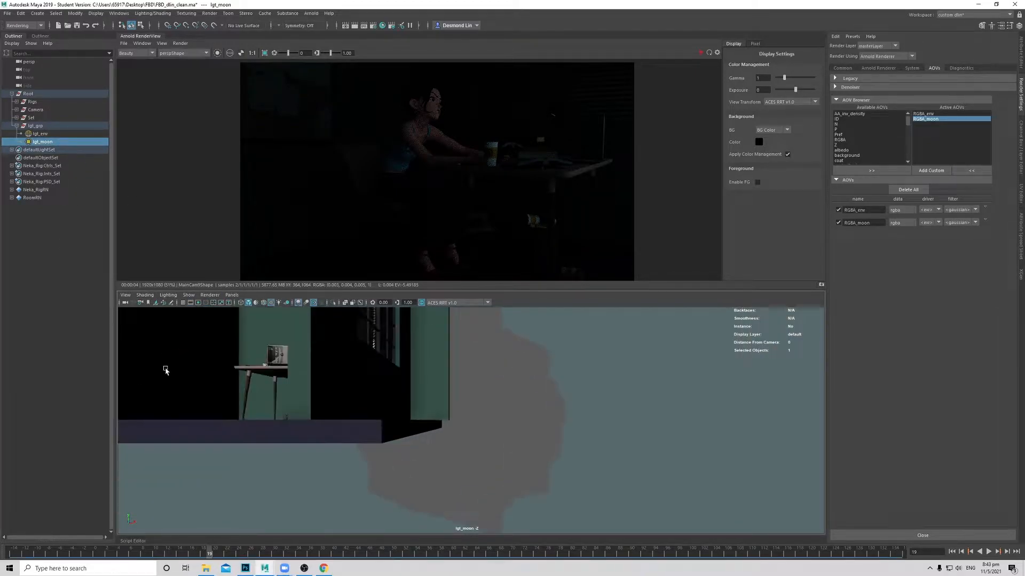
pyautogui.click(329, 354)
pyautogui.press('f')
pyautogui.keyDown('alt'); pyautogui.moveTo(437, 391); pyautogui.dragTo(473, 424); pyautogui.keyUp('alt')
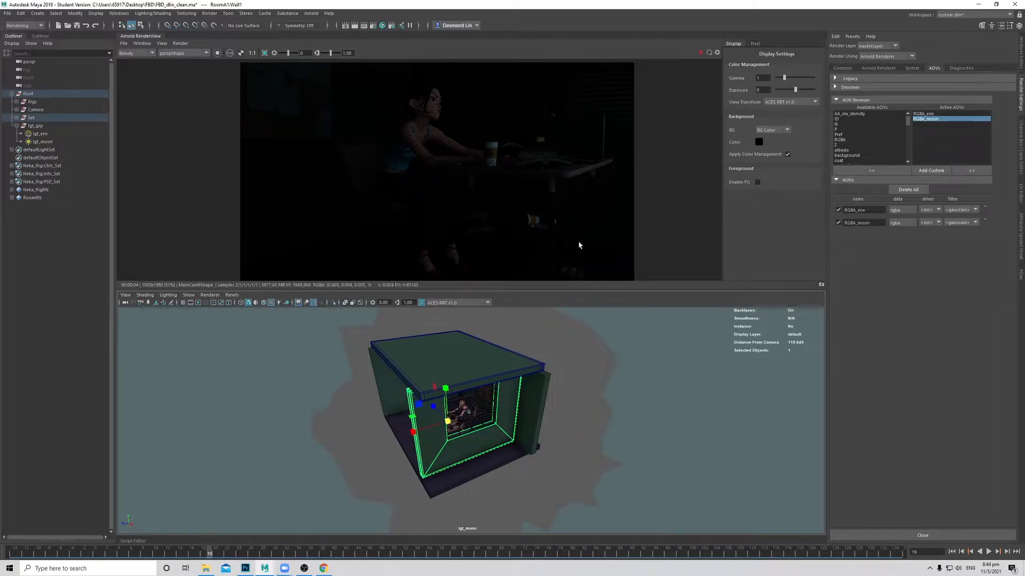
pyautogui.keyDown('alt'); pyautogui.moveTo(515, 398); pyautogui.dragTo(470, 407); pyautogui.keyUp('alt')
# Step: Set the exposure of lgt_moon to 10 and give it the pale cyan colour stored in the colour history
pyautogui.click(43, 141)
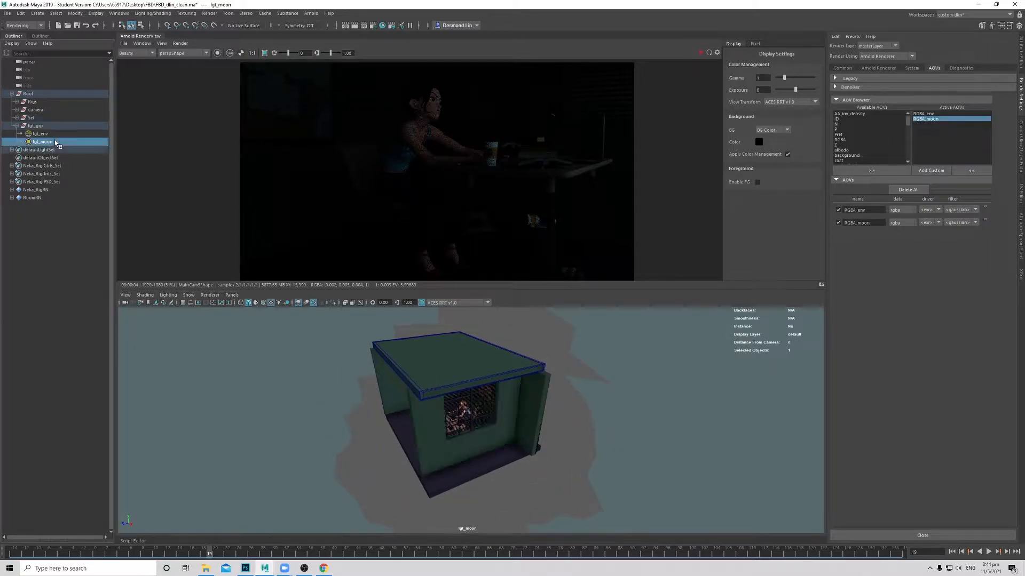
pyautogui.hotkey('ctrl', 'a')
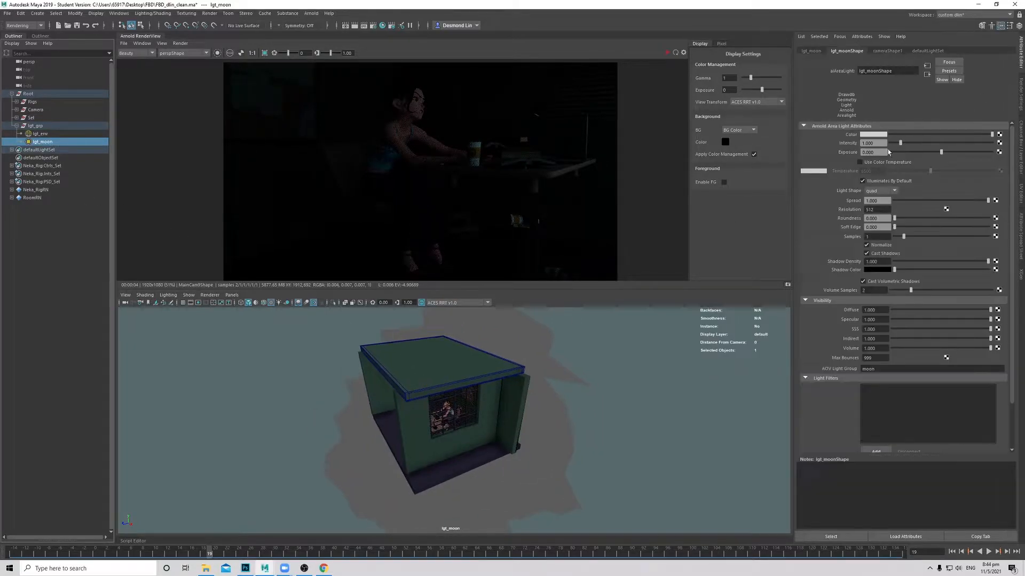
pyautogui.click(877, 153)
pyautogui.write('10')
pyautogui.click(883, 135)
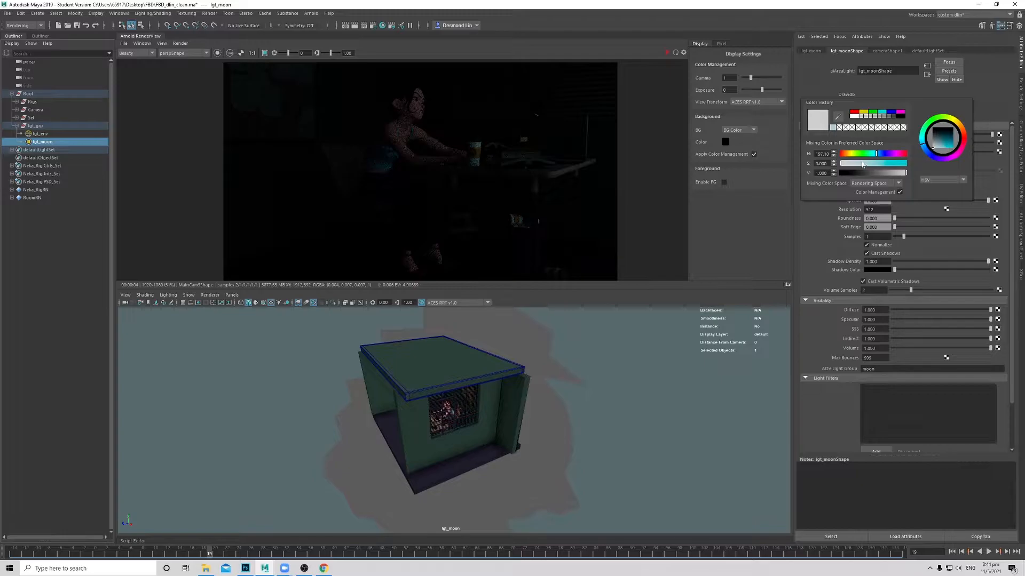
pyautogui.click(836, 128)
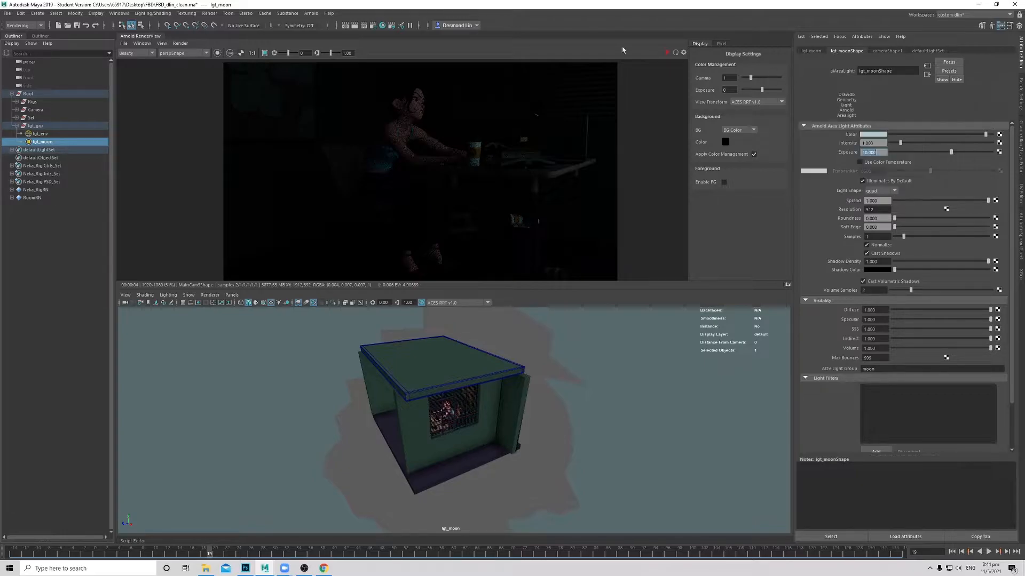
# Step: Update the Arnold render and display the RGBA_moon AOV
pyautogui.click(667, 52)
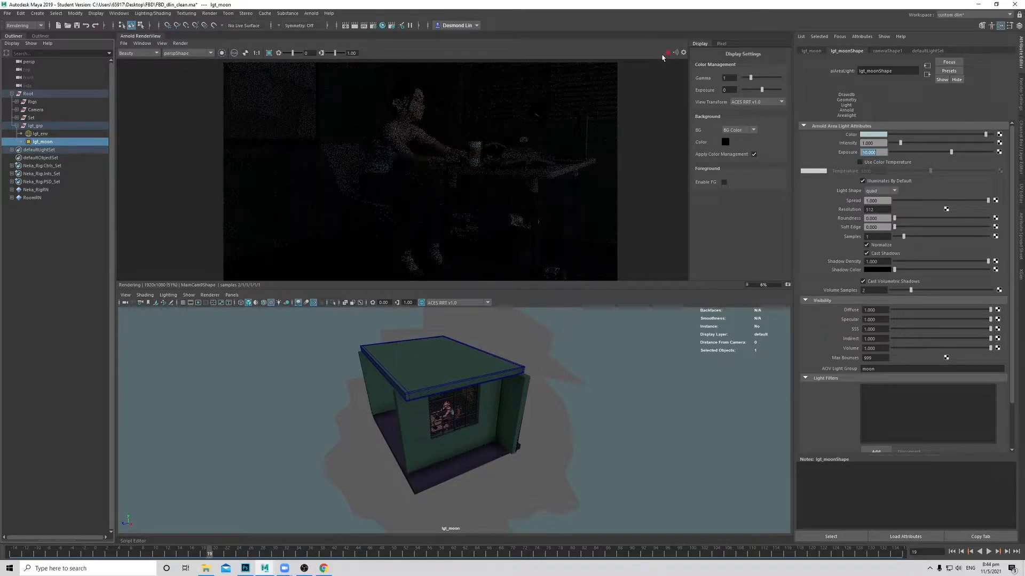
pyautogui.click(143, 53)
pyautogui.click(140, 71)
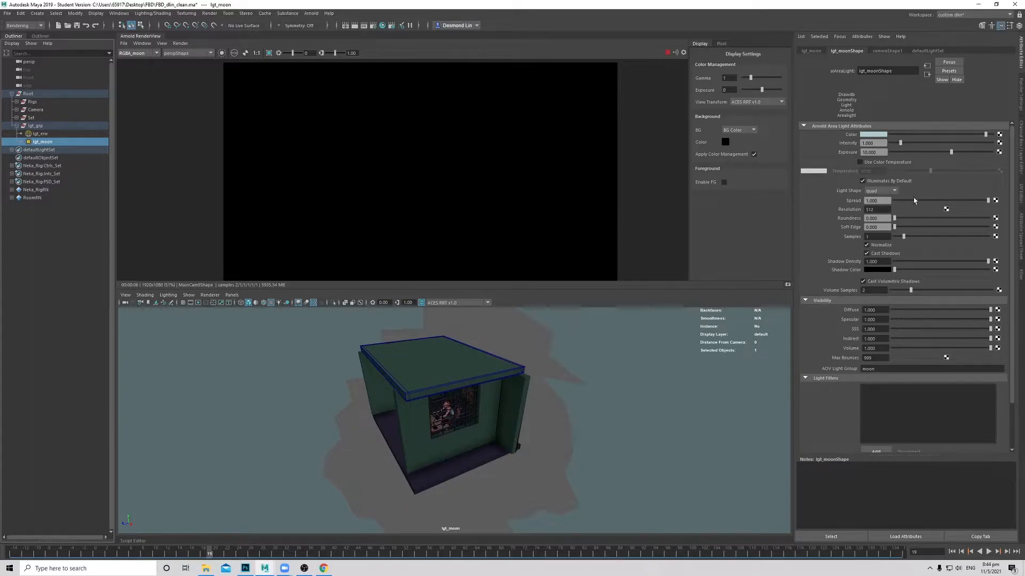
# Step: Reduce the spread of lgt_moon to about 0.37, set its exposure to 15 and inspect the moonlight on the character
pyautogui.moveTo(950, 201); pyautogui.dragTo(945, 201)
pyautogui.click(929, 202)
pyautogui.click(875, 153)
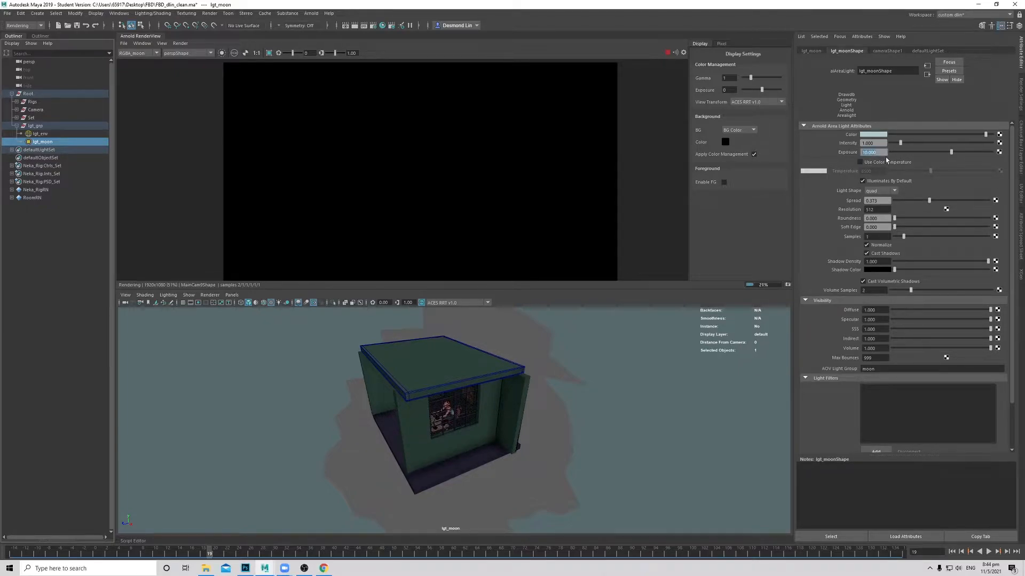
pyautogui.write('15')
pyautogui.press('Return')
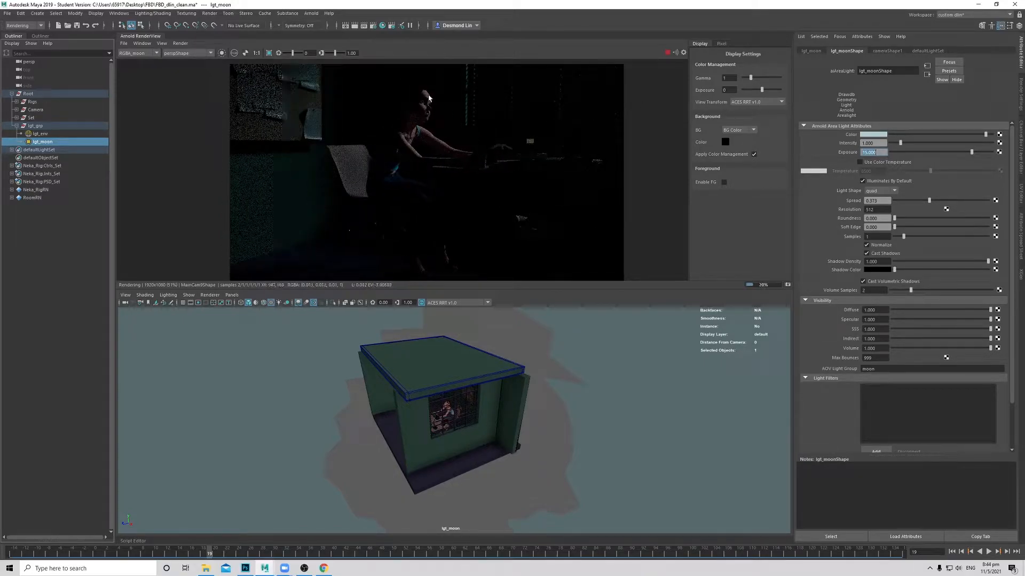
pyautogui.scroll(2, 434, 117)
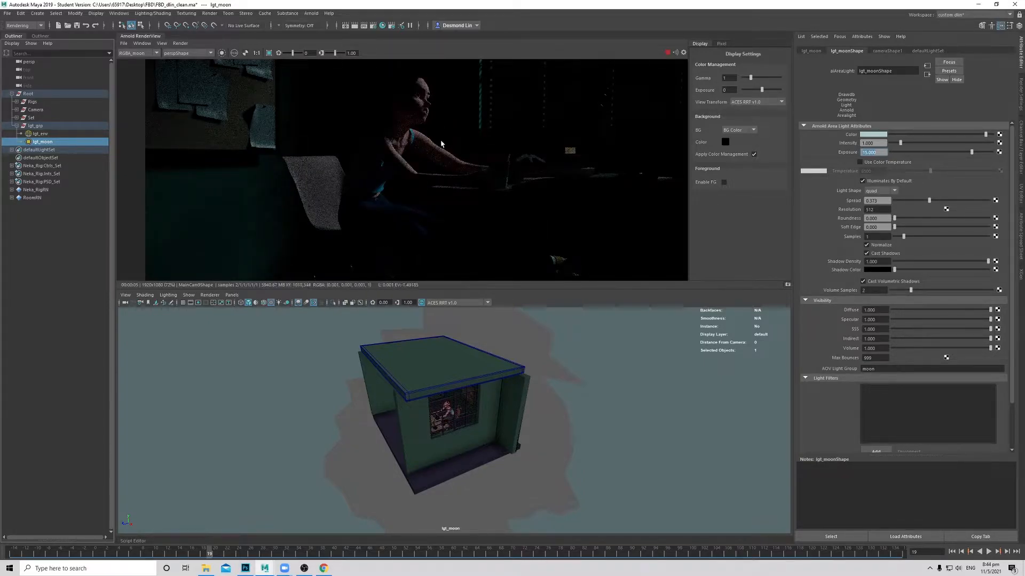
pyautogui.moveTo(448, 113); pyautogui.dragTo(457, 136, button='middle')
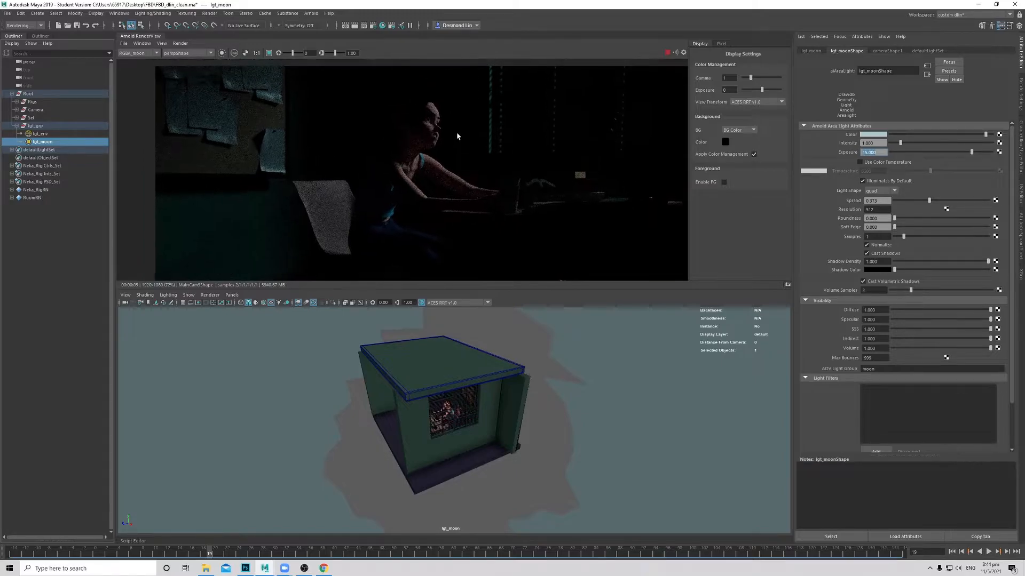
pyautogui.scroll(2, 475, 139)
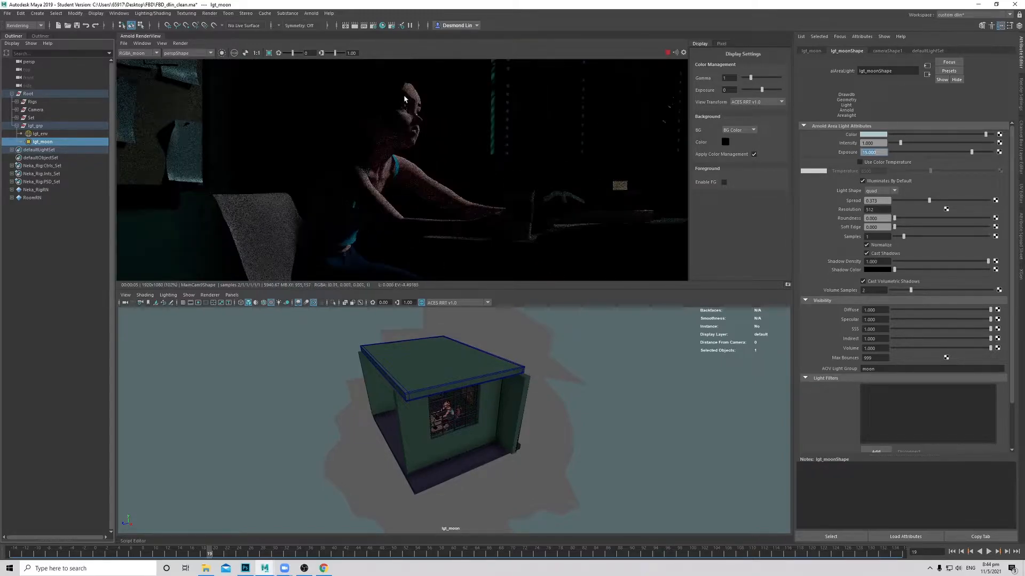
pyautogui.scroll(-3, 510, 168)
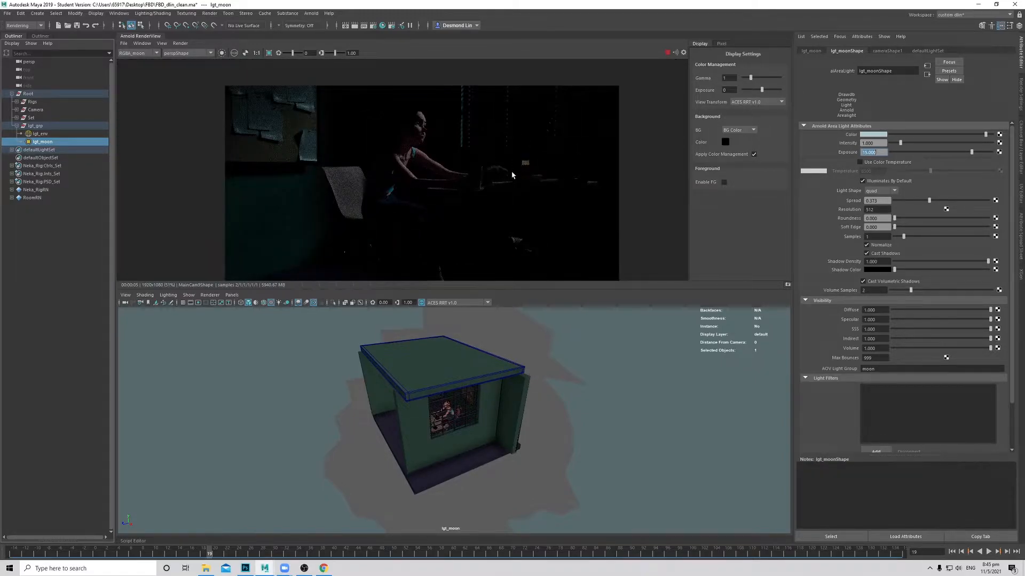
pyautogui.moveTo(511, 178); pyautogui.dragTo(514, 151, button='middle')
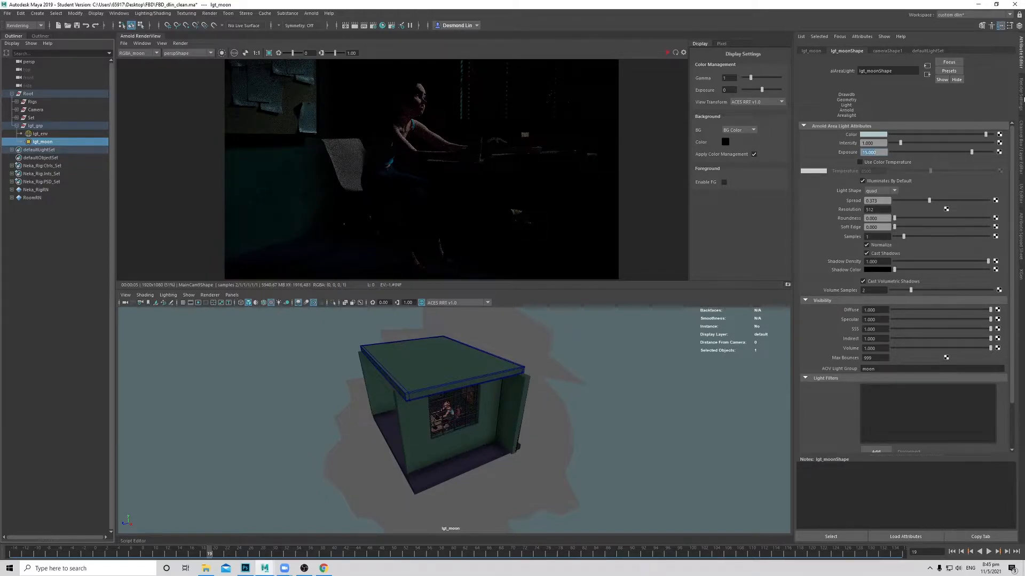
# Step: Assign the existing aiAtmosphereVolume as the scene atmosphere in the Arnold render settings
pyautogui.click(1019, 98)
pyautogui.click(881, 68)
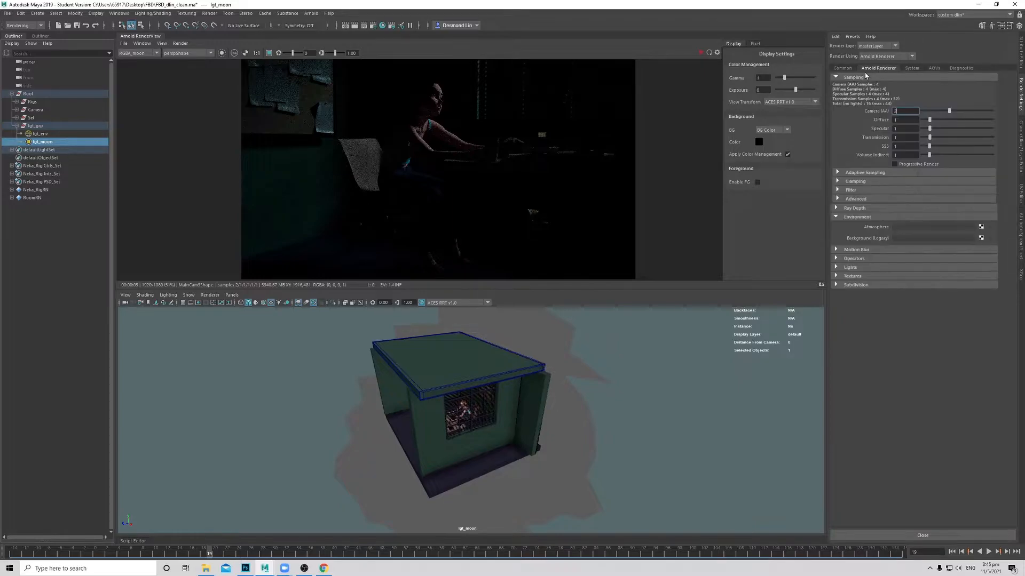
pyautogui.click(980, 229)
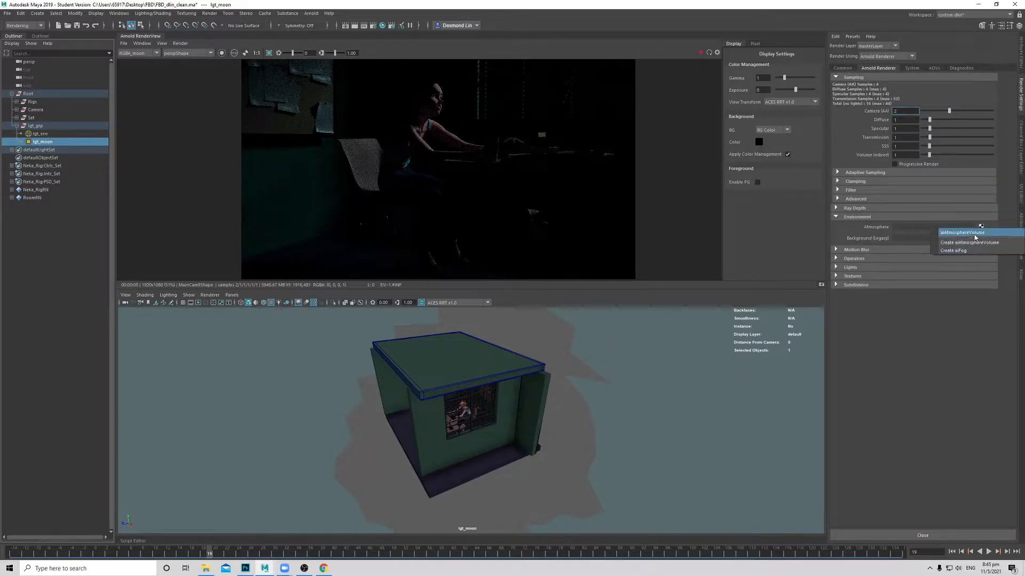
pyautogui.click(964, 233)
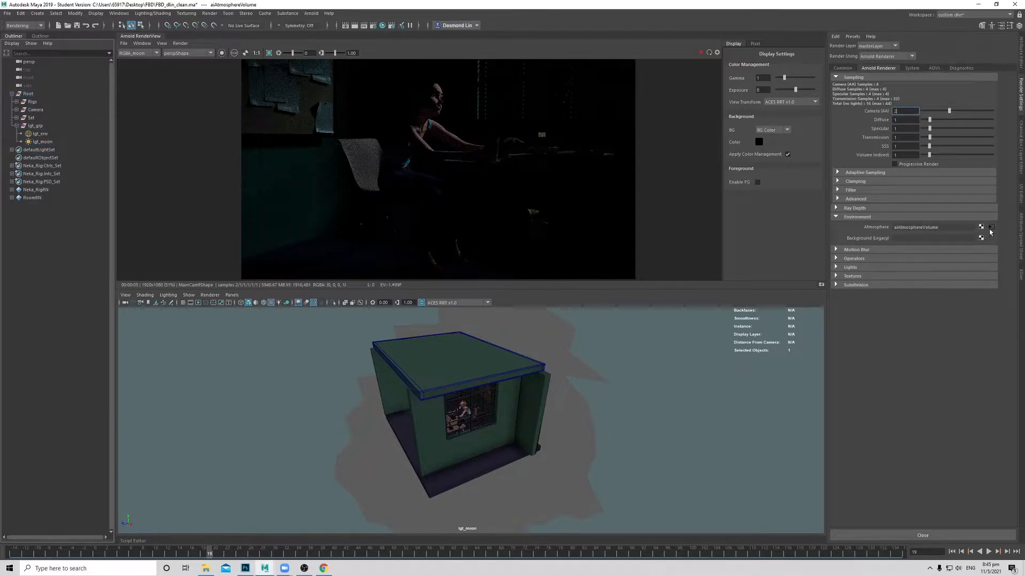
# Step: Set the density of aiAtmosphereVolume to 0.01 and start a test render
pyautogui.click(1019, 53)
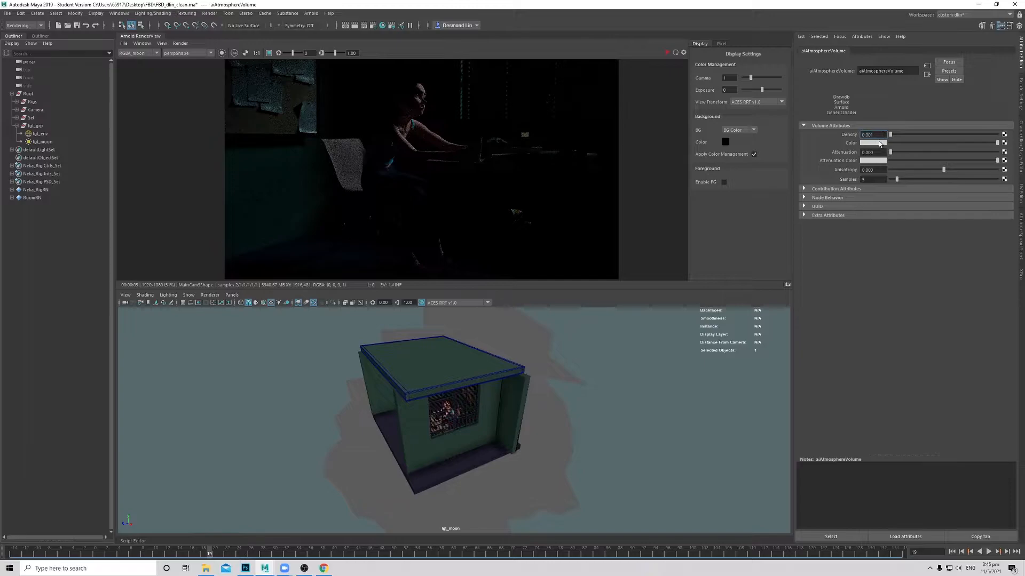
pyautogui.moveTo(873, 135); pyautogui.dragTo(820, 127)
pyautogui.click(667, 52)
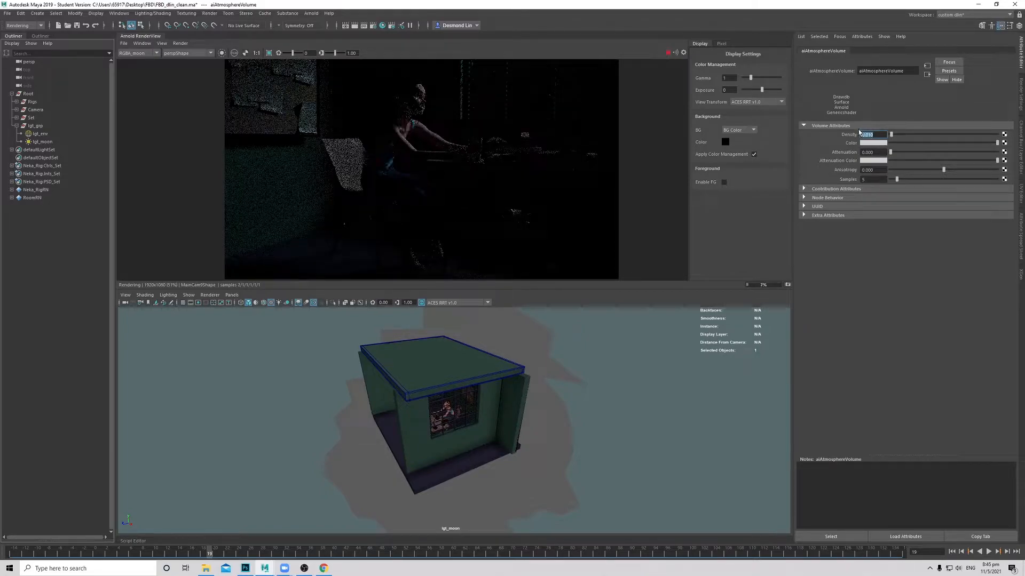
pyautogui.click(668, 53)
# Step: Try an aiAtmosphereVolume density of 1 and check its effect in the Beauty render
pyautogui.click(85, 142)
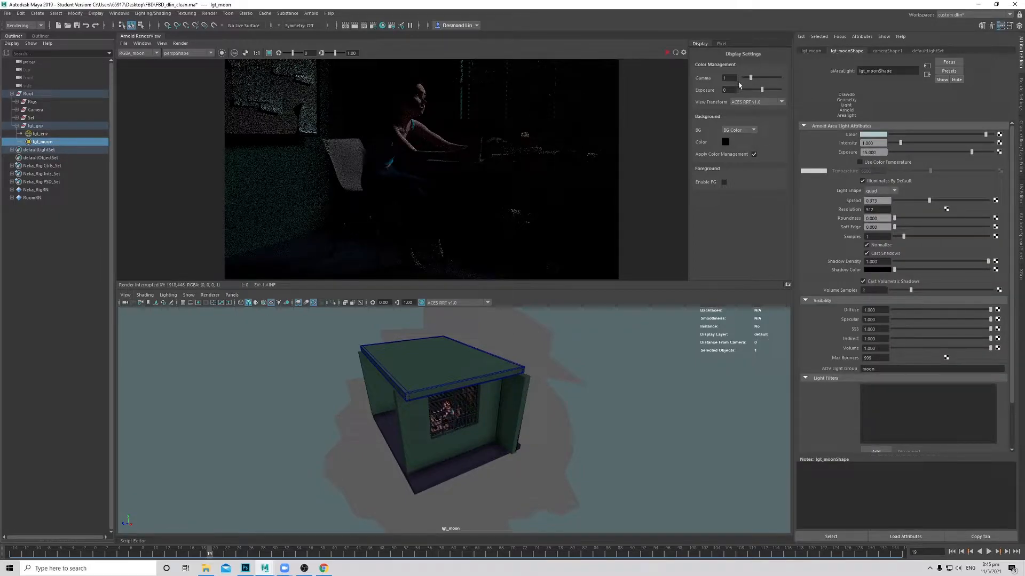
pyautogui.click(1020, 74)
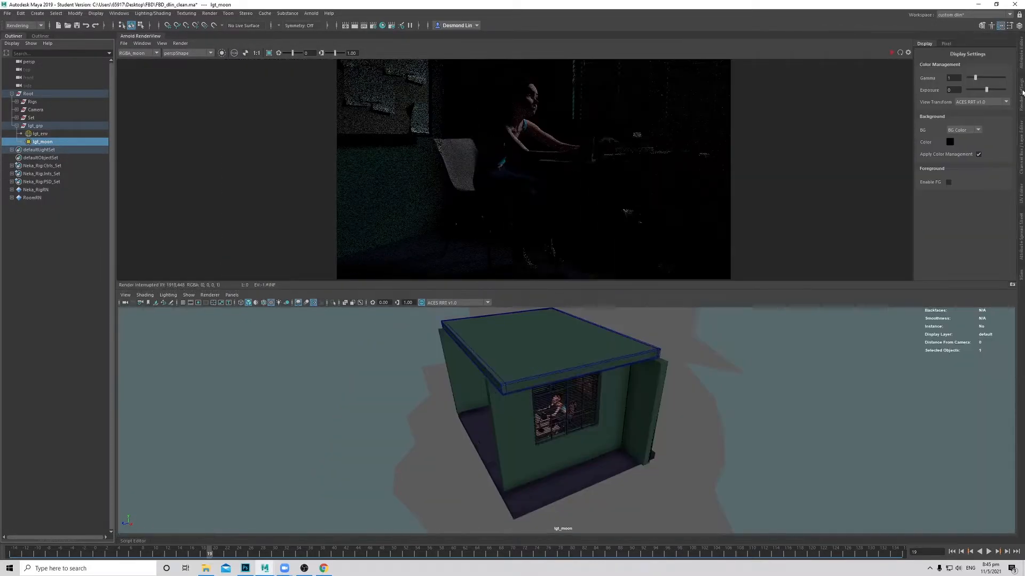
pyautogui.click(1021, 58)
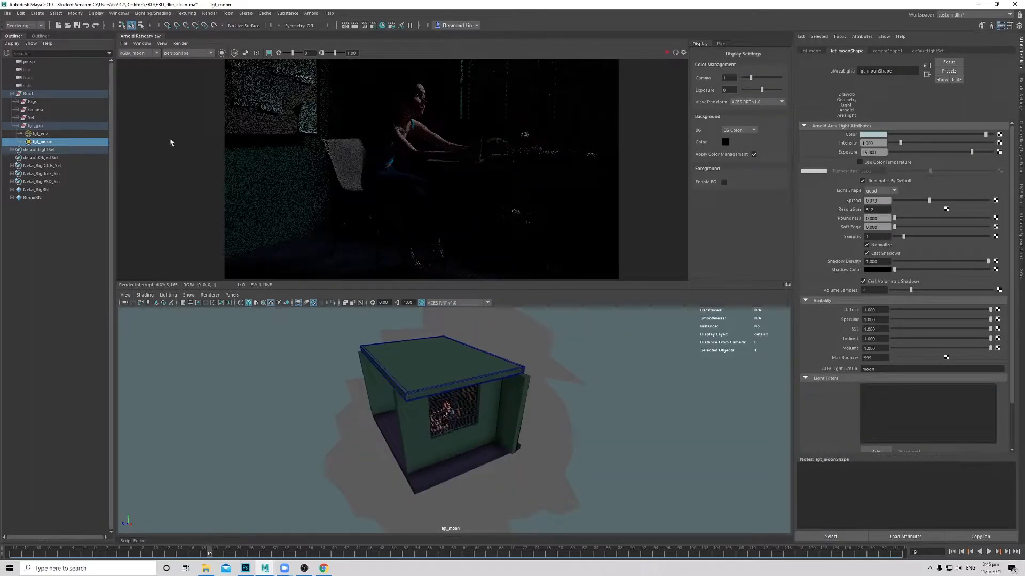
pyautogui.click(1020, 92)
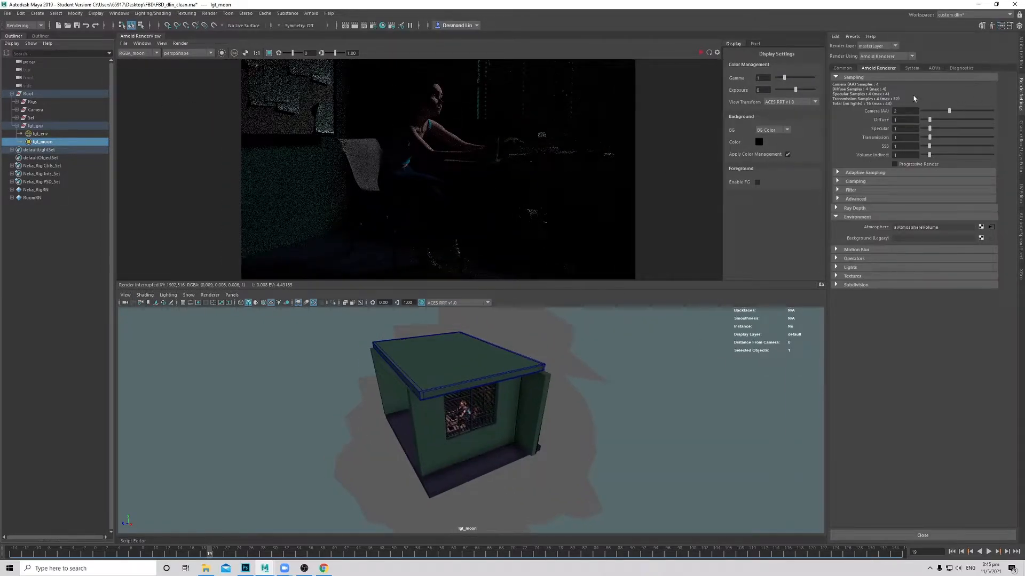
pyautogui.click(991, 227)
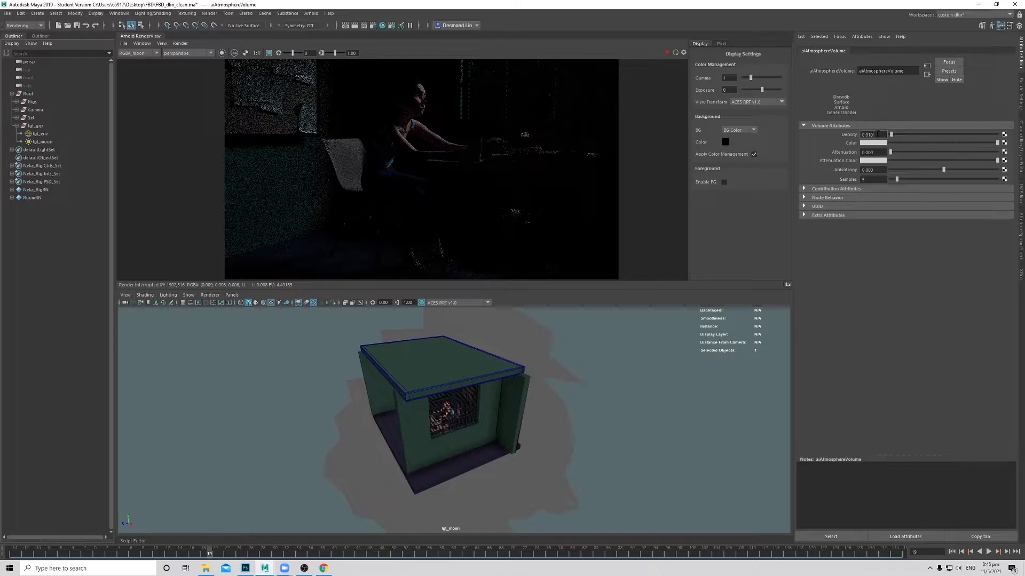
pyautogui.press('Return')
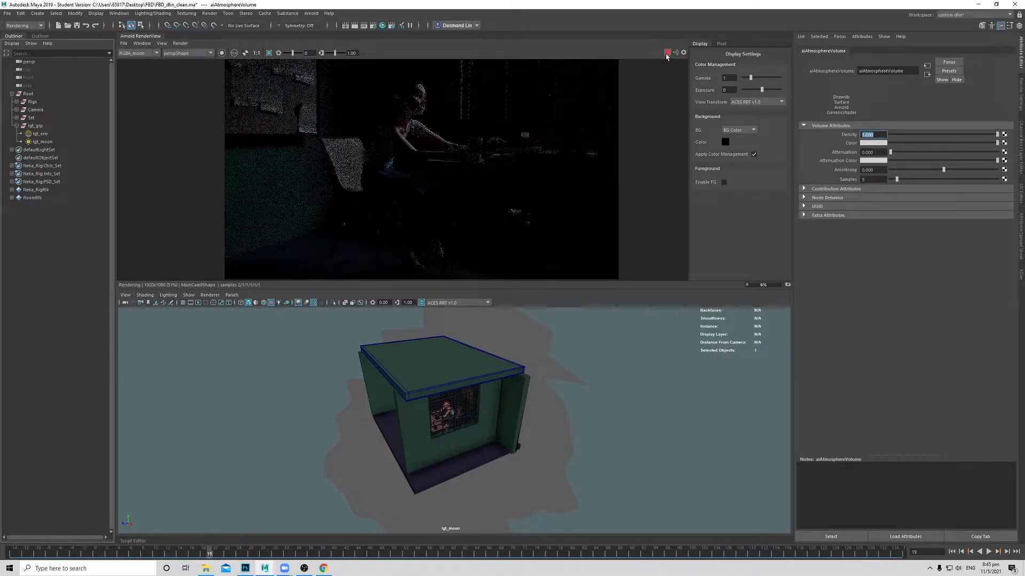
pyautogui.click(666, 54)
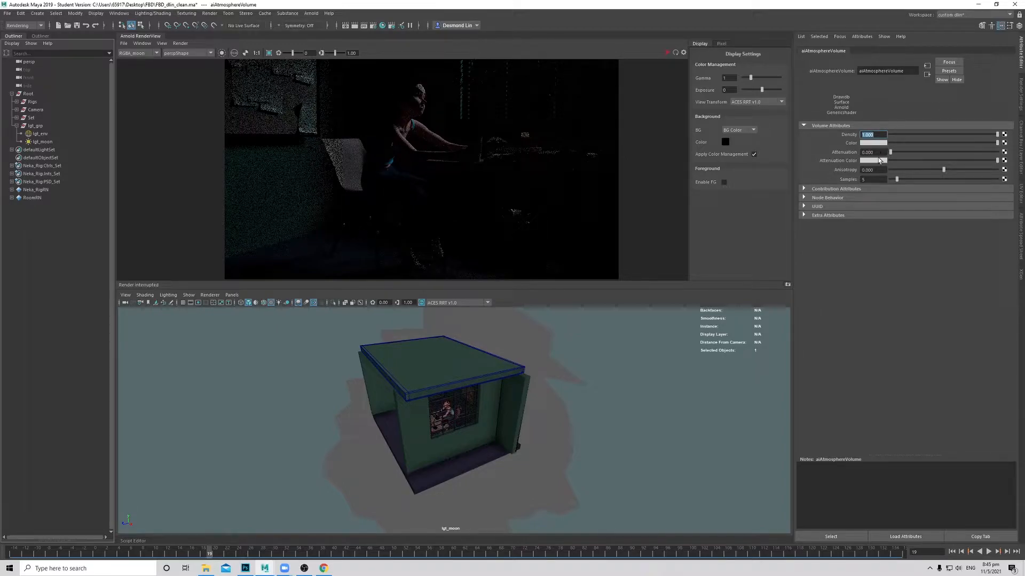
pyautogui.moveTo(560, 164); pyautogui.dragTo(561, 166, button='middle')
pyautogui.click(146, 54)
pyautogui.click(133, 54)
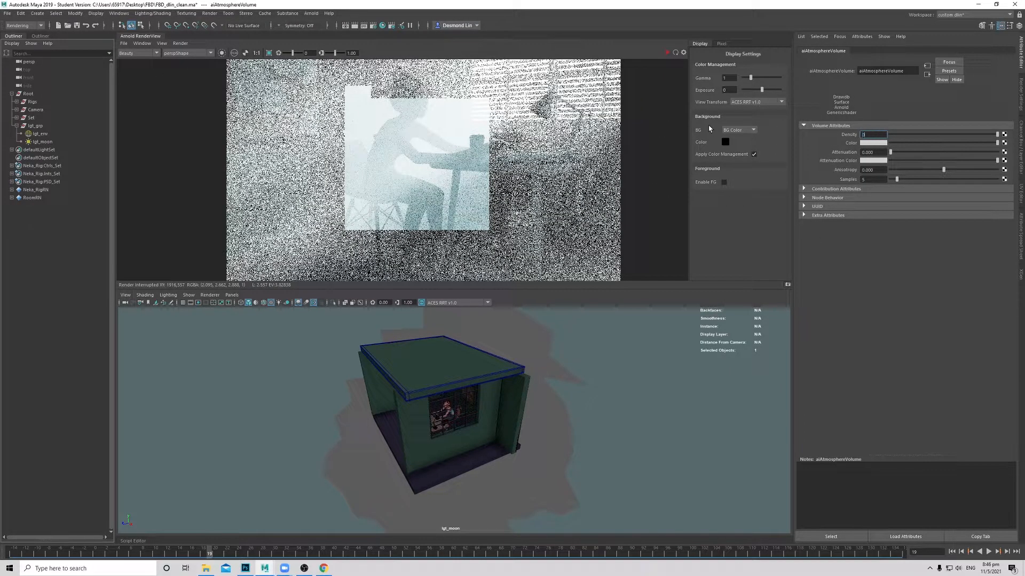
# Step: Set the aiAtmosphereVolume density to 0.01, update the render and compare the RGBA_env, RGBA_moon and Beauty outputs
pyautogui.press('Return')
pyautogui.click(666, 52)
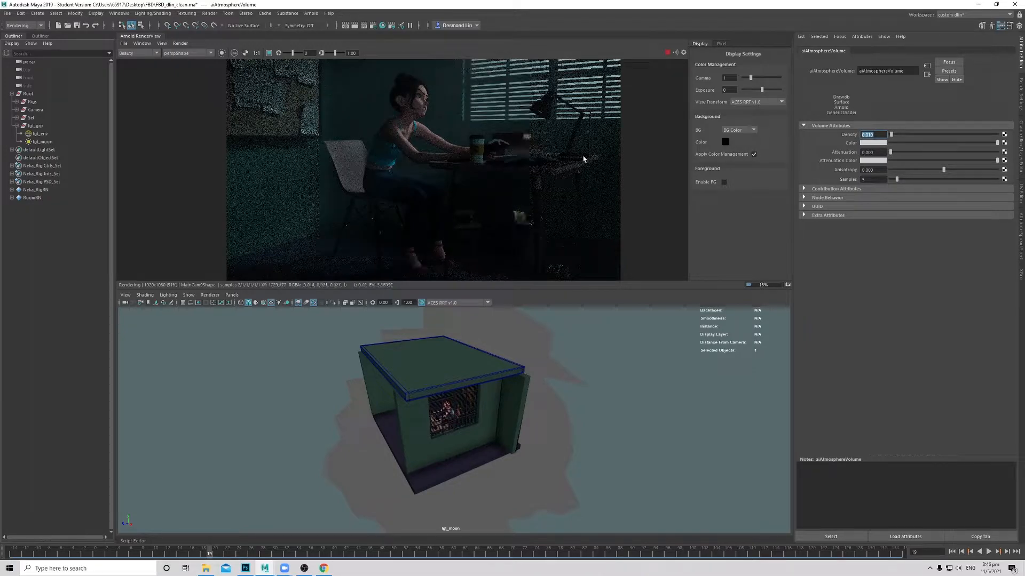
pyautogui.click(147, 54)
pyautogui.click(149, 68)
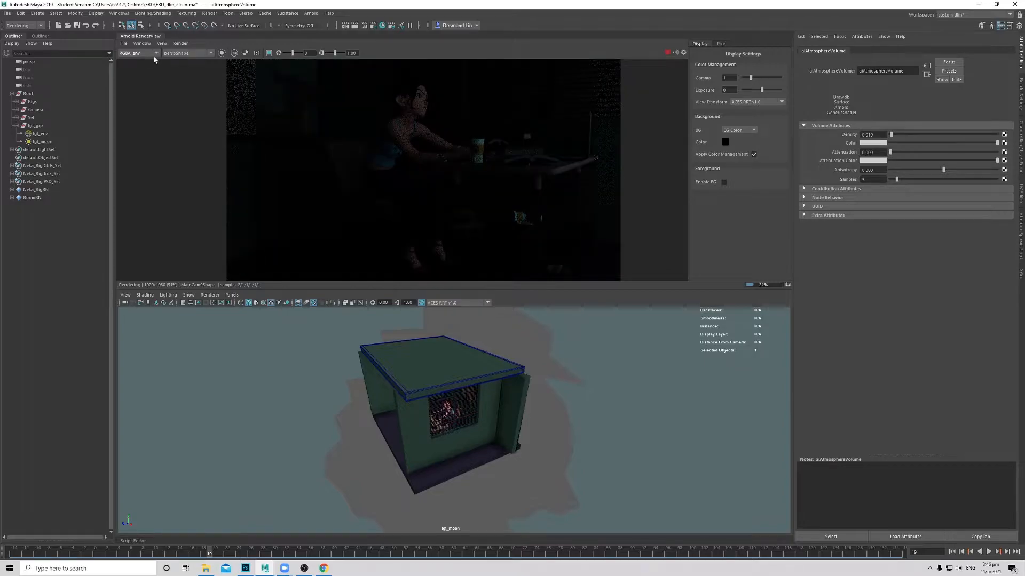
pyautogui.click(145, 70)
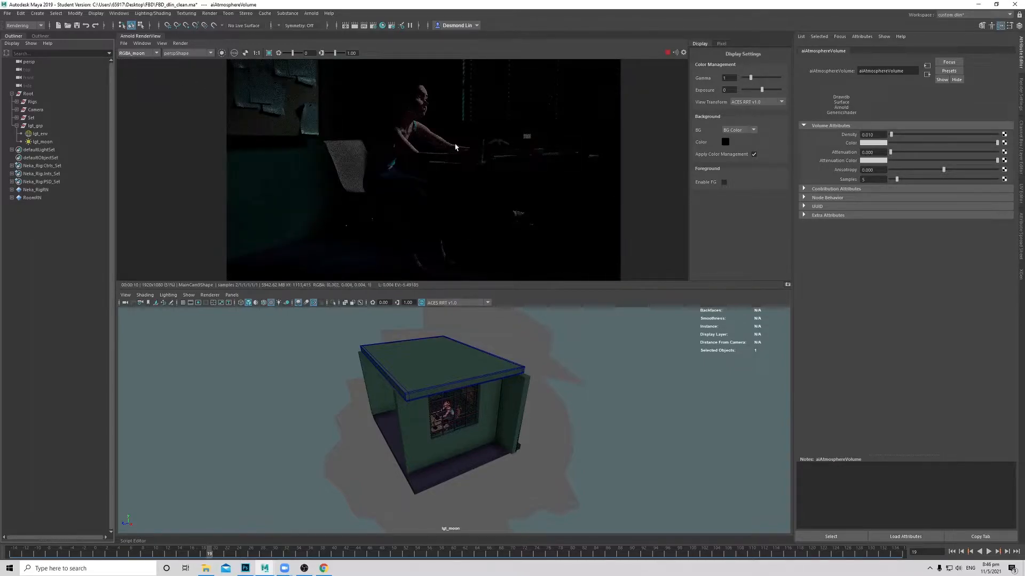
pyautogui.click(145, 54)
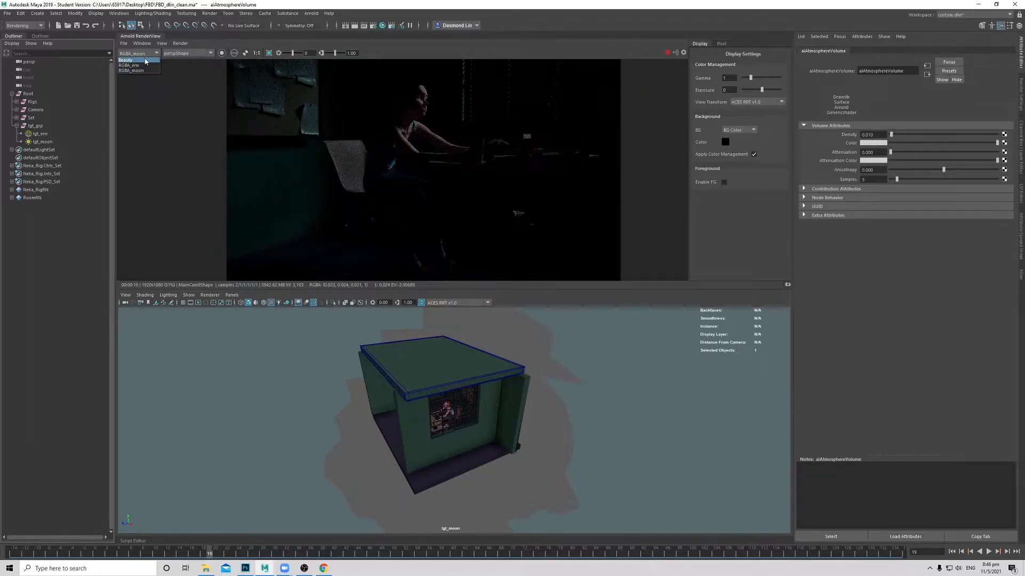
pyautogui.click(145, 60)
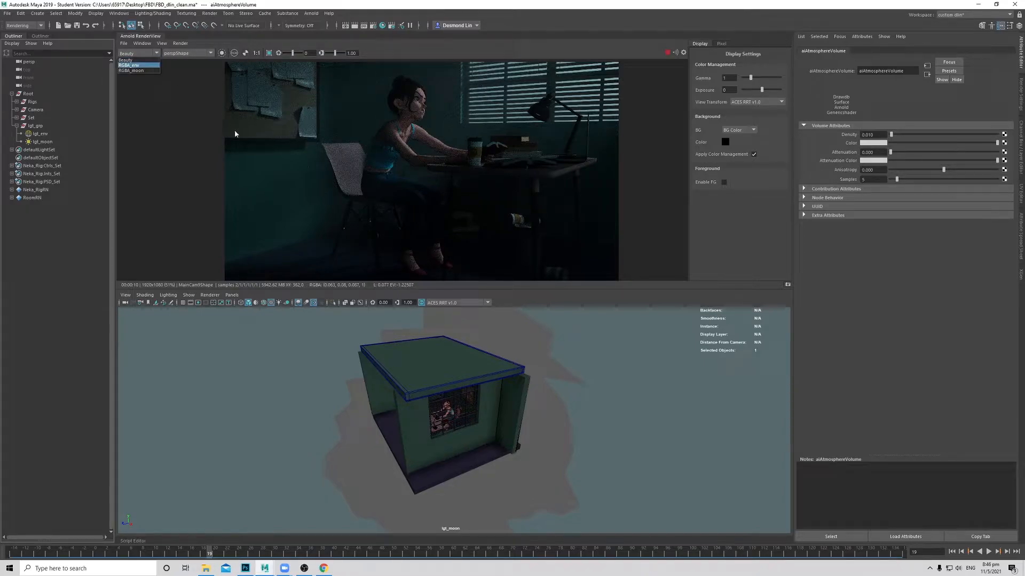
# Step: Set the Volume visibility of lgt_env to 0 so the environment light ignores the atmosphere
pyautogui.click(106, 134)
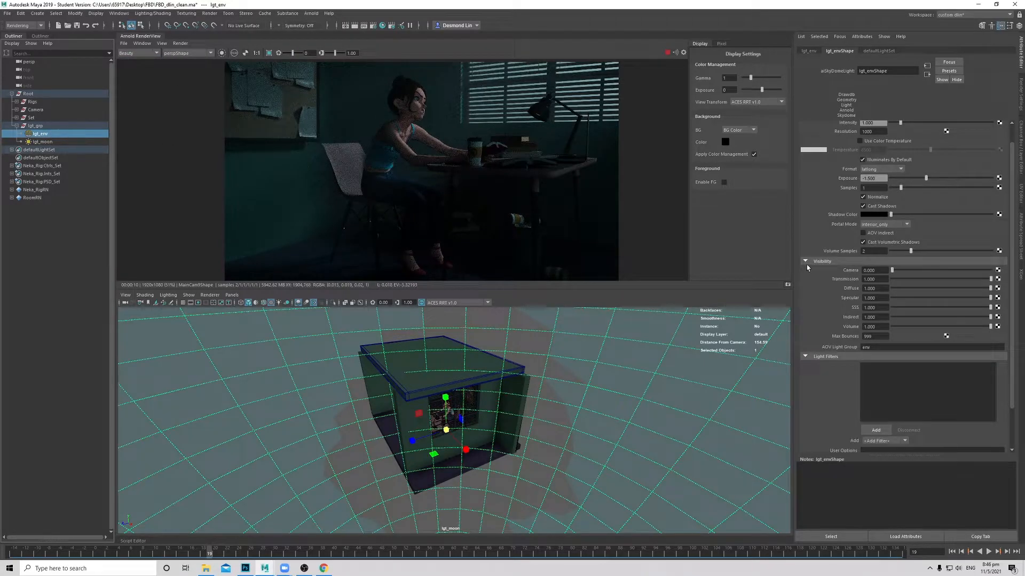
pyautogui.click(909, 327)
pyautogui.keyDown('alt'); pyautogui.moveTo(530, 428); pyautogui.dragTo(537, 398); pyautogui.keyUp('alt')
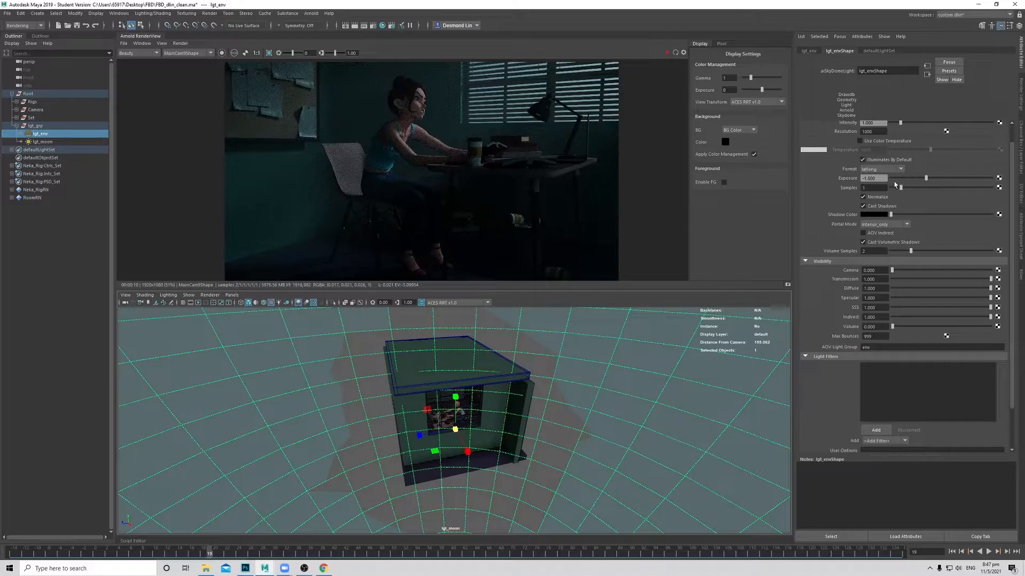
# Step: Select lgt_moon and run test renders of the main camera to check how it lights the atmosphere
pyautogui.click(56, 142)
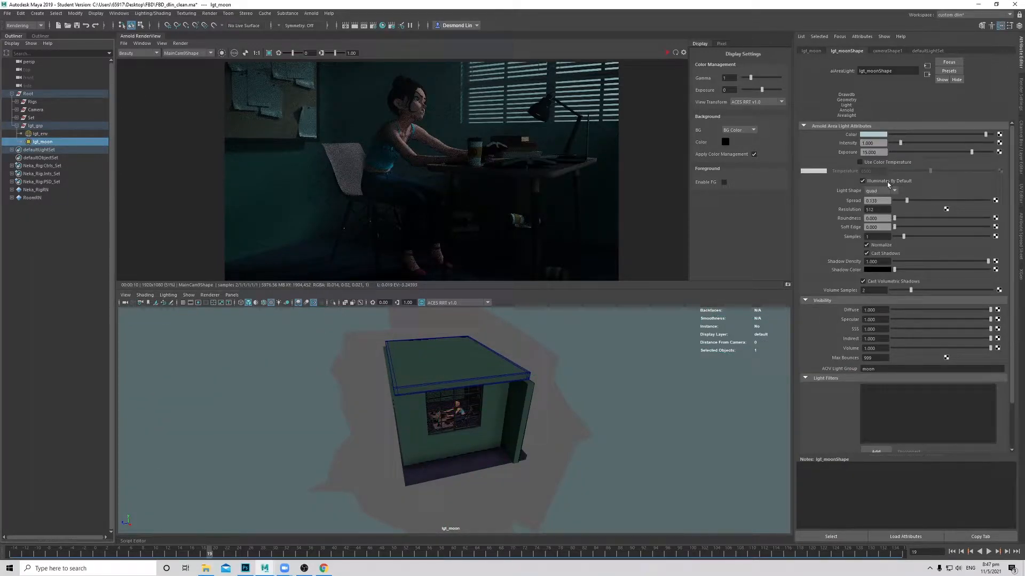
pyautogui.click(668, 52)
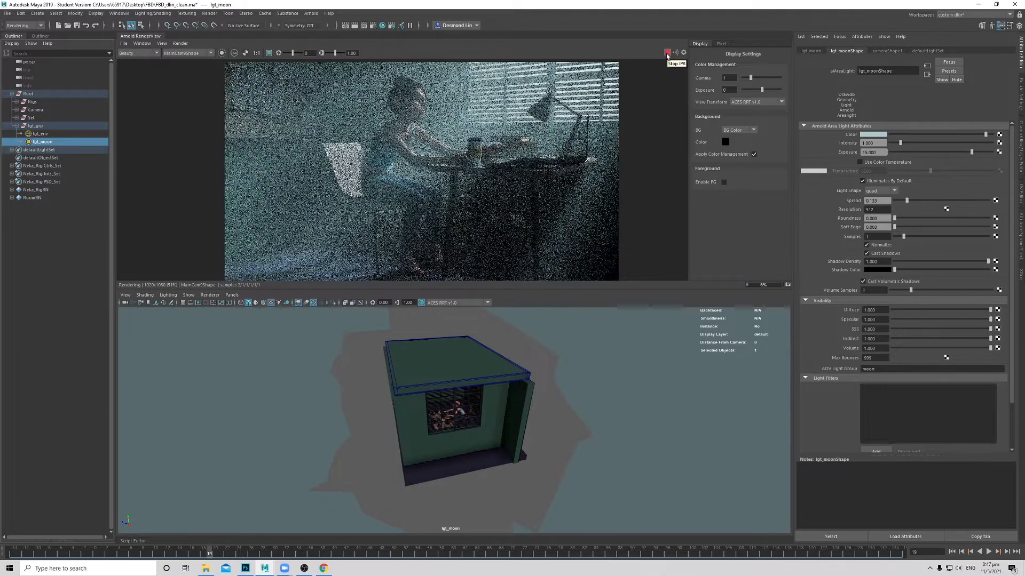
pyautogui.click(667, 53)
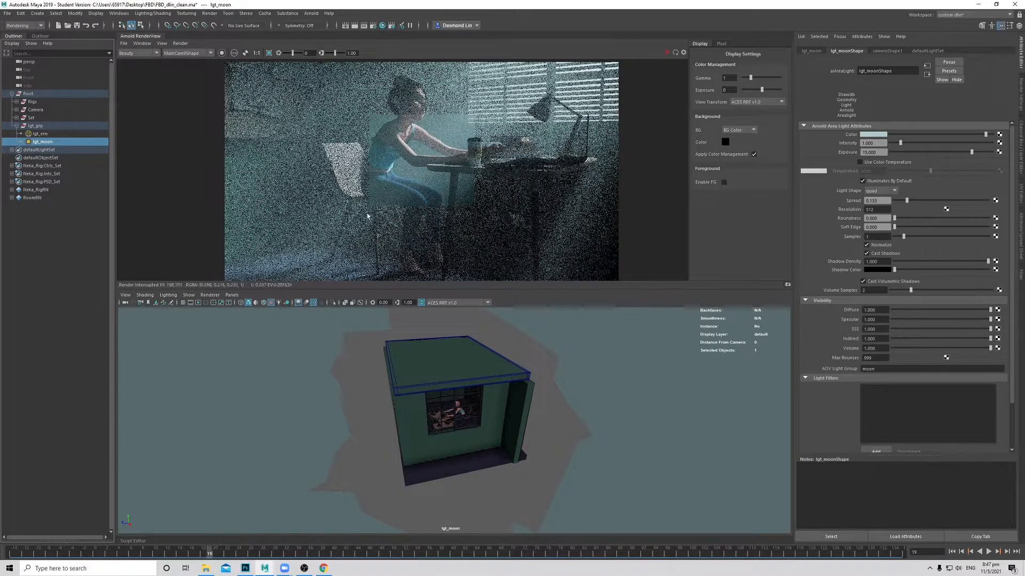
pyautogui.click(667, 53)
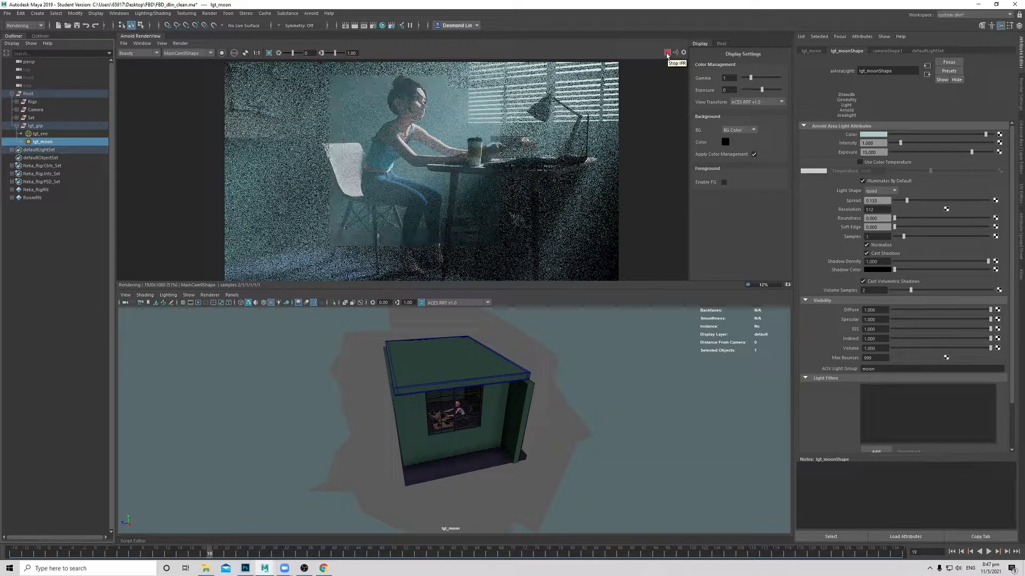
pyautogui.click(667, 54)
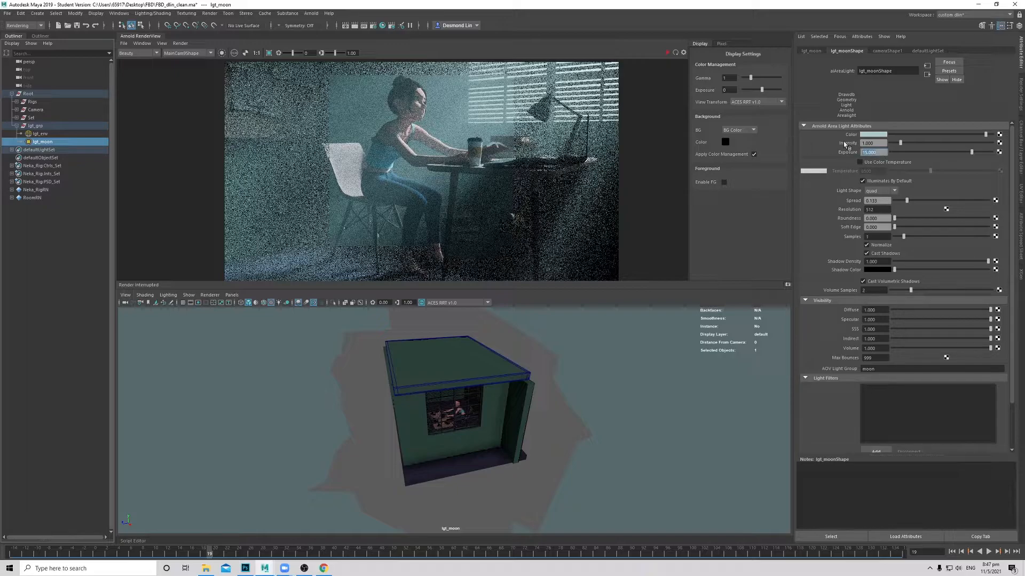
# Step: Try exposures of 13 and 12 on lgt_moon, starting a test render for each
pyautogui.write('13')
pyautogui.press('Return')
pyautogui.click(667, 53)
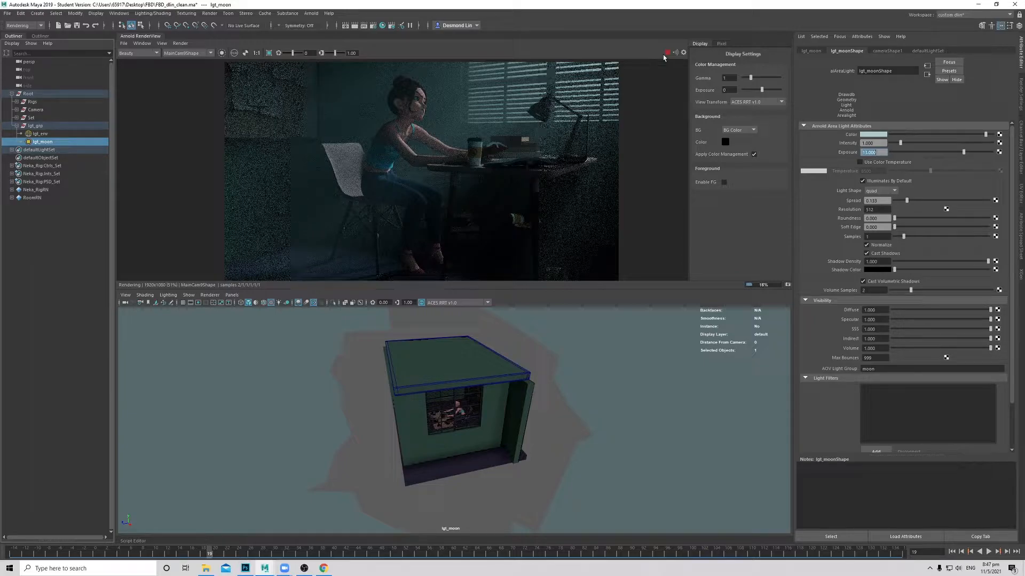
pyautogui.click(667, 53)
pyautogui.write('12')
pyautogui.press('Return')
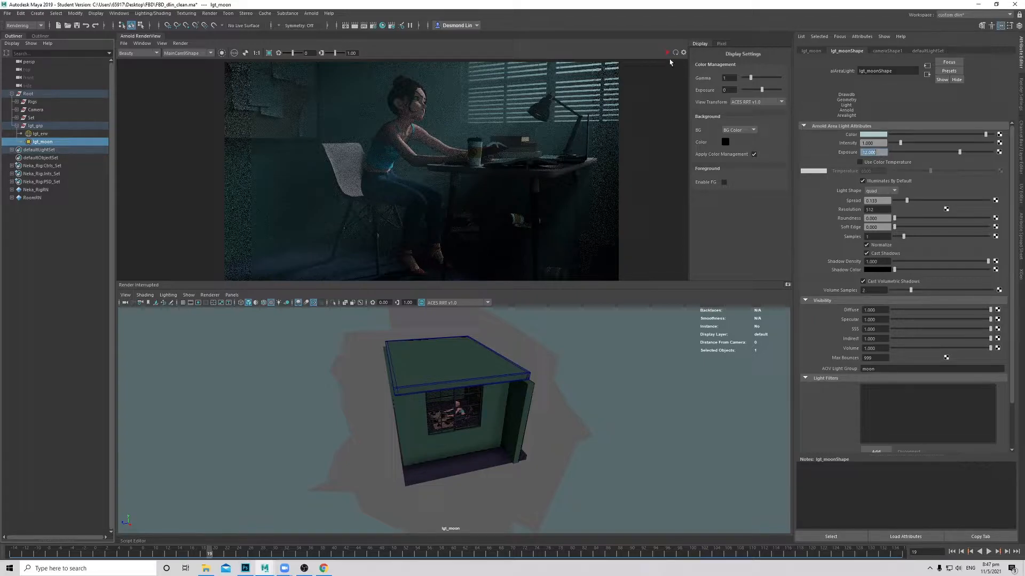
pyautogui.click(674, 53)
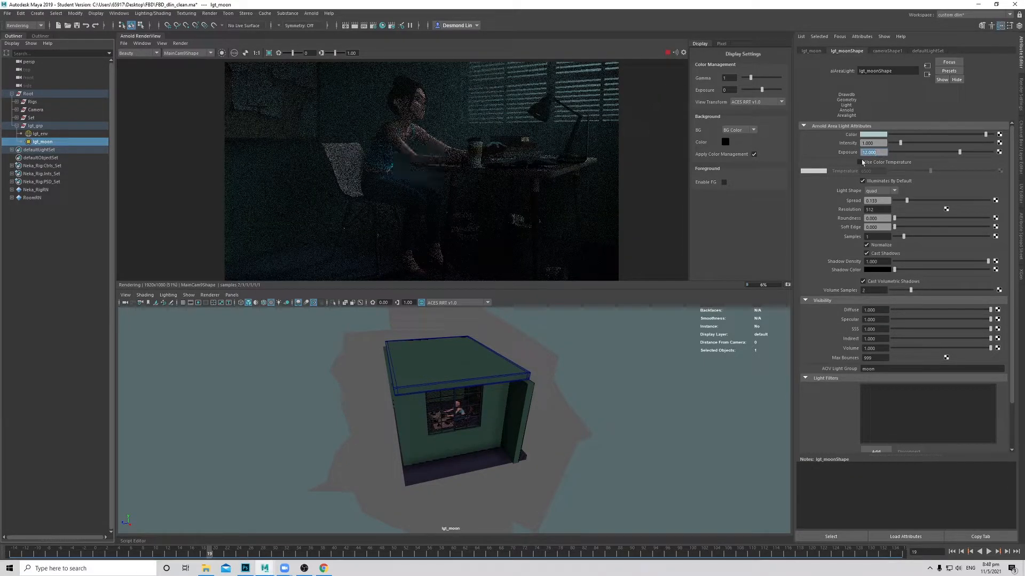
pyautogui.click(667, 53)
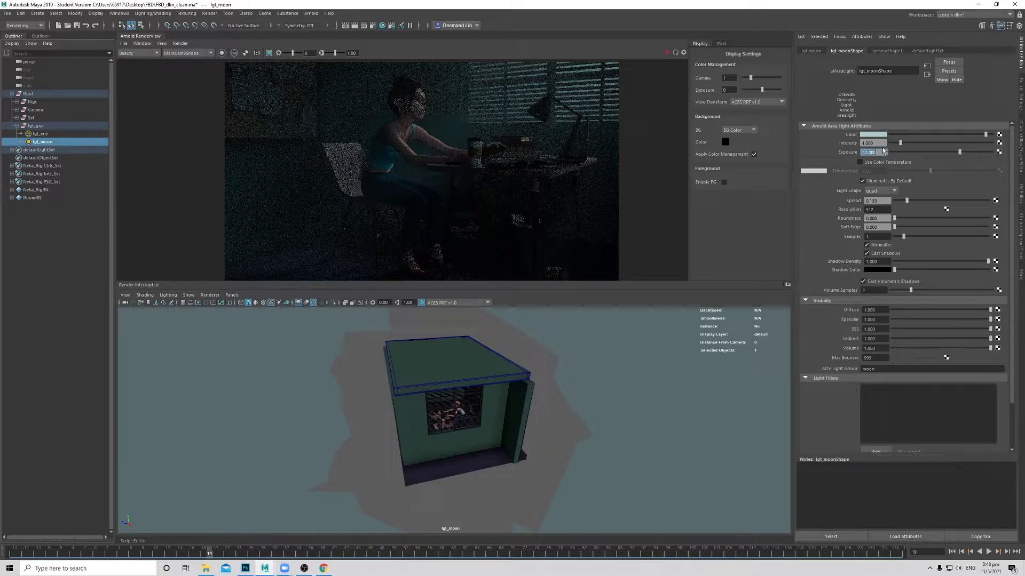
# Step: Set the exposure of lgt_moon to 12.5, render the scene and store a snapshot of the result
pyautogui.write('12.5')
pyautogui.click(667, 52)
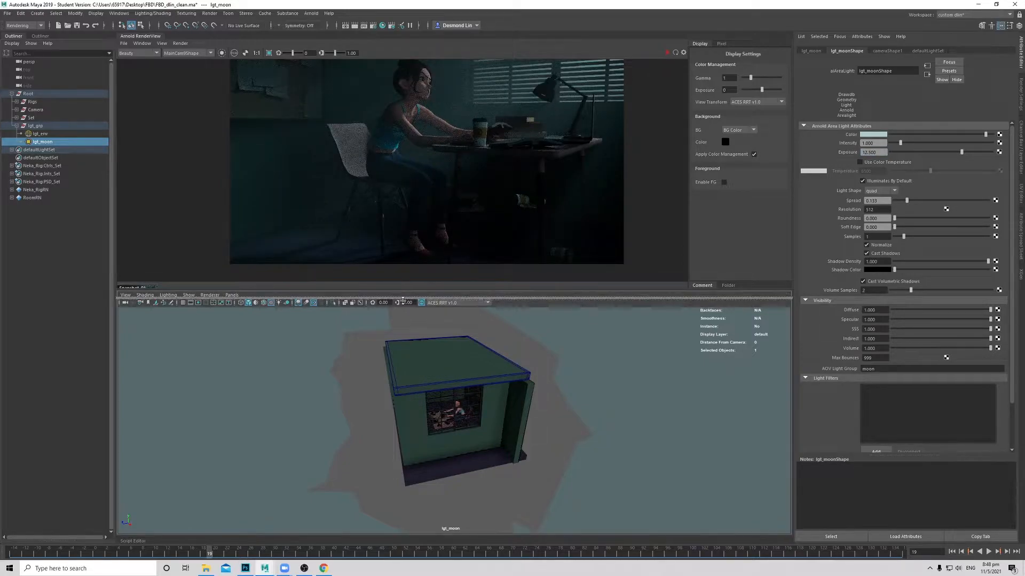
pyautogui.moveTo(405, 284); pyautogui.dragTo(426, 257)
pyautogui.scroll(-1, 440, 147)
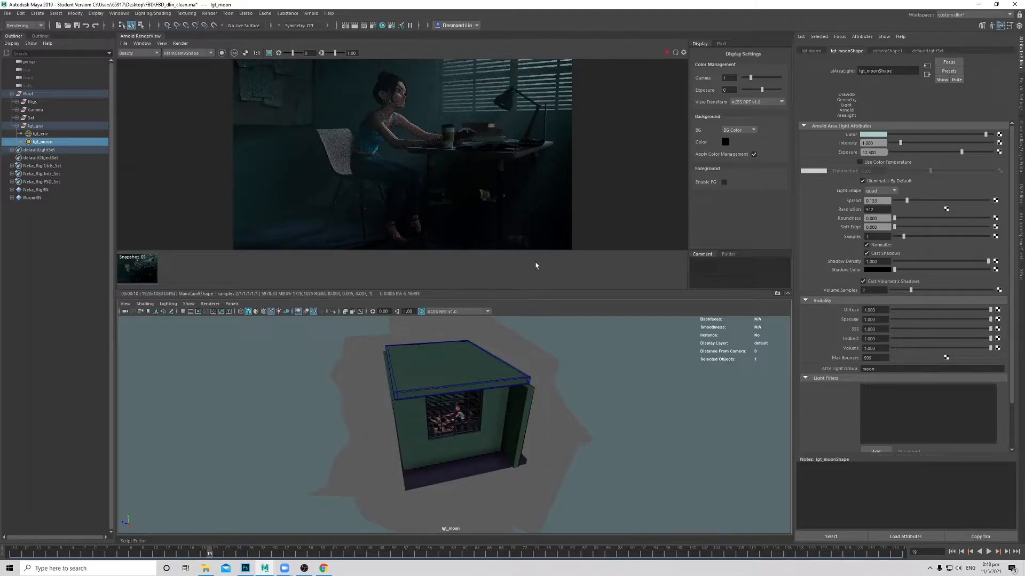
# Step: Show the open side of the room in the perspective view and create a spot light
pyautogui.press('space')
pyautogui.moveTo(466, 420); pyautogui.dragTo(454, 443)
pyautogui.scroll(5, 420, 417)
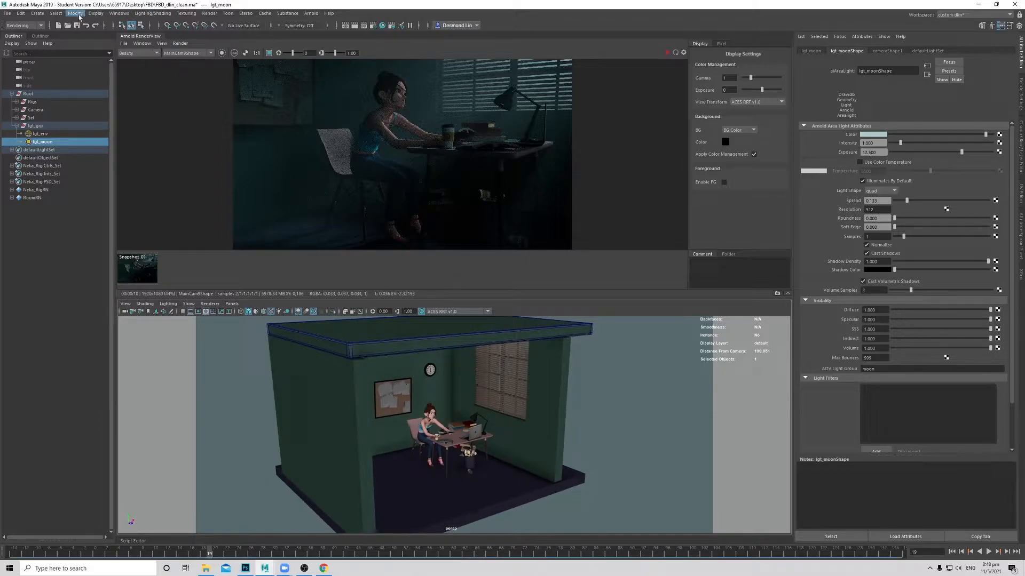
pyautogui.click(37, 13)
pyautogui.moveTo(53, 59)
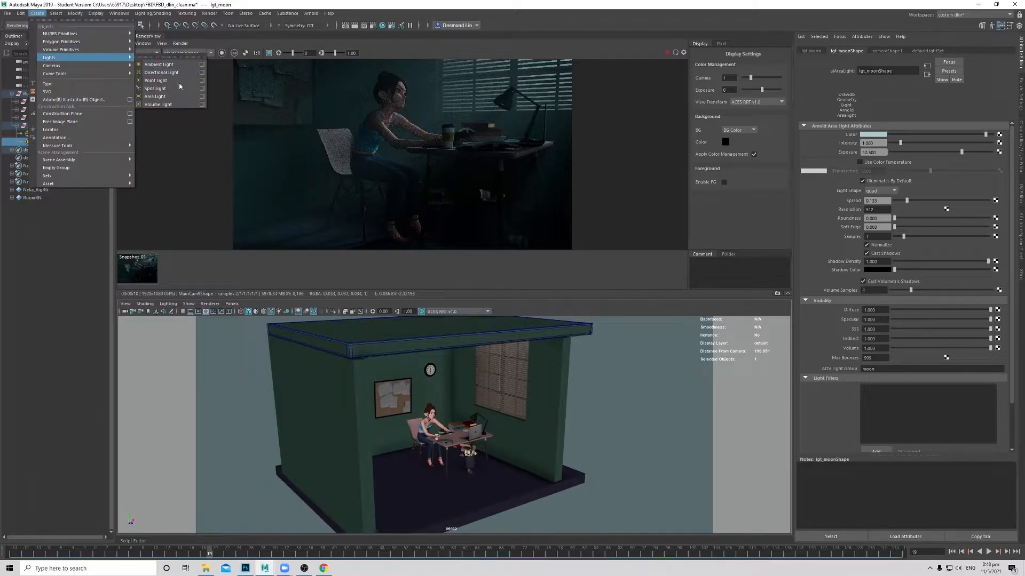
pyautogui.click(156, 89)
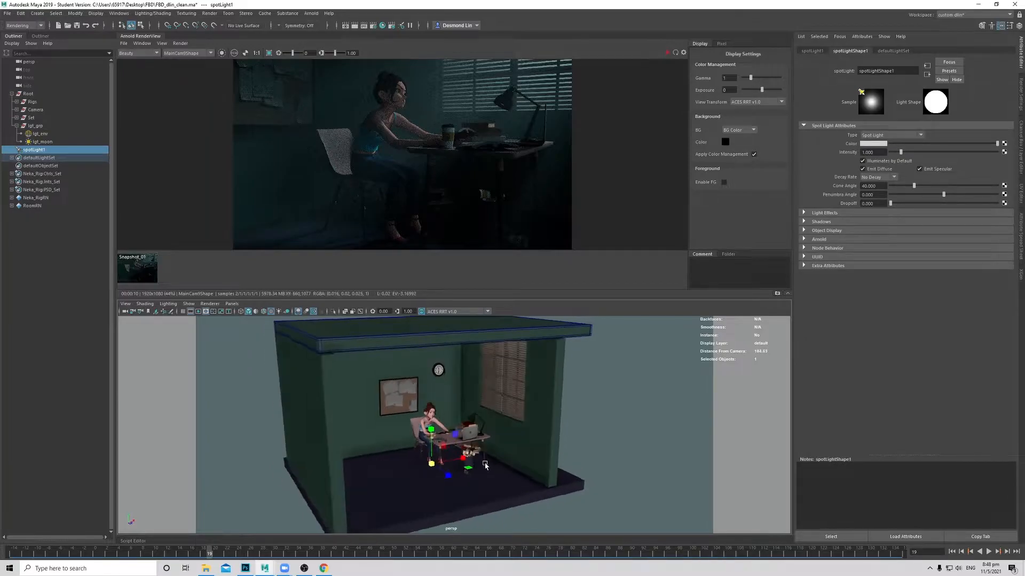
# Step: Raise the new spot light vertically from the floor beside the desk
pyautogui.keyDown('alt'); pyautogui.moveTo(485, 465); pyautogui.dragTo(469, 454); pyautogui.keyUp('alt')
pyautogui.scroll(2, 470, 453)
pyautogui.keyDown('alt'); pyautogui.moveTo(470, 454); pyautogui.dragTo(437, 420, button='middle'); pyautogui.keyUp('alt')
pyautogui.press('w')
pyautogui.moveTo(409, 401); pyautogui.dragTo(409, 359)
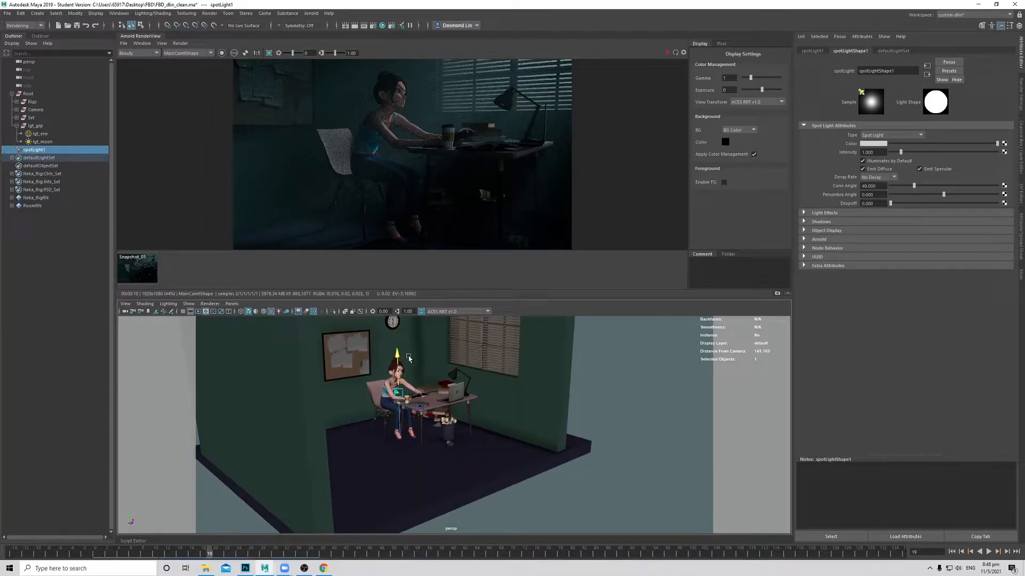
pyautogui.press('f')
# Step: Scale up the spot light and move it to the head of the desk lamp
pyautogui.keyDown('alt'); pyautogui.moveTo(288, 419); pyautogui.dragTo(332, 420); pyautogui.keyUp('alt')
pyautogui.scroll(-4, 478, 433)
pyautogui.moveTo(483, 432); pyautogui.dragTo(628, 457)
pyautogui.keyDown('alt'); pyautogui.moveTo(665, 422); pyautogui.dragTo(448, 432, button='middle'); pyautogui.keyUp('alt')
pyautogui.scroll(-3, 438, 443)
pyautogui.press('r')
pyautogui.moveTo(430, 449); pyautogui.dragTo(560, 458)
pyautogui.press('w')
pyautogui.moveTo(458, 456); pyautogui.dragTo(571, 419)
# Step: Rotate the spot light so its cone aims from the lamp head down towards the desk
pyautogui.press('e')
pyautogui.keyDown('alt'); pyautogui.moveTo(543, 383); pyautogui.dragTo(575, 446); pyautogui.keyUp('alt')
pyautogui.keyDown('alt'); pyautogui.moveTo(574, 446); pyautogui.dragTo(483, 394); pyautogui.keyUp('alt')
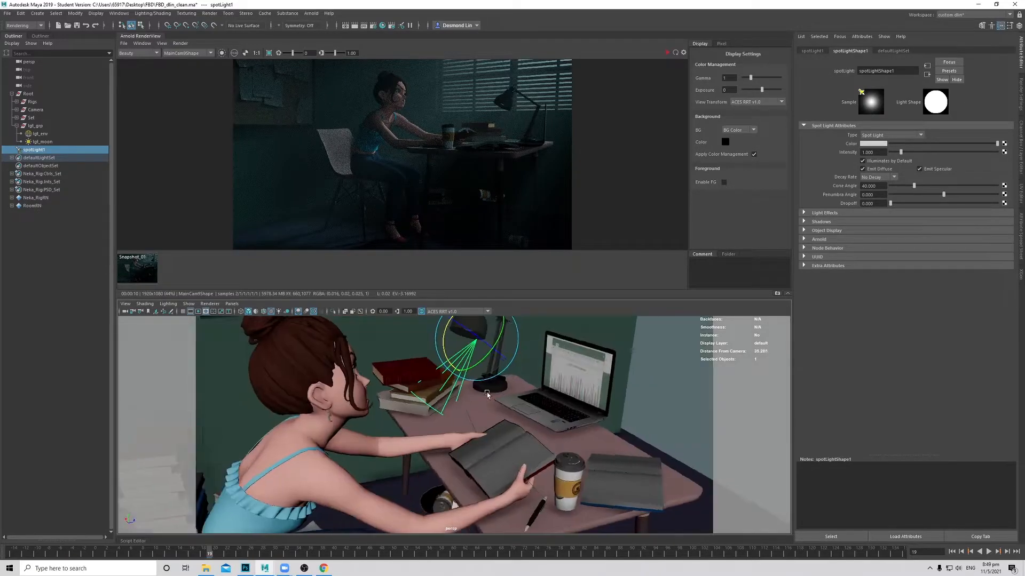
pyautogui.keyDown('alt'); pyautogui.moveTo(483, 394); pyautogui.dragTo(478, 475, button='middle'); pyautogui.keyUp('alt')
pyautogui.keyDown('alt'); pyautogui.moveTo(478, 475); pyautogui.dragTo(452, 438); pyautogui.keyUp('alt')
pyautogui.press('w')
pyautogui.moveTo(472, 398); pyautogui.dragTo(408, 456)
pyautogui.press('e')
pyautogui.press('w')
pyautogui.hotkey('ctrl', 'z')
# Step: Refine the spot light's angle and position so its cone lines up with the lampshade
pyautogui.press('e')
pyautogui.moveTo(469, 420); pyautogui.dragTo(427, 446)
pyautogui.moveTo(513, 378); pyautogui.dragTo(477, 440)
pyautogui.press('w')
pyautogui.moveTo(440, 386); pyautogui.dragTo(443, 387)
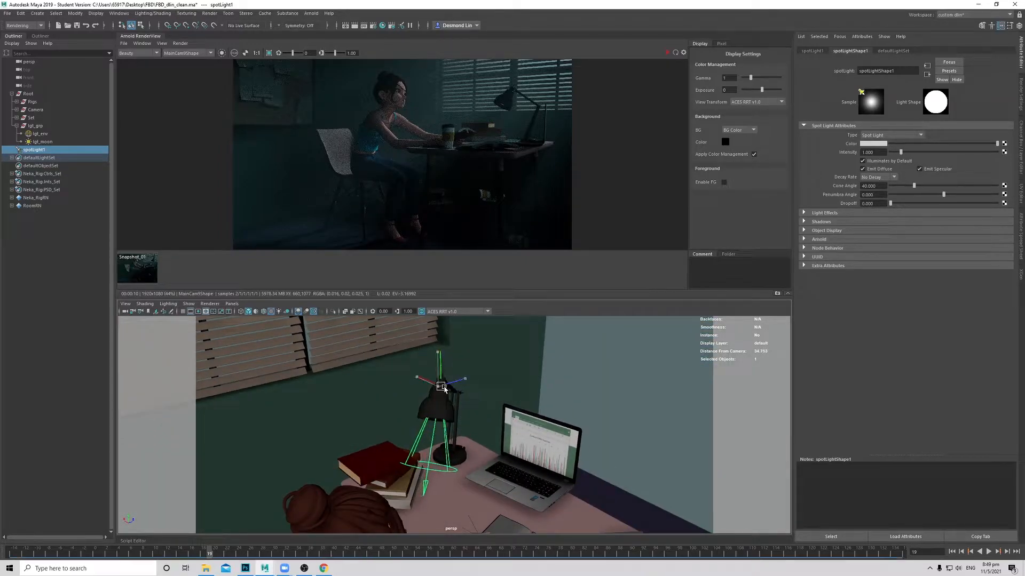
pyautogui.press('w')
pyautogui.keyDown('alt'); pyautogui.moveTo(443, 459); pyautogui.dragTo(528, 435); pyautogui.keyUp('alt')
pyautogui.keyDown('alt'); pyautogui.moveTo(529, 435); pyautogui.dragTo(443, 441, button='right'); pyautogui.keyUp('alt')
pyautogui.keyDown('alt'); pyautogui.moveTo(443, 441); pyautogui.dragTo(500, 443); pyautogui.keyUp('alt')
pyautogui.keyDown('alt'); pyautogui.moveTo(500, 443); pyautogui.dragTo(526, 443, button='right'); pyautogui.keyUp('alt')
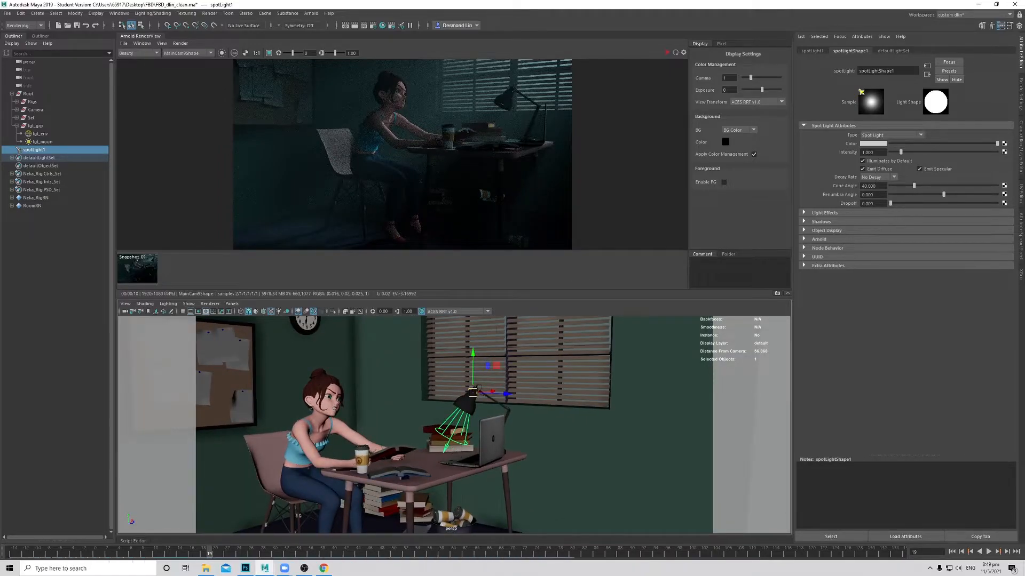
# Step: Enable color temperature on the spot light at 3279, with exposure 10 and the AOV light group lamp
pyautogui.click(820, 240)
pyautogui.click(880, 250)
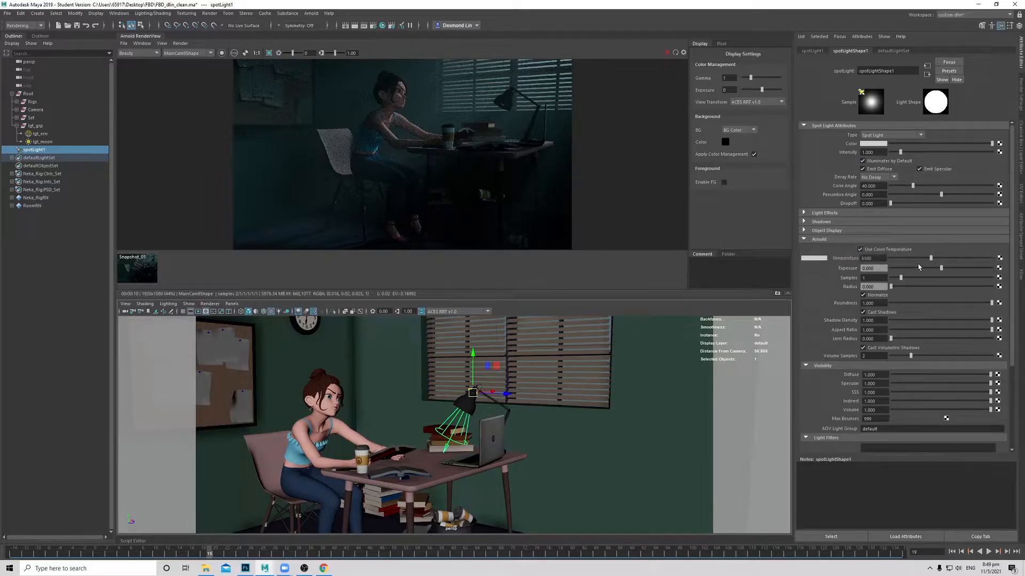
pyautogui.moveTo(910, 263); pyautogui.dragTo(905, 261)
pyautogui.press('Tab')
pyautogui.press('Return')
# Step: Rename the spot light lgt_lamp and place it inside lgt_grp
pyautogui.doubleClick(42, 149)
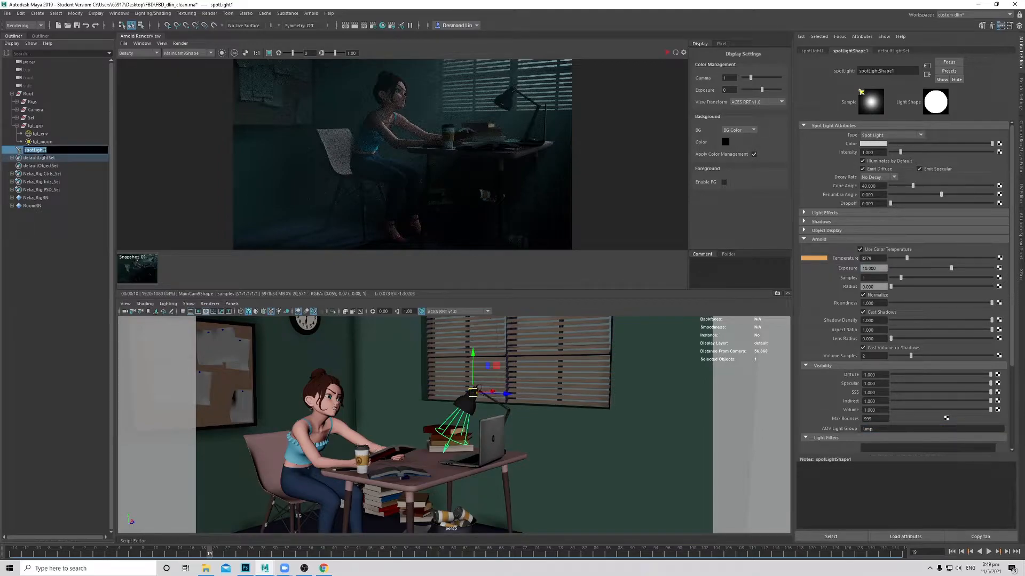
pyautogui.write('lgt_lamp')
pyautogui.press('Return')
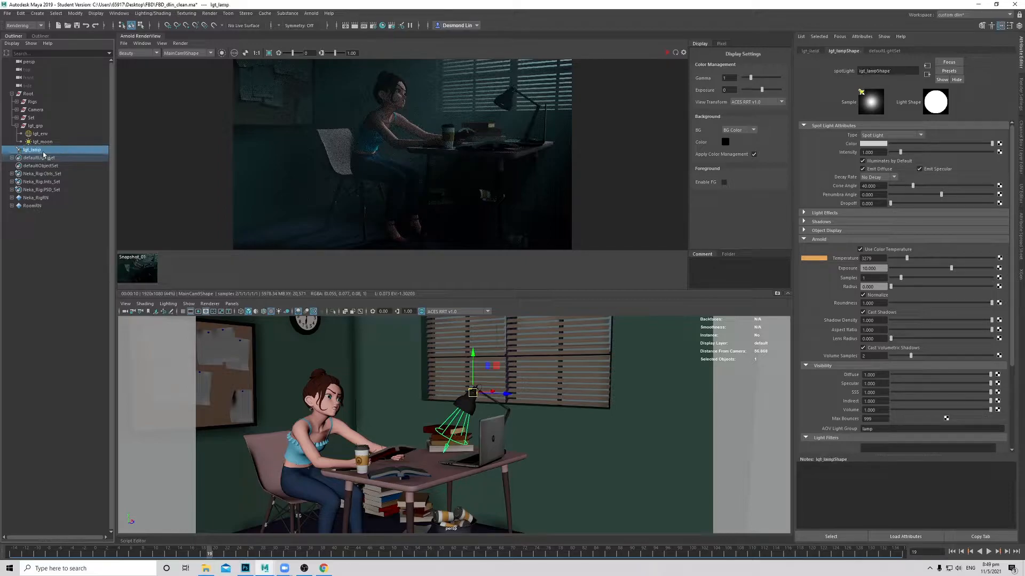
pyautogui.moveTo(45, 152); pyautogui.dragTo(37, 126, button='middle')
# Step: Add a custom AOV named RGBA_lamp in the render settings
pyautogui.click(1021, 96)
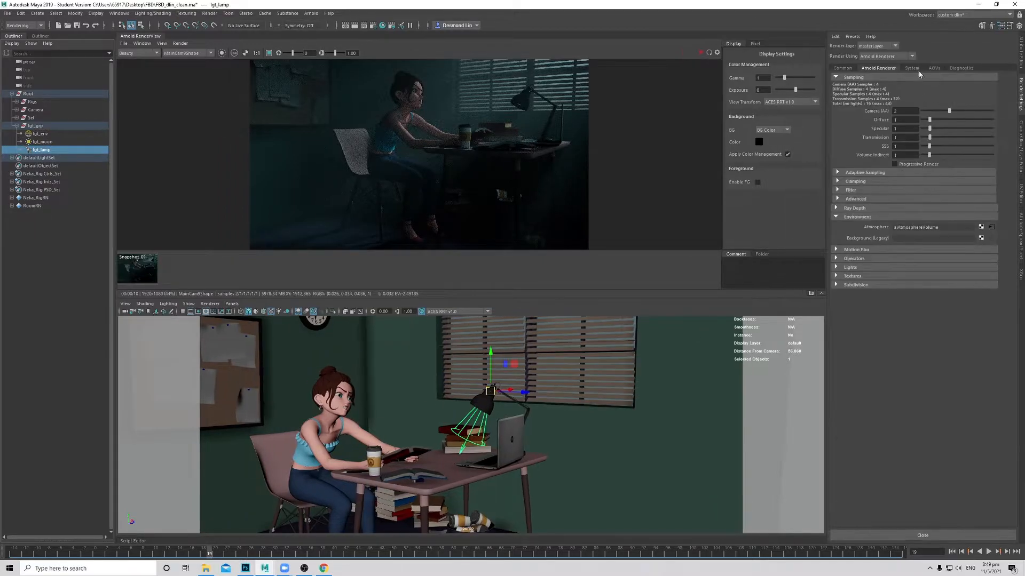
pyautogui.click(933, 68)
pyautogui.click(940, 171)
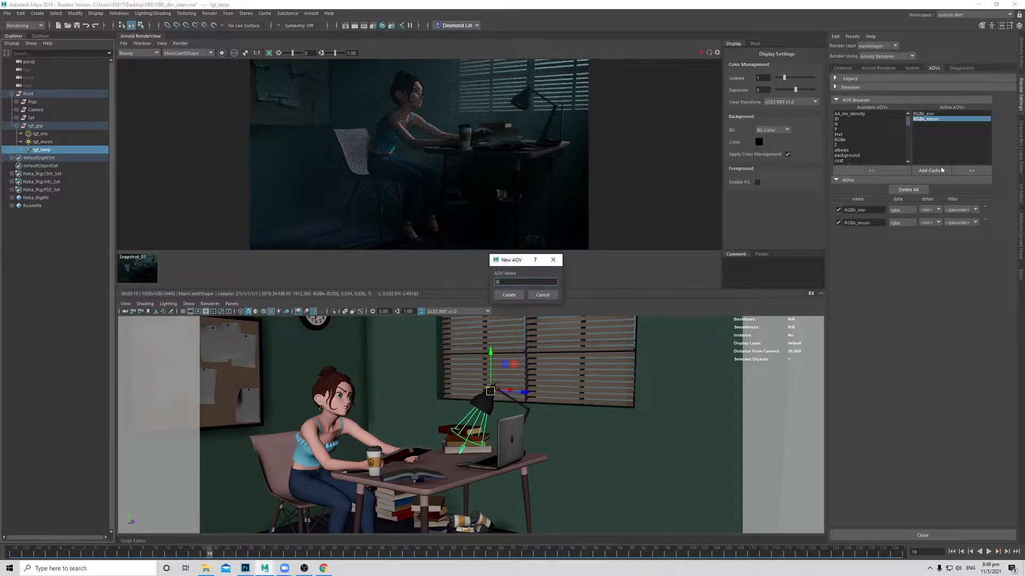
pyautogui.write('RGBA_lamp')
pyautogui.press('Return')
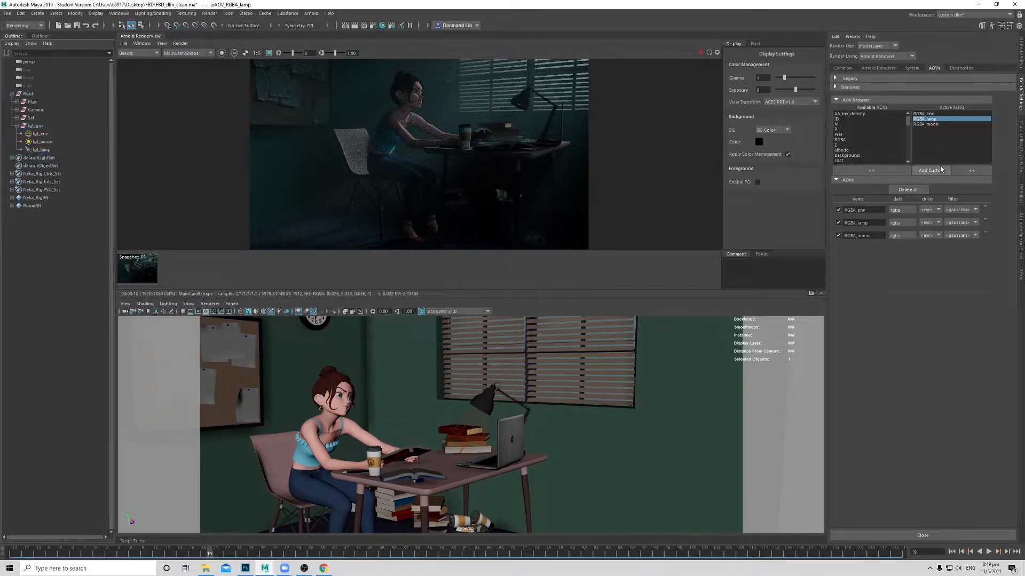
# Step: Run a test render and display the RGBA_lamp output
pyautogui.click(701, 53)
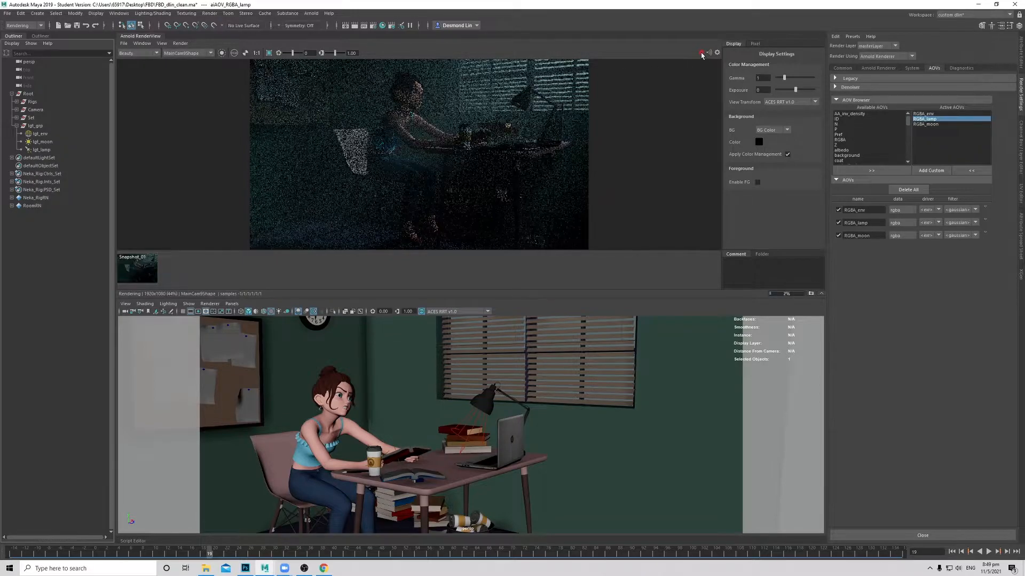
pyautogui.click(701, 53)
pyautogui.click(138, 53)
pyautogui.click(152, 72)
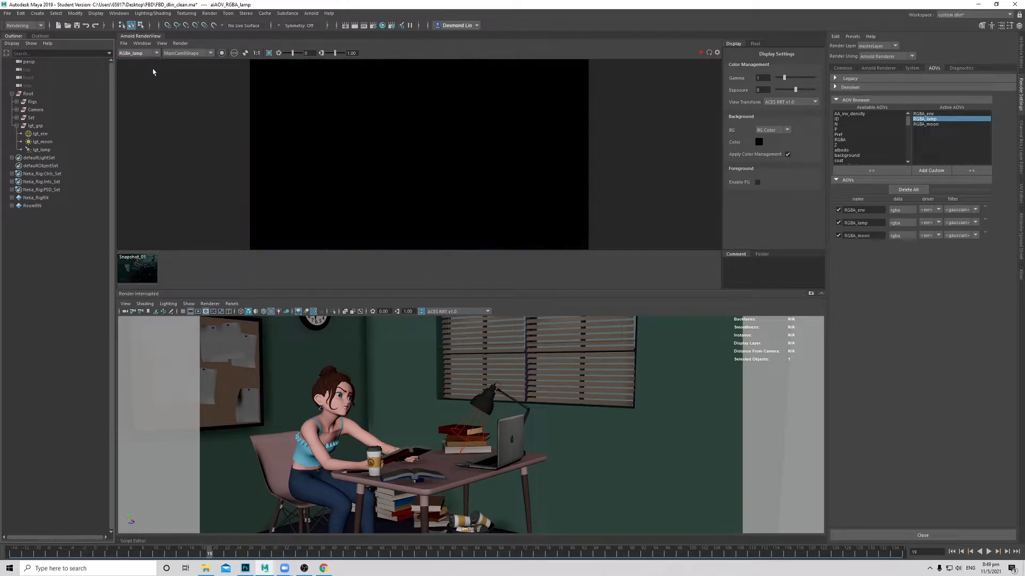
# Step: Set the exposure of lgt_lamp to 20 and test-render the RGBA_lamp output again
pyautogui.click(473, 417)
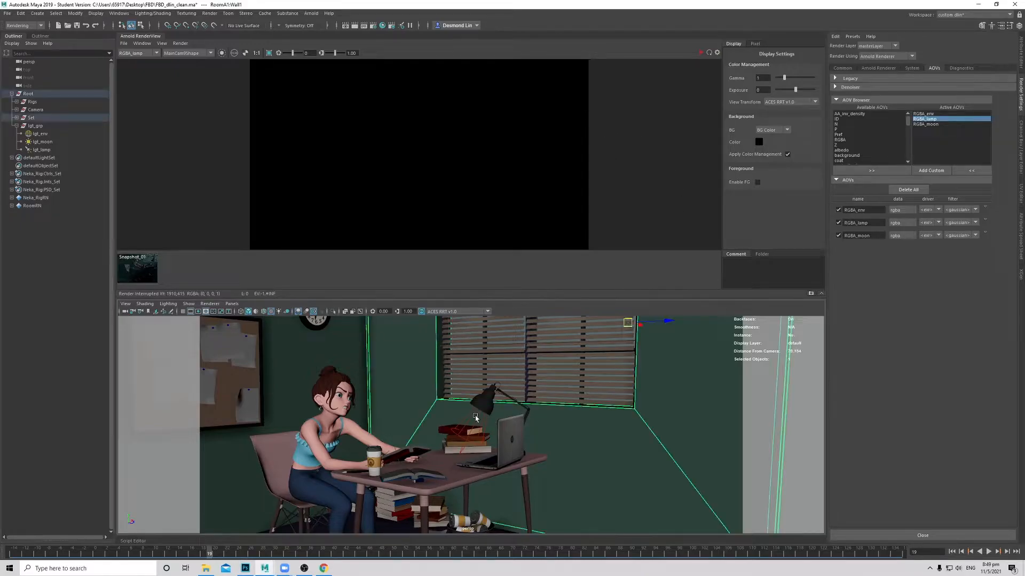
pyautogui.click(479, 421)
pyautogui.moveTo(292, 53); pyautogui.dragTo(302, 53)
pyautogui.click(279, 53)
pyautogui.hotkey('ctrl', 'a')
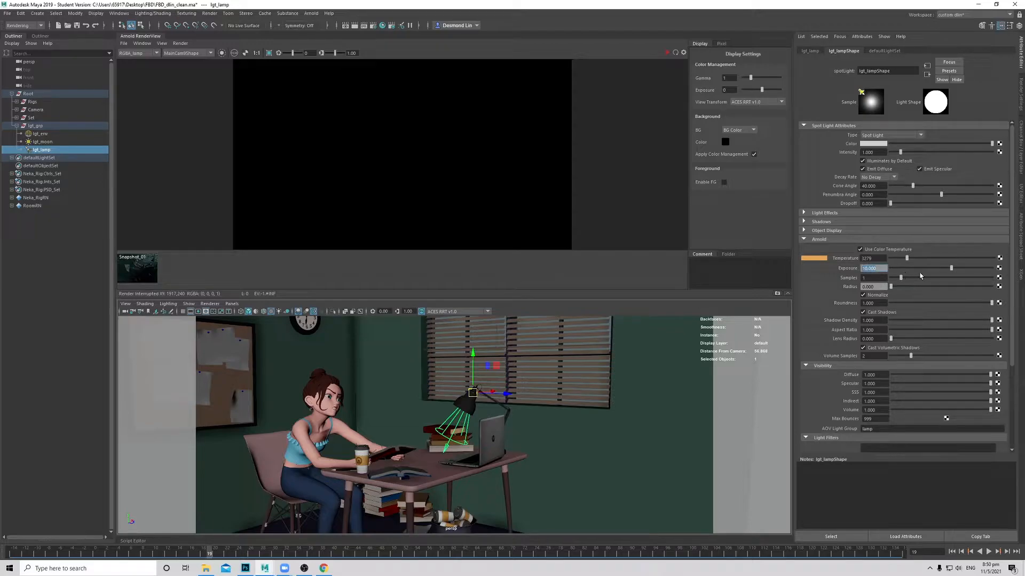
pyautogui.click(667, 53)
pyautogui.click(667, 53)
# Step: Move lgt_lamp lower so it sits inside the lampshade, and run another test render
pyautogui.keyDown('alt'); pyautogui.moveTo(479, 430); pyautogui.dragTo(455, 393); pyautogui.keyUp('alt')
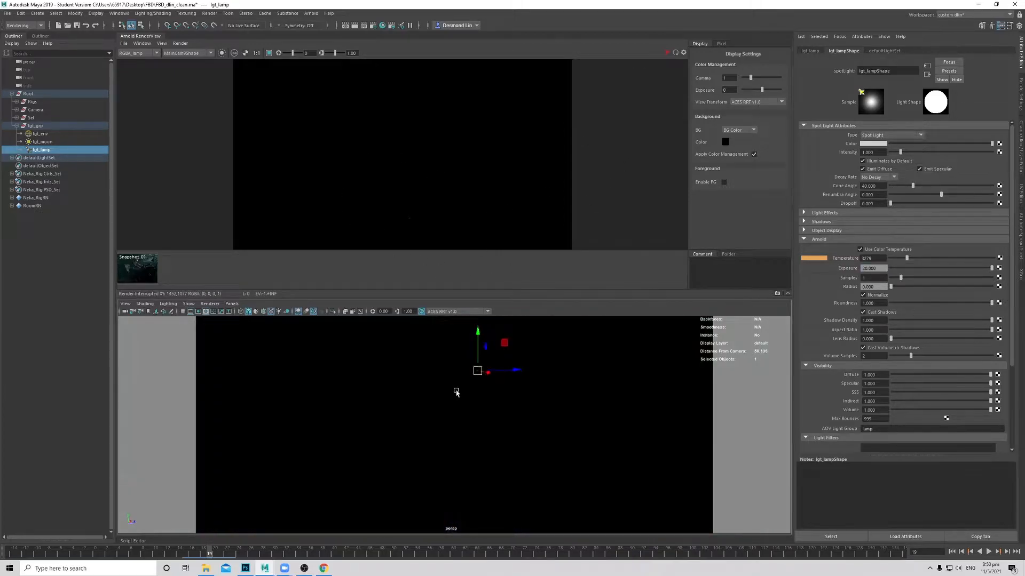
pyautogui.keyDown('alt'); pyautogui.moveTo(455, 393); pyautogui.dragTo(534, 430, button='right'); pyautogui.keyUp('alt')
pyautogui.keyDown('alt'); pyautogui.moveTo(533, 430); pyautogui.dragTo(534, 462, button='middle'); pyautogui.keyUp('alt')
pyautogui.keyDown('alt'); pyautogui.moveTo(456, 449); pyautogui.dragTo(512, 418, button='right'); pyautogui.keyUp('alt')
pyautogui.keyDown('alt'); pyautogui.moveTo(512, 418); pyautogui.dragTo(494, 426); pyautogui.keyUp('alt')
pyautogui.keyDown('alt'); pyautogui.moveTo(494, 425); pyautogui.dragTo(523, 416, button='right'); pyautogui.keyUp('alt')
pyautogui.keyDown('alt'); pyautogui.moveTo(523, 417); pyautogui.dragTo(446, 451); pyautogui.keyUp('alt')
pyautogui.click(666, 53)
pyautogui.click(666, 53)
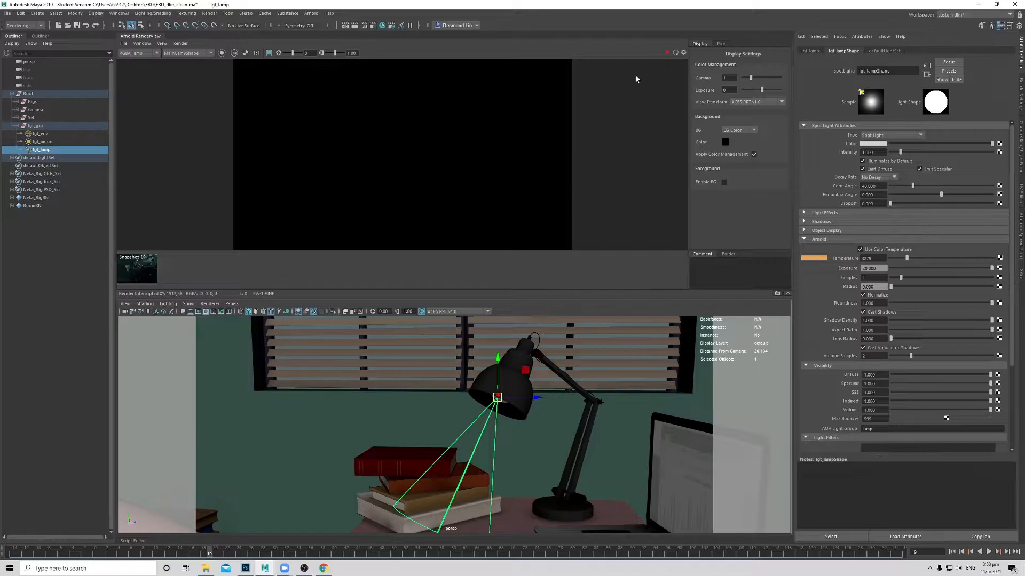
# Step: Hide the bulb mesh RoomA1:bulbe_2 inside the desk lamp's shade
pyautogui.keyDown('alt'); pyautogui.moveTo(583, 366); pyautogui.dragTo(465, 485); pyautogui.keyUp('alt')
pyautogui.keyDown('alt'); pyautogui.moveTo(465, 485); pyautogui.dragTo(550, 470, button='right'); pyautogui.keyUp('alt')
pyautogui.keyDown('alt'); pyautogui.moveTo(550, 470); pyautogui.dragTo(490, 428); pyautogui.keyUp('alt')
pyautogui.click(399, 419)
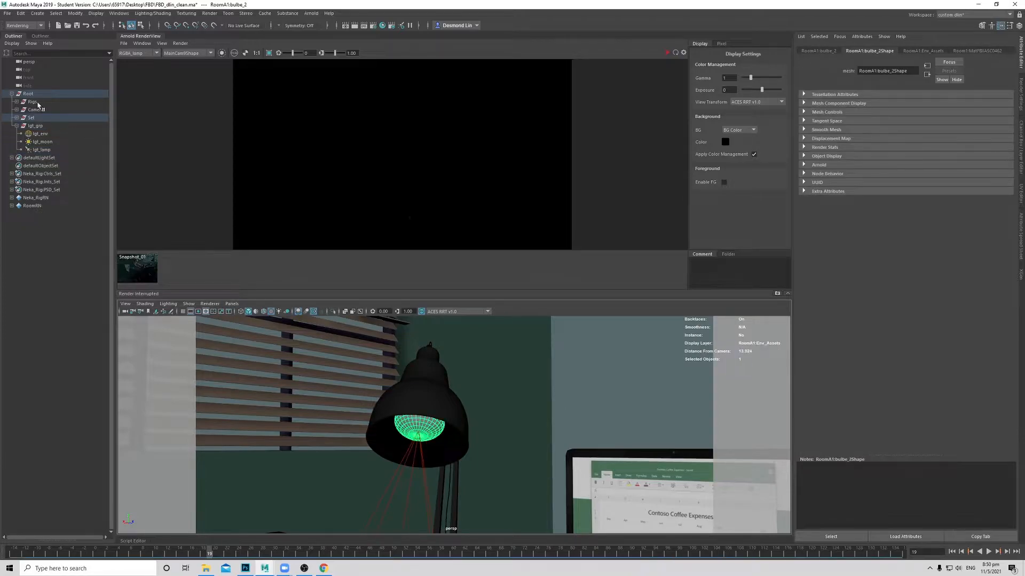
pyautogui.press('f')
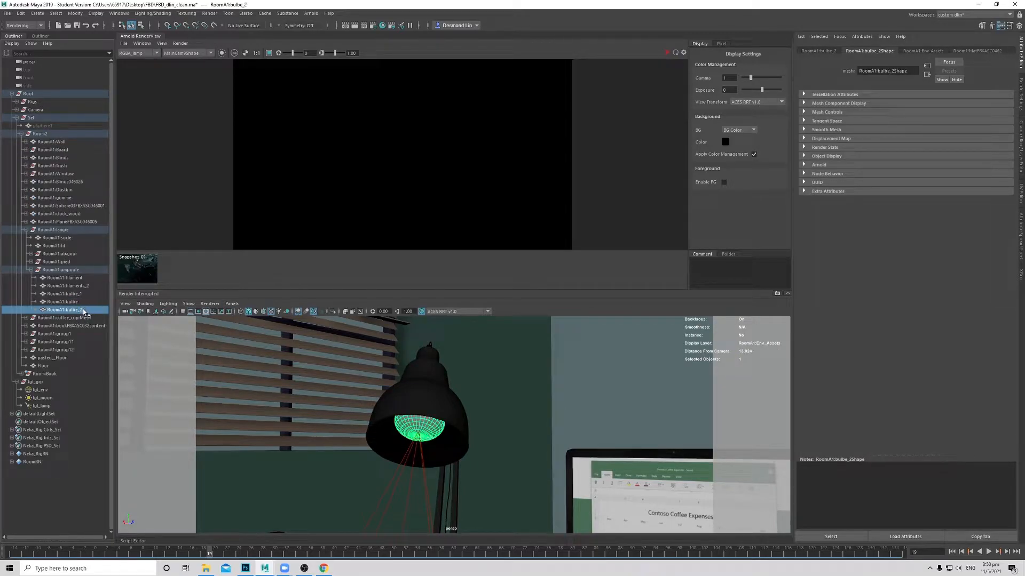
pyautogui.hotkey('ctrl', 'h')
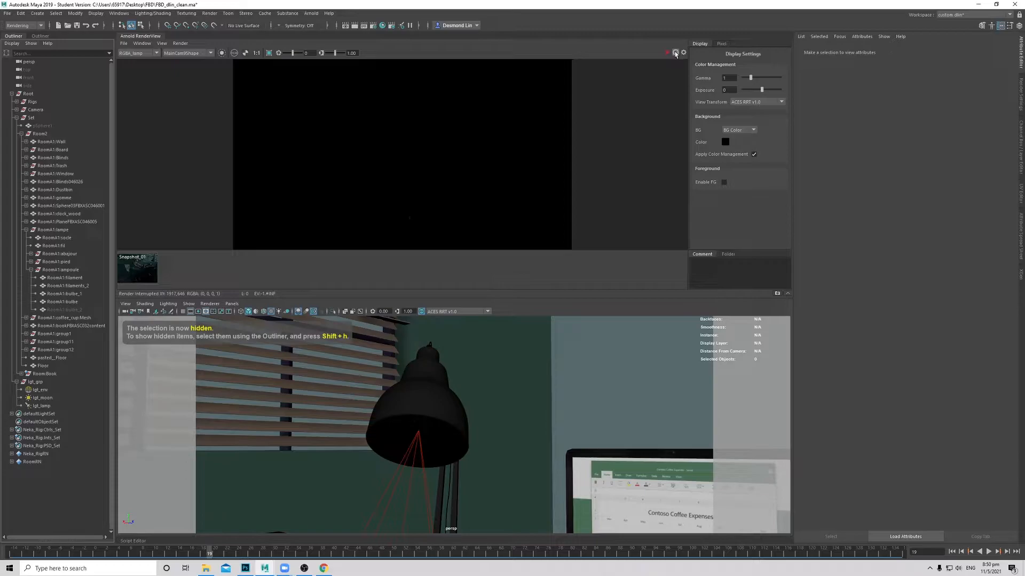
# Step: Test-render the RGBA_lamp output and check the desk lamp's light at the default display exposure
pyautogui.click(667, 53)
pyautogui.click(667, 54)
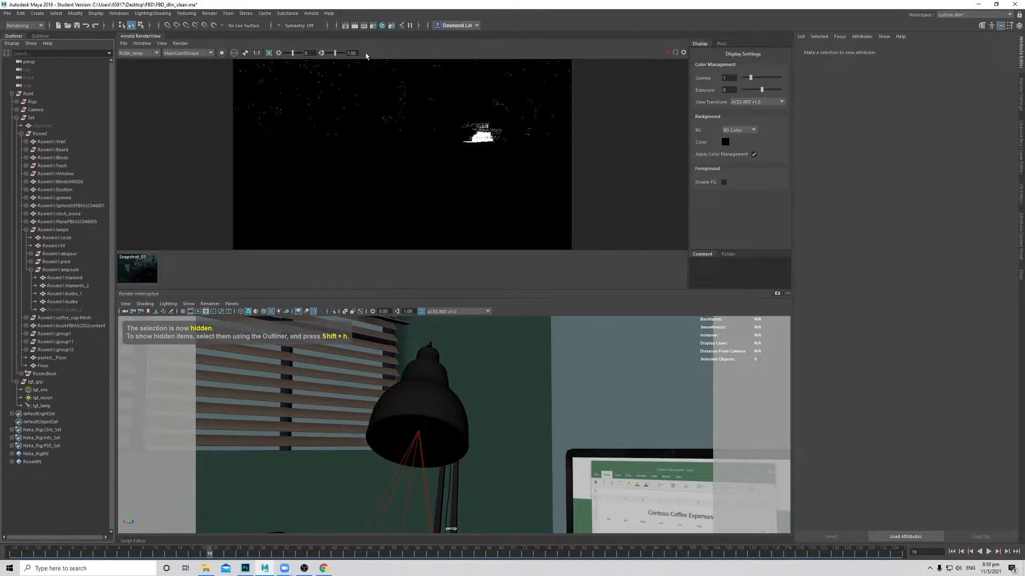
pyautogui.moveTo(292, 55)
pyautogui.mouseDown()
pyautogui.moveTo(258, 56)
pyautogui.moveTo(283, 56)
pyautogui.mouseUp()
pyautogui.click(279, 53)
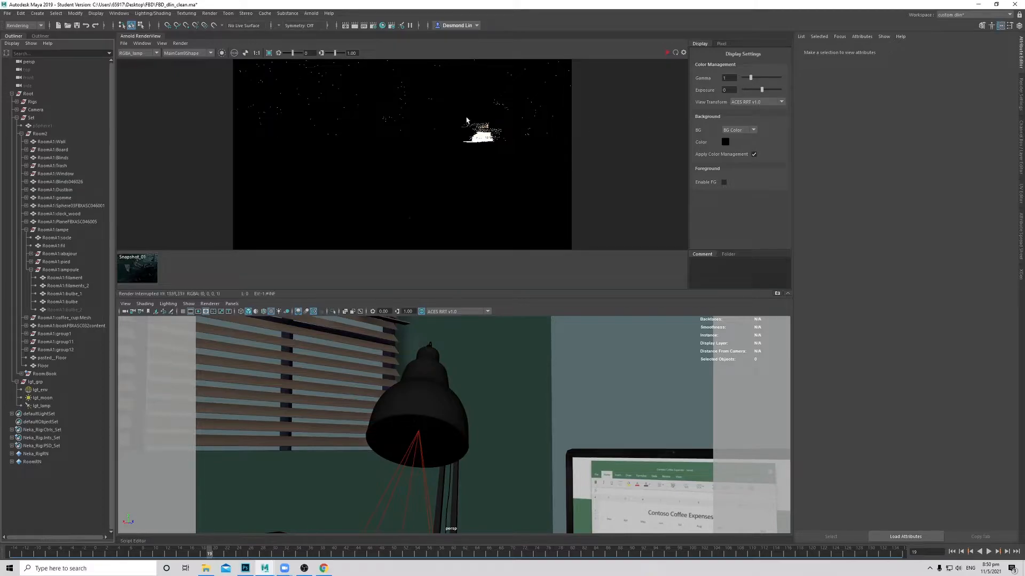
# Step: Set the exposure of lgt_lamp to 10 and test-render the Beauty output
pyautogui.click(45, 405)
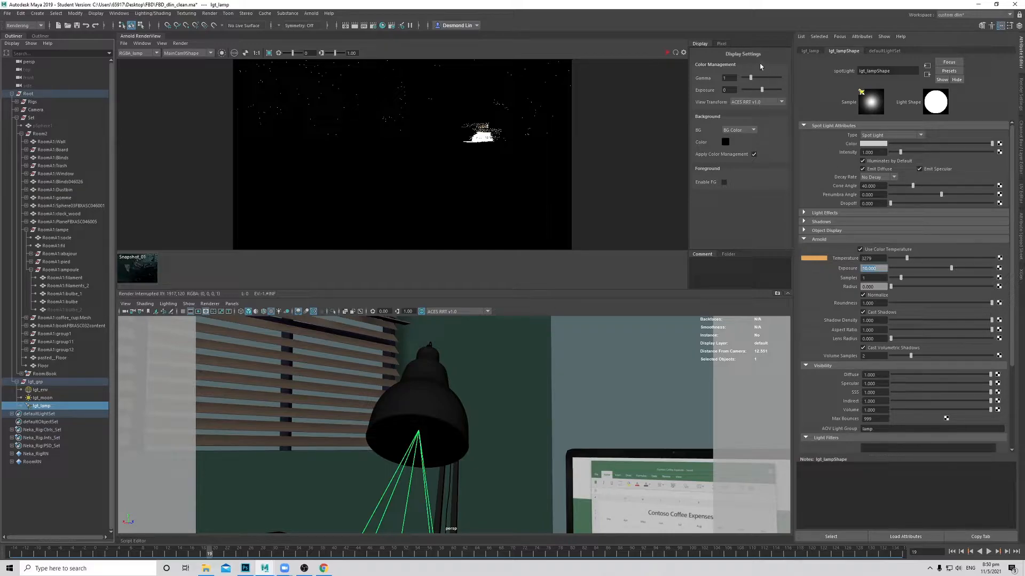
pyautogui.click(665, 53)
pyautogui.click(152, 53)
pyautogui.click(151, 61)
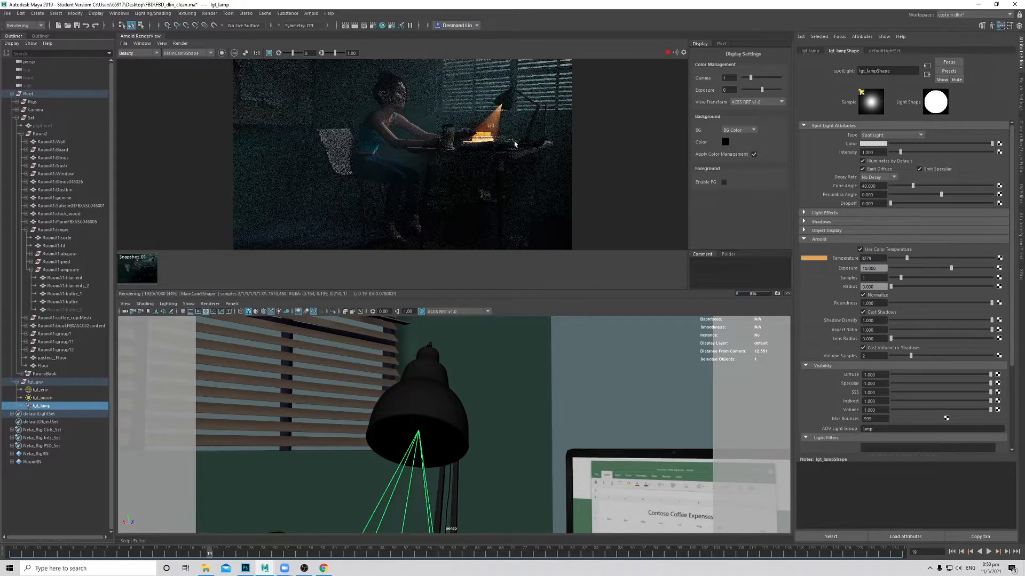
pyautogui.click(667, 53)
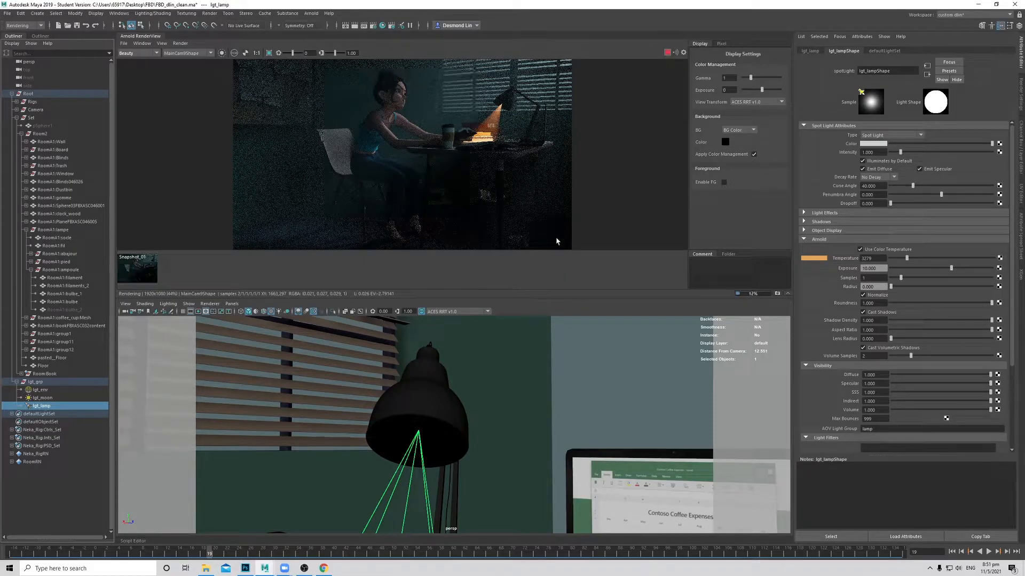
# Step: Unhide the bulb mesh RoomA1:bulbe_2 in the desk lamp and run another Beauty test render
pyautogui.keyDown('alt'); pyautogui.moveTo(450, 420); pyautogui.dragTo(460, 400, button='middle'); pyautogui.keyUp('alt')
pyautogui.keyDown('alt'); pyautogui.moveTo(460, 400); pyautogui.dragTo(416, 408, button='right'); pyautogui.keyUp('alt')
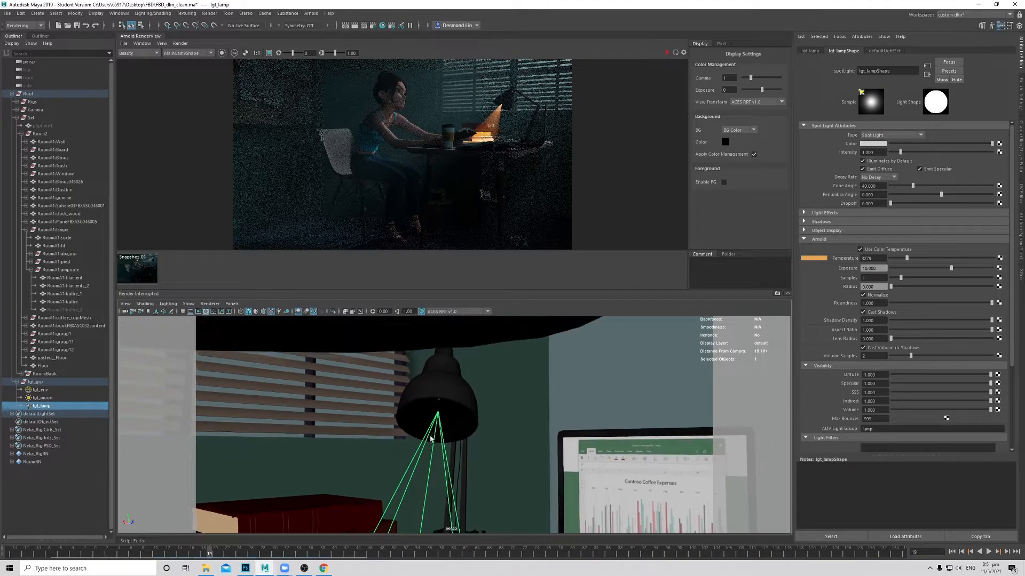
pyautogui.keyDown('alt'); pyautogui.moveTo(431, 424); pyautogui.dragTo(402, 439); pyautogui.keyUp('alt')
pyautogui.click(65, 309)
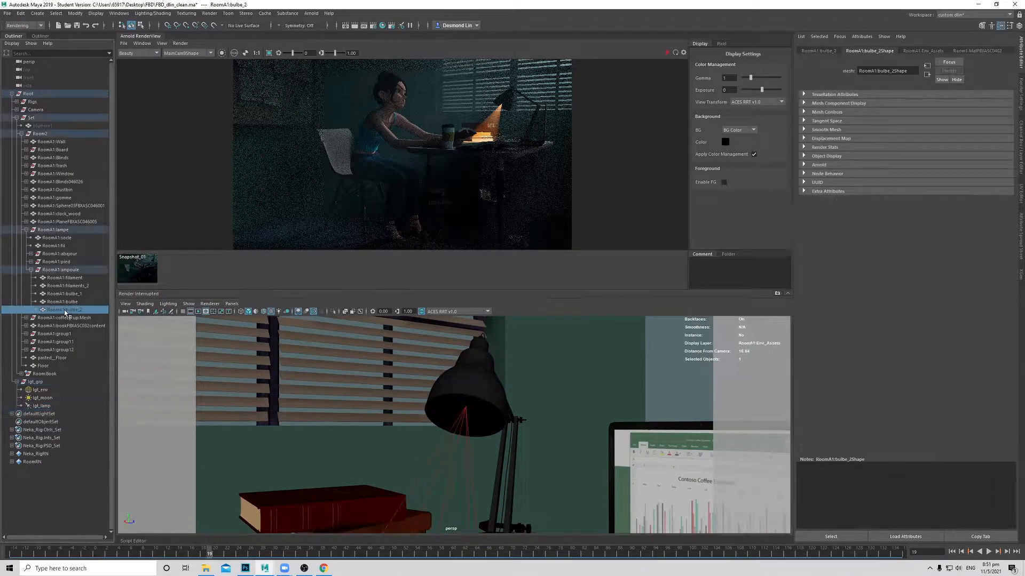
pyautogui.click(675, 54)
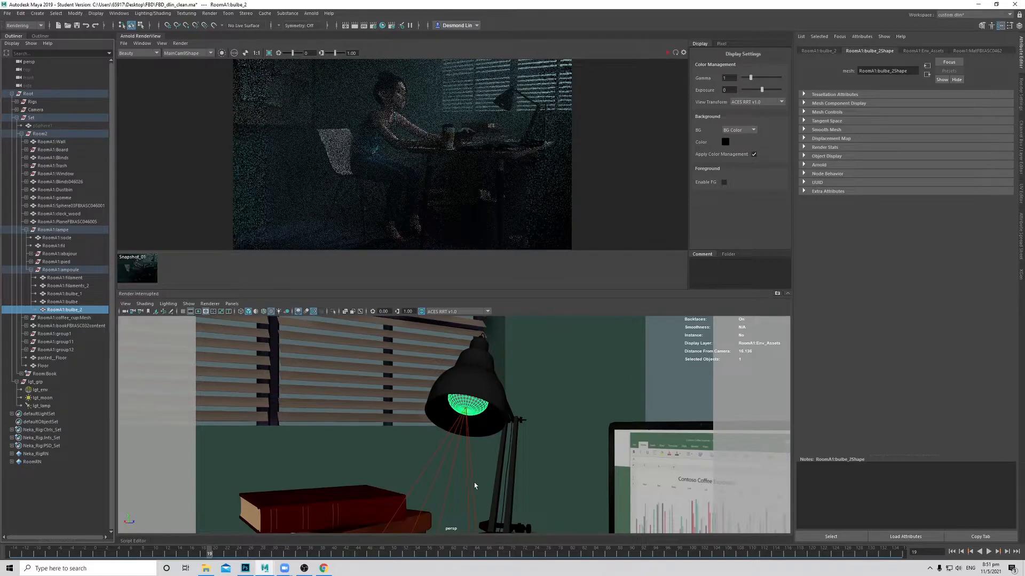
pyautogui.keyDown('alt'); pyautogui.moveTo(476, 483); pyautogui.dragTo(482, 474); pyautogui.keyUp('alt')
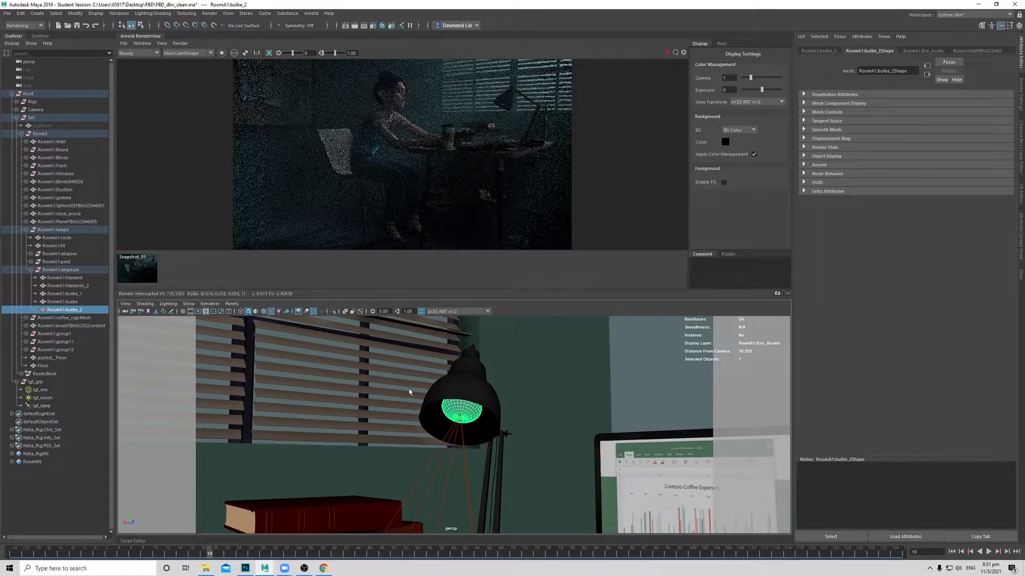
# Step: Open the object-centric light linking editor and place it clear of the desk lamp
pyautogui.click(142, 14)
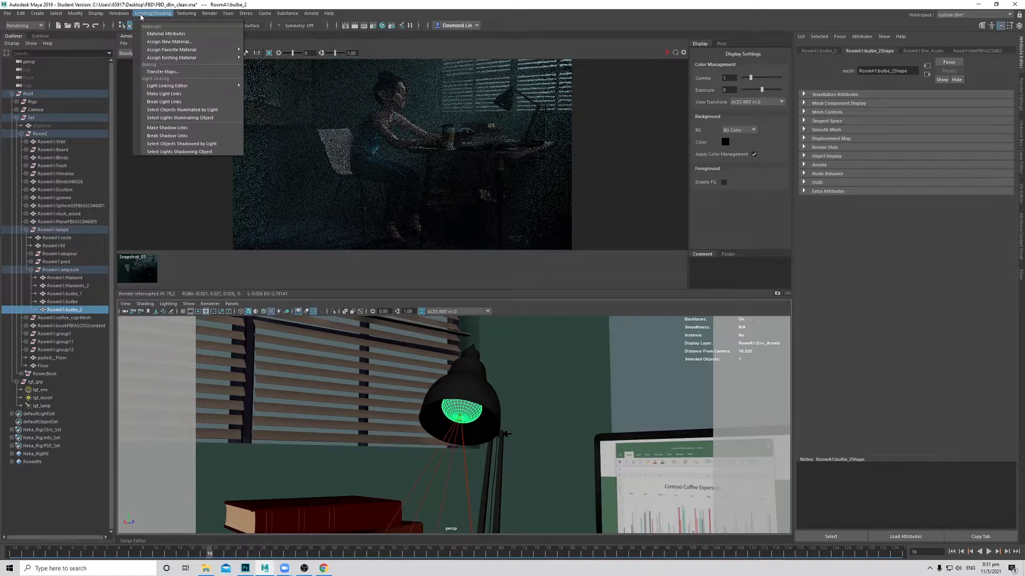
pyautogui.moveTo(138, 43)
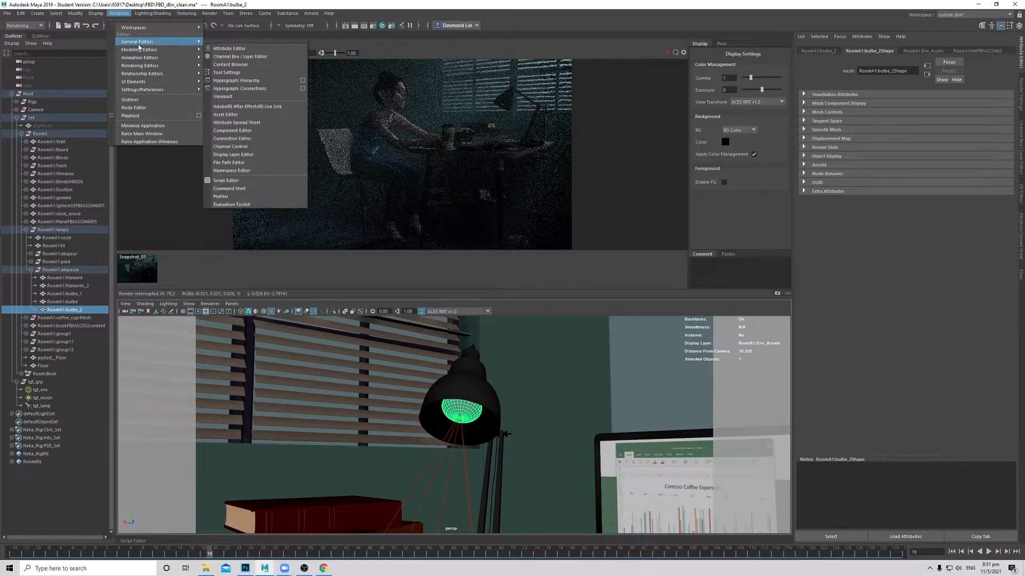
pyautogui.moveTo(146, 66)
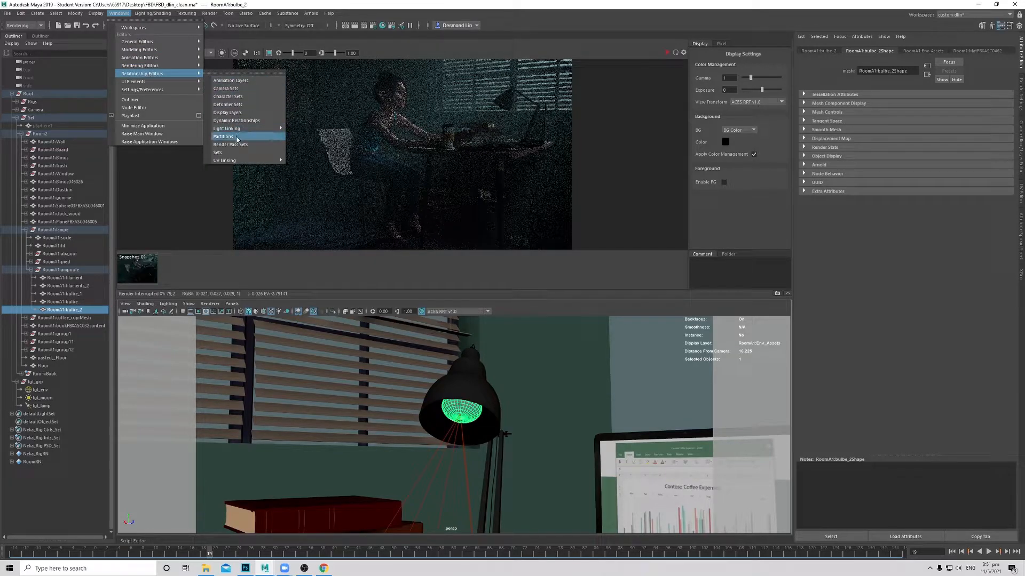
pyautogui.moveTo(230, 130)
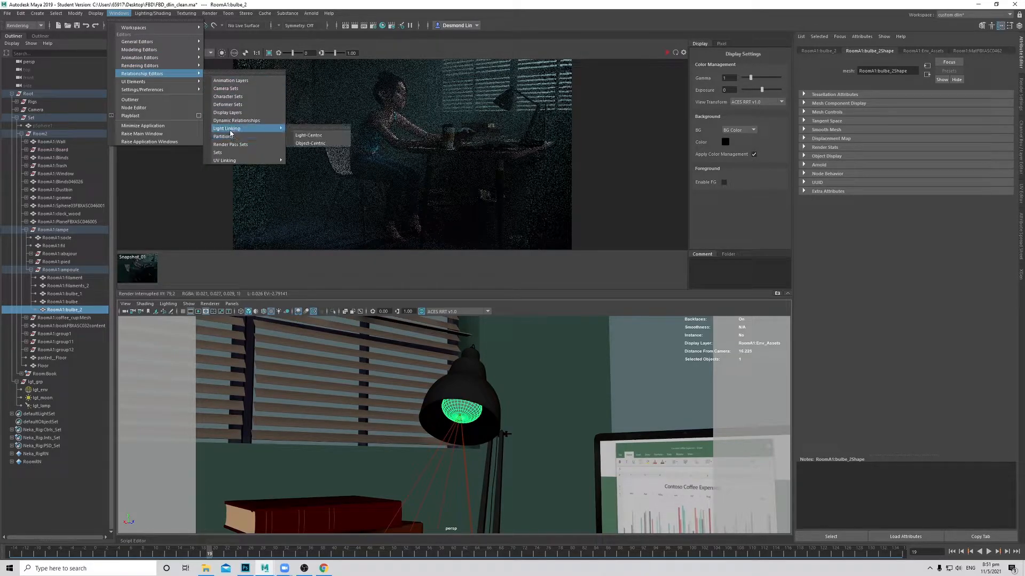
pyautogui.click(310, 143)
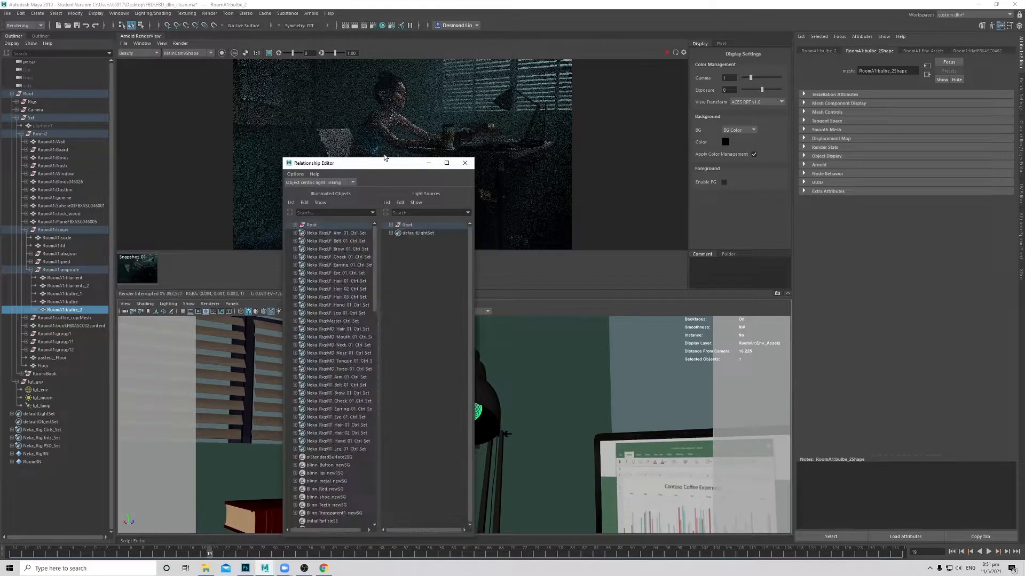
pyautogui.moveTo(381, 160); pyautogui.dragTo(639, 156)
pyautogui.click(469, 427)
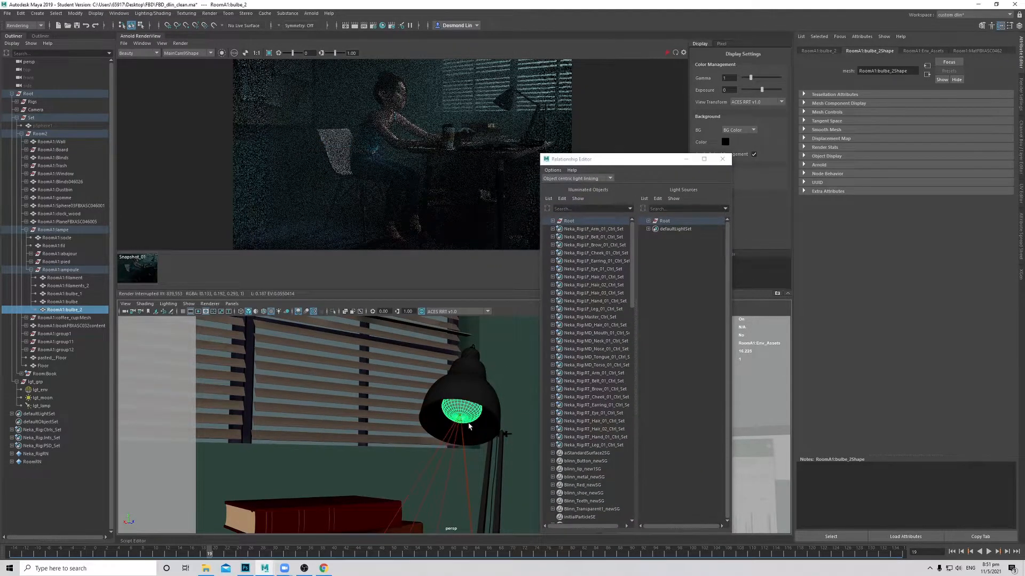
# Step: Expand the illuminated objects down to the lamp's RoomA1:ampoule group and select RoomA1:bulbe_2
pyautogui.click(553, 221)
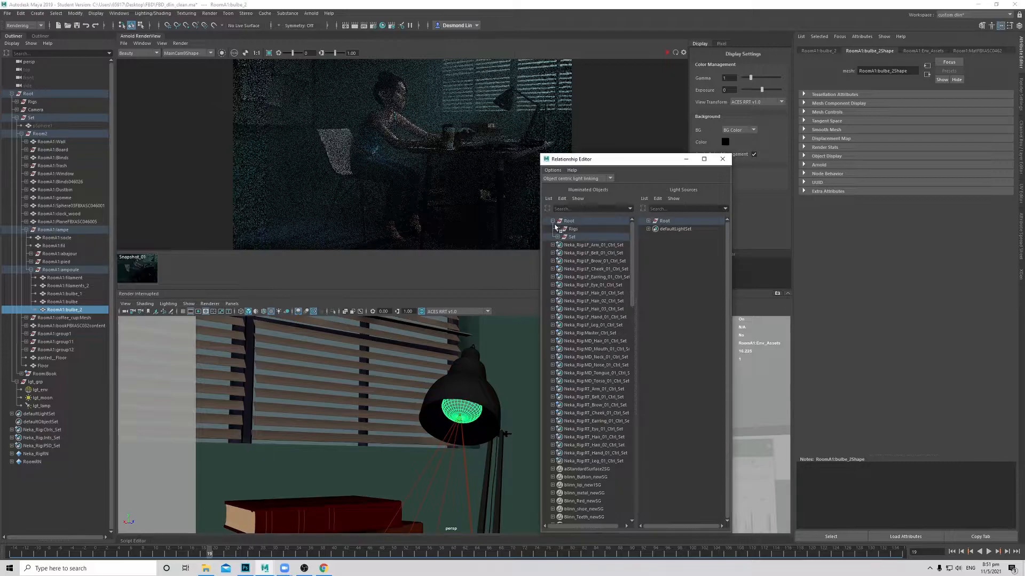
pyautogui.click(557, 236)
pyautogui.click(561, 253)
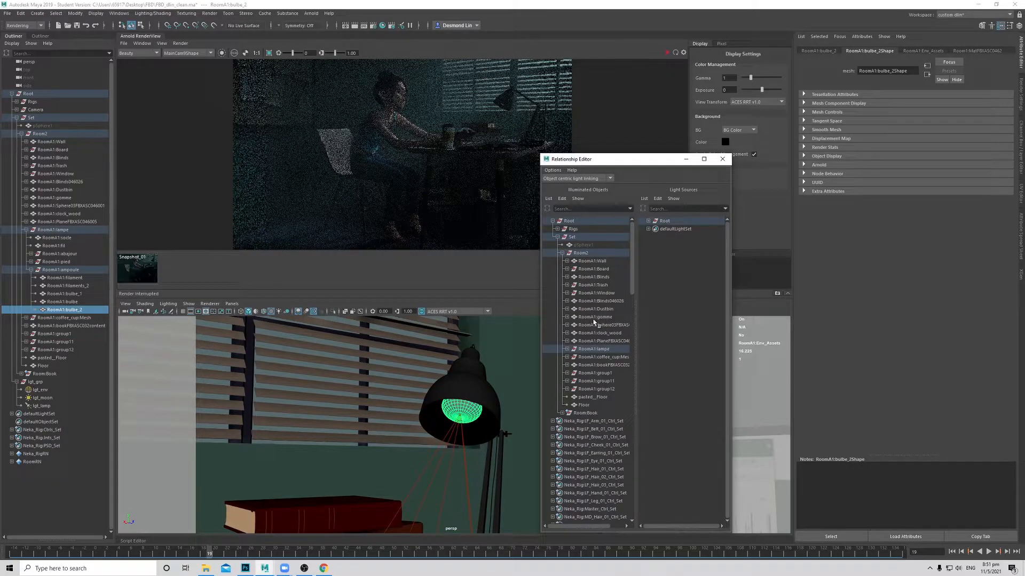
pyautogui.click(567, 349)
pyautogui.click(572, 389)
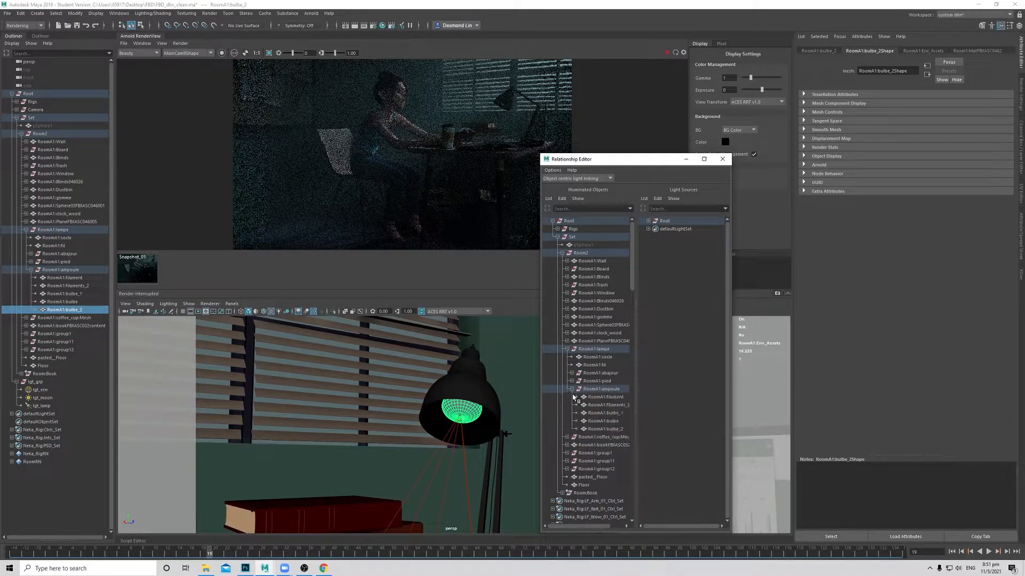
pyautogui.click(605, 397)
pyautogui.click(605, 413)
pyautogui.click(604, 429)
pyautogui.click(470, 419)
pyautogui.click(470, 419)
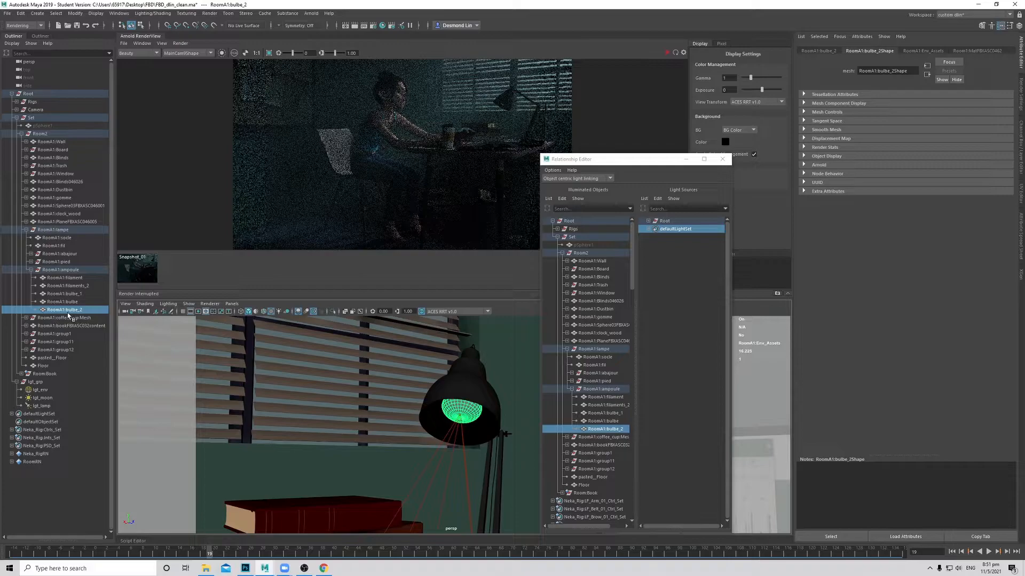
# Step: Unlink lgt_lamp from RoomA1:bulbe_2, keeping lgt_env and lgt_moon linked to it
pyautogui.click(618, 433)
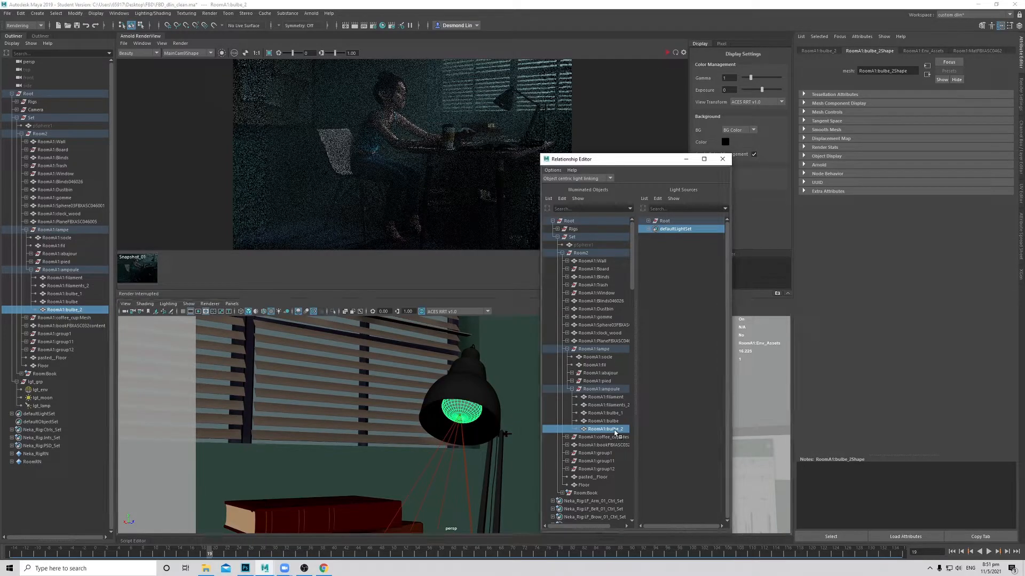
pyautogui.click(649, 230)
pyautogui.click(685, 243)
pyautogui.click(681, 237)
pyautogui.click(669, 235)
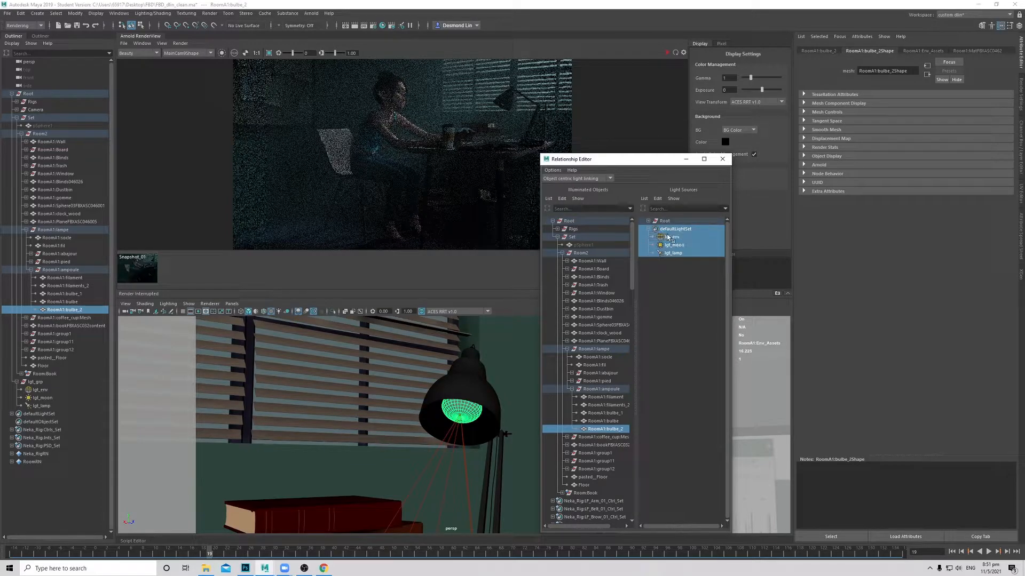
pyautogui.click(687, 251)
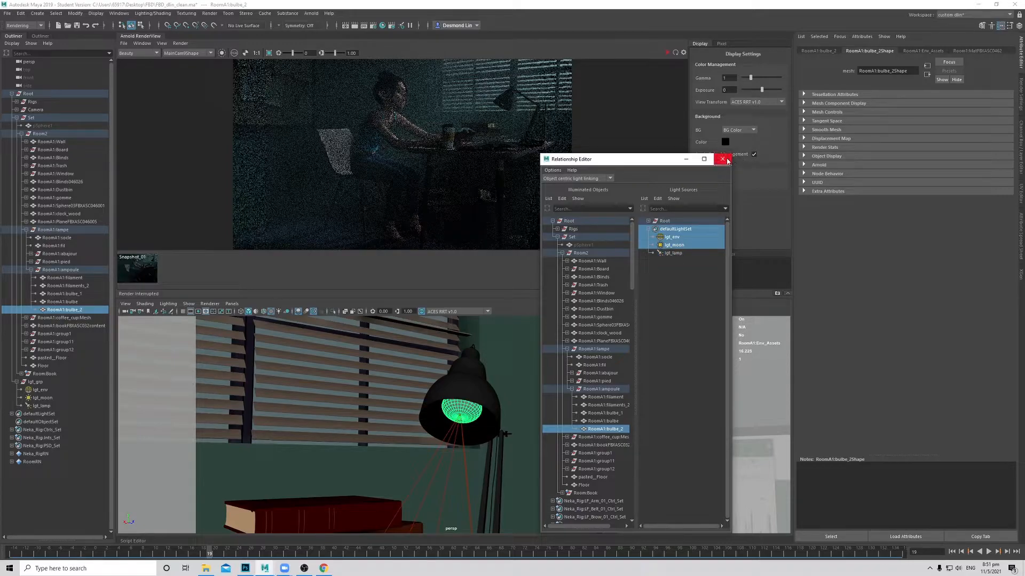
# Step: Test-render the scene with the bulb's light linking applied and close the Relationship Editor
pyautogui.click(666, 53)
pyautogui.click(666, 52)
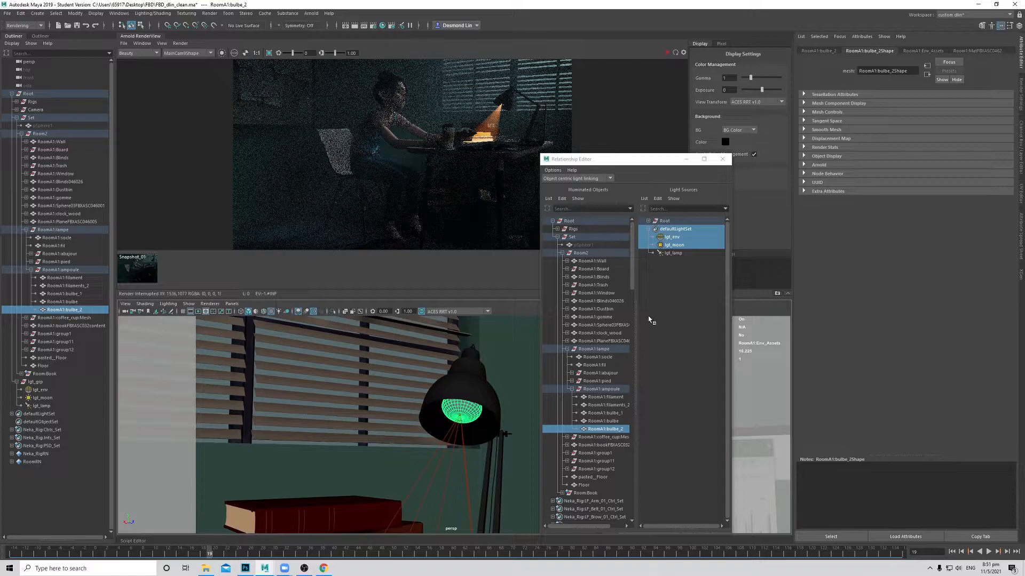
pyautogui.click(722, 159)
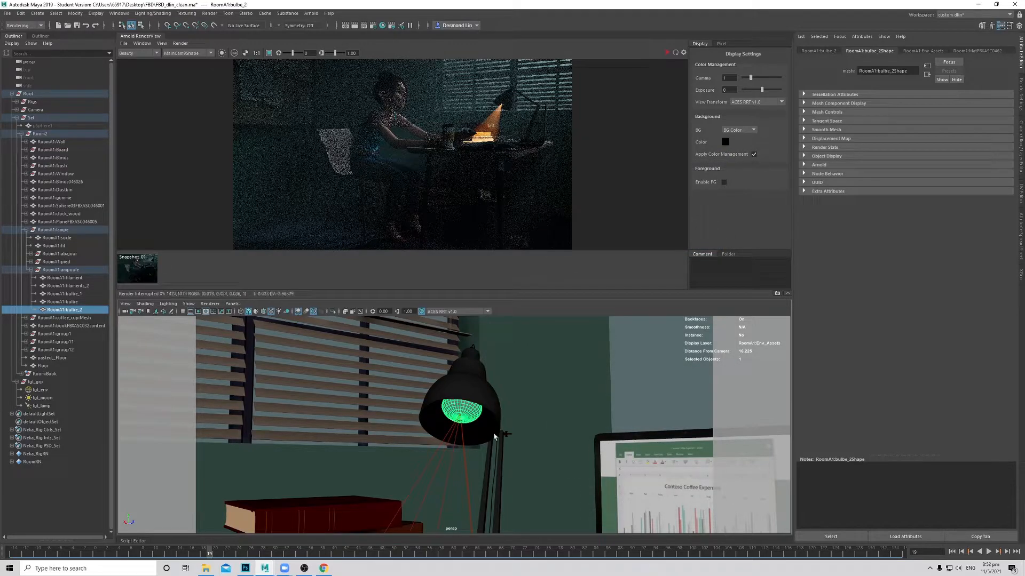
# Step: Raise lgt_lamp deeper inside the lampshade and run a test render
pyautogui.scroll(-5, 493, 433)
pyautogui.click(498, 413)
pyautogui.keyDown('alt'); pyautogui.moveTo(498, 413); pyautogui.dragTo(601, 339); pyautogui.keyUp('alt')
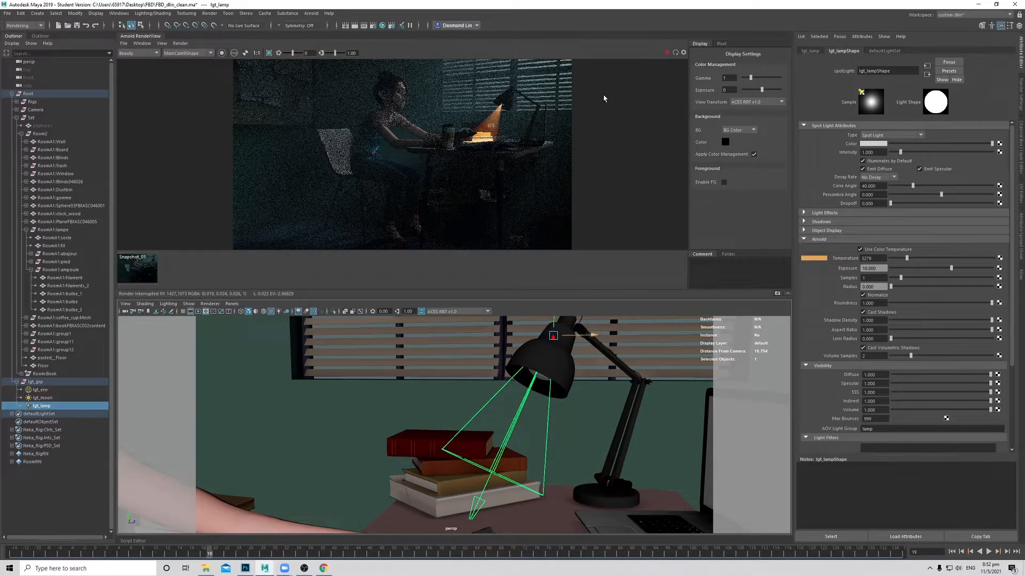
pyautogui.click(667, 52)
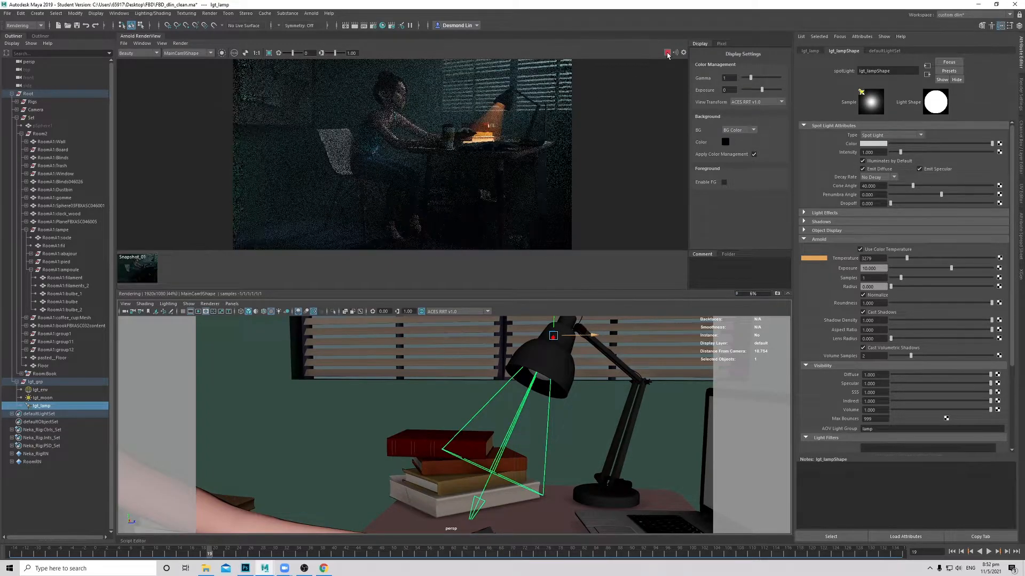
# Step: Set the color temperature of lgt_lamp to about 4636 and its cone angle to about 46.2
pyautogui.moveTo(915, 260); pyautogui.dragTo(916, 259)
pyautogui.scroll(3, 527, 130)
pyautogui.moveTo(527, 129); pyautogui.dragTo(536, 141, button='middle')
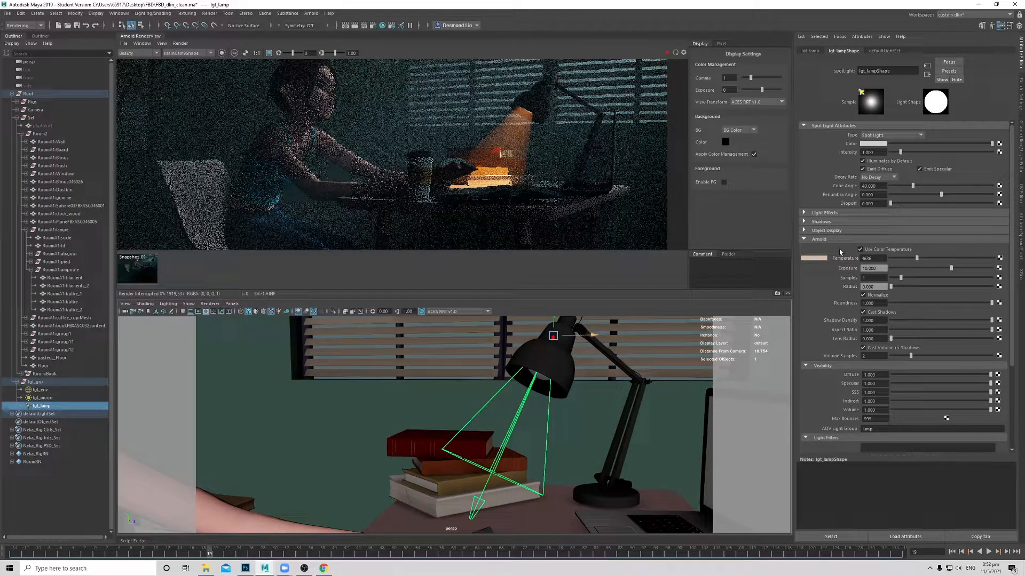
pyautogui.moveTo(912, 186); pyautogui.dragTo(916, 184)
# Step: Lower lgt_lamp slightly within the lampshade, checking the beam with a test render
pyautogui.moveTo(555, 324); pyautogui.dragTo(555, 329)
pyautogui.click(668, 52)
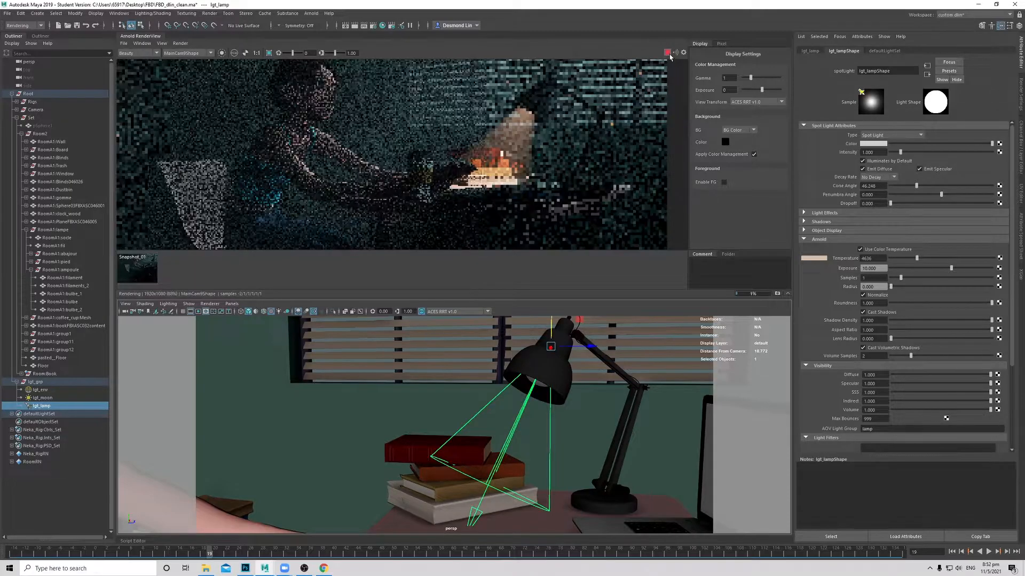
pyautogui.click(669, 54)
pyautogui.keyDown('alt'); pyautogui.moveTo(524, 122); pyautogui.dragTo(521, 134, button='middle'); pyautogui.keyUp('alt')
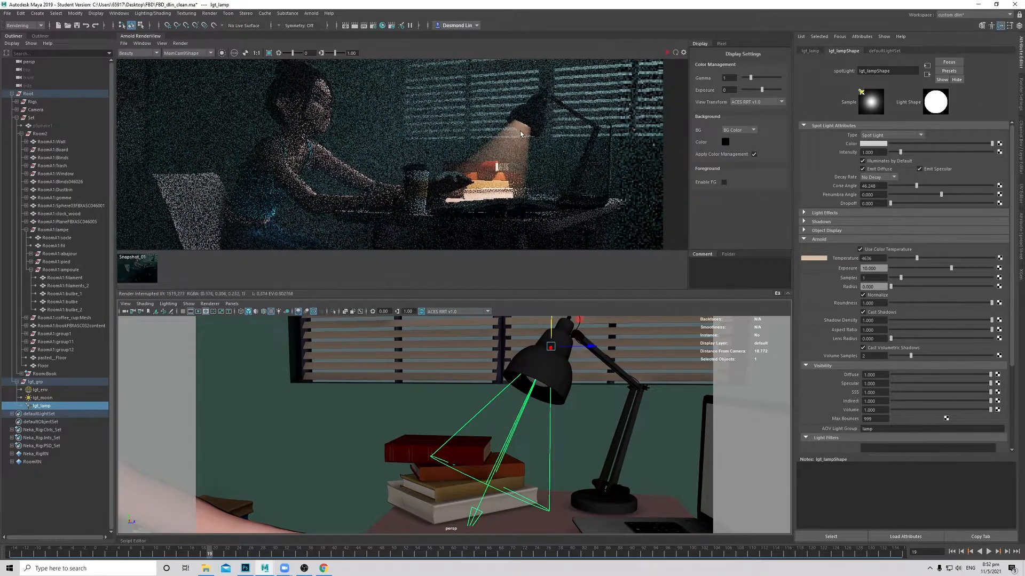
pyautogui.scroll(2, 521, 134)
pyautogui.moveTo(537, 346); pyautogui.dragTo(536, 352, button='middle')
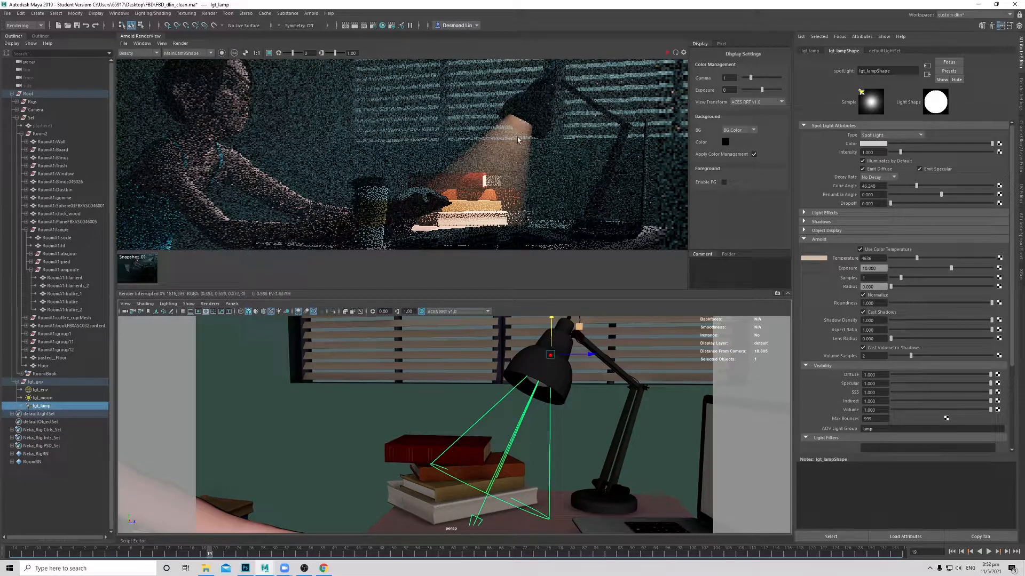
# Step: Set the penumbra angle of lgt_lamp to about 2.33 and test-render the whole shot
pyautogui.moveTo(942, 197); pyautogui.dragTo(953, 201)
pyautogui.moveTo(890, 205); pyautogui.dragTo(888, 205)
pyautogui.click(667, 53)
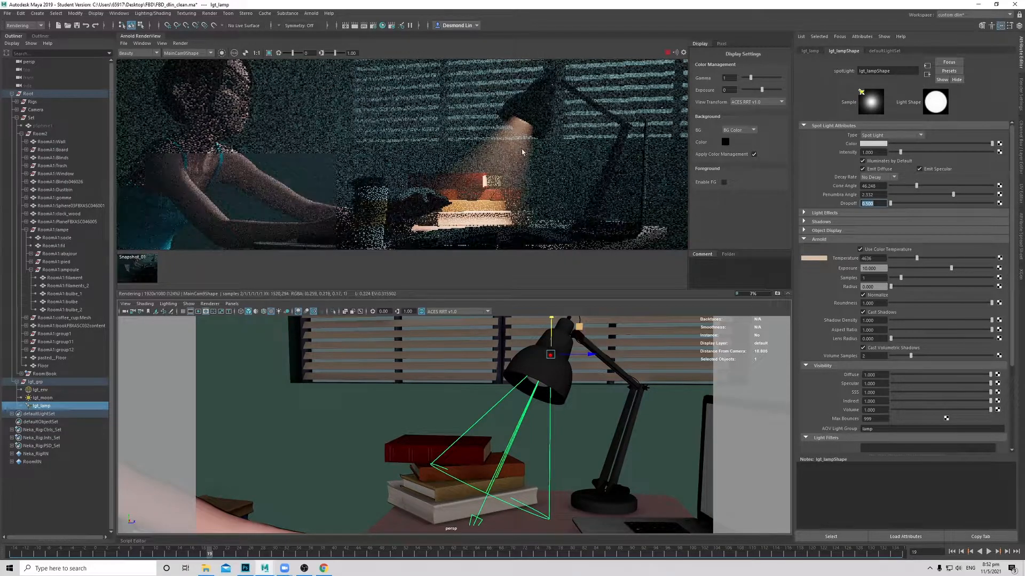
pyautogui.scroll(-2, 534, 152)
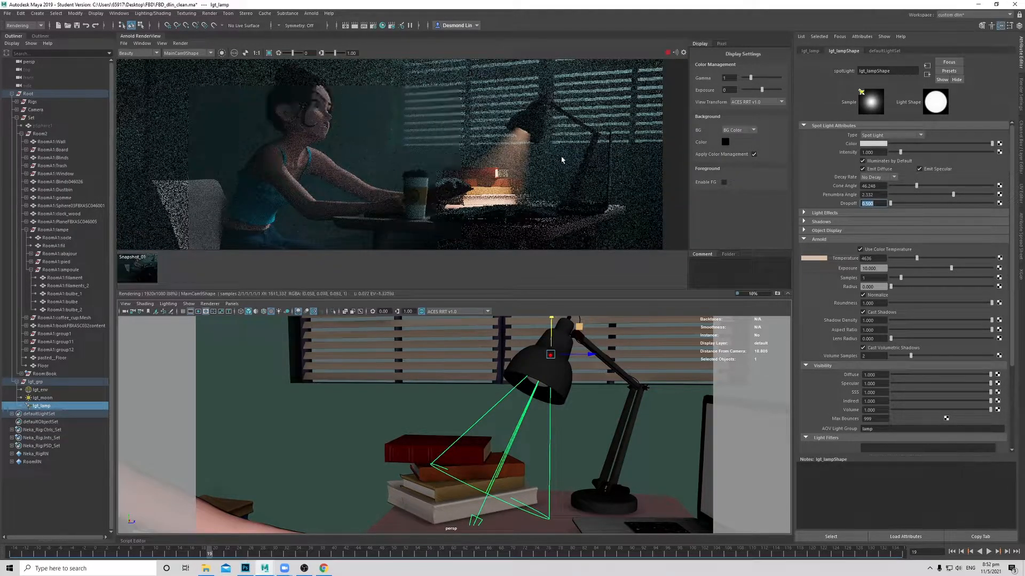
pyautogui.scroll(-2, 558, 162)
pyautogui.scroll(-2, 561, 162)
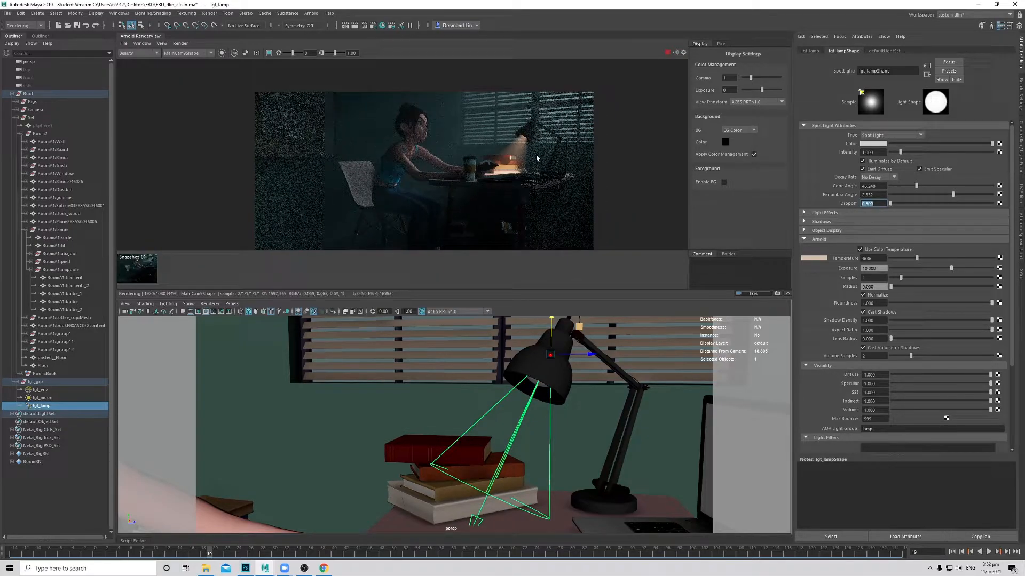
pyautogui.moveTo(529, 159); pyautogui.dragTo(506, 144, button='middle')
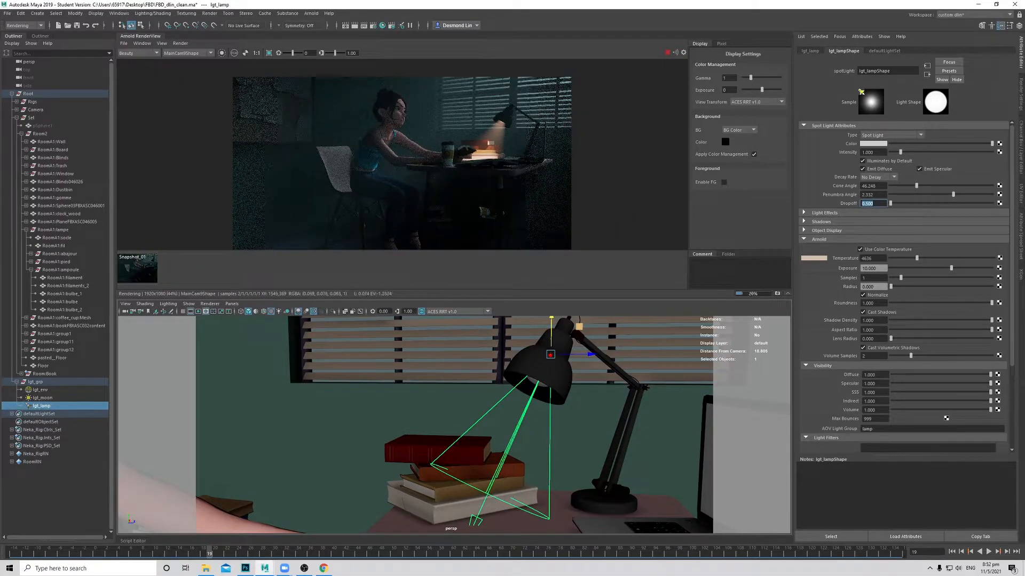
pyautogui.click(667, 54)
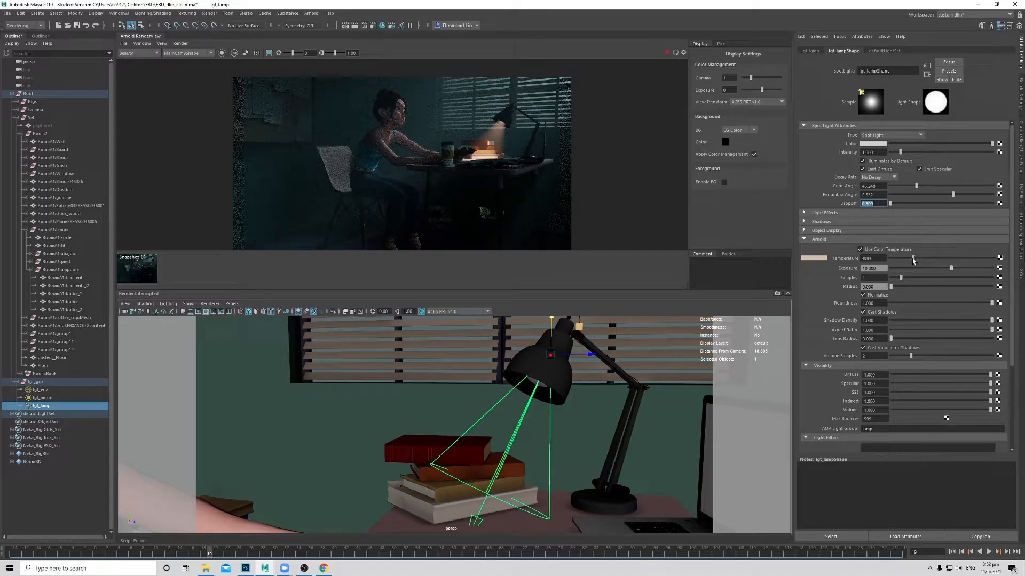
# Step: Set the color temperature of lgt_lamp to about 3876, test-render the shot and store the result as a snapshot
pyautogui.moveTo(910, 259); pyautogui.dragTo(908, 260)
pyautogui.click(666, 52)
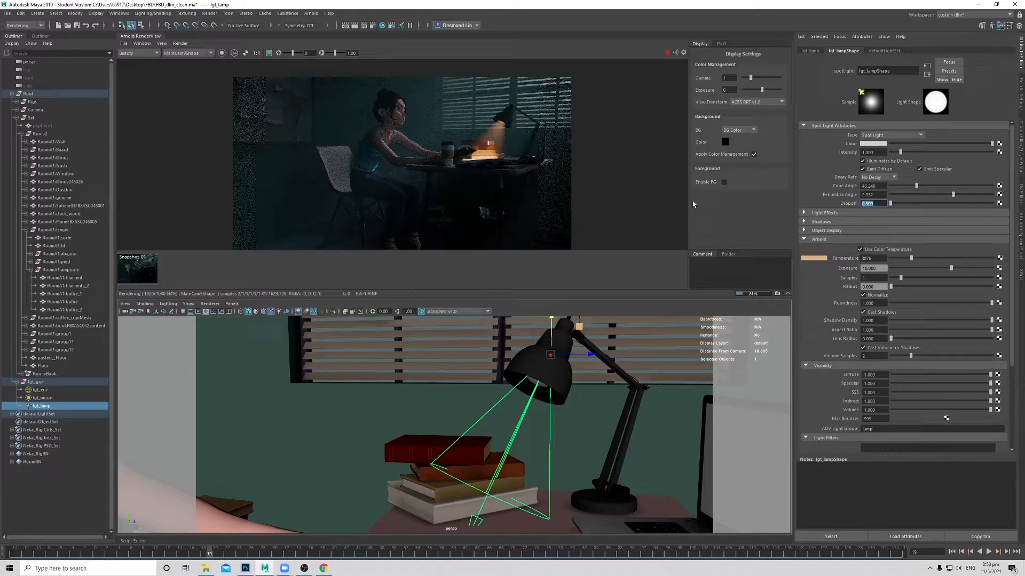
pyautogui.click(667, 52)
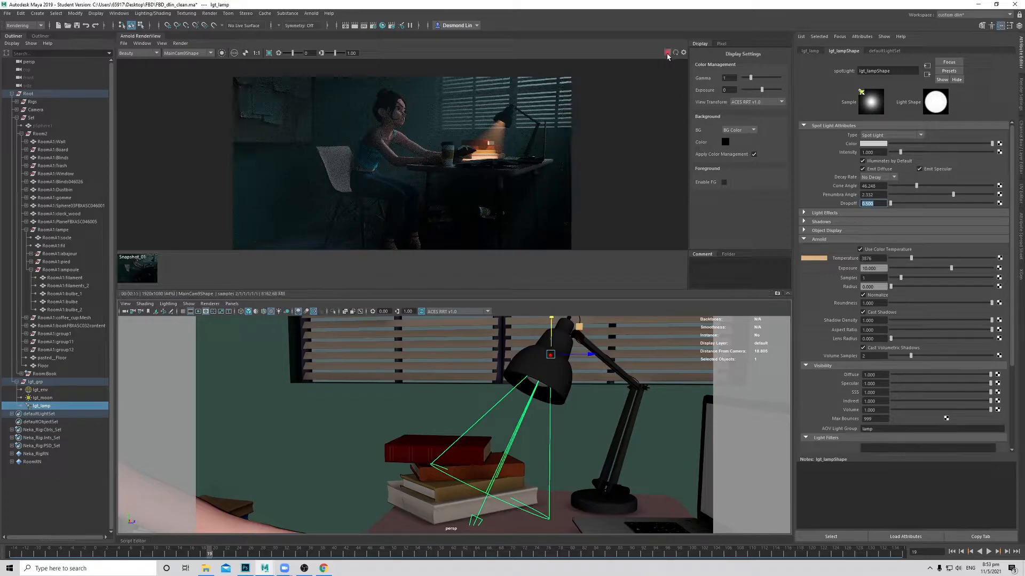
pyautogui.click(777, 293)
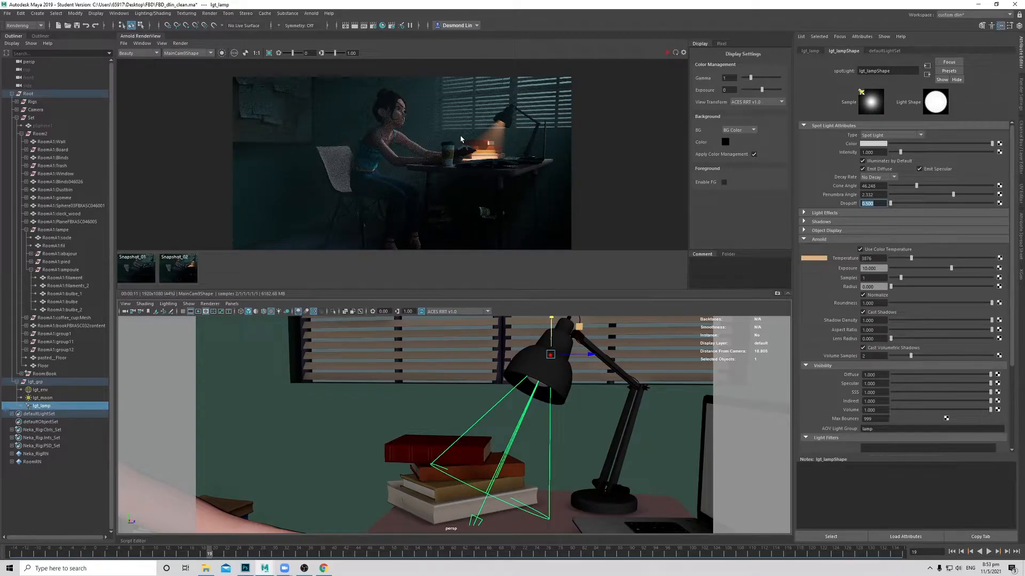
pyautogui.scroll(2, 511, 156)
pyautogui.scroll(-2, 512, 153)
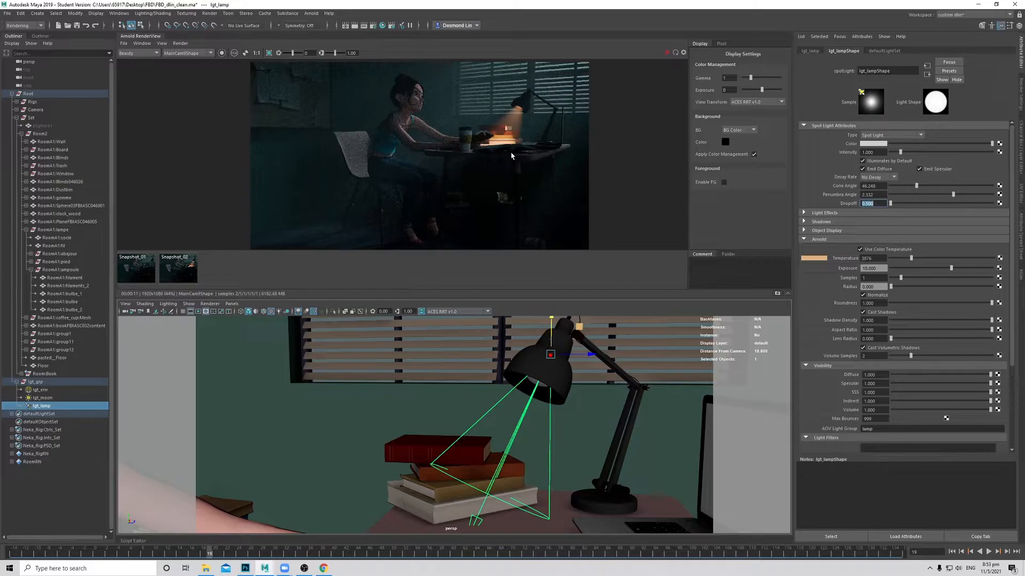
pyautogui.scroll(2, 480, 152)
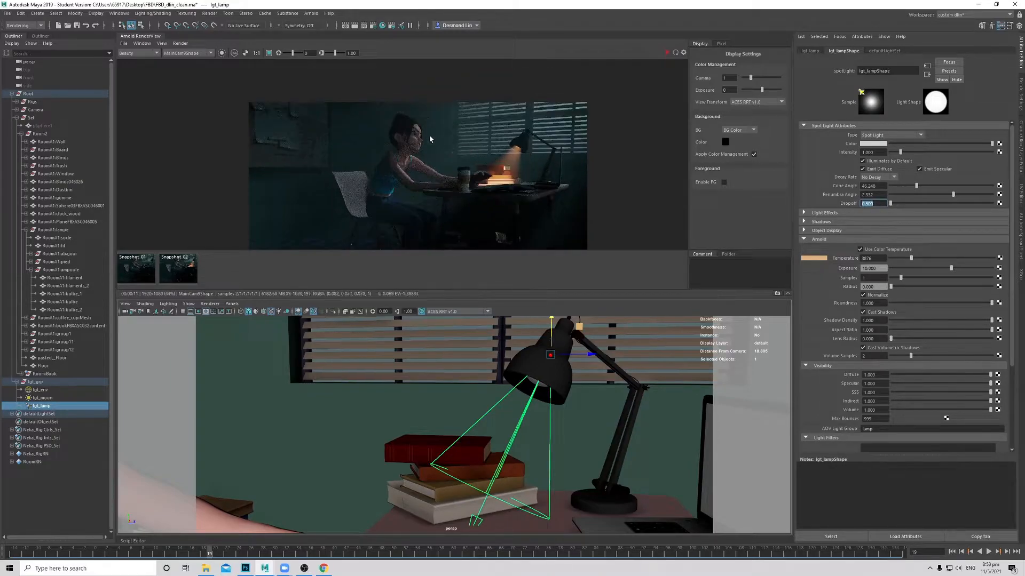
pyautogui.scroll(1, 439, 156)
pyautogui.moveTo(435, 146); pyautogui.dragTo(436, 161, button='middle')
pyautogui.scroll(-1, 436, 159)
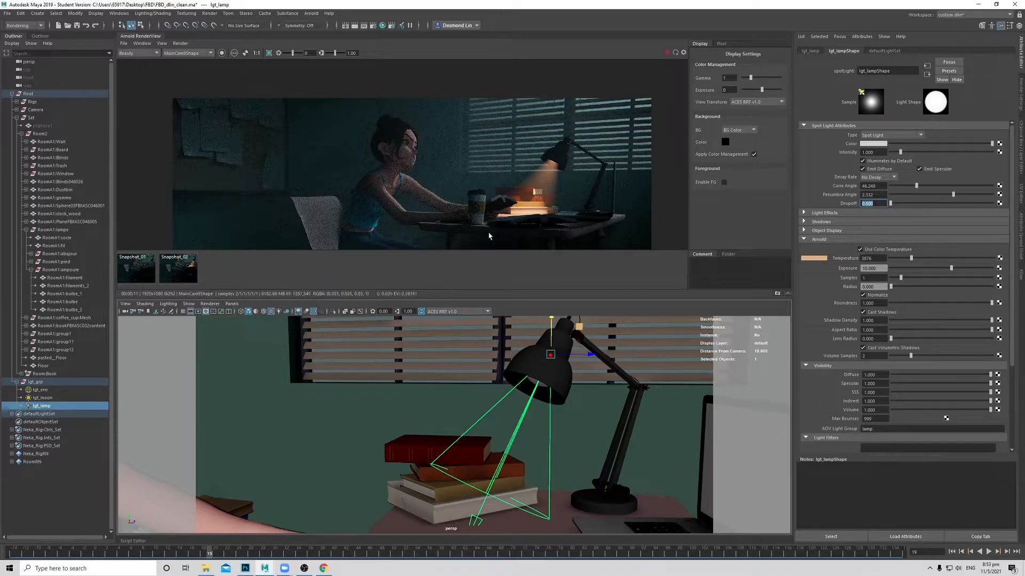
pyautogui.scroll(-1, 486, 145)
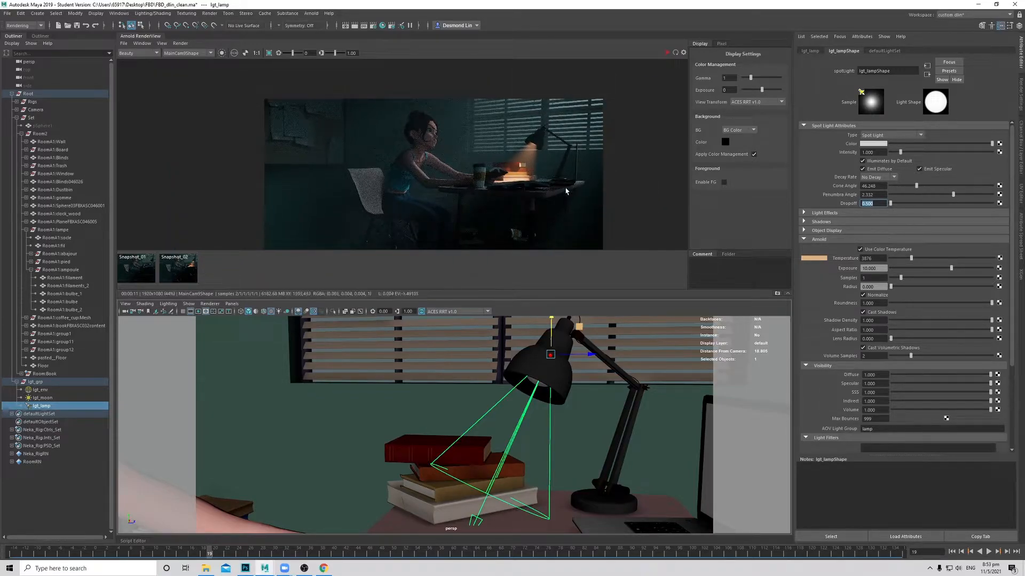
# Step: Add an Arnold area light to the office scene
pyautogui.keyDown('alt'); pyautogui.moveTo(624, 381); pyautogui.dragTo(405, 370, button='right'); pyautogui.keyUp('alt')
pyautogui.keyDown('alt'); pyautogui.moveTo(405, 371); pyautogui.dragTo(406, 405); pyautogui.keyUp('alt')
pyautogui.keyDown('alt'); pyautogui.moveTo(507, 366); pyautogui.dragTo(619, 416); pyautogui.keyUp('alt')
pyautogui.keyDown('alt'); pyautogui.moveTo(619, 416); pyautogui.dragTo(512, 422, button='right'); pyautogui.keyUp('alt')
pyautogui.keyDown('alt'); pyautogui.moveTo(513, 422); pyautogui.dragTo(465, 428); pyautogui.keyUp('alt')
pyautogui.keyDown('alt'); pyautogui.moveTo(464, 428); pyautogui.dragTo(489, 426, button='right'); pyautogui.keyUp('alt')
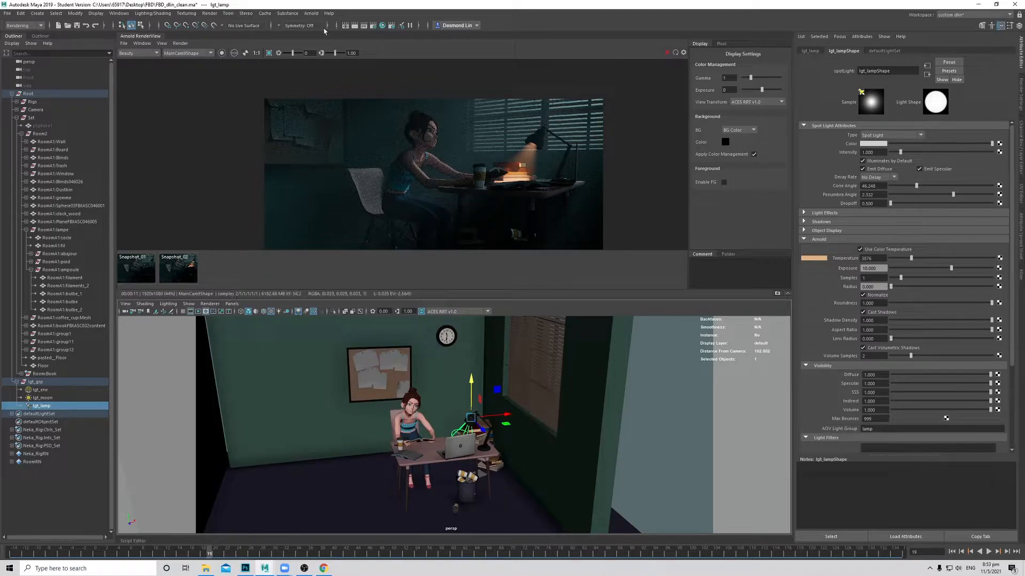
pyautogui.click(311, 13)
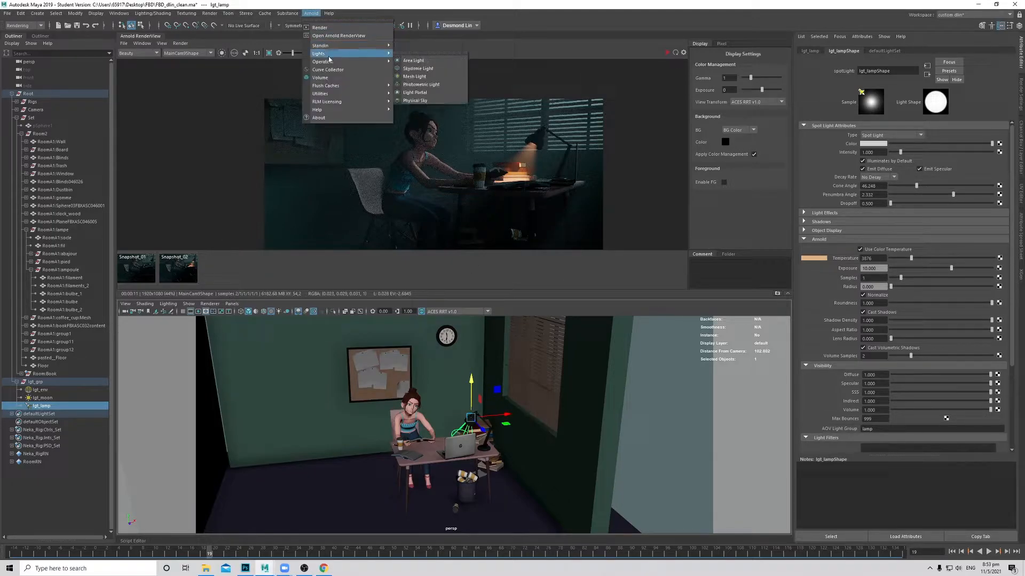
pyautogui.click(417, 61)
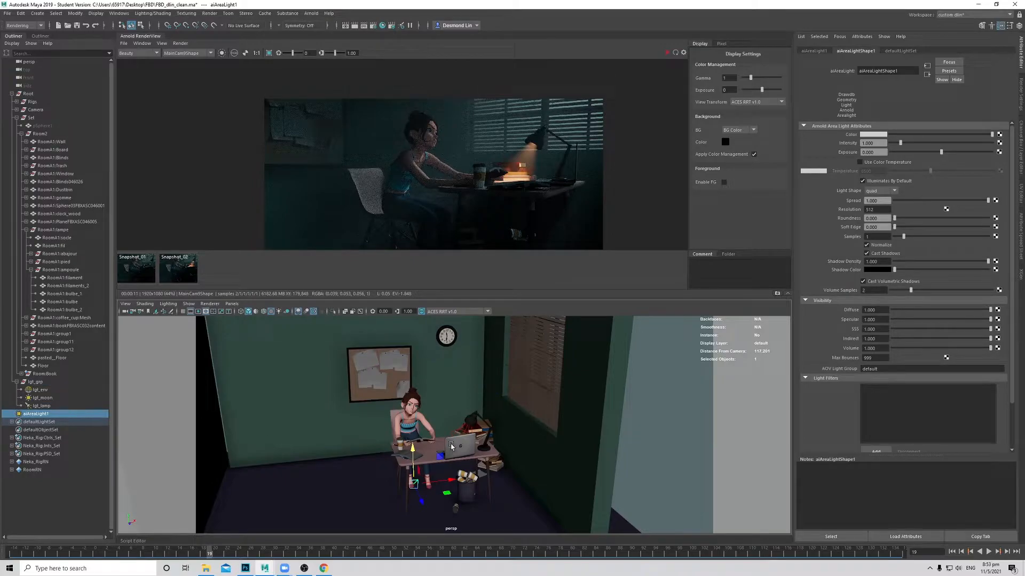
# Step: Rename the new area light lgt_key and place it in the lgt_grp group
pyautogui.doubleClick(44, 415)
pyautogui.write('lgt_')
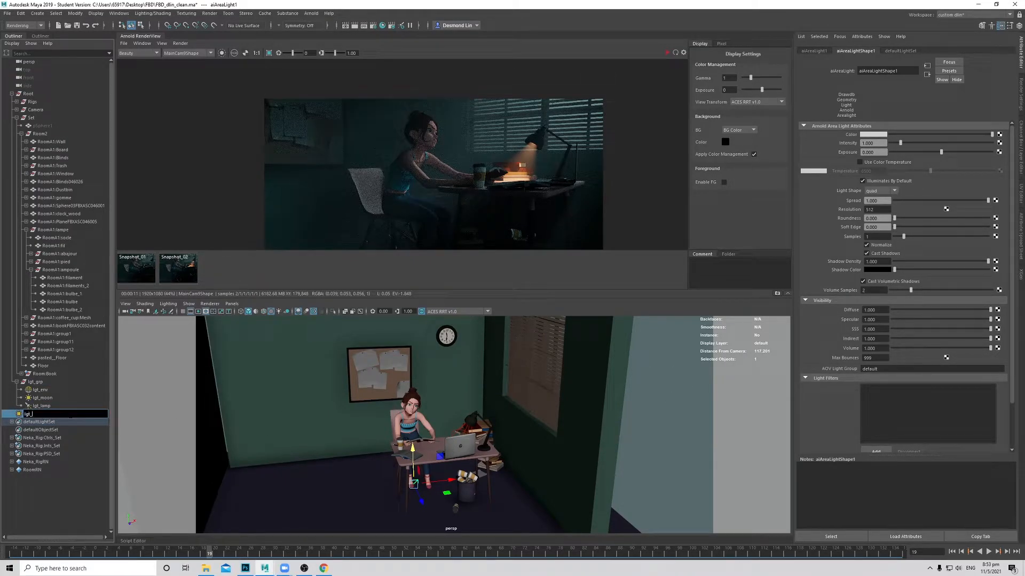
pyautogui.press('Return')
pyautogui.moveTo(80, 416); pyautogui.dragTo(37, 383, button='middle')
# Step: Enlarge lgt_key and set its AOV light group to key
pyautogui.moveTo(419, 481); pyautogui.dragTo(581, 470)
pyautogui.moveTo(896, 369); pyautogui.dragTo(767, 373)
pyautogui.write('key')
pyautogui.press('Return')
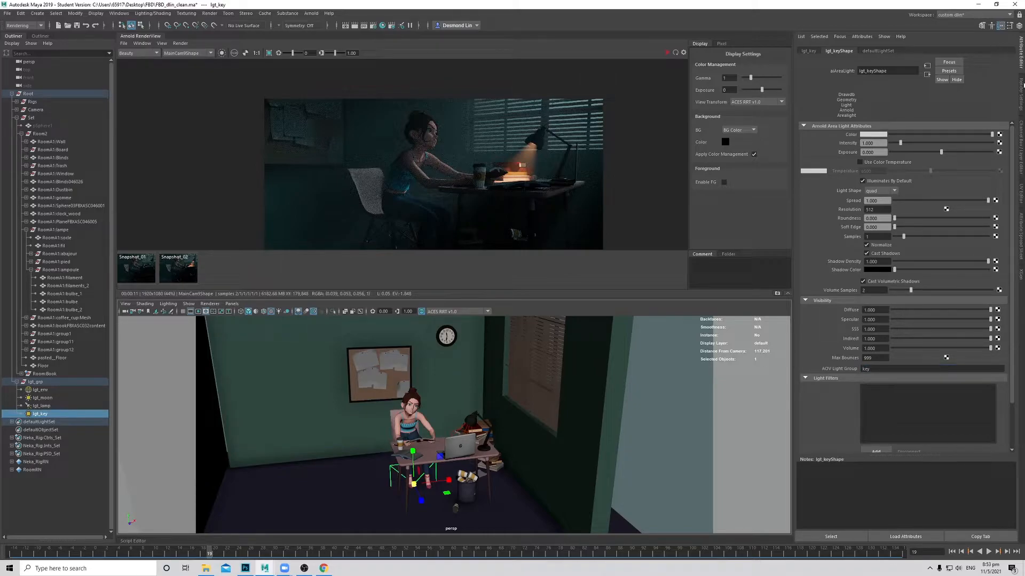
# Step: Add a custom AOV named RGBA_key for the key light
pyautogui.click(1021, 86)
pyautogui.click(945, 170)
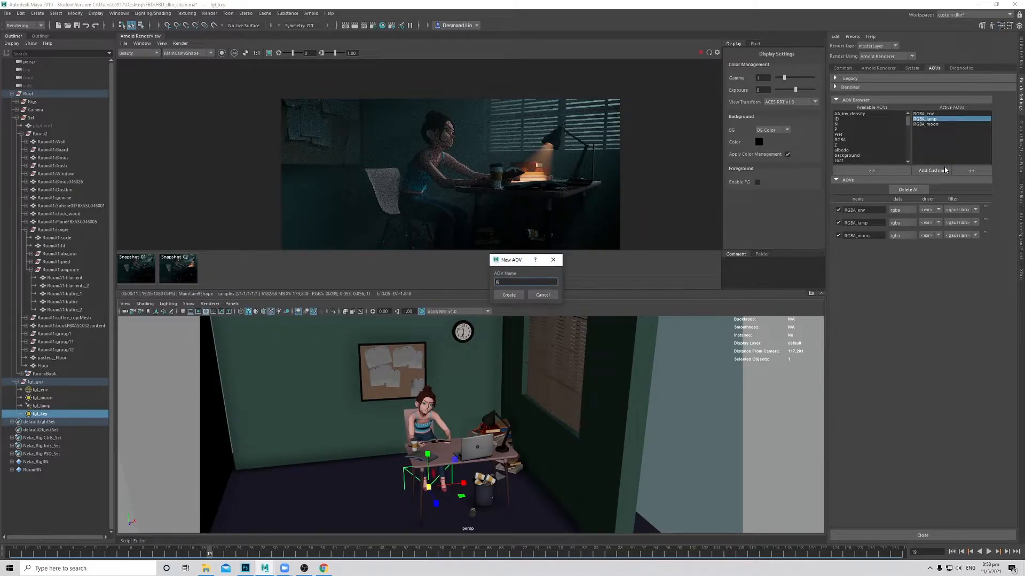
pyautogui.write('RGBA_key')
pyautogui.press('Return')
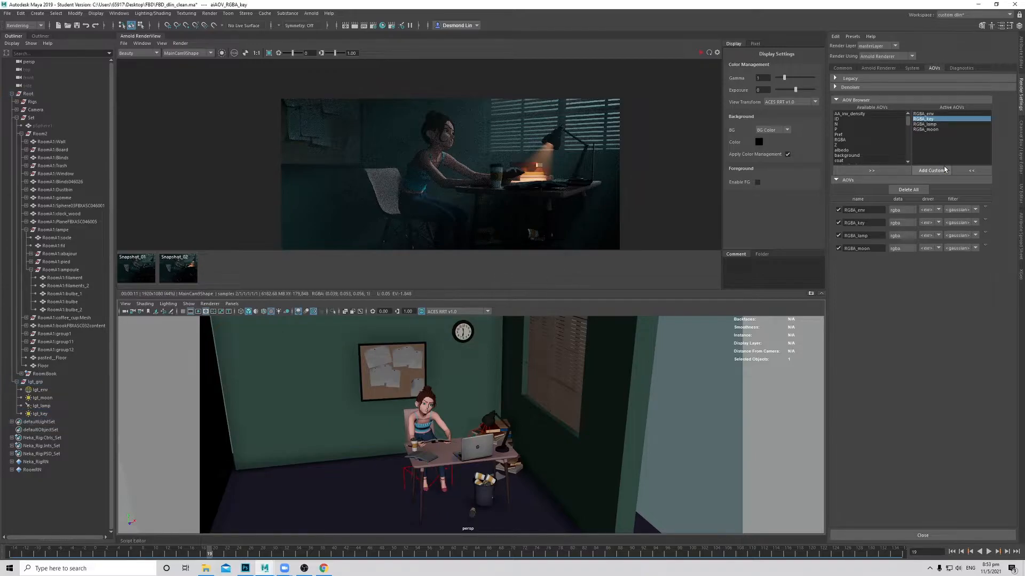
# Step: Look through lgt_key, frame the character's body and aim the light down at her from above the desk
pyautogui.click(231, 303)
pyautogui.click(59, 414)
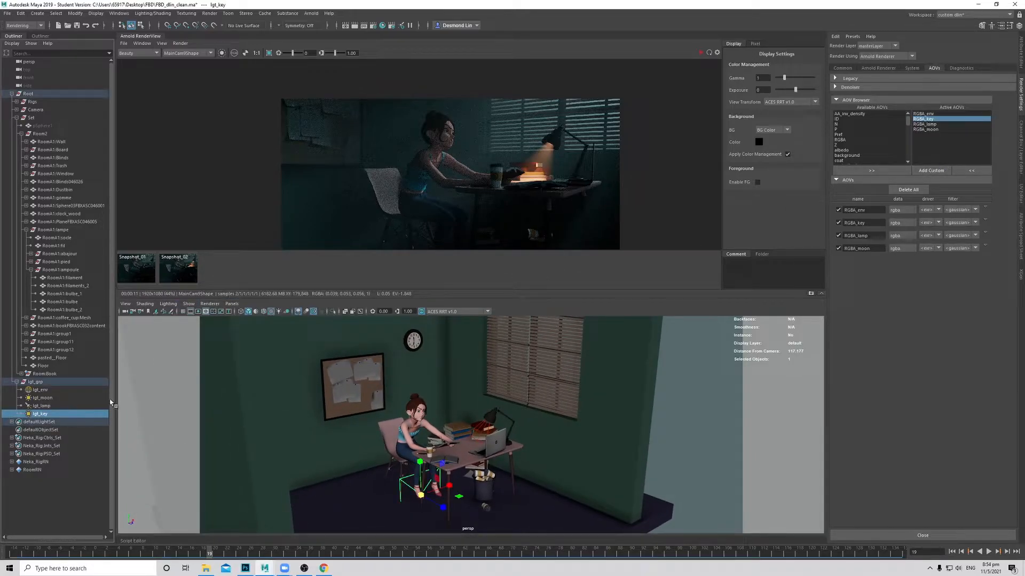
pyautogui.click(230, 304)
pyautogui.click(251, 336)
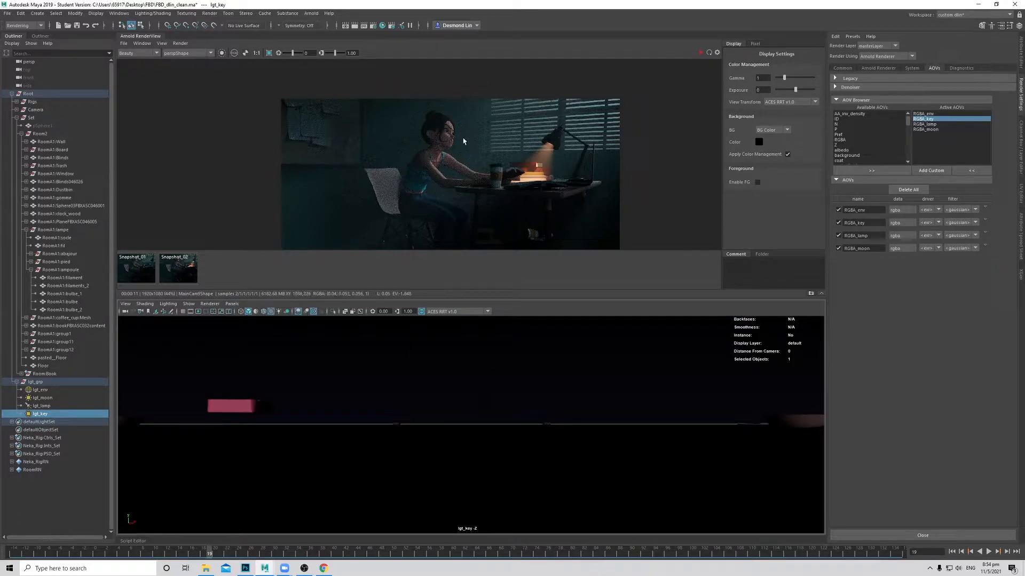
pyautogui.click(447, 139)
pyautogui.press('f')
pyautogui.keyDown('alt'); pyautogui.moveTo(521, 423); pyautogui.dragTo(493, 443); pyautogui.keyUp('alt')
pyautogui.scroll(-2, 528, 442)
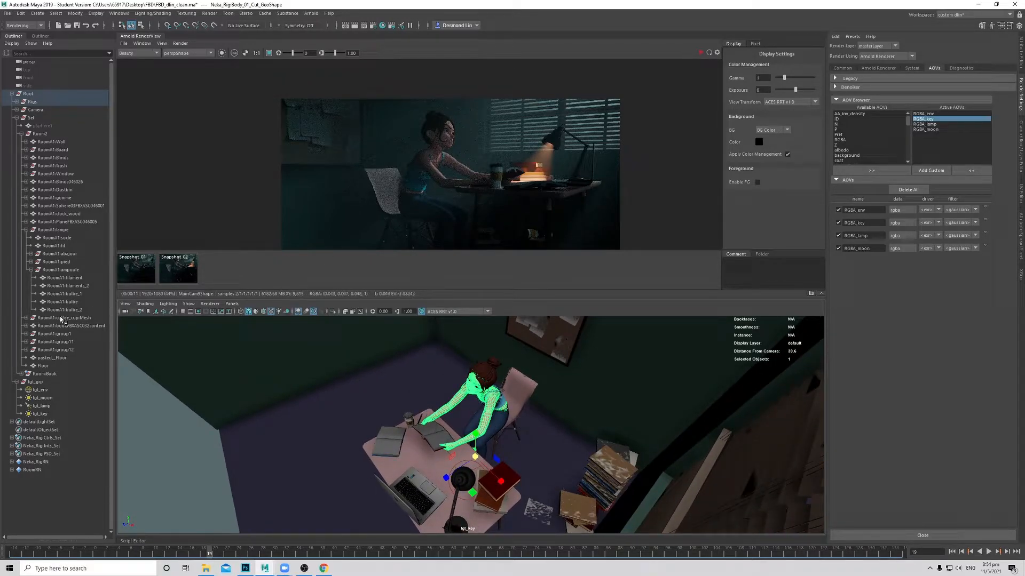
# Step: Set the exposure of lgt_key to 8 and its color to a pale cyan
pyautogui.click(59, 414)
pyautogui.hotkey('ctrl', 'a')
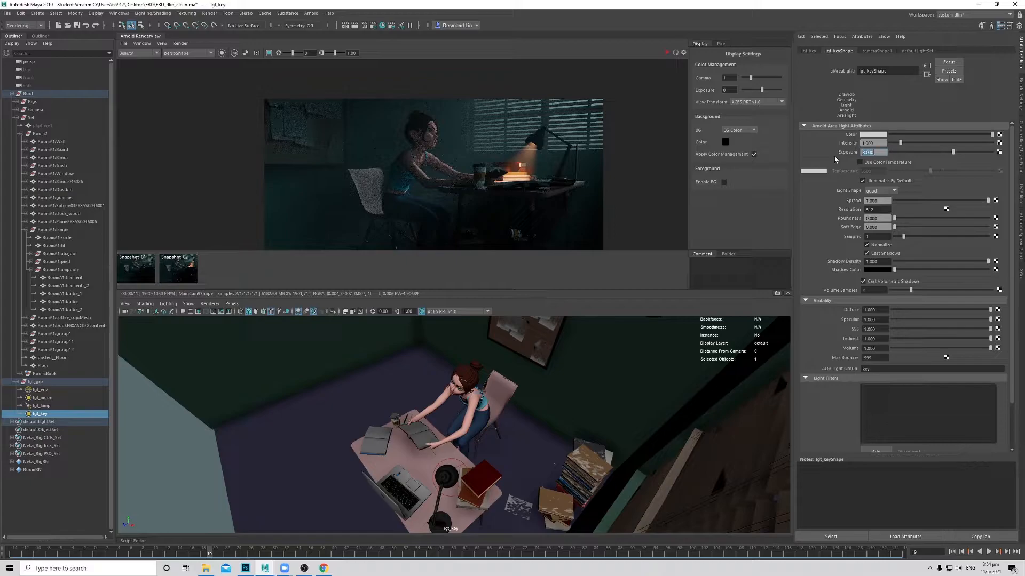
pyautogui.click(870, 135)
pyautogui.click(822, 132)
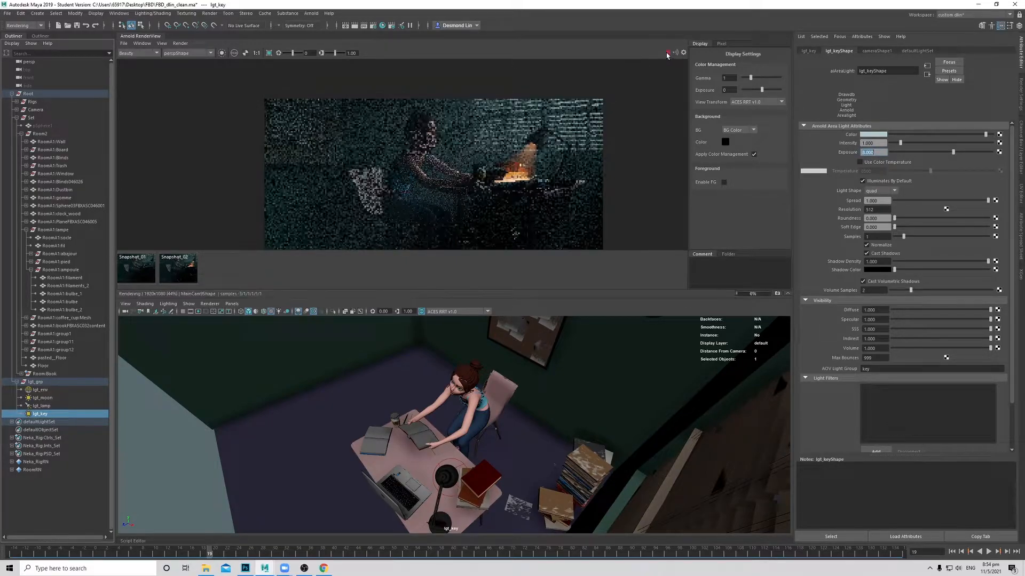
# Step: Isolate the RGBA_key AOV in the render, raise the exposure of lgt_key to 10 and inspect the light on the character
pyautogui.click(138, 53)
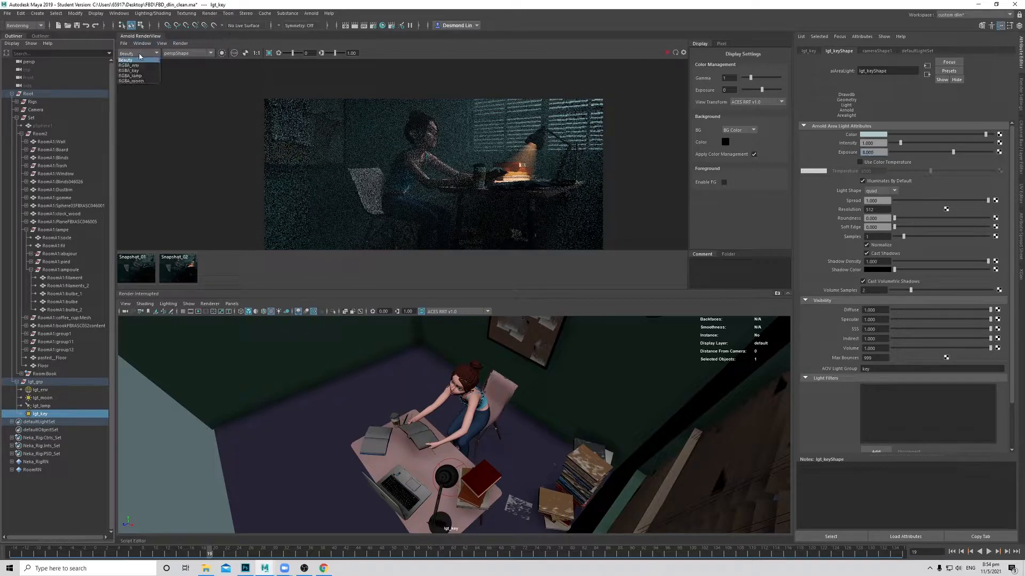
pyautogui.click(133, 70)
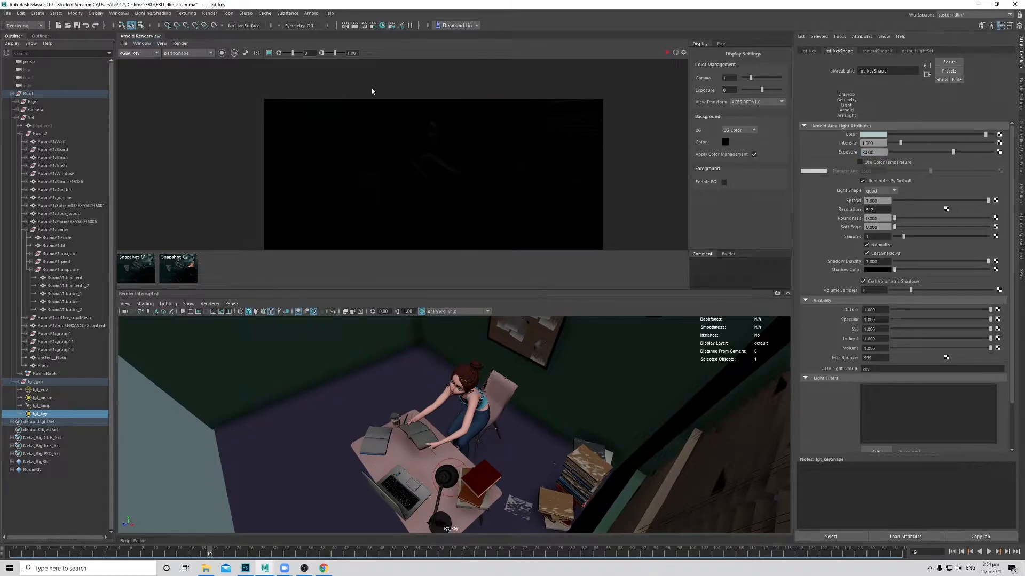
pyautogui.click(669, 54)
pyautogui.click(667, 52)
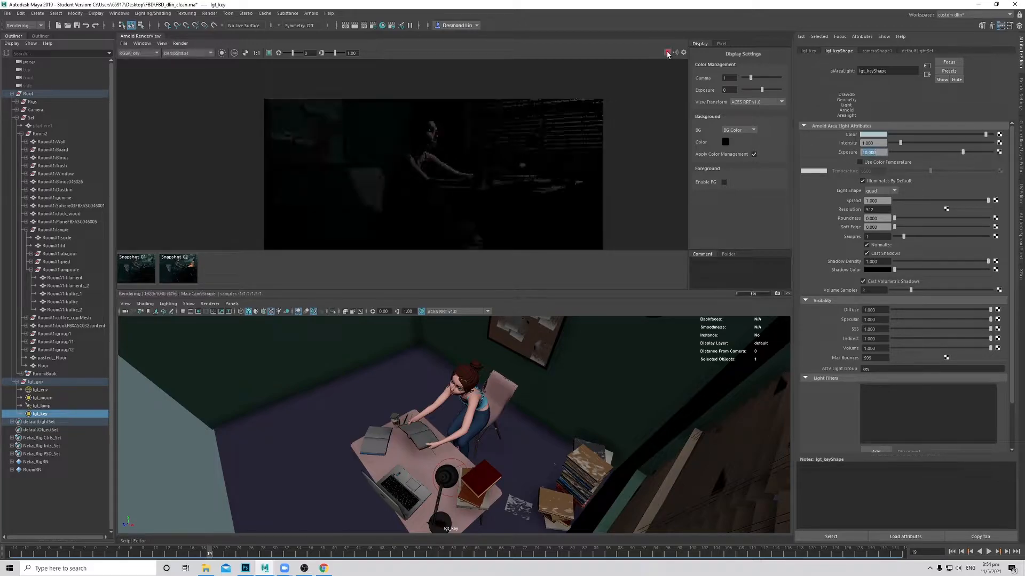
pyautogui.click(667, 53)
pyautogui.scroll(1, 448, 155)
pyautogui.moveTo(402, 133); pyautogui.dragTo(437, 121, button='middle')
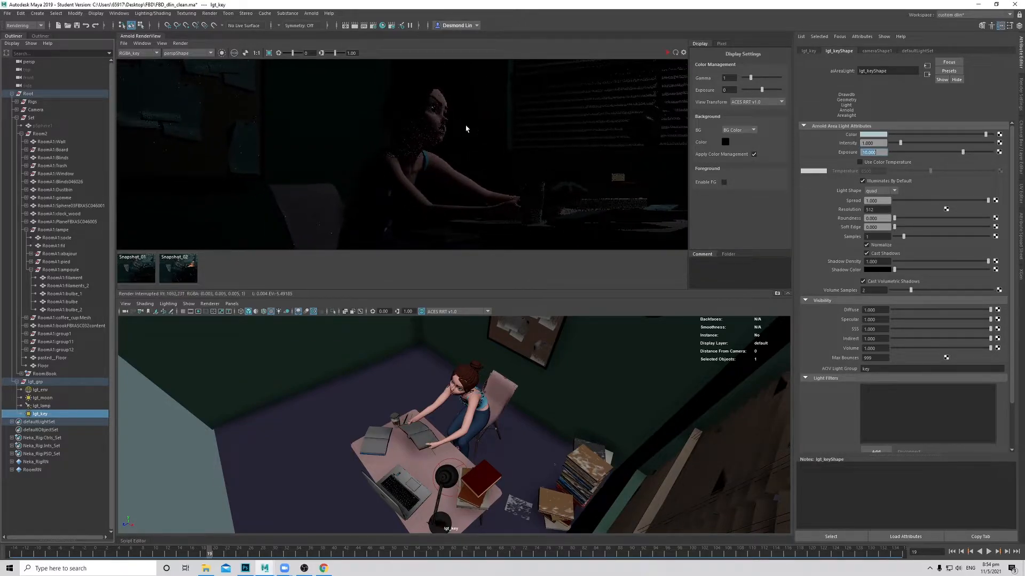
pyautogui.scroll(-1, 470, 127)
pyautogui.moveTo(366, 119); pyautogui.dragTo(358, 126, button='middle')
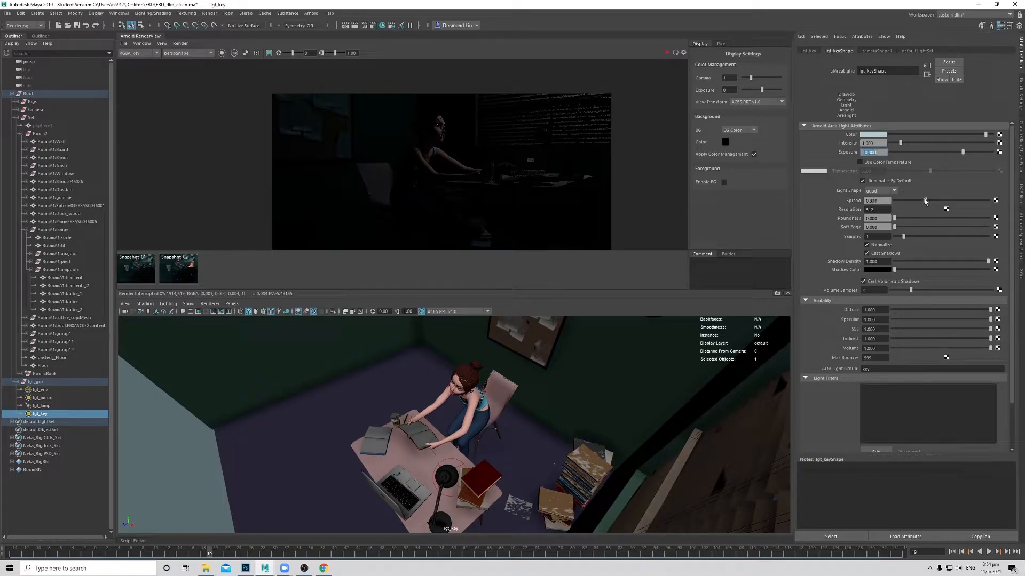
# Step: Narrow the spread of lgt_key to about 0.18 and set its exposure to 8, checking with test renders
pyautogui.click(666, 54)
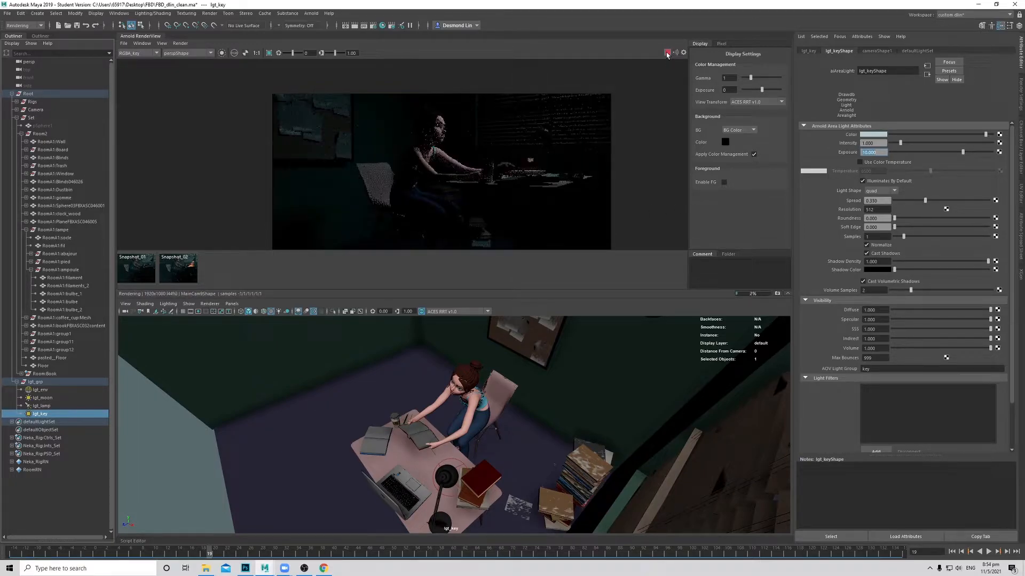
pyautogui.click(667, 52)
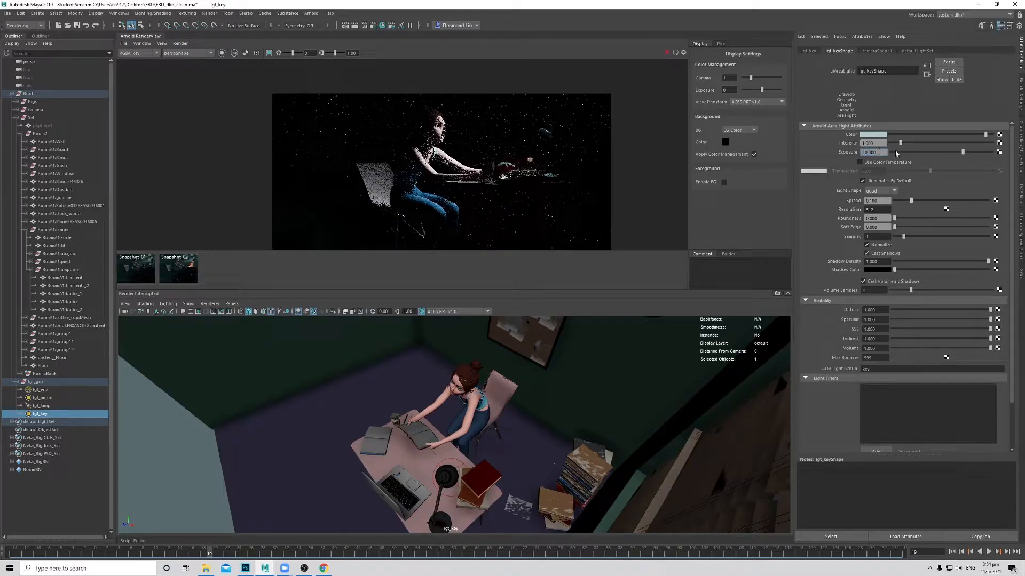
pyautogui.press('Return')
pyautogui.click(667, 52)
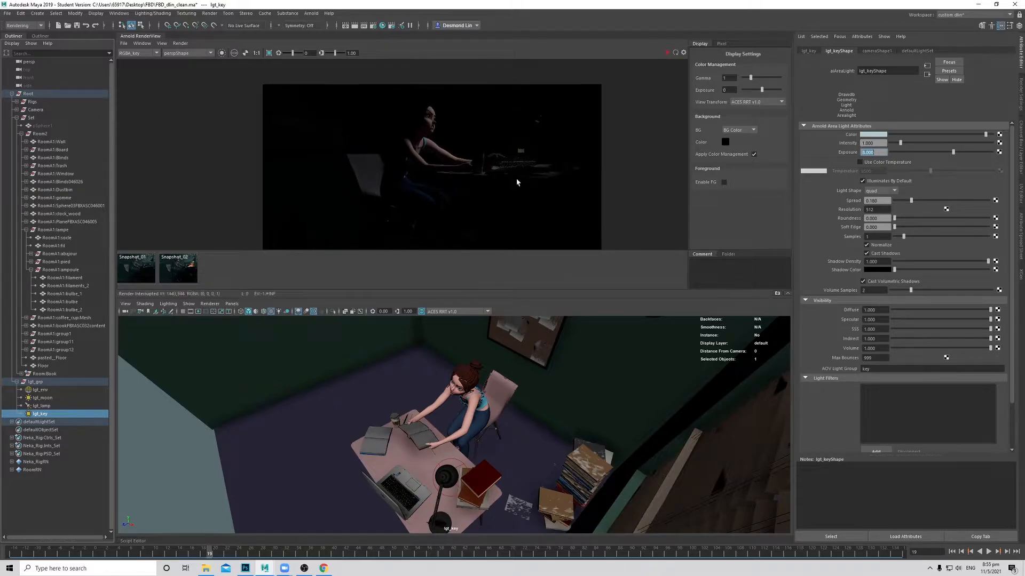
# Step: Compare the beauty pass of the current render with Snapshot_02 and store the current render as a snapshot
pyautogui.click(143, 53)
pyautogui.click(145, 61)
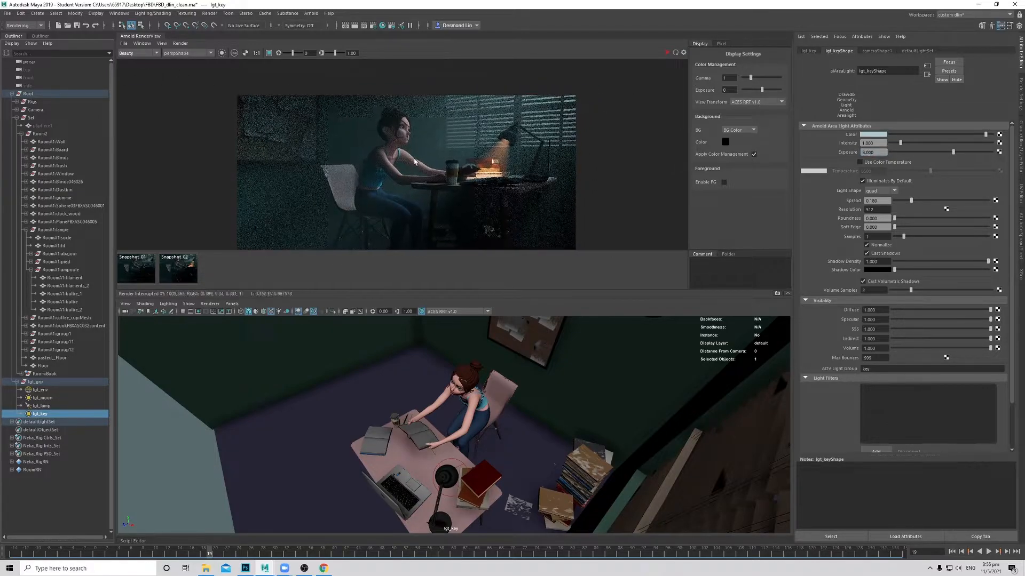
pyautogui.scroll(2, 437, 172)
pyautogui.scroll(-2, 437, 172)
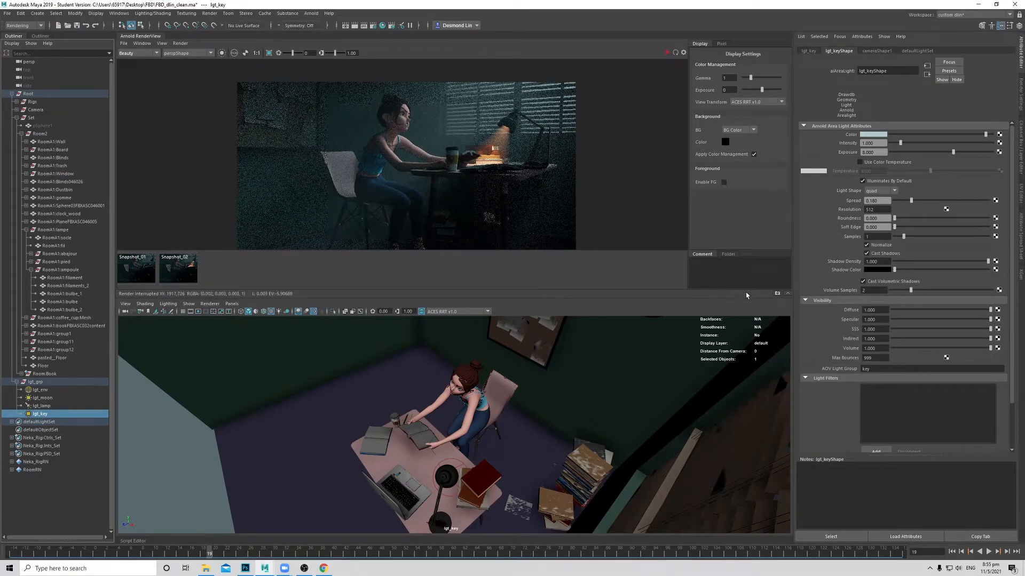
pyautogui.click(188, 274)
pyautogui.click(189, 274)
pyautogui.click(188, 275)
pyautogui.click(188, 274)
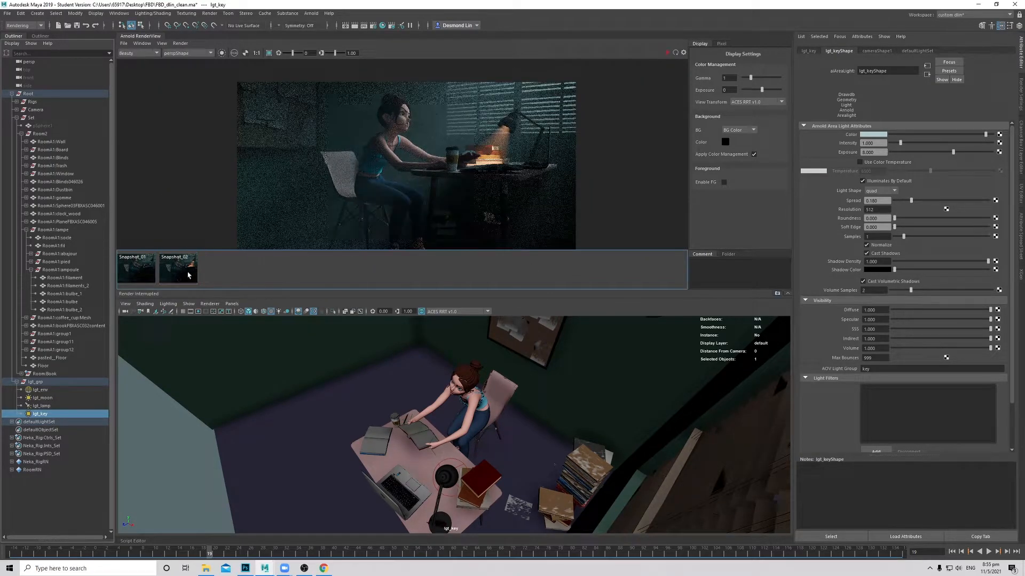
pyautogui.click(187, 276)
pyautogui.click(187, 276)
pyautogui.click(187, 276)
pyautogui.click(186, 275)
pyautogui.click(187, 276)
pyautogui.click(187, 276)
pyautogui.click(187, 276)
pyautogui.click(187, 276)
pyautogui.click(187, 276)
pyautogui.click(187, 276)
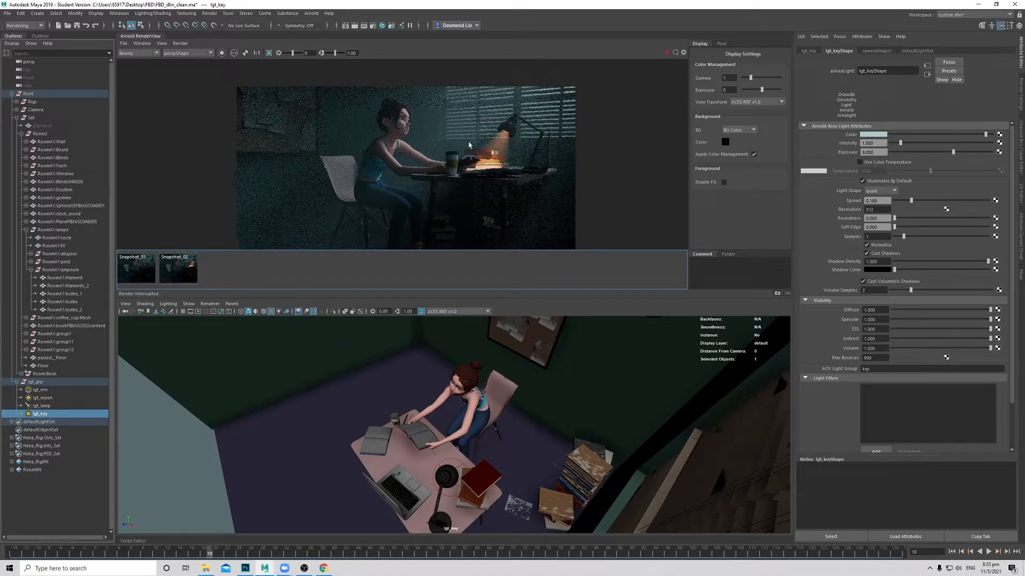
pyautogui.moveTo(409, 123); pyautogui.dragTo(404, 136, button='middle')
pyautogui.scroll(3, 404, 135)
pyautogui.scroll(-1, 403, 136)
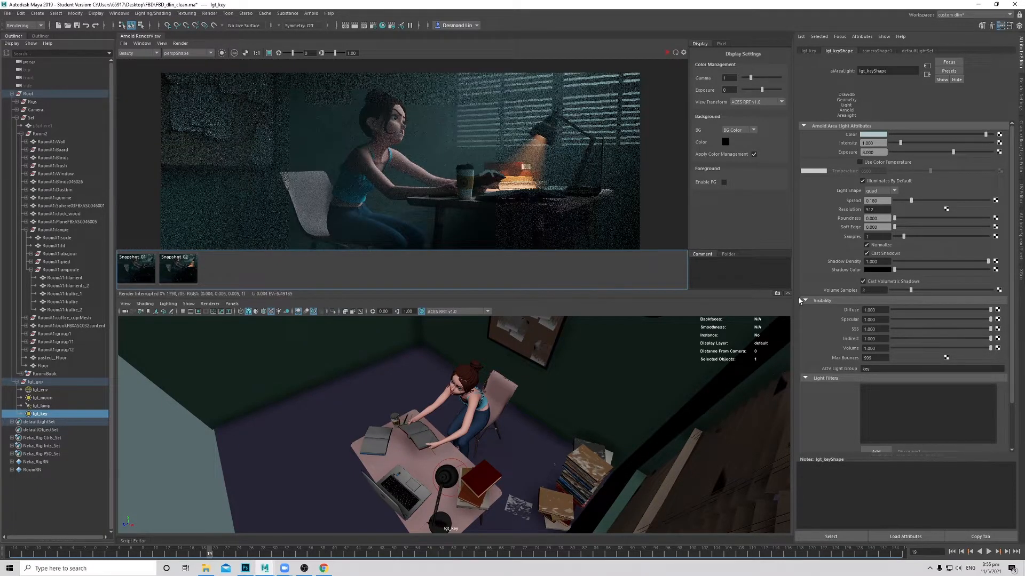
pyautogui.click(777, 294)
pyautogui.scroll(-3, 493, 158)
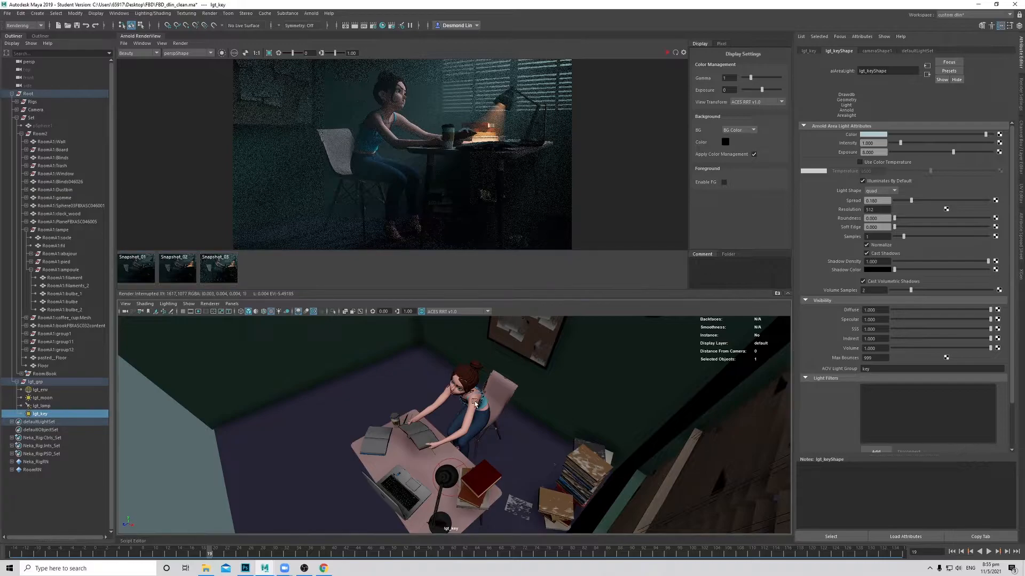
# Step: Return the viewport to the perspective camera and check where lgt_key sits in the room
pyautogui.press('space')
pyautogui.moveTo(457, 430); pyautogui.dragTo(458, 408)
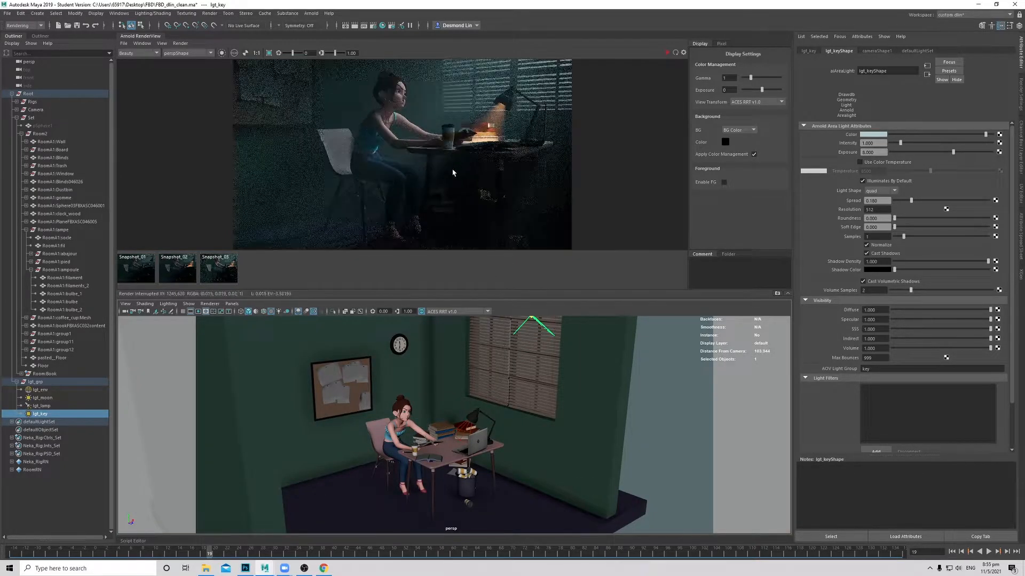
pyautogui.keyDown('alt'); pyautogui.moveTo(456, 456); pyautogui.dragTo(492, 443); pyautogui.keyUp('alt')
pyautogui.scroll(-4, 511, 460)
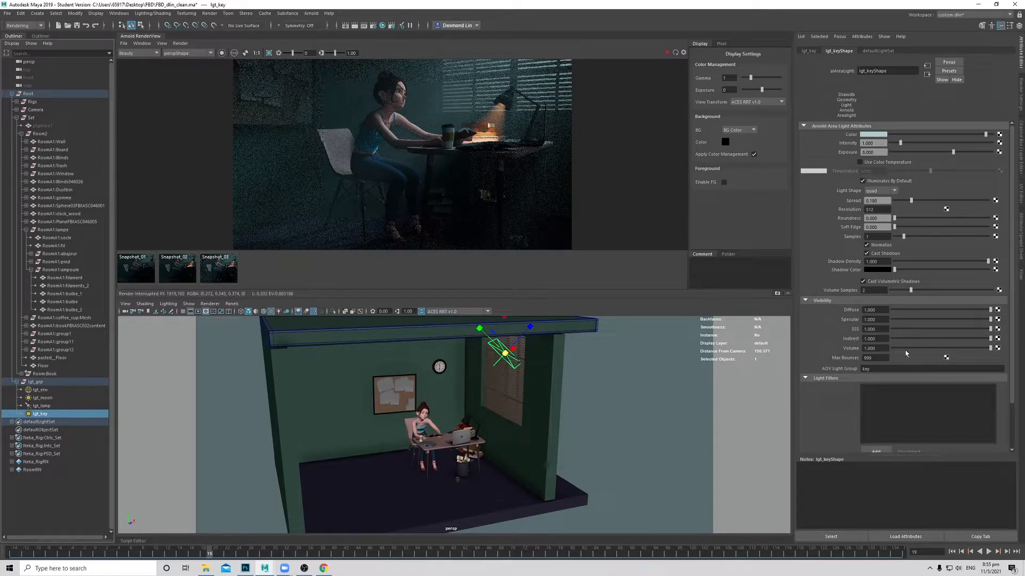
# Step: Set the Volume contribution of lgt_key to 0 and re-render the scene
pyautogui.click(667, 53)
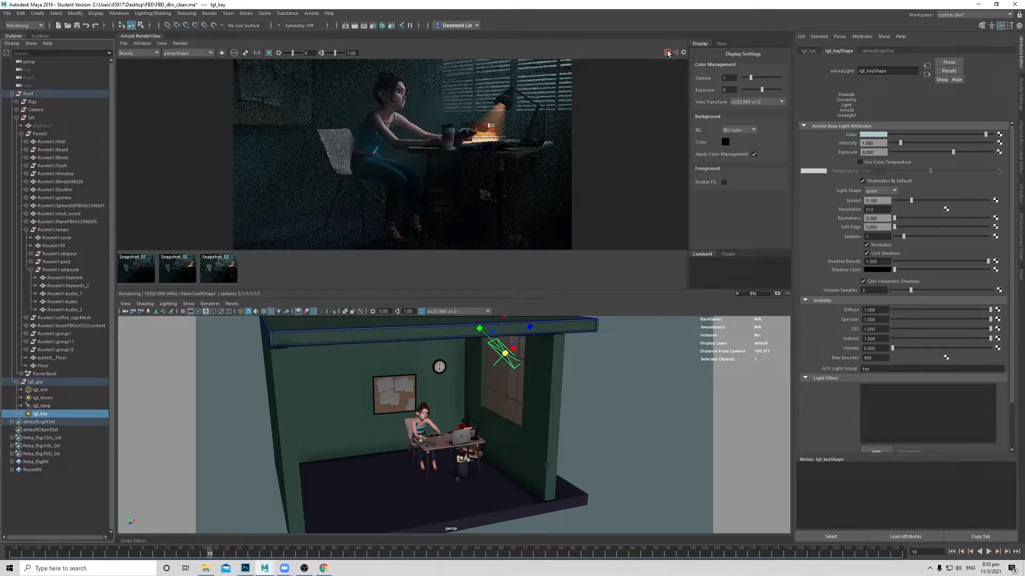
pyautogui.click(668, 52)
# Step: Compare the new render repeatedly with Snapshot_03 and store it as another snapshot
pyautogui.click(221, 274)
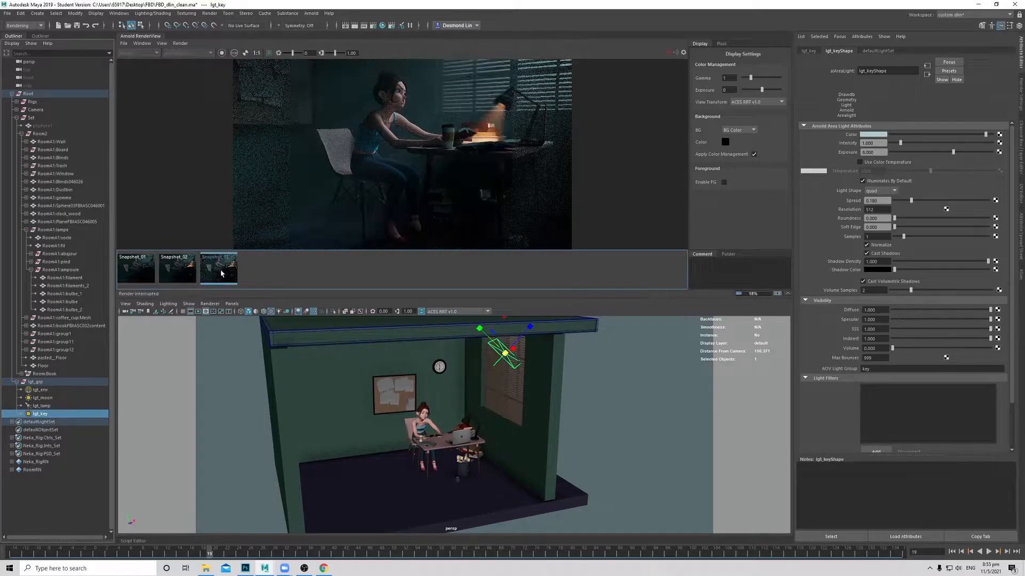
pyautogui.click(221, 272)
pyautogui.click(221, 272)
pyautogui.click(220, 271)
pyautogui.click(220, 272)
pyautogui.click(221, 274)
pyautogui.click(221, 273)
pyautogui.click(221, 274)
pyautogui.click(220, 273)
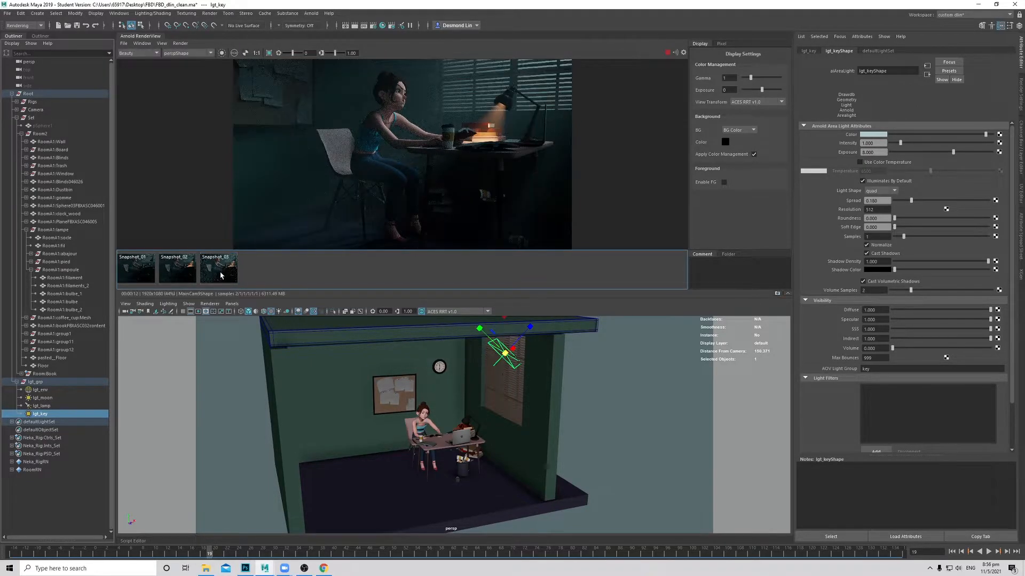
pyautogui.click(220, 273)
pyautogui.click(220, 274)
pyautogui.click(221, 273)
pyautogui.click(220, 274)
pyautogui.click(221, 274)
pyautogui.click(220, 274)
pyautogui.click(777, 293)
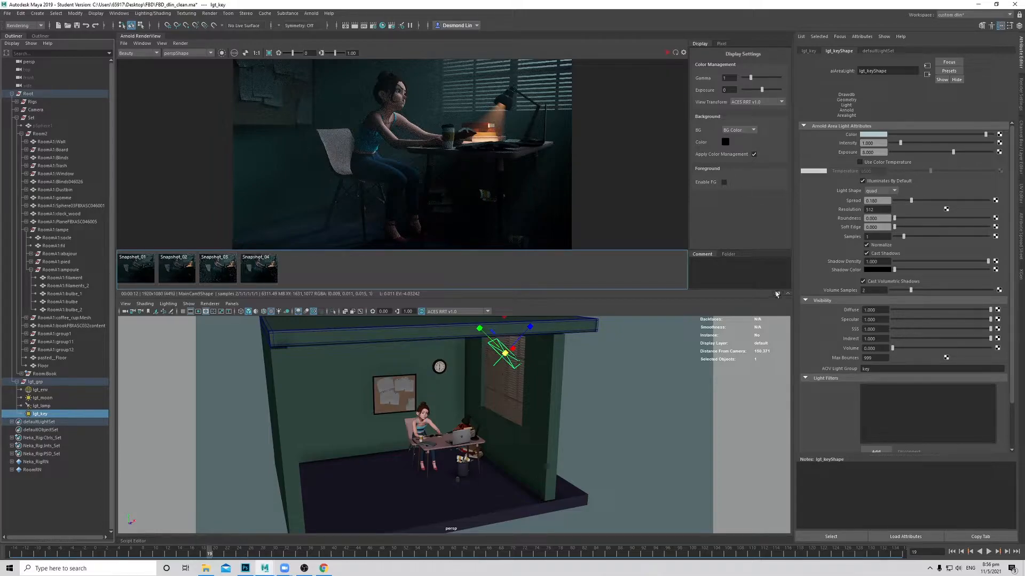
# Step: Create an Arnold area light for the laptop on the desk and name it lgt_screen
pyautogui.keyDown('alt'); pyautogui.moveTo(354, 396); pyautogui.dragTo(431, 451); pyautogui.keyUp('alt')
pyautogui.scroll(-4, 449, 428)
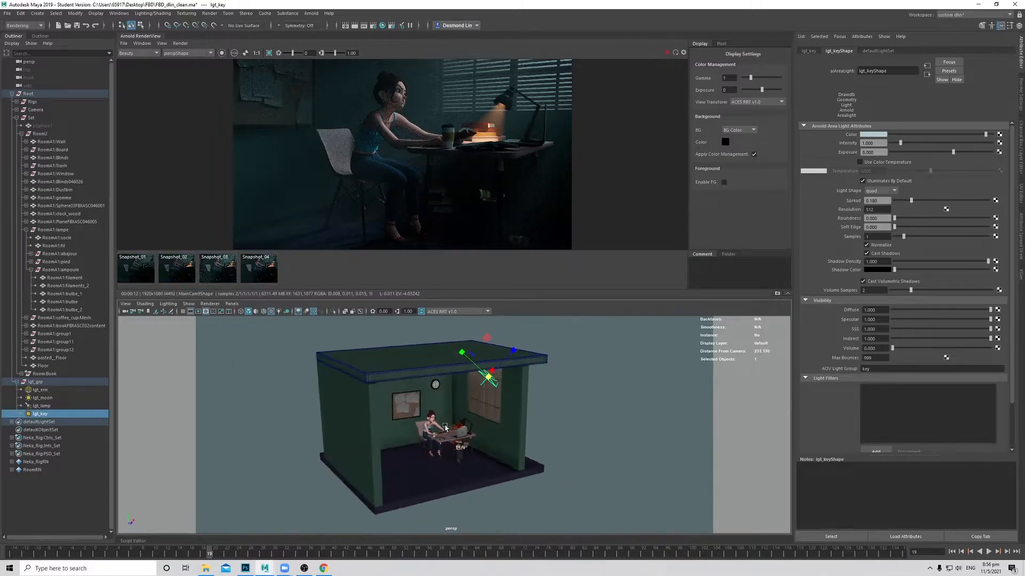
pyautogui.scroll(4, 448, 428)
pyautogui.keyDown('alt'); pyautogui.moveTo(448, 427); pyautogui.dragTo(510, 432, button='right'); pyautogui.keyUp('alt')
pyautogui.keyDown('alt'); pyautogui.moveTo(510, 432); pyautogui.dragTo(483, 384); pyautogui.keyUp('alt')
pyautogui.scroll(3, 494, 453)
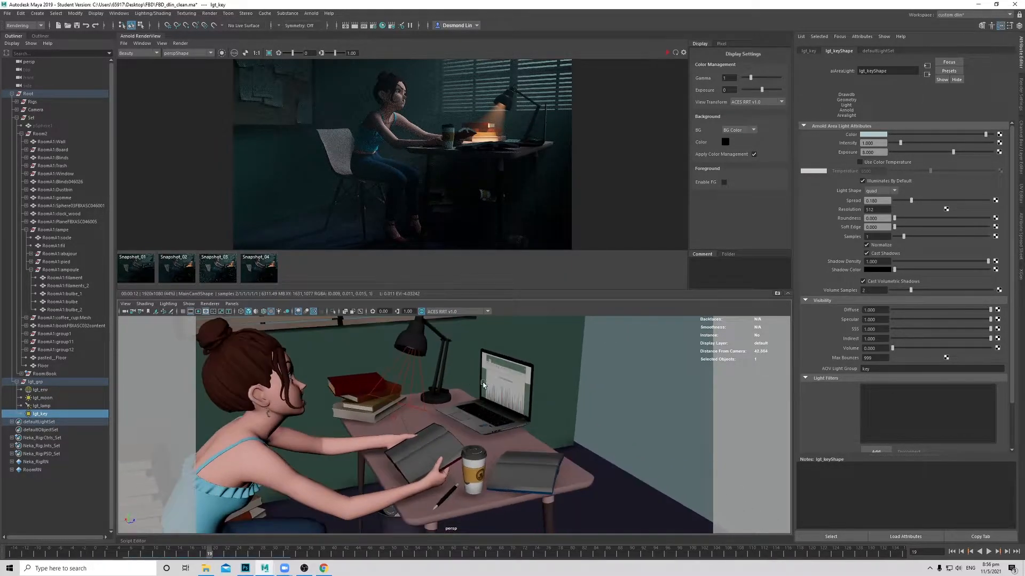
pyautogui.click(311, 14)
pyautogui.moveTo(347, 53)
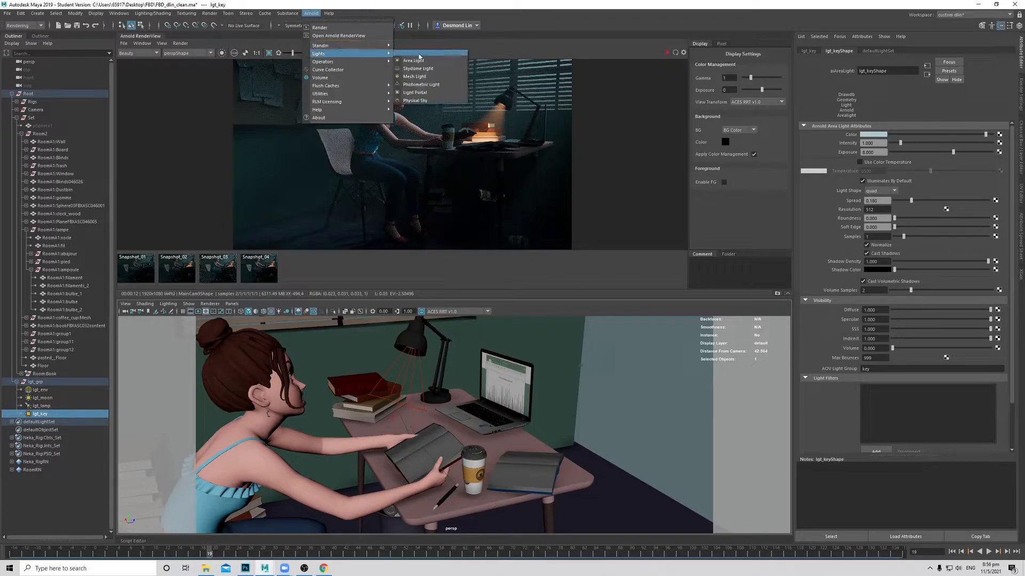
pyautogui.click(415, 59)
pyautogui.doubleClick(42, 422)
pyautogui.write('lgt_scree')
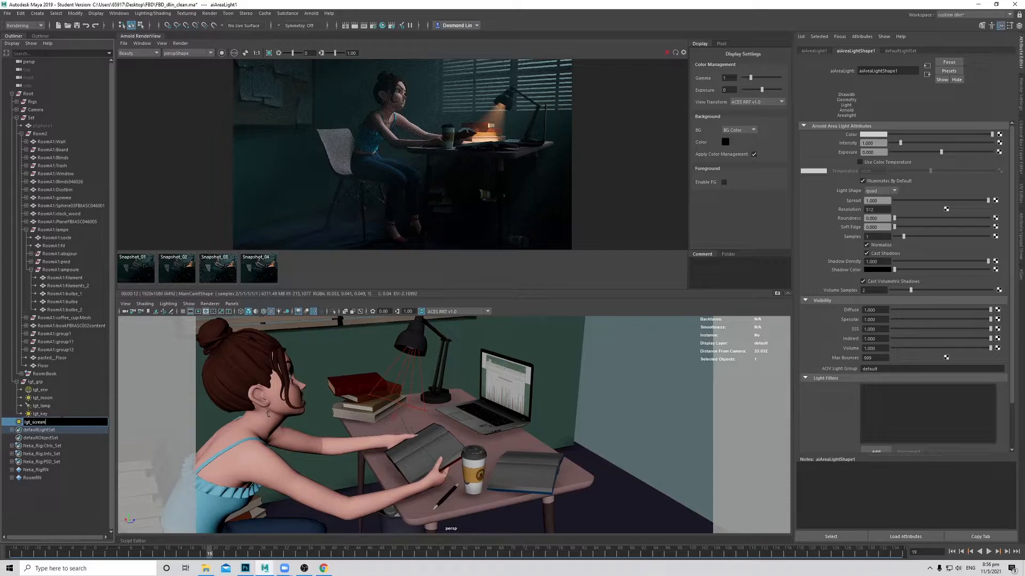
pyautogui.write('n')
pyautogui.press('Return')
# Step: Parent lgt_screen under lgt_grp and set its AOV light group to screen
pyautogui.moveTo(62, 421); pyautogui.dragTo(68, 384, button='middle')
pyautogui.moveTo(883, 368); pyautogui.dragTo(741, 352)
pyautogui.write('screen')
pyautogui.press('Return')
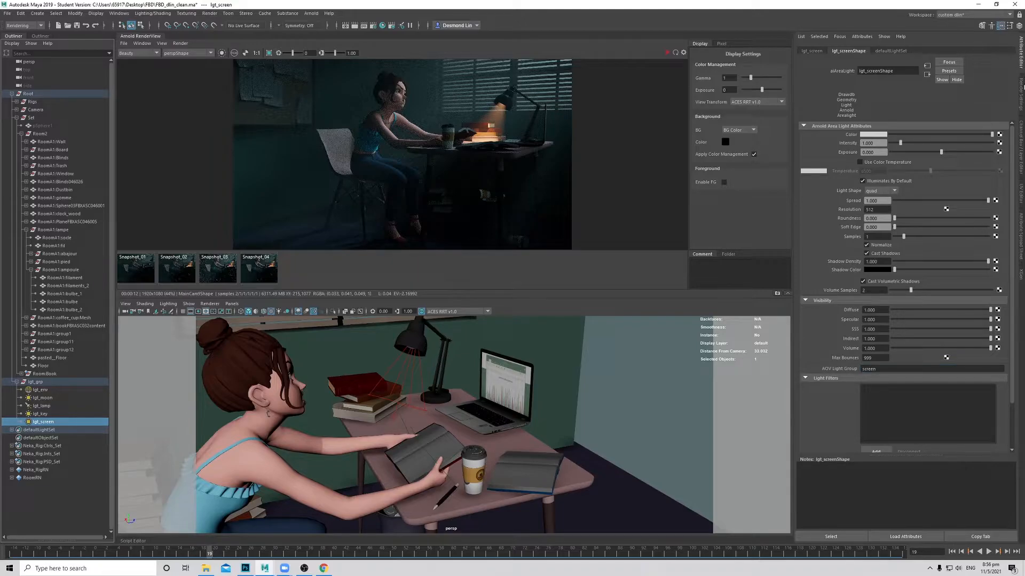
# Step: Add a custom AOV named RGBA_screen for the screen light group
pyautogui.click(1019, 87)
pyautogui.click(941, 171)
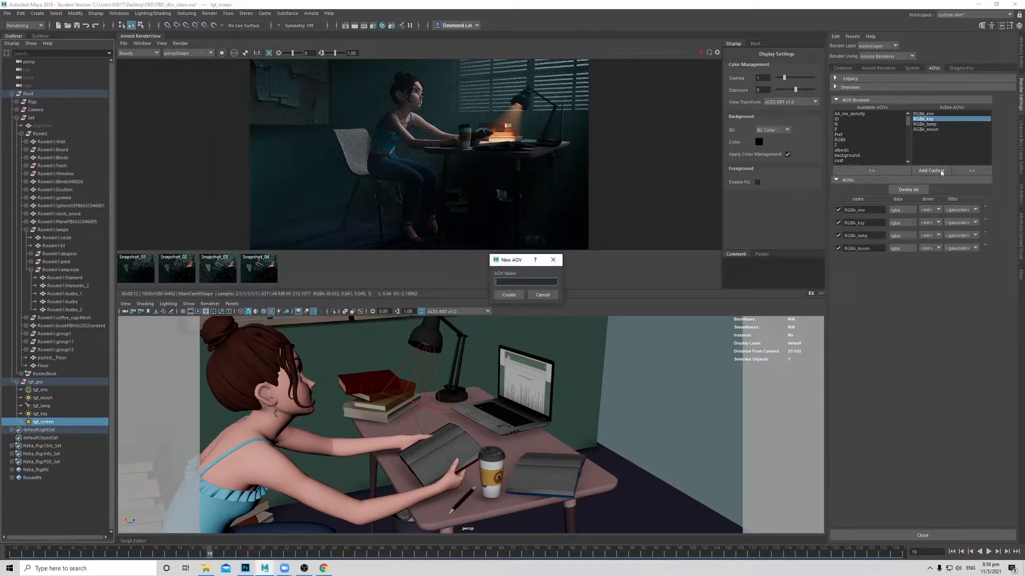
pyautogui.write('RGBA_screen')
pyautogui.press('Return')
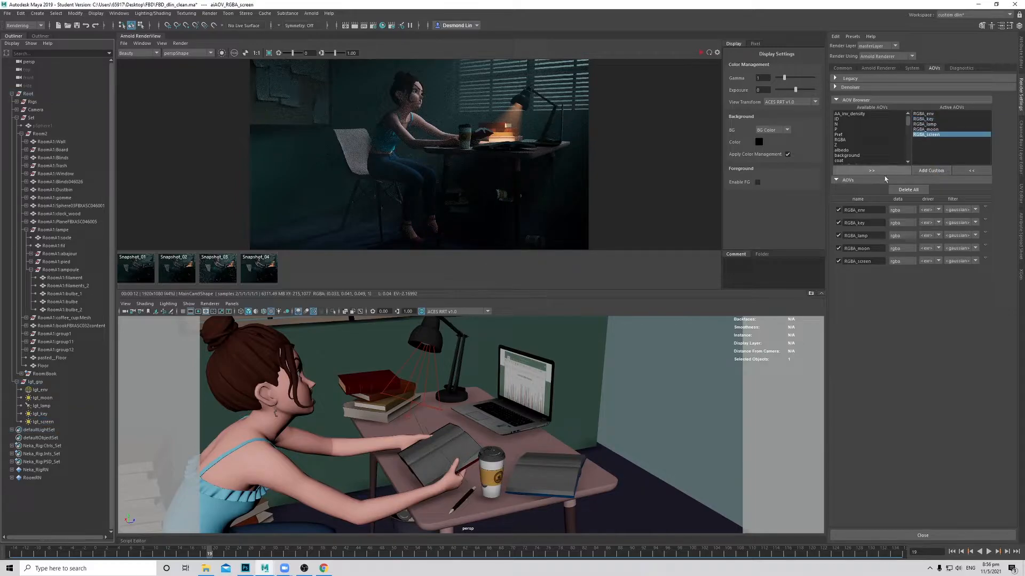
# Step: Move lgt_screen across the desk to the display of the laptop
pyautogui.moveTo(483, 425)
pyautogui.keyDown('alt'); pyautogui.mouseDown()
pyautogui.moveTo(526, 430)
pyautogui.moveTo(510, 448)
pyautogui.moveTo(457, 450)
pyautogui.moveTo(395, 435)
pyautogui.moveTo(444, 423)
pyautogui.moveTo(411, 411)
pyautogui.moveTo(479, 411)
pyautogui.mouseUp(); pyautogui.keyUp('alt')
pyautogui.click(63, 422)
pyautogui.press('f')
pyautogui.keyDown('alt'); pyautogui.moveTo(432, 444); pyautogui.dragTo(427, 407); pyautogui.keyUp('alt')
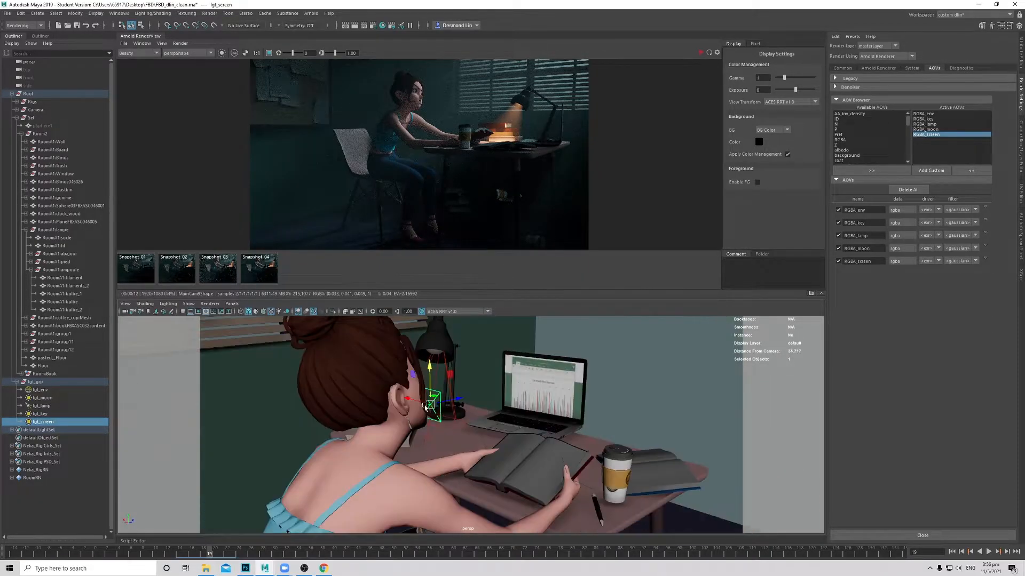
pyautogui.keyDown('alt'); pyautogui.moveTo(503, 407); pyautogui.dragTo(463, 438); pyautogui.keyUp('alt')
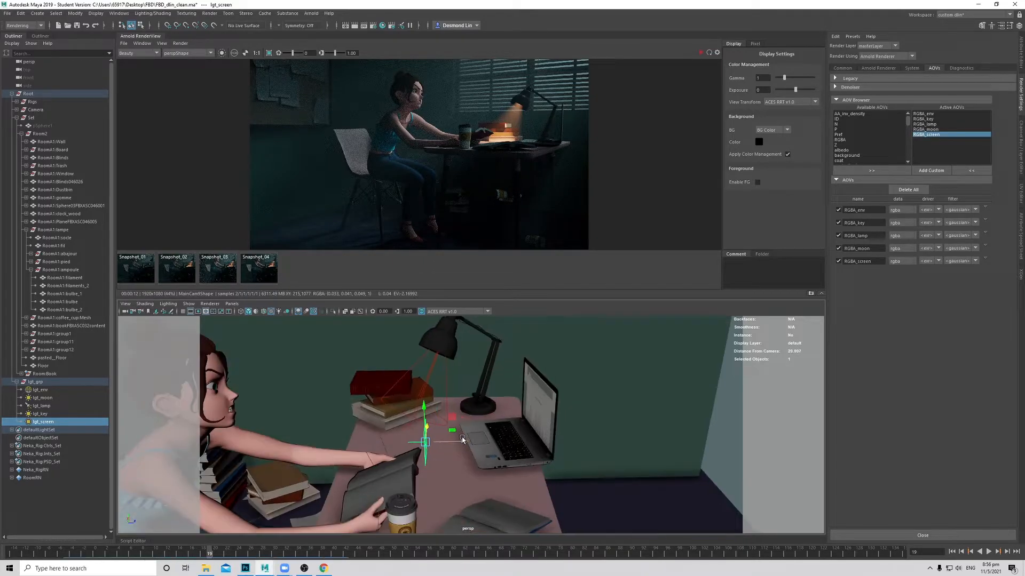
pyautogui.moveTo(548, 425)
pyautogui.keyDown('alt'); pyautogui.mouseDown()
pyautogui.moveTo(483, 441)
pyautogui.moveTo(539, 413)
pyautogui.mouseUp(); pyautogui.keyUp('alt')
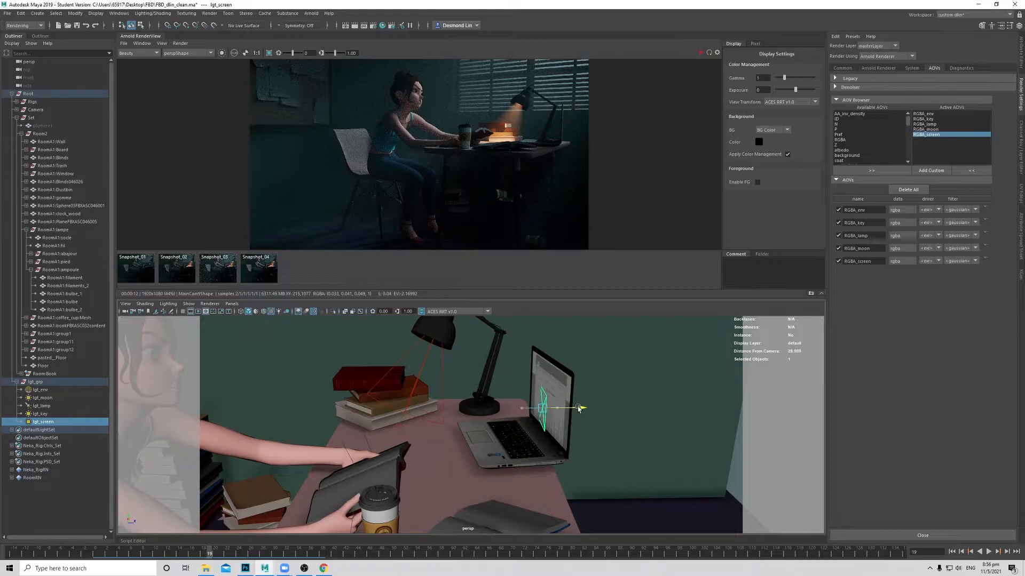
# Step: Rotate lgt_screen to line up with the angle of the laptop display
pyautogui.press('e')
pyautogui.press('f')
pyautogui.keyDown('alt'); pyautogui.moveTo(524, 437); pyautogui.dragTo(547, 439); pyautogui.keyUp('alt')
pyautogui.moveTo(466, 437); pyautogui.dragTo(476, 437)
pyautogui.keyDown('alt'); pyautogui.moveTo(535, 438); pyautogui.dragTo(501, 427, button='right'); pyautogui.keyUp('alt')
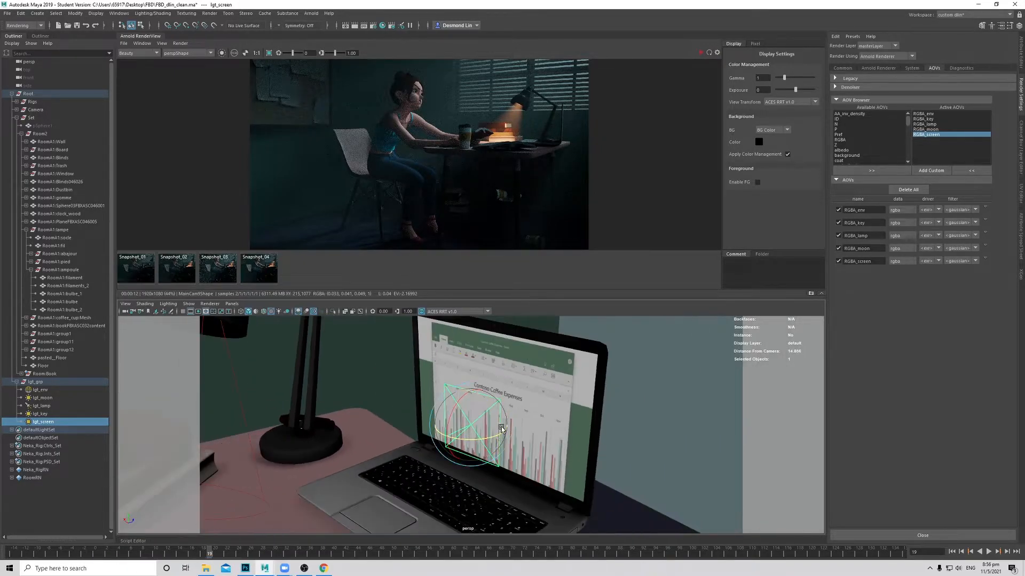
# Step: Scale and position lgt_screen so its rectangle covers the whole laptop display
pyautogui.press('-')
pyautogui.press('-')
pyautogui.press('-')
pyautogui.press('-')
pyautogui.press('-')
pyautogui.press('-')
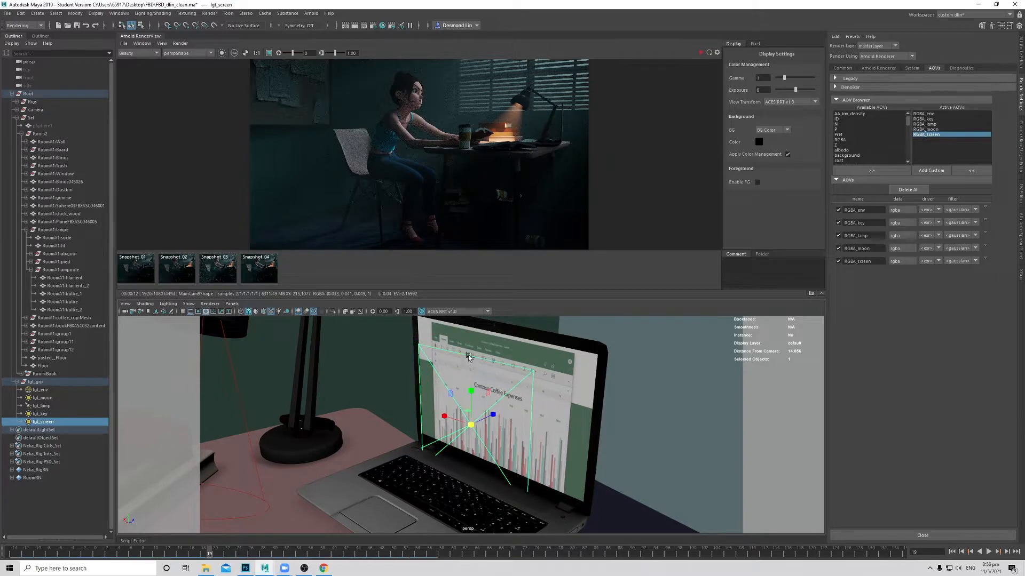
pyautogui.moveTo(471, 389); pyautogui.dragTo(479, 364)
pyautogui.press('w')
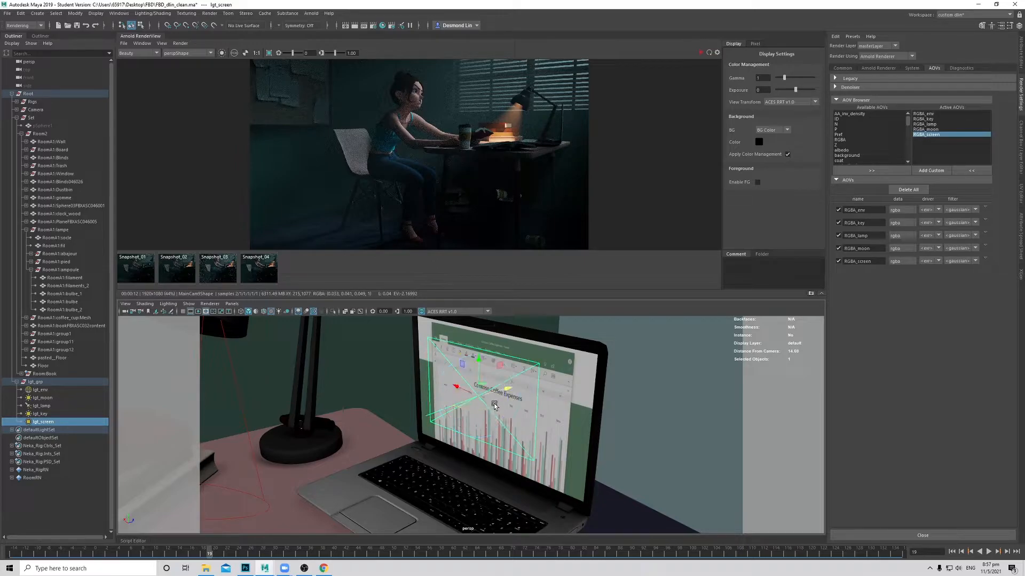
pyautogui.press('r')
pyautogui.moveTo(473, 393); pyautogui.dragTo(558, 404)
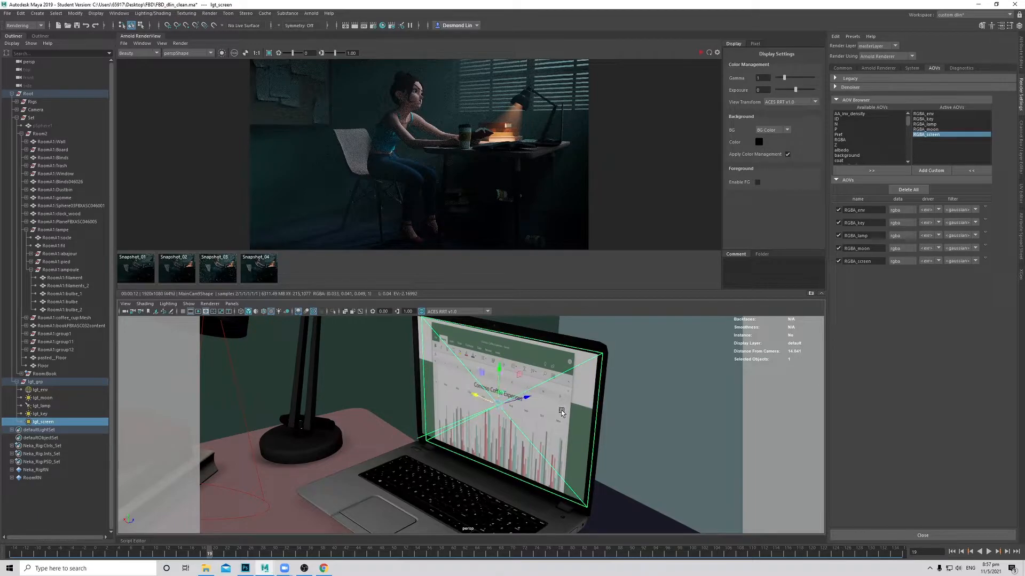
pyautogui.moveTo(489, 405); pyautogui.dragTo(600, 447)
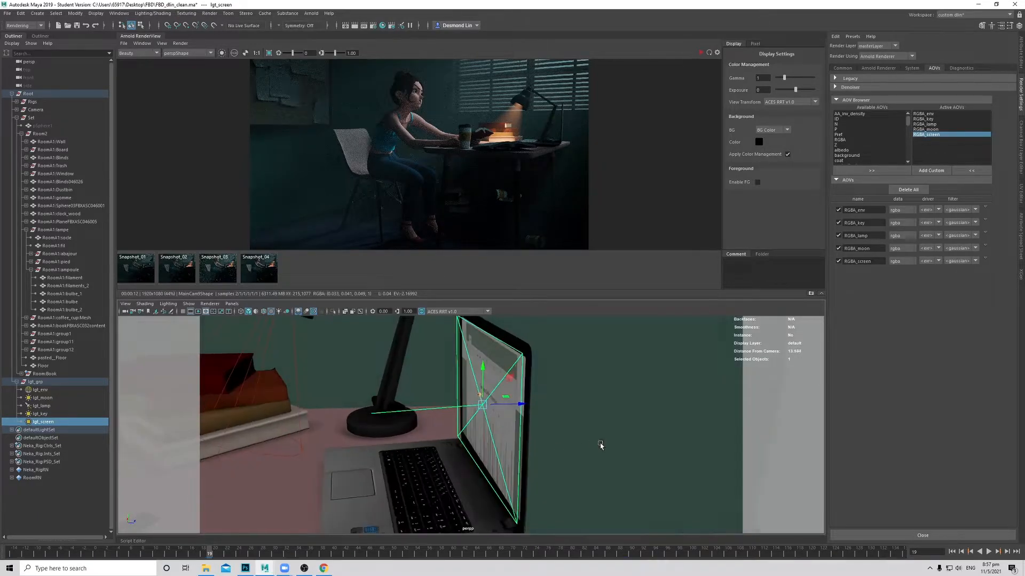
# Step: Fine-tune the placement of lgt_screen against the tilted laptop display
pyautogui.keyDown('alt'); pyautogui.moveTo(599, 446); pyautogui.dragTo(494, 439, button='right'); pyautogui.keyUp('alt')
pyautogui.keyDown('alt'); pyautogui.moveTo(494, 439); pyautogui.dragTo(457, 428); pyautogui.keyUp('alt')
pyautogui.keyDown('alt'); pyautogui.moveTo(457, 428); pyautogui.dragTo(512, 416, button='right'); pyautogui.keyUp('alt')
pyautogui.moveTo(513, 400); pyautogui.dragTo(473, 420)
pyautogui.press('e')
pyautogui.press('w')
pyautogui.scroll(-7, 488, 438)
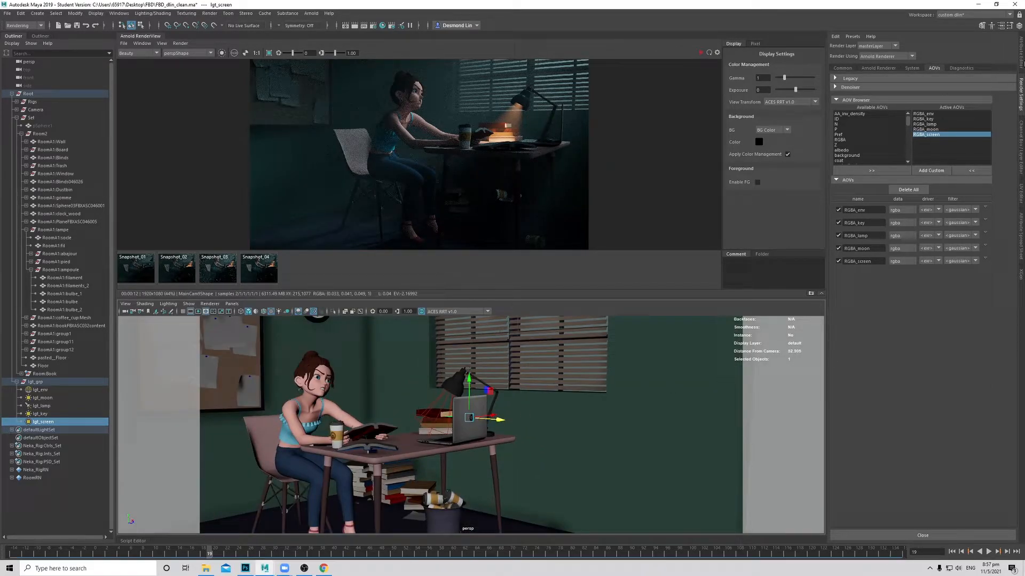
# Step: Set the exposure of lgt_screen to 10 and check its effect with a test render
pyautogui.click(1020, 60)
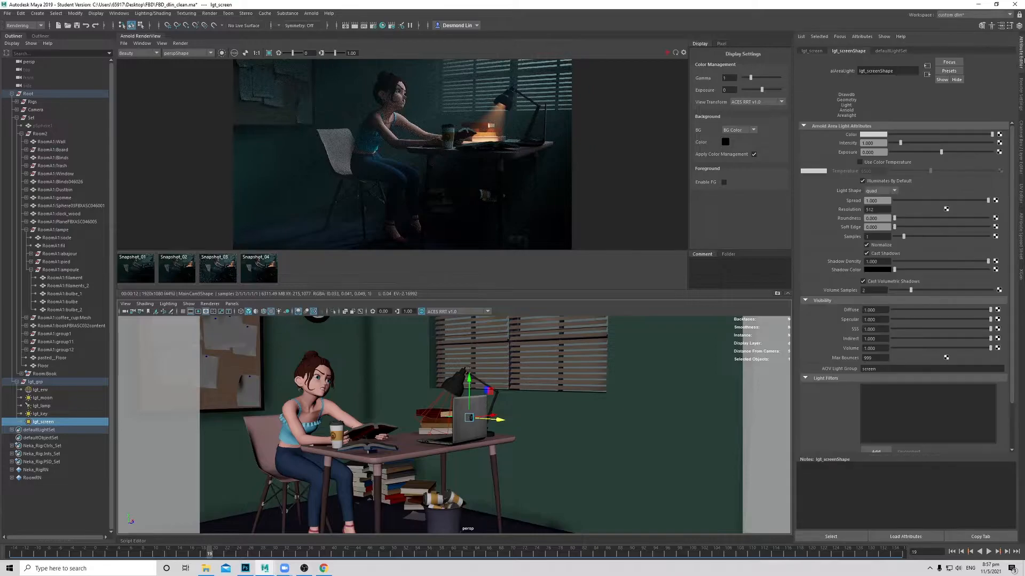
pyautogui.click(886, 153)
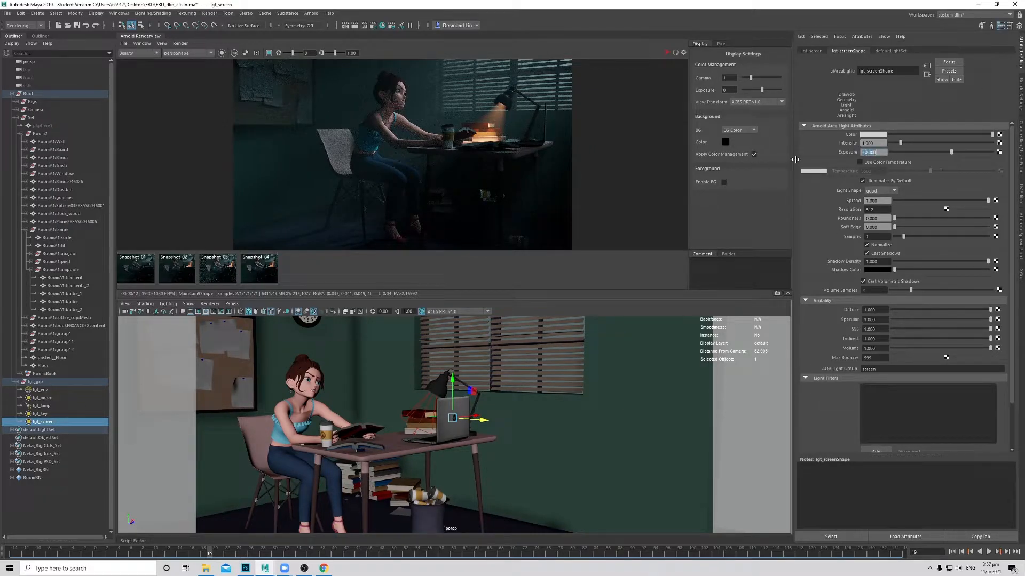
pyautogui.moveTo(449, 421)
pyautogui.keyDown('alt'); pyautogui.mouseDown()
pyautogui.moveTo(460, 445)
pyautogui.moveTo(462, 430)
pyautogui.mouseUp(); pyautogui.keyUp('alt')
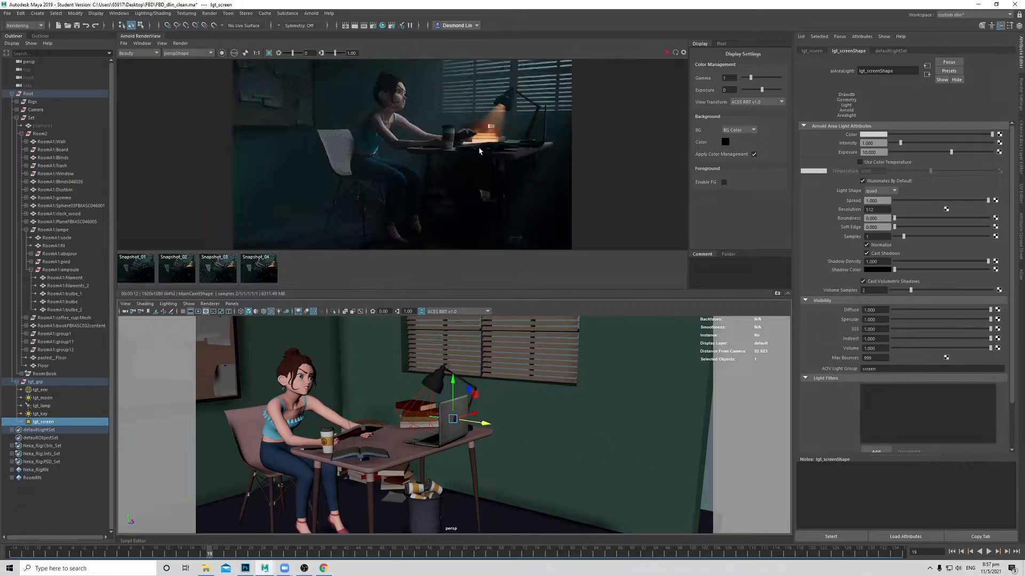
pyautogui.moveTo(490, 439)
pyautogui.keyDown('alt'); pyautogui.mouseDown()
pyautogui.moveTo(543, 433)
pyautogui.moveTo(485, 436)
pyautogui.mouseUp(); pyautogui.keyUp('alt')
pyautogui.keyDown('alt'); pyautogui.moveTo(485, 436); pyautogui.dragTo(507, 459, button='right'); pyautogui.keyUp('alt')
pyautogui.keyDown('alt'); pyautogui.moveTo(507, 459); pyautogui.dragTo(349, 415); pyautogui.keyUp('alt')
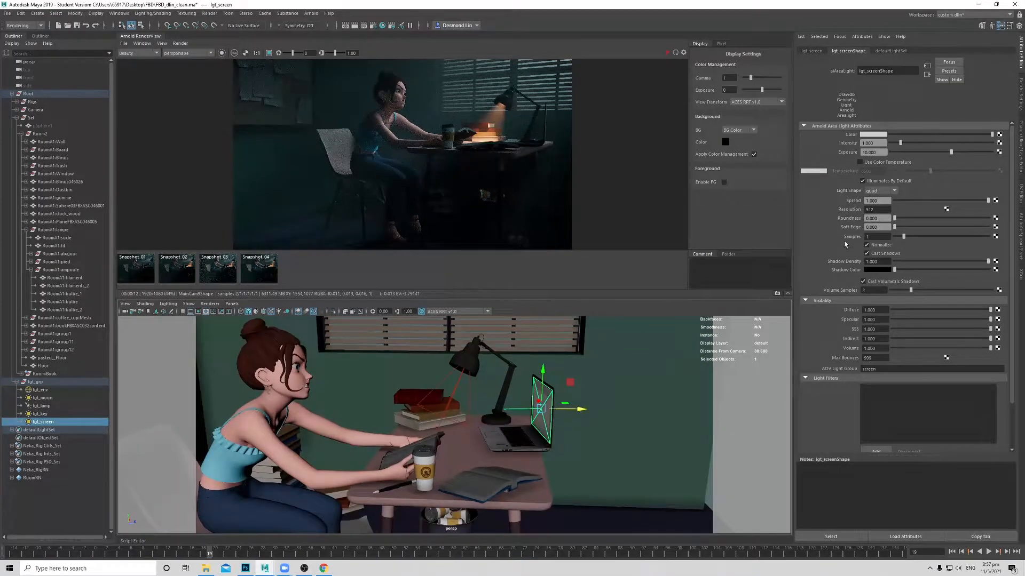
# Step: Change the colour of lgt_screen to a strong pink and render the scene
pyautogui.click(879, 135)
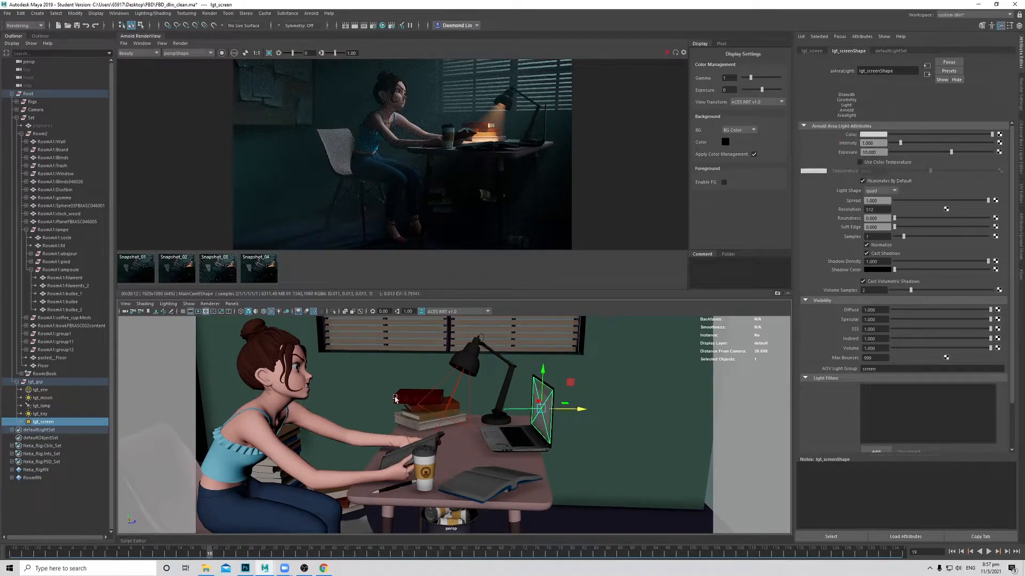
pyautogui.moveTo(315, 552); pyautogui.dragTo(207, 547)
pyautogui.keyDown('alt'); pyautogui.moveTo(497, 485); pyautogui.dragTo(443, 467); pyautogui.keyUp('alt')
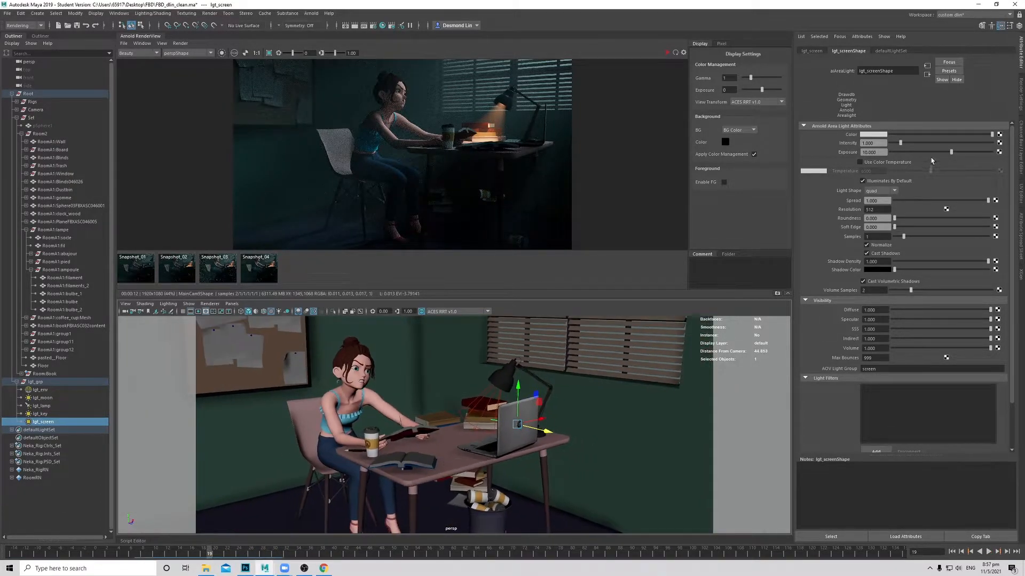
pyautogui.click(873, 135)
pyautogui.click(954, 140)
pyautogui.moveTo(940, 150)
pyautogui.mouseDown()
pyautogui.moveTo(929, 155)
pyautogui.moveTo(955, 154)
pyautogui.mouseUp()
pyautogui.click(954, 136)
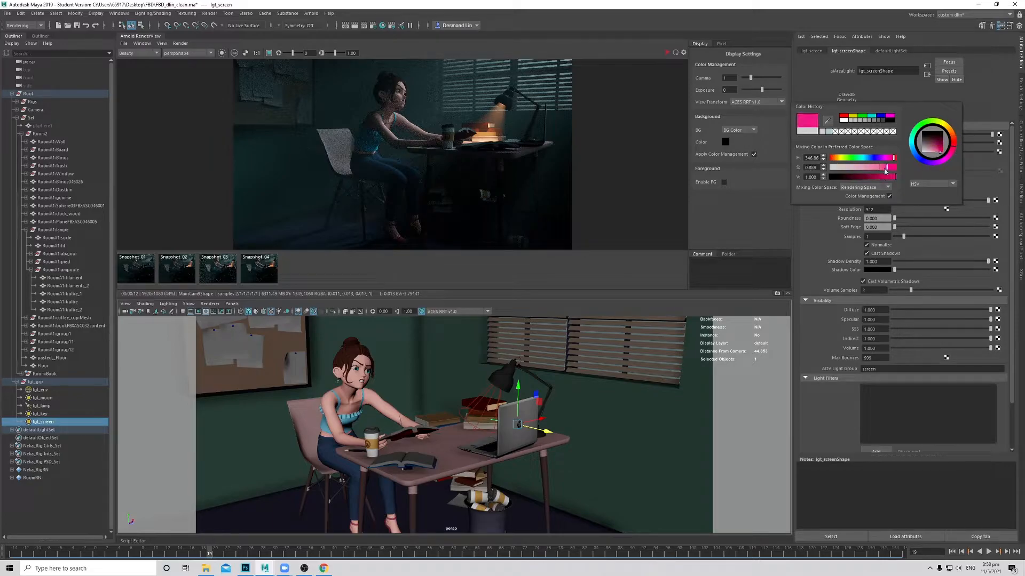
pyautogui.click(879, 167)
pyautogui.click(665, 54)
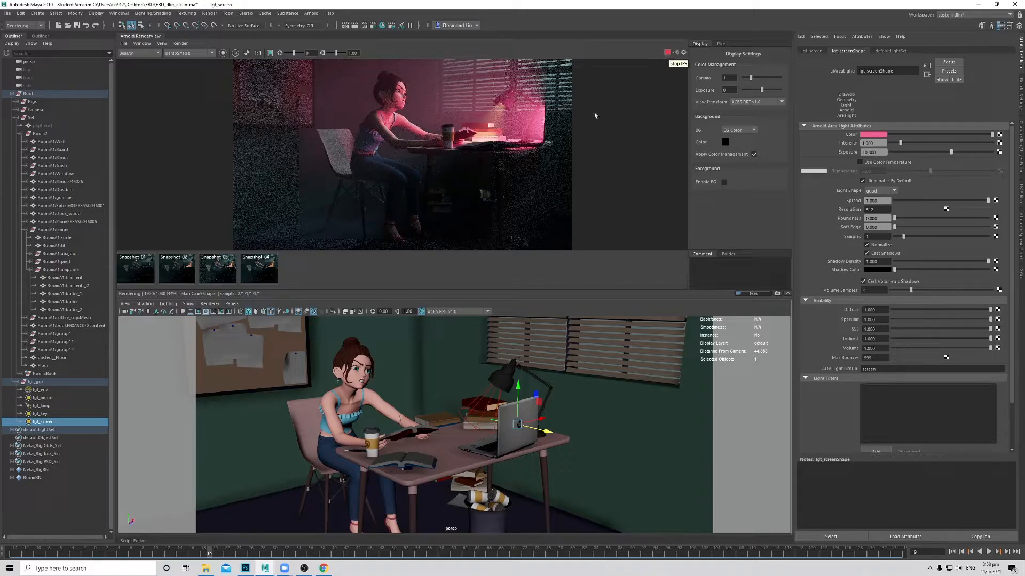
# Step: Stop the live render and desaturate the lgt_screen area light's colour to a softer pink
pyautogui.click(668, 52)
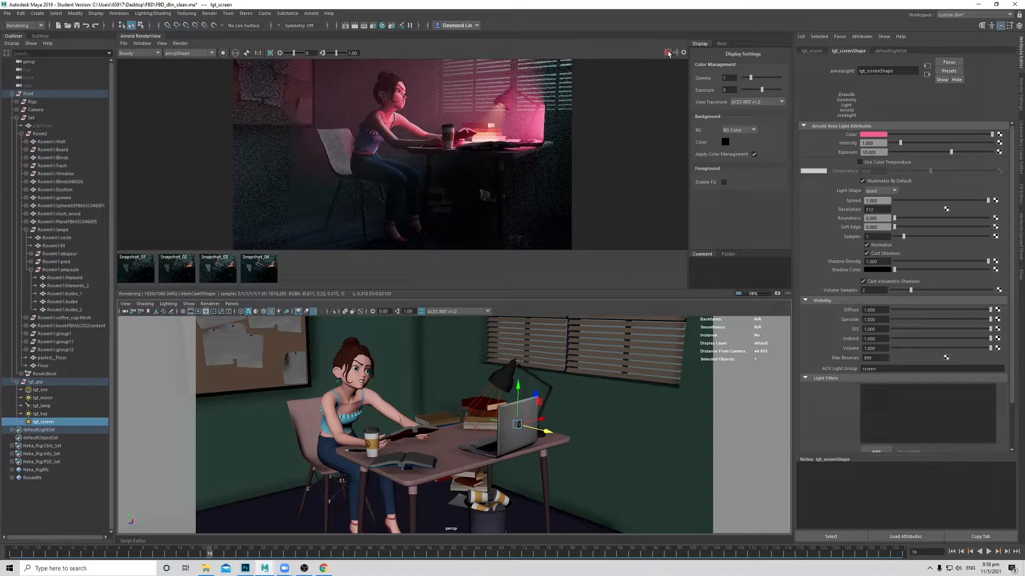
pyautogui.click(880, 135)
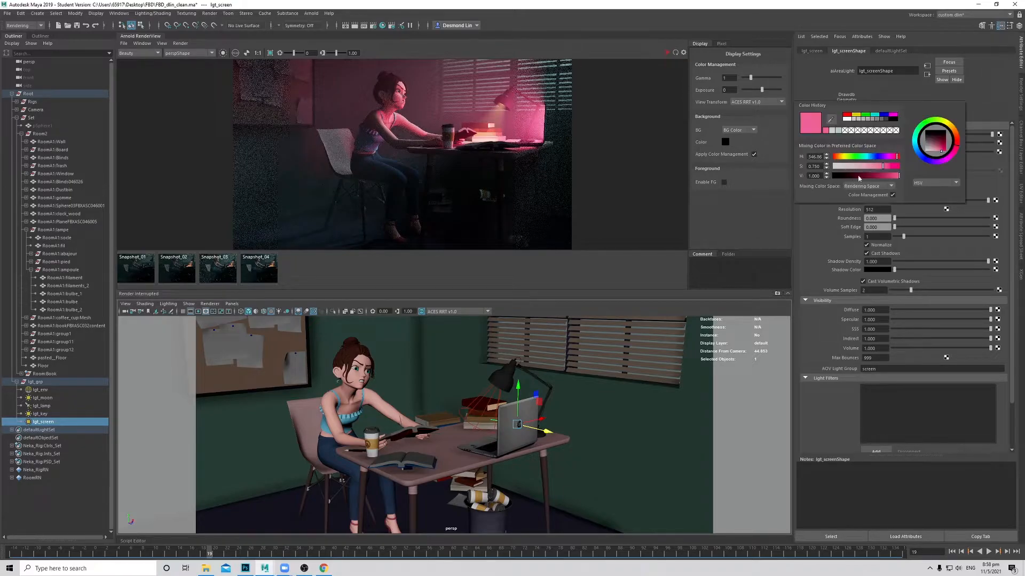
pyautogui.moveTo(881, 168); pyautogui.dragTo(867, 167)
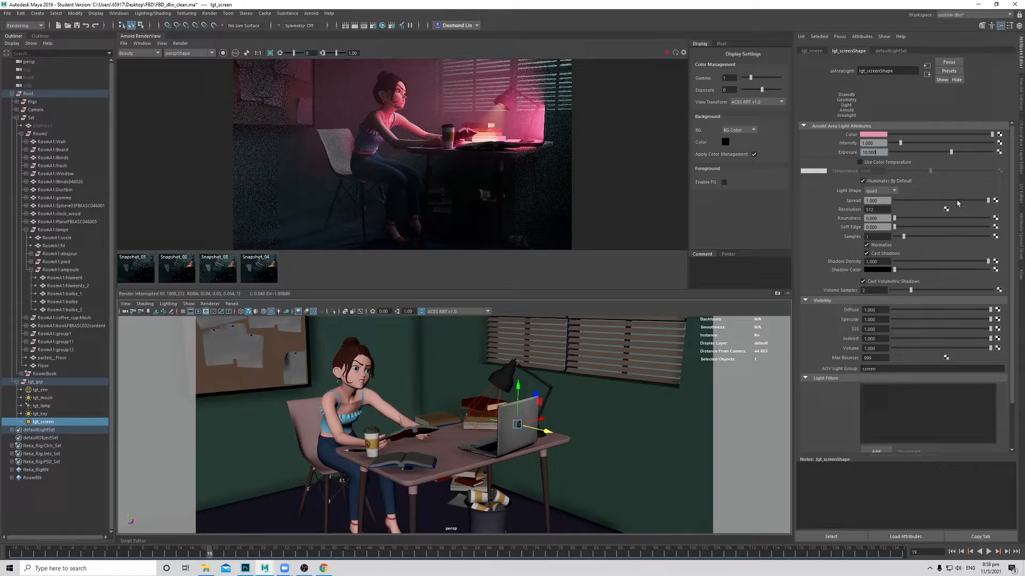
# Step: Set the lgt_screen light's spread to about 0.137 and its exposure to 7, and restart the render
pyautogui.moveTo(926, 201); pyautogui.dragTo(914, 200)
pyautogui.moveTo(883, 151); pyautogui.dragTo(836, 154)
pyautogui.click(668, 52)
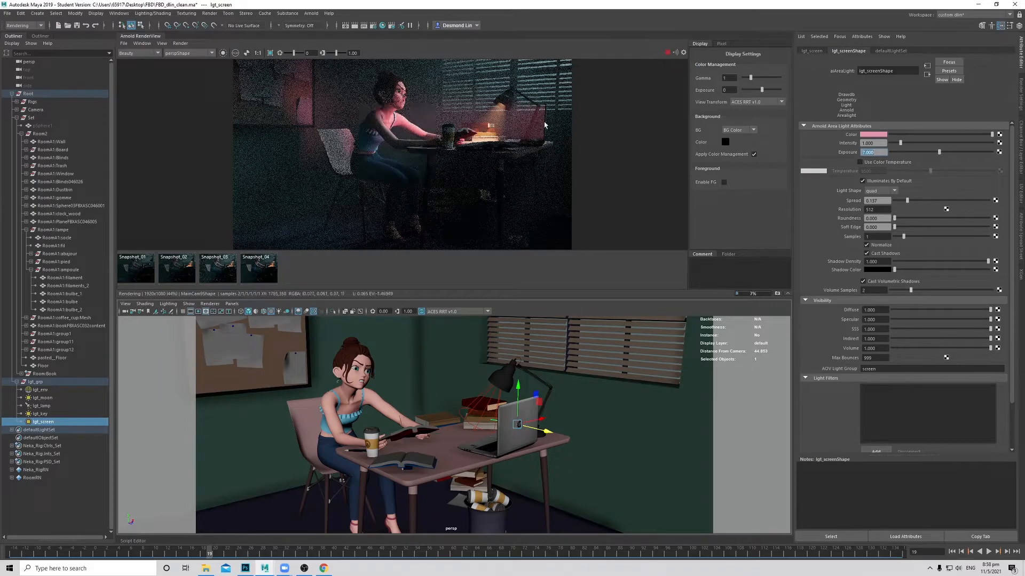
# Step: Inspect the rendered glow around the laptop, lamp and character, and store a snapshot of the render
pyautogui.scroll(2, 545, 125)
pyautogui.scroll(-2, 499, 120)
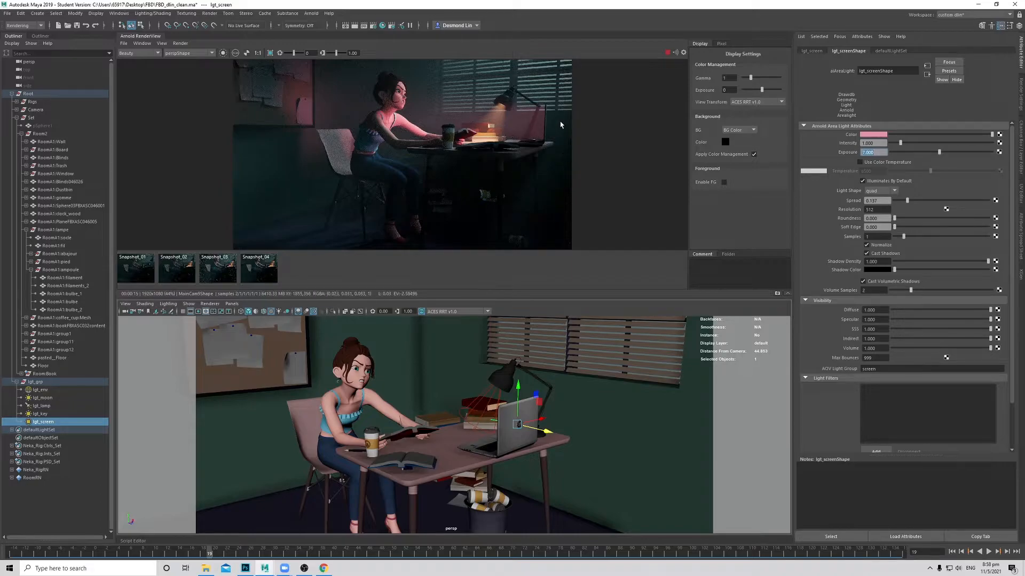
pyautogui.scroll(2, 520, 123)
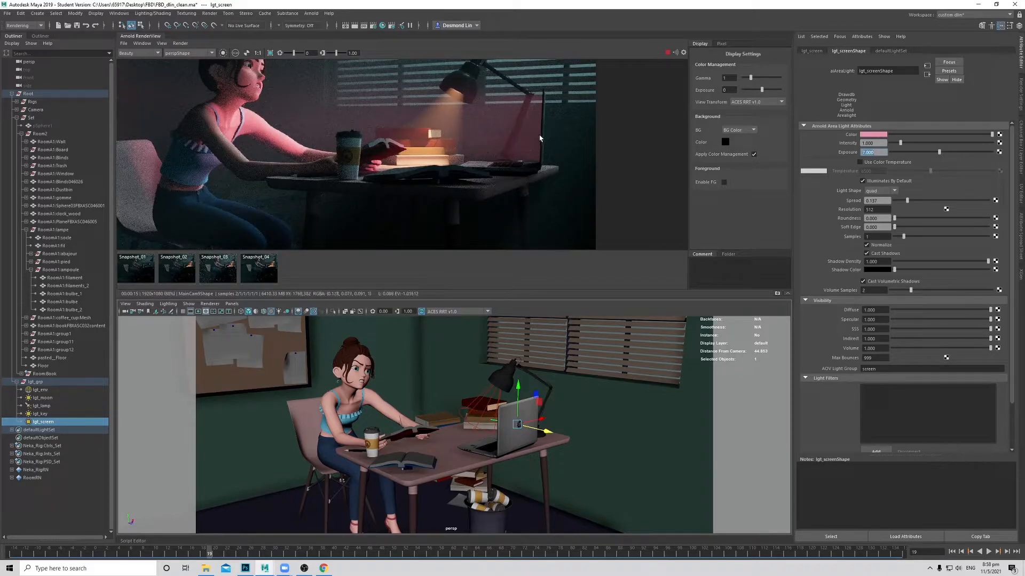
pyautogui.scroll(-1, 538, 138)
pyautogui.scroll(-1, 431, 133)
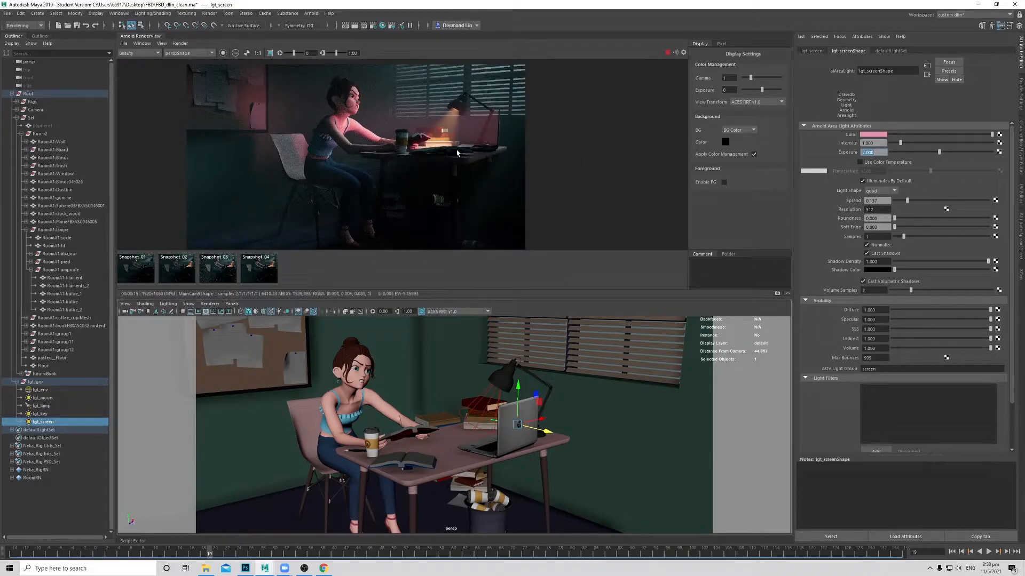
pyautogui.scroll(1, 462, 117)
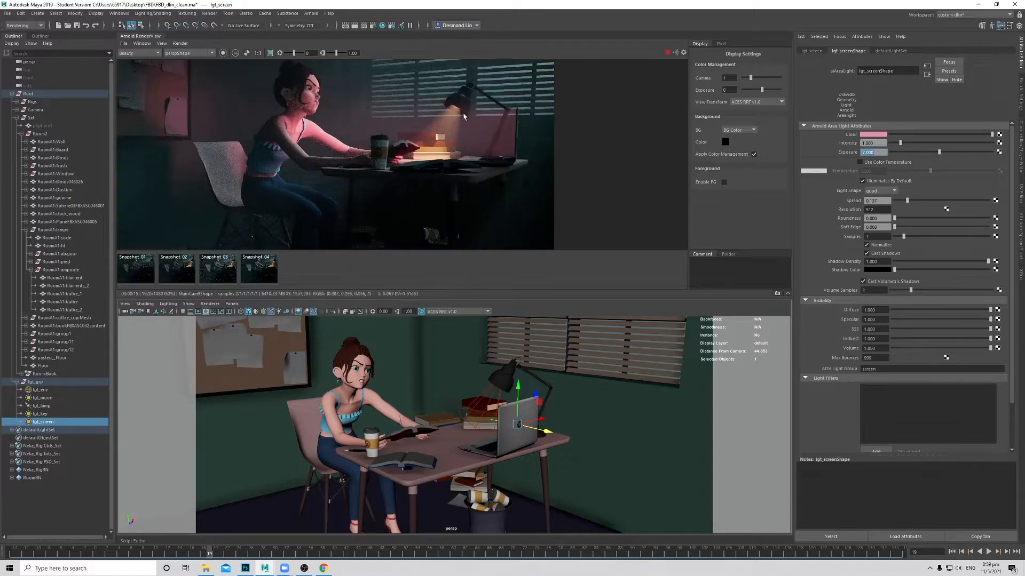
pyautogui.scroll(-1, 462, 141)
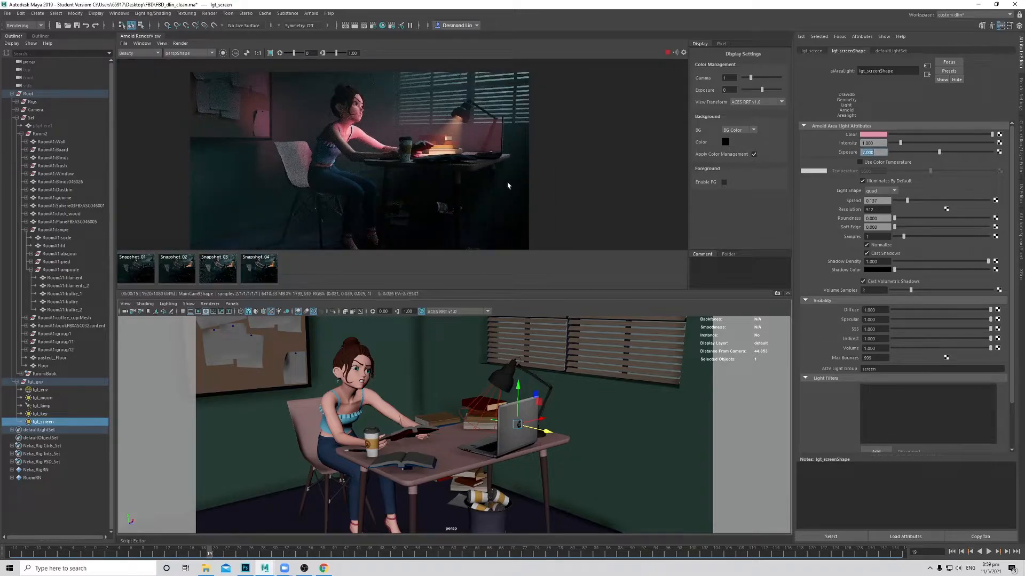
pyautogui.click(777, 294)
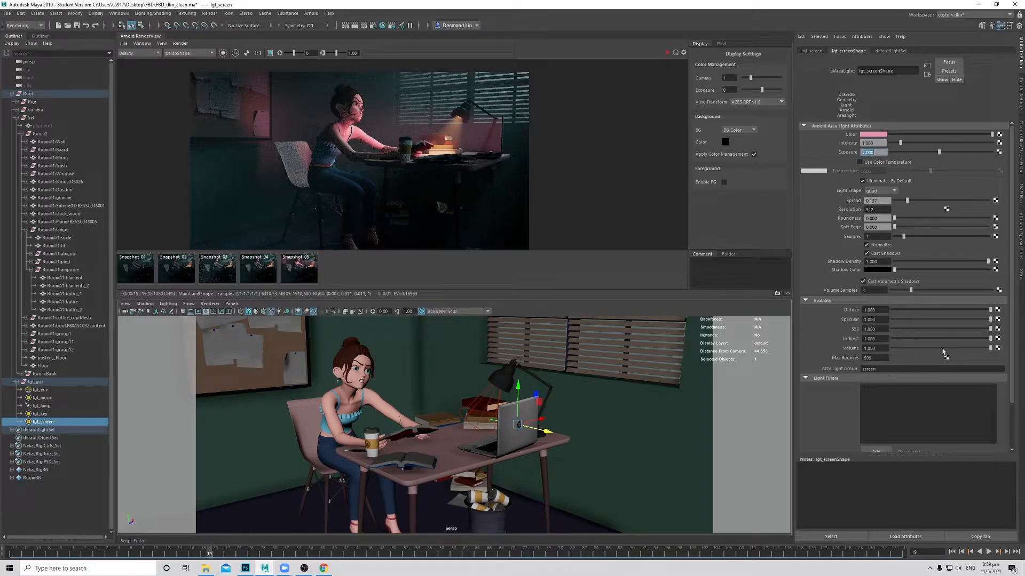
# Step: Try a volume contribution of about 0.65 for the lgt_screen light in a new render
pyautogui.scroll(-1, 942, 351)
pyautogui.moveTo(936, 327); pyautogui.dragTo(946, 329)
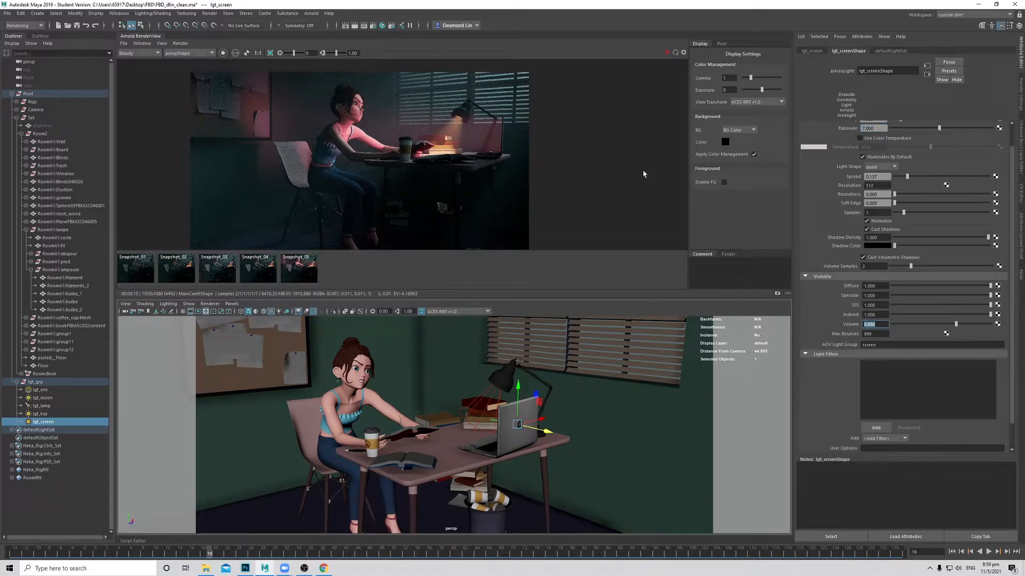
pyautogui.click(672, 54)
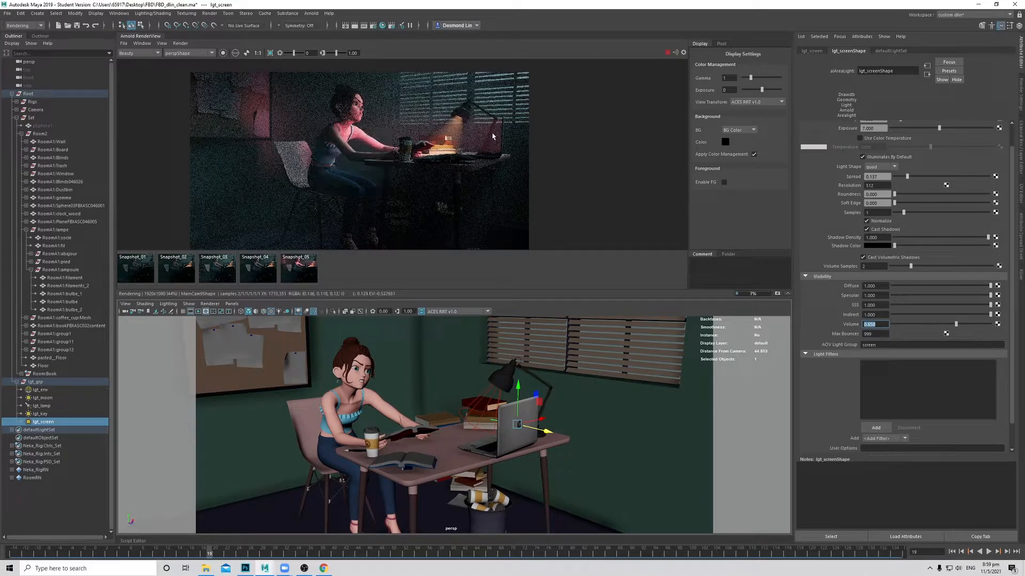
# Step: Set the lgt_screen light's volume contribution to 0.4 and render the scene again to judge it
pyautogui.click(668, 53)
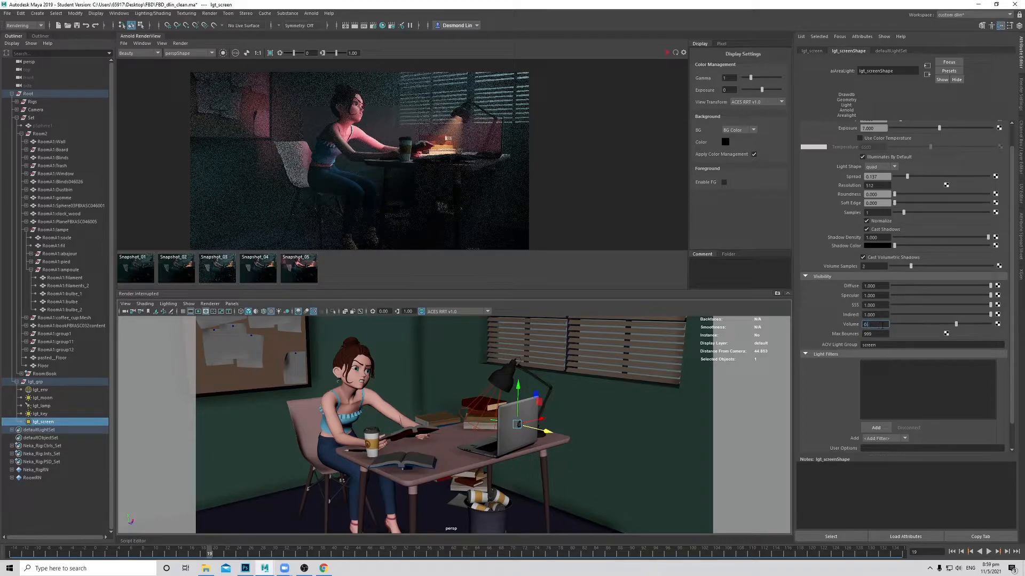
pyautogui.click(667, 53)
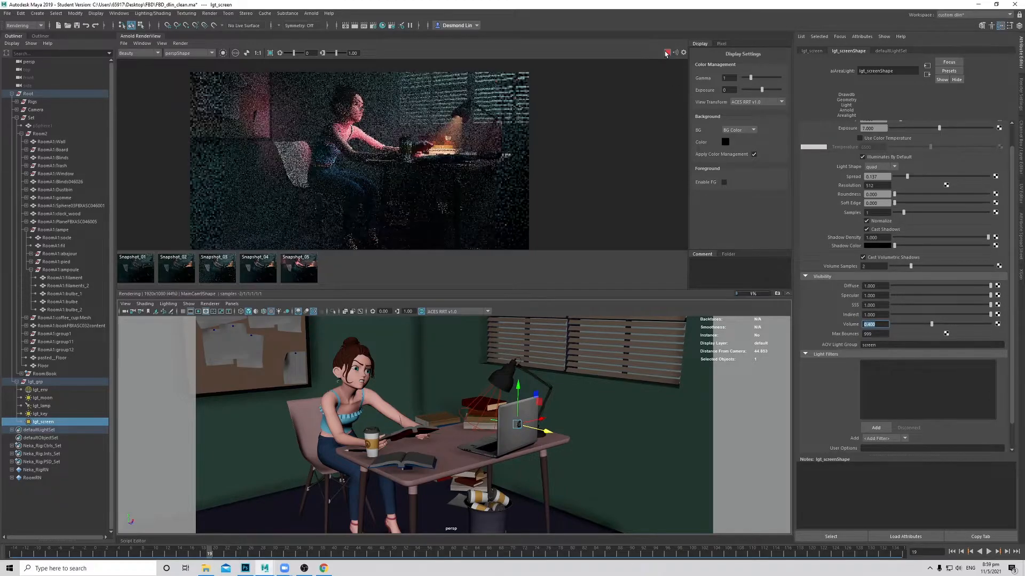
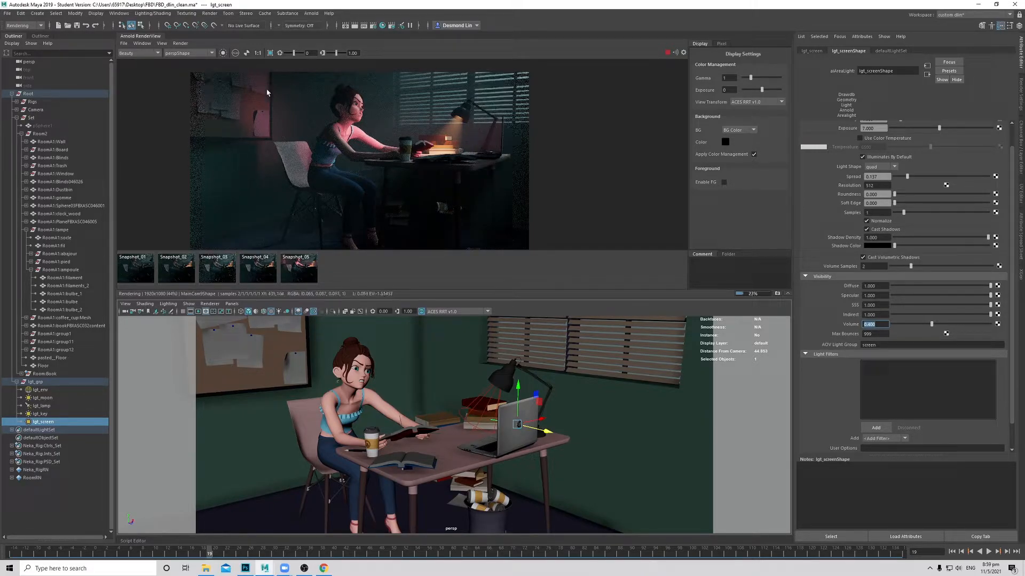
pyautogui.click(666, 52)
# Step: Fine-tune the pink colour of the lgt_screen light
pyautogui.moveTo(452, 155); pyautogui.dragTo(460, 155, button='middle')
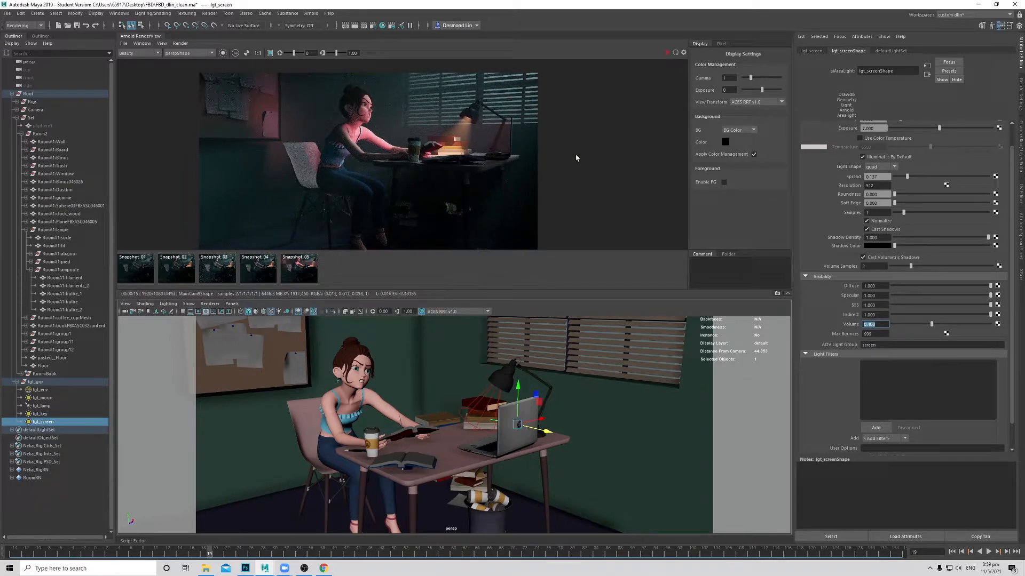
pyautogui.scroll(1, 888, 166)
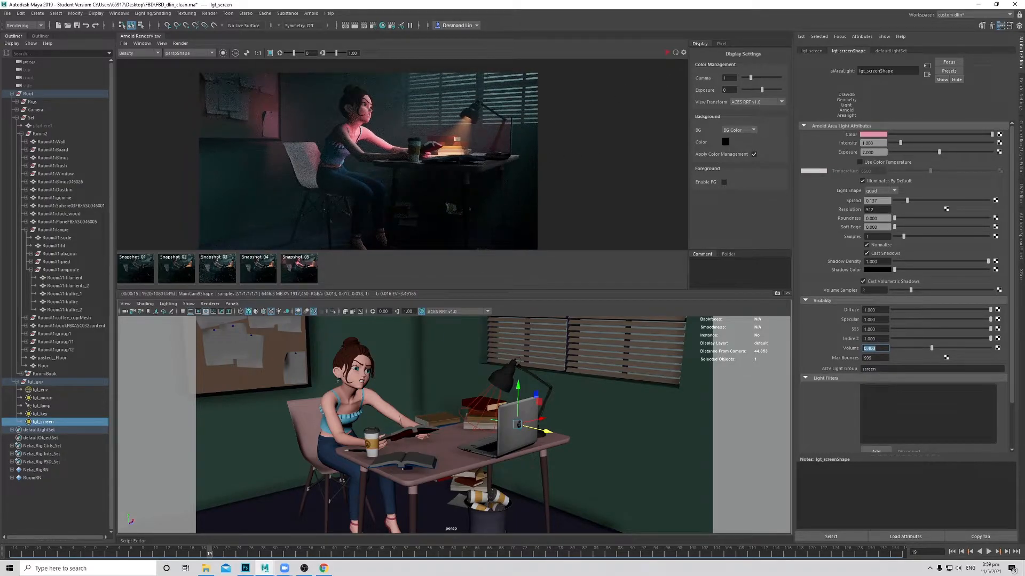
pyautogui.click(875, 137)
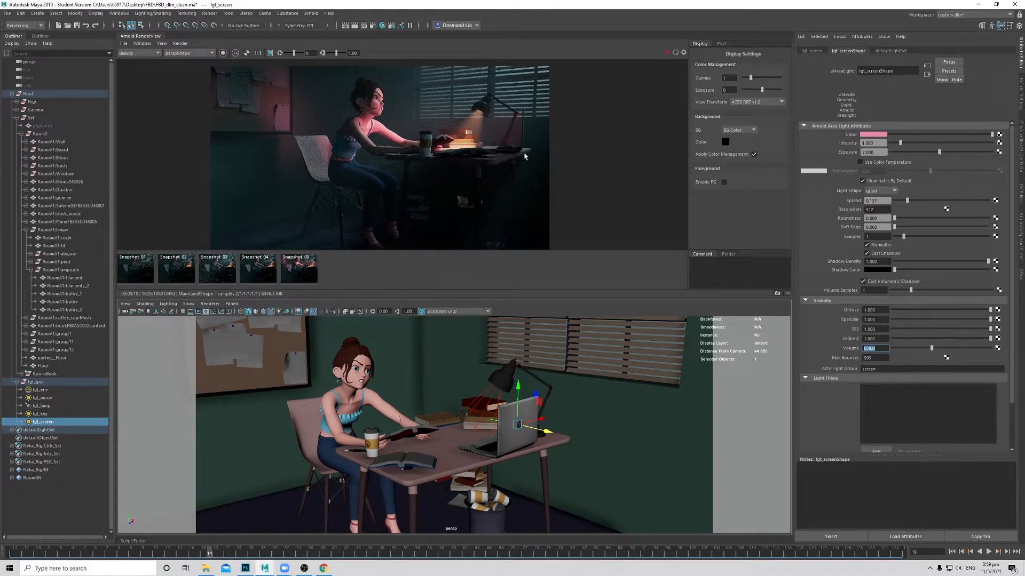
# Step: Add a Light Blocker filter to the lgt_screen light
pyautogui.scroll(-2, 825, 363)
pyautogui.click(876, 404)
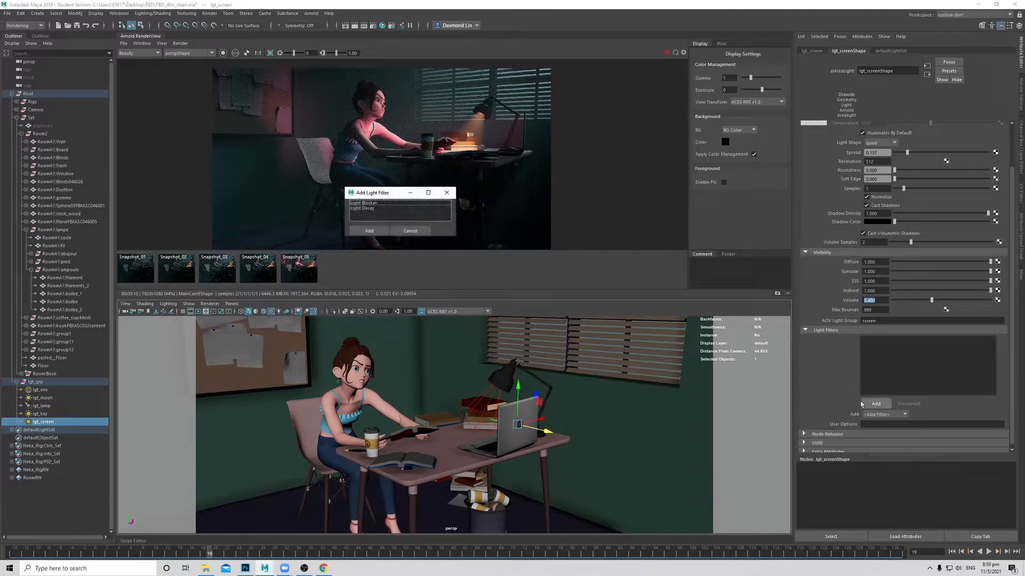
pyautogui.click(380, 204)
pyautogui.click(383, 233)
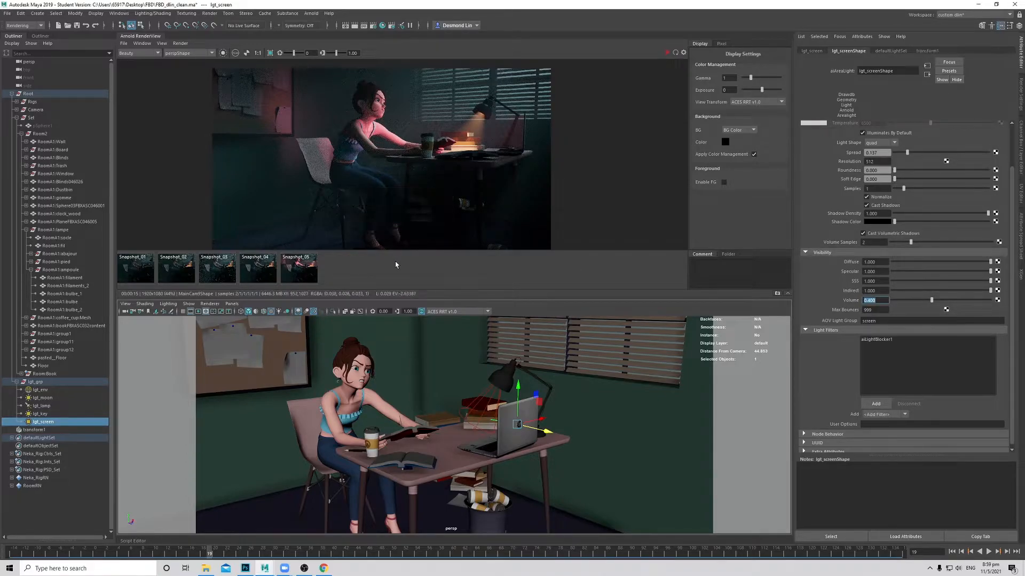
# Step: Scale up the light blocker box and fit it around the seated character in the perspective view
pyautogui.scroll(-5, 324, 435)
pyautogui.scroll(-2, 325, 435)
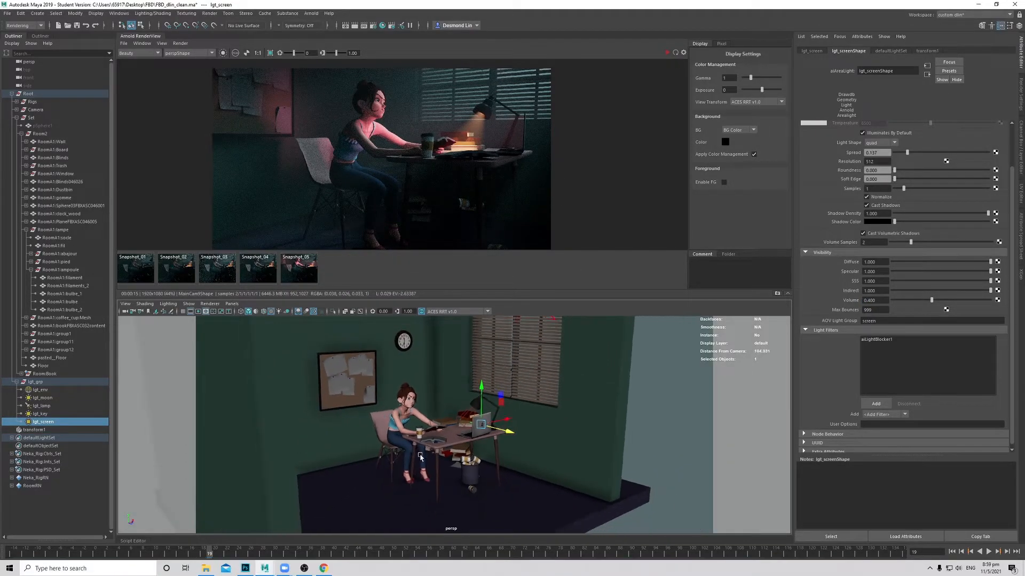
pyautogui.click(74, 430)
pyautogui.press('r')
pyautogui.moveTo(409, 407); pyautogui.dragTo(475, 409)
pyautogui.keyDown('alt'); pyautogui.moveTo(475, 416); pyautogui.dragTo(417, 453); pyautogui.keyUp('alt')
pyautogui.scroll(6, 514, 491)
pyautogui.moveTo(415, 397); pyautogui.dragTo(433, 401)
pyautogui.keyDown('alt'); pyautogui.moveTo(470, 416); pyautogui.dragTo(405, 483); pyautogui.keyUp('alt')
pyautogui.scroll(-4, 443, 452)
pyautogui.keyDown('alt'); pyautogui.moveTo(405, 482); pyautogui.dragTo(521, 330, button='right'); pyautogui.keyUp('alt')
pyautogui.keyDown('alt'); pyautogui.moveTo(427, 362); pyautogui.dragTo(515, 394); pyautogui.keyUp('alt')
pyautogui.keyDown('alt'); pyautogui.moveTo(514, 393); pyautogui.dragTo(437, 401, button='right'); pyautogui.keyUp('alt')
pyautogui.keyDown('alt'); pyautogui.moveTo(438, 400); pyautogui.dragTo(414, 406); pyautogui.keyUp('alt')
pyautogui.keyDown('alt'); pyautogui.moveTo(414, 406); pyautogui.dragTo(454, 397, button='right'); pyautogui.keyUp('alt')
# Step: Set the light blocker's density to 0.5 and, after storing a snapshot of the previous render, restart the render
pyautogui.moveTo(887, 144); pyautogui.dragTo(812, 146)
pyautogui.write('0.5')
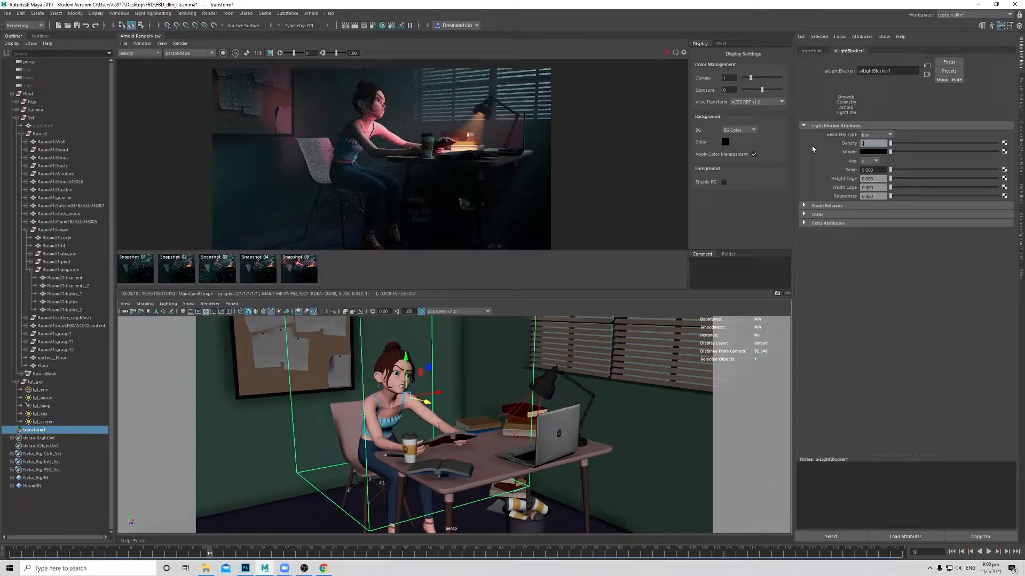
pyautogui.press('Return')
pyautogui.click(778, 294)
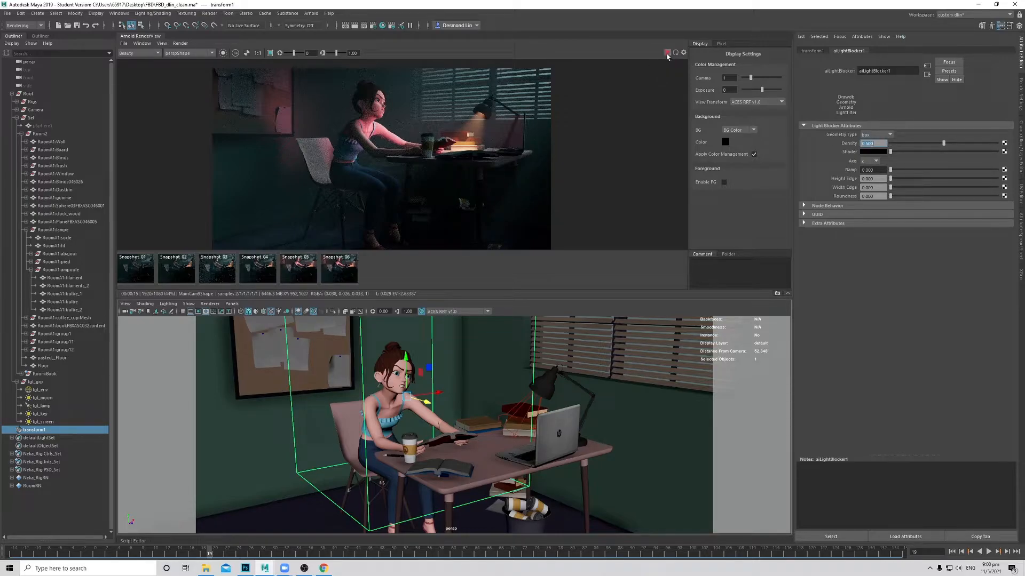
pyautogui.click(667, 53)
# Step: Compare the new render repeatedly with the latest snapshot, Snapshot_06
pyautogui.click(336, 279)
pyautogui.click(340, 277)
pyautogui.click(343, 276)
pyautogui.click(343, 275)
pyautogui.click(343, 276)
pyautogui.click(343, 276)
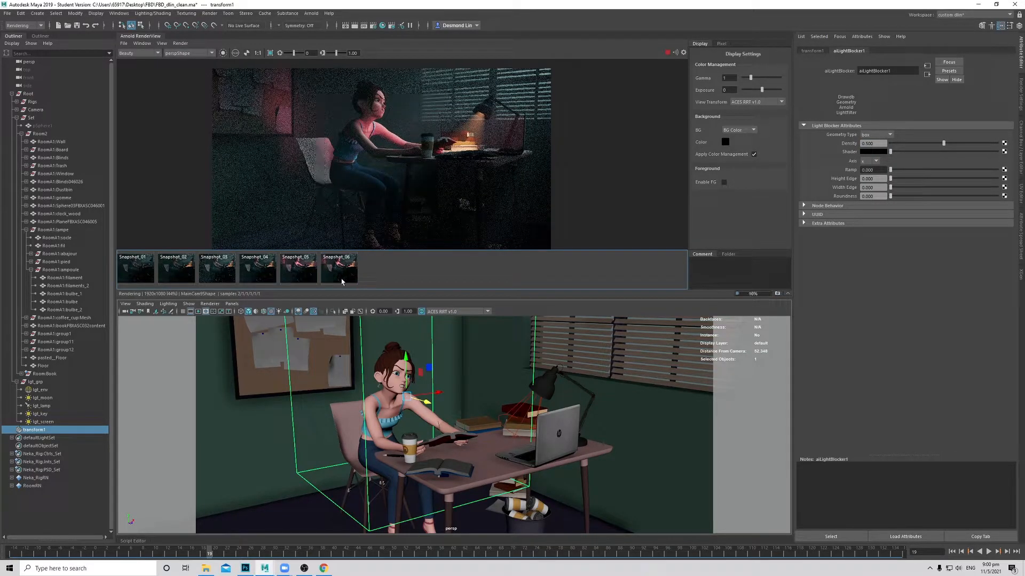
# Step: Set the light blocker's density to 0.75 and render the scene again
pyautogui.click(667, 53)
pyautogui.click(874, 143)
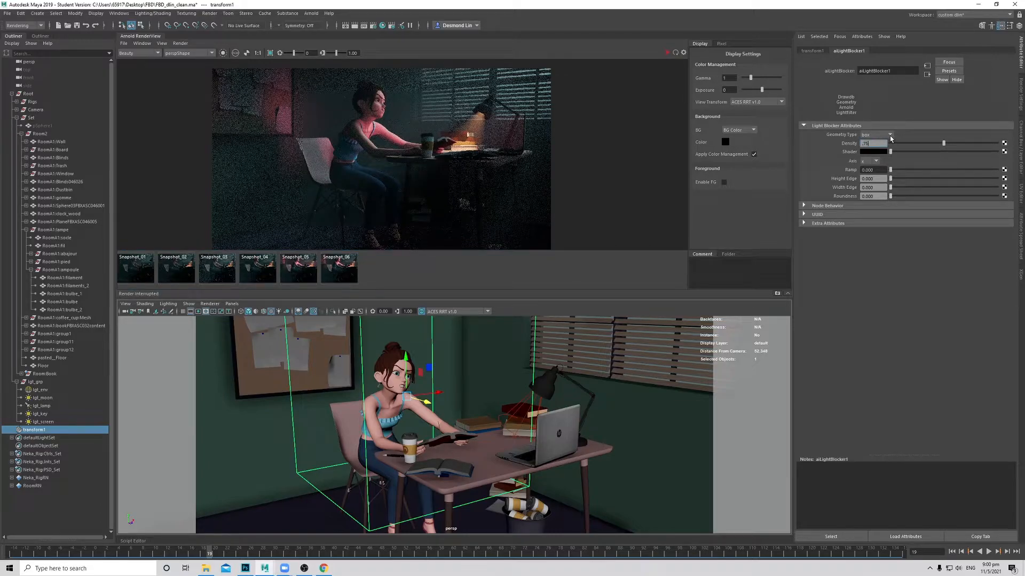
pyautogui.click(667, 53)
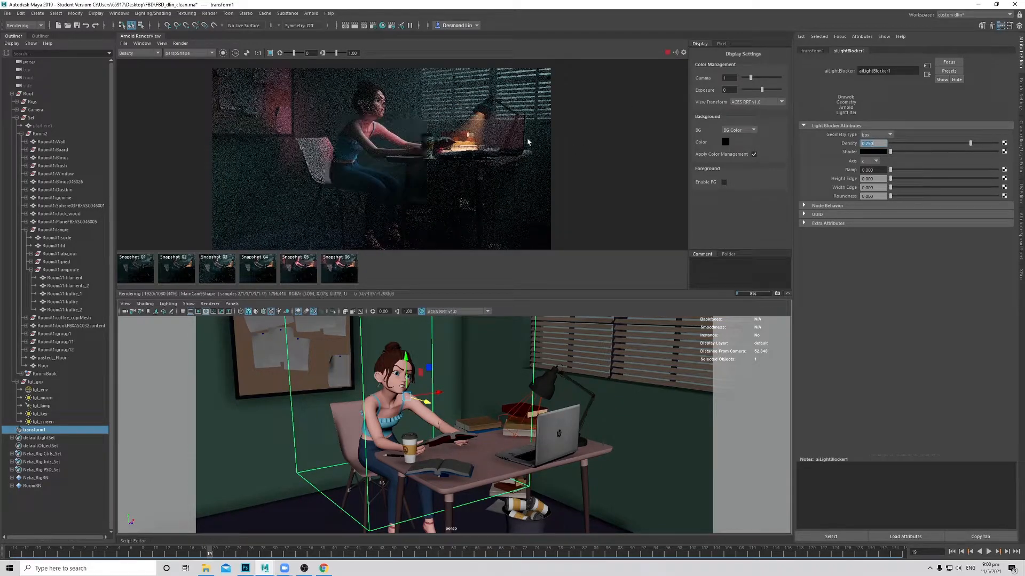
# Step: Examine how the pink screen light falls on the character, chair and pinboard in the new render
pyautogui.scroll(1, 388, 107)
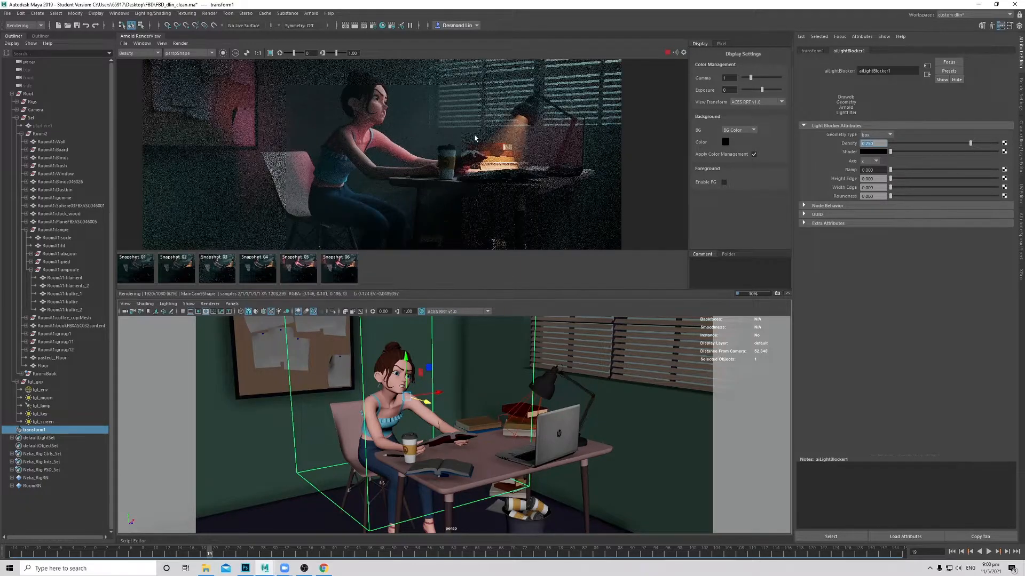
pyautogui.moveTo(386, 88); pyautogui.dragTo(391, 80, button='middle')
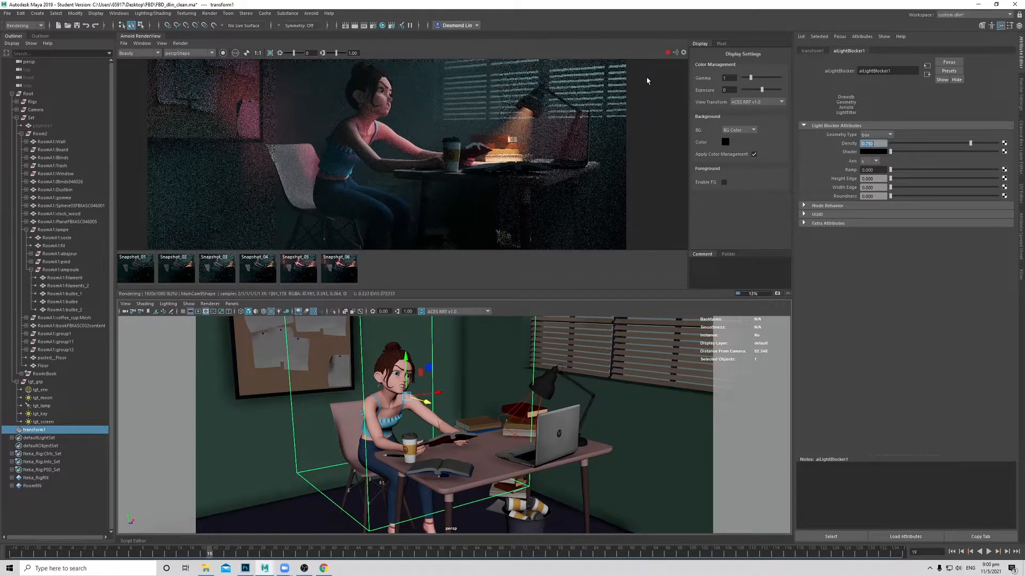
pyautogui.scroll(-2, 466, 152)
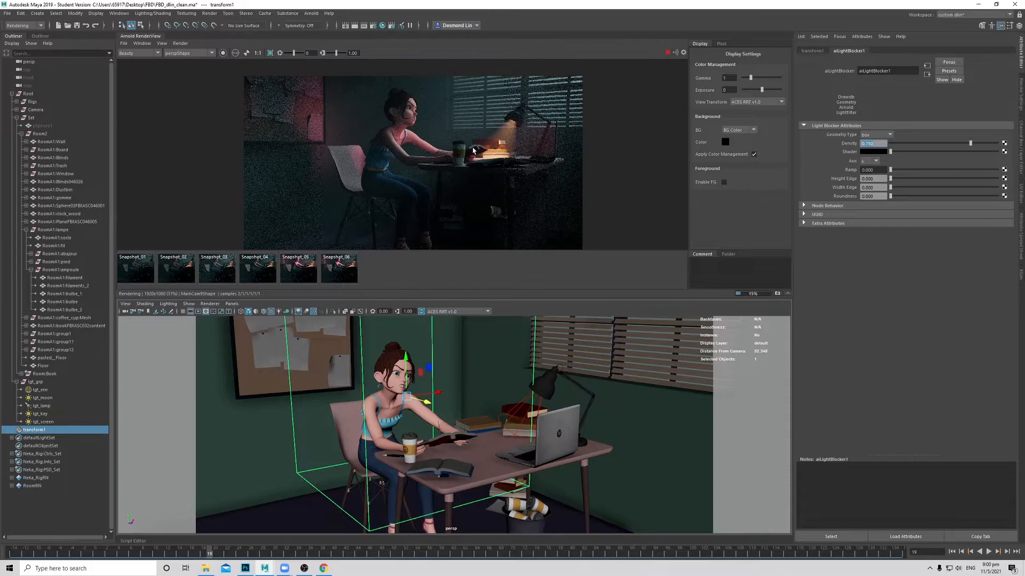
pyautogui.scroll(1, 465, 152)
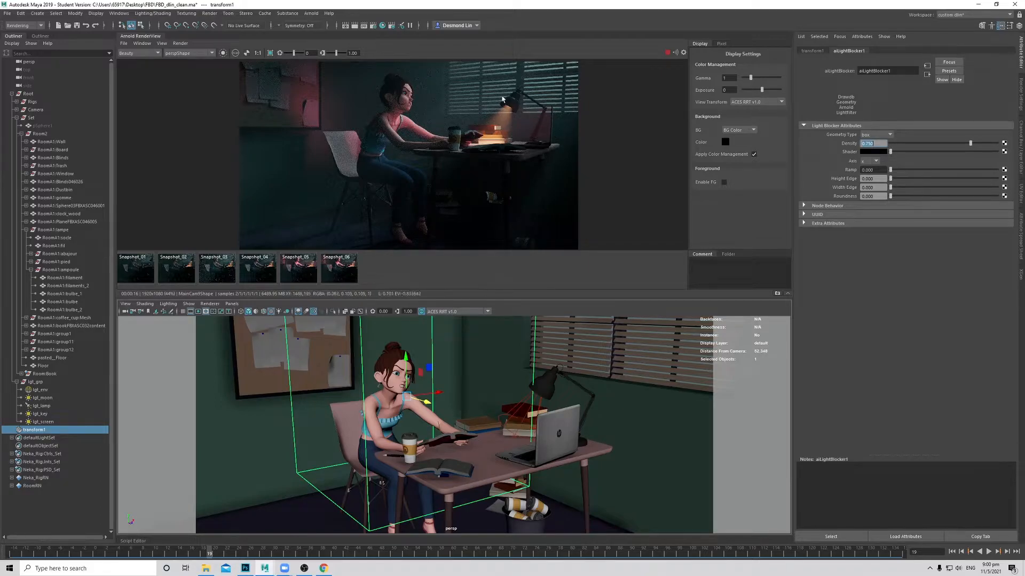
pyautogui.moveTo(506, 130); pyautogui.dragTo(504, 131, button='middle')
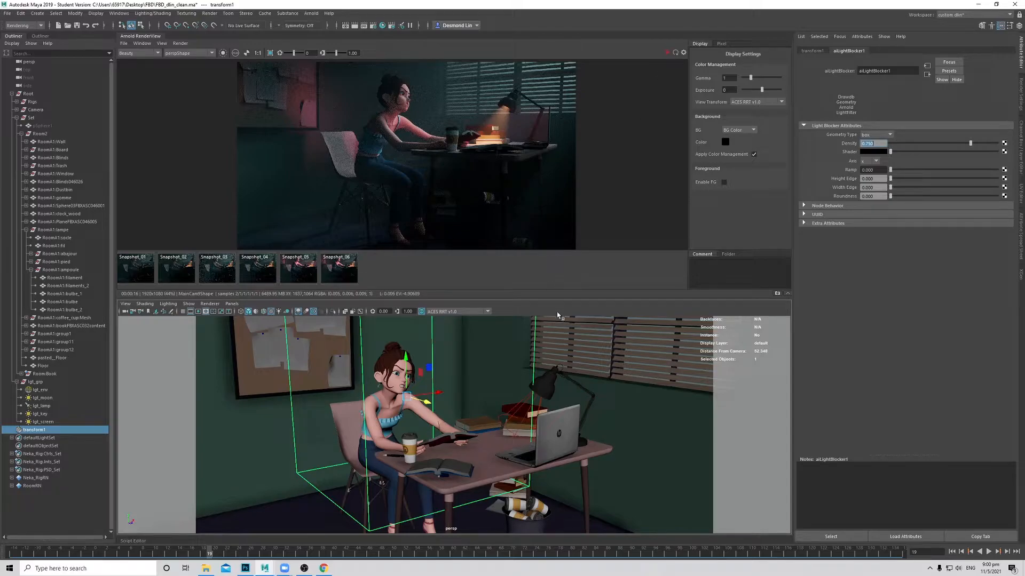
pyautogui.keyDown('alt'); pyautogui.moveTo(514, 405); pyautogui.dragTo(443, 408, button='right'); pyautogui.keyUp('alt')
pyautogui.moveTo(361, 130); pyautogui.dragTo(389, 143, button='middle')
pyautogui.scroll(2, 388, 143)
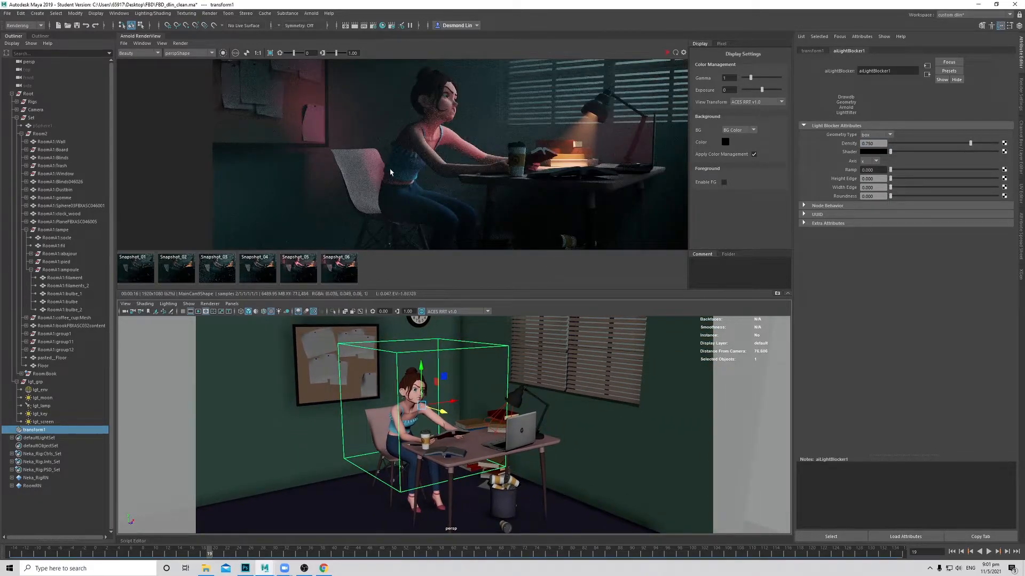
pyautogui.scroll(2, 387, 156)
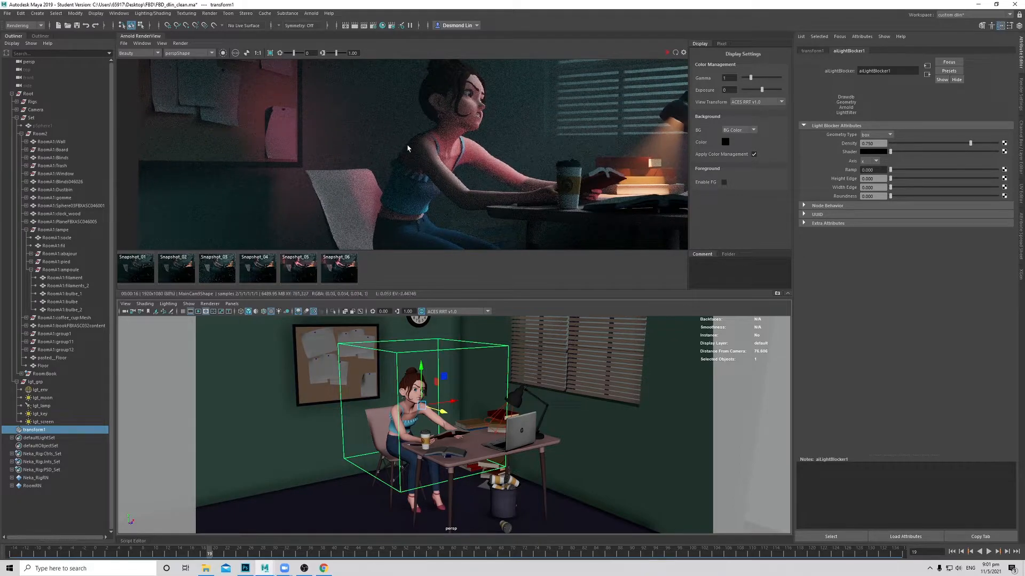
pyautogui.scroll(-2, 411, 149)
pyautogui.scroll(-2, 401, 152)
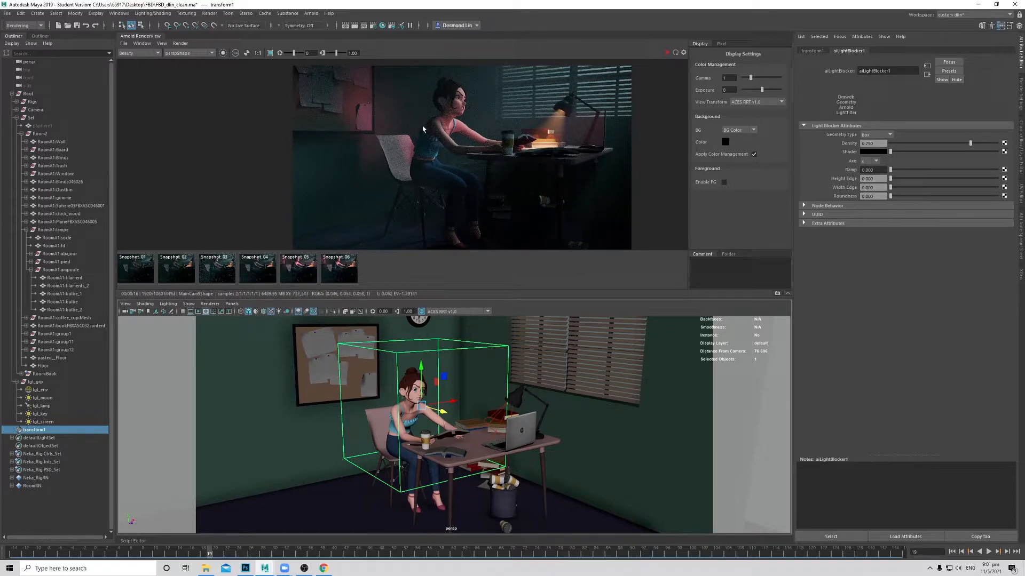
pyautogui.moveTo(411, 109); pyautogui.dragTo(422, 131, button='middle')
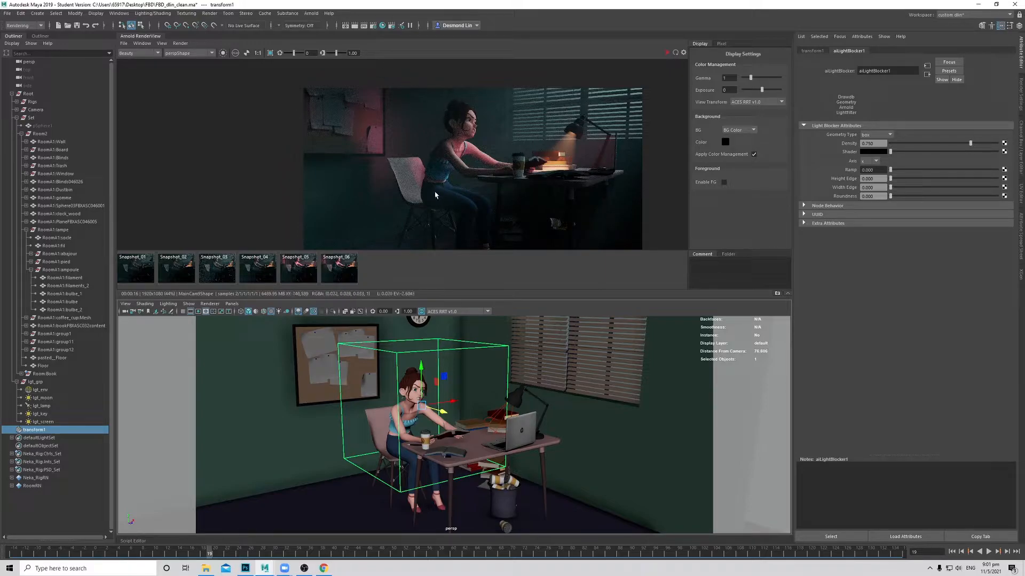
# Step: Create an Arnold area light, rename it lgt_door and place it in the lgt_grp group
pyautogui.moveTo(458, 156); pyautogui.dragTo(388, 128, button='middle')
pyautogui.keyDown('alt'); pyautogui.moveTo(576, 437); pyautogui.dragTo(520, 453, button='right'); pyautogui.keyUp('alt')
pyautogui.keyDown('alt'); pyautogui.moveTo(520, 453); pyautogui.dragTo(439, 456); pyautogui.keyUp('alt')
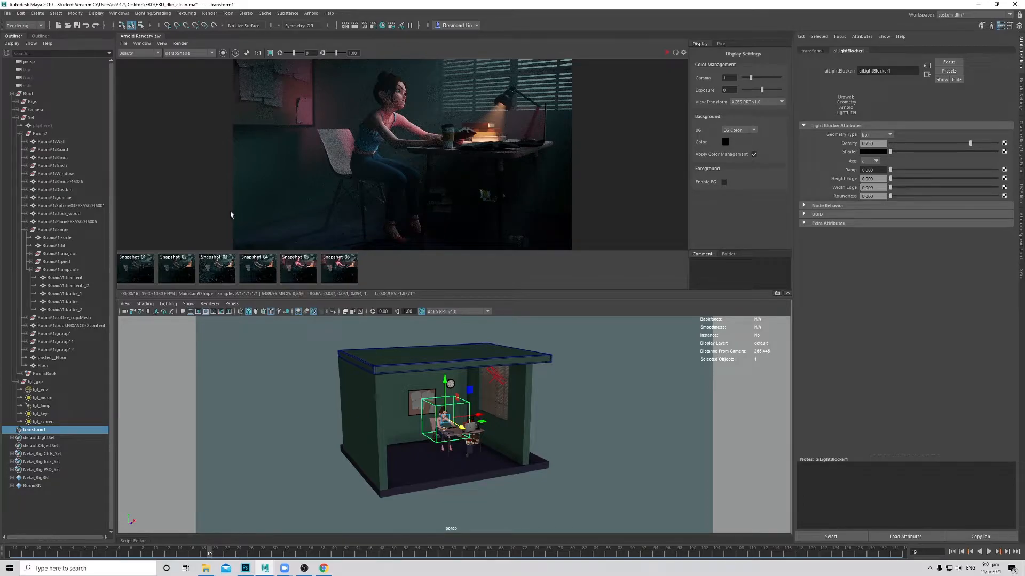
pyautogui.click(311, 14)
pyautogui.moveTo(331, 53)
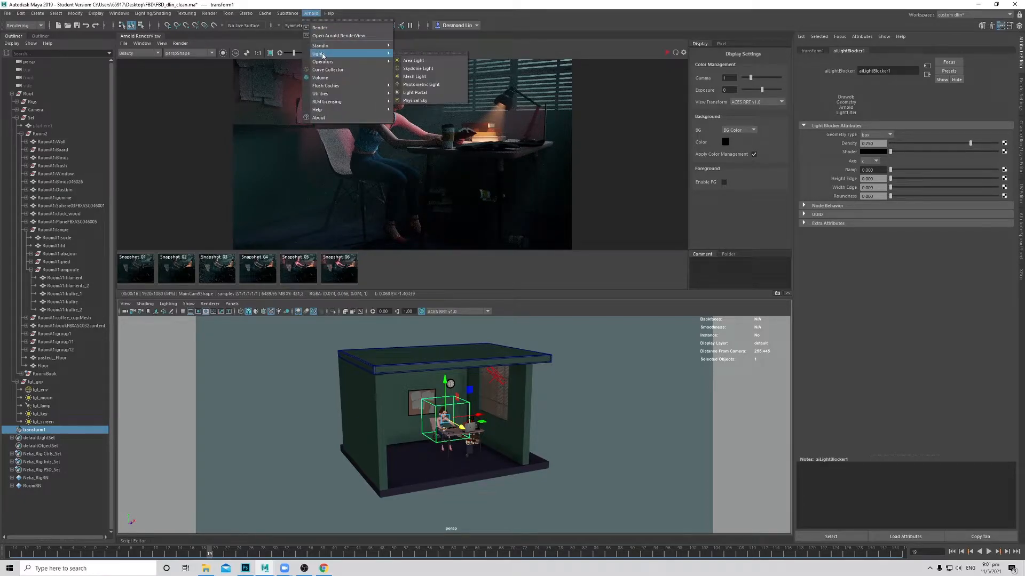
pyautogui.click(413, 60)
pyautogui.doubleClick(48, 438)
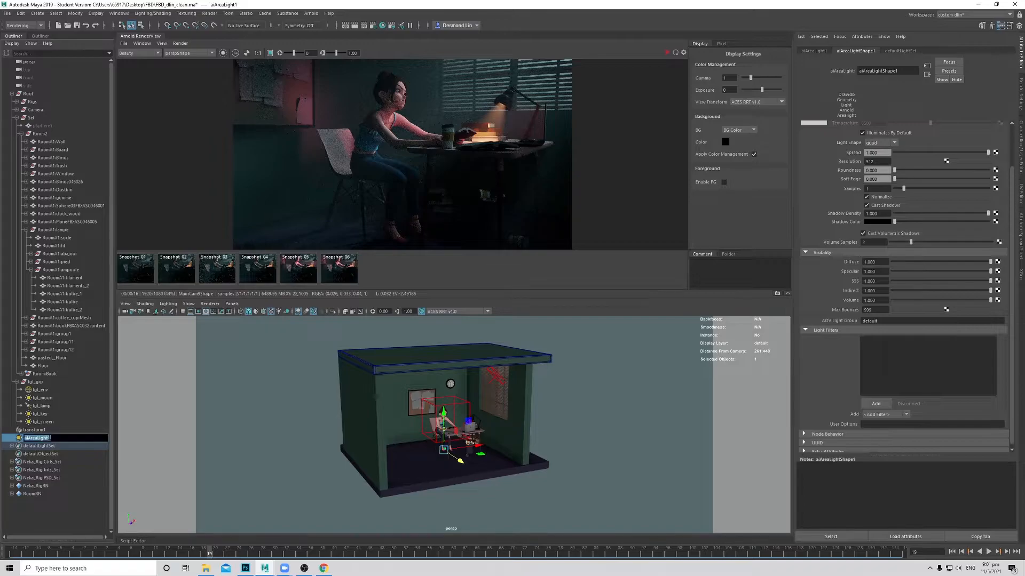
pyautogui.write('l')
pyautogui.press('Return')
pyautogui.moveTo(53, 438); pyautogui.dragTo(59, 383, button='middle')
# Step: Assign the door light to the AOV light group "door" and bring up the render's AOV settings
pyautogui.click(875, 324)
pyautogui.write('door')
pyautogui.press('Return')
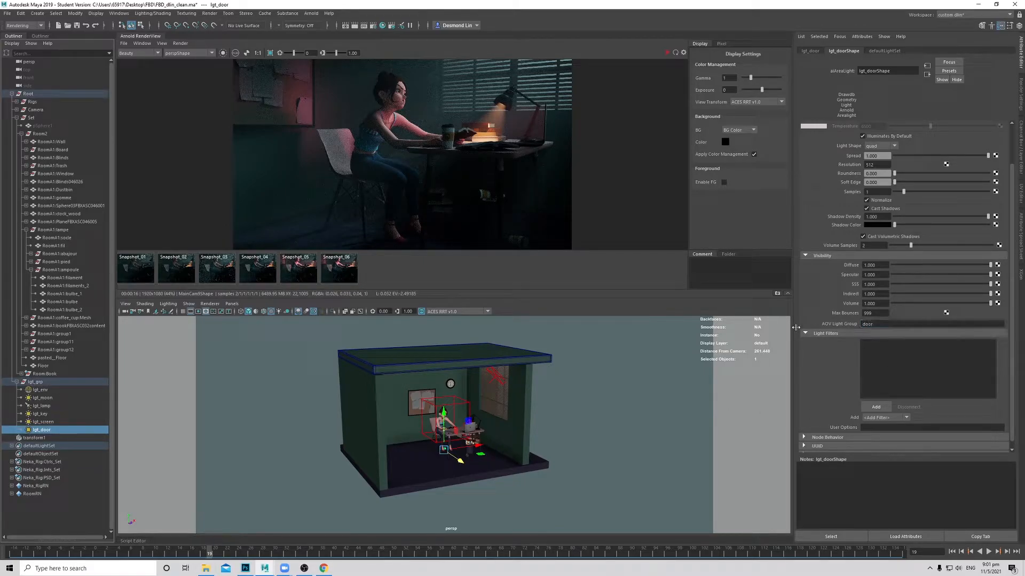
pyautogui.click(1021, 101)
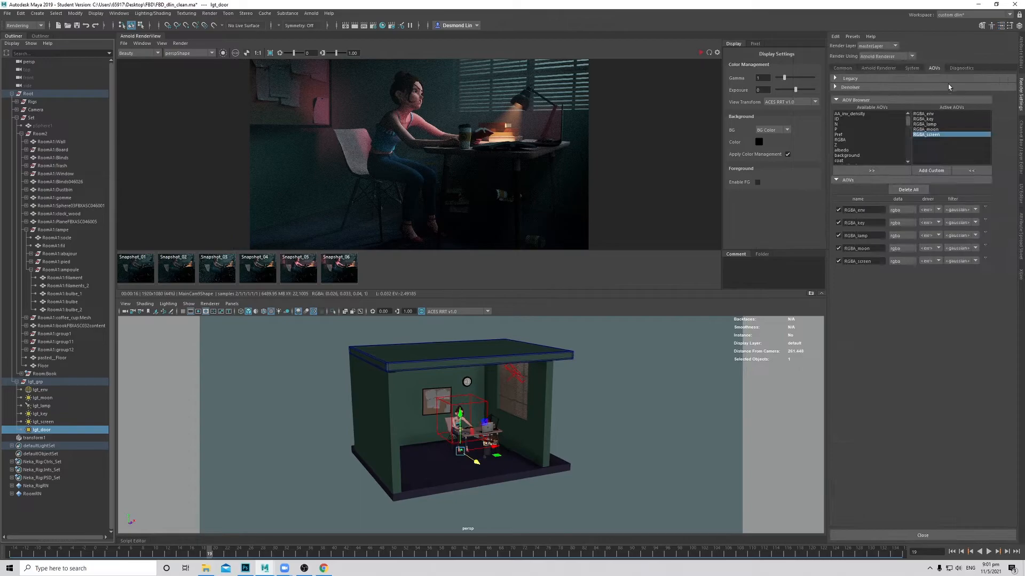
# Step: Set the door light's exposure to 10 and its soft edge to 0.906
pyautogui.click(1020, 52)
pyautogui.scroll(3, 887, 145)
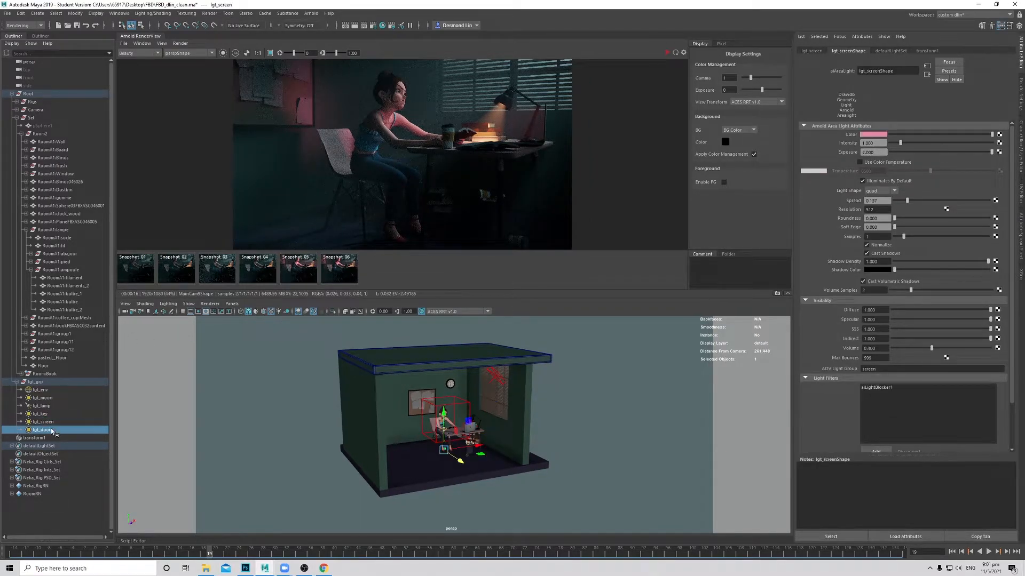
pyautogui.click(882, 153)
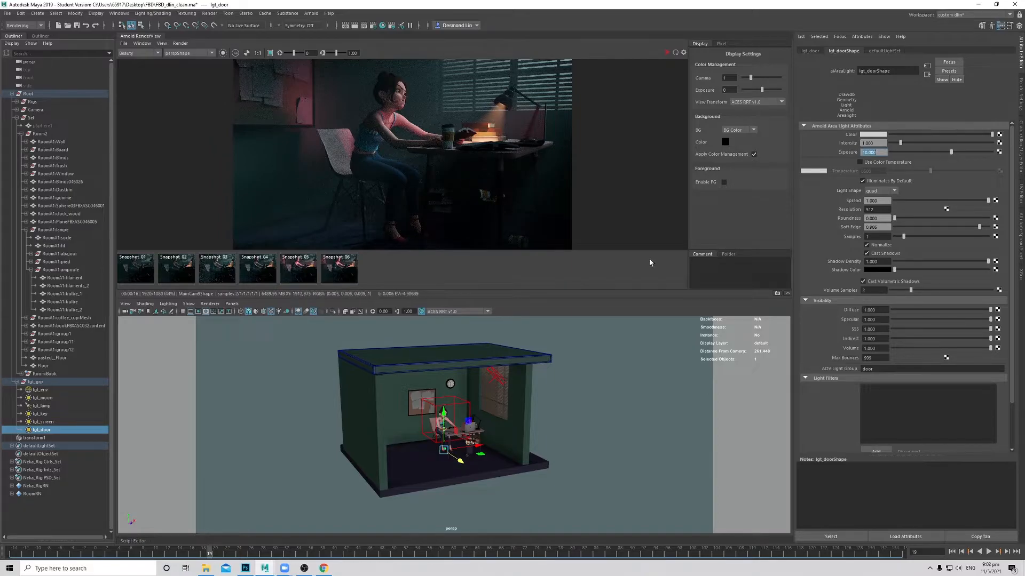
pyautogui.click(52, 422)
pyautogui.click(48, 430)
# Step: Place the door light at the room's open front beside the character, scale it to a tall narrow rectangle and rotate it into the room
pyautogui.scroll(-3, 519, 486)
pyautogui.moveTo(463, 453); pyautogui.dragTo(435, 437)
pyautogui.press('r')
pyautogui.moveTo(435, 446)
pyautogui.keyDown('alt'); pyautogui.mouseDown()
pyautogui.moveTo(463, 464)
pyautogui.moveTo(430, 459)
pyautogui.mouseUp(); pyautogui.keyUp('alt')
pyautogui.scroll(4, 430, 459)
pyautogui.keyDown('alt'); pyautogui.moveTo(430, 458); pyautogui.dragTo(478, 427, button='middle'); pyautogui.keyUp('alt')
pyautogui.keyDown('alt'); pyautogui.moveTo(477, 426); pyautogui.dragTo(440, 451); pyautogui.keyUp('alt')
pyautogui.press('e')
pyautogui.press('r')
pyautogui.press('e')
pyautogui.scroll(-2, 475, 170)
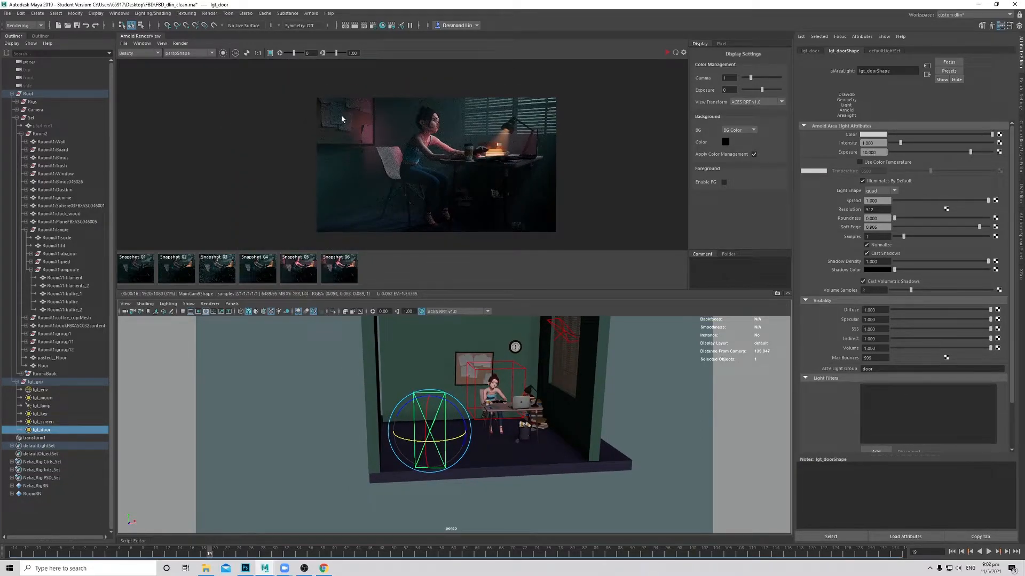
pyautogui.moveTo(350, 128); pyautogui.dragTo(361, 124, button='middle')
pyautogui.keyDown('alt'); pyautogui.moveTo(446, 454); pyautogui.dragTo(442, 356); pyautogui.keyUp('alt')
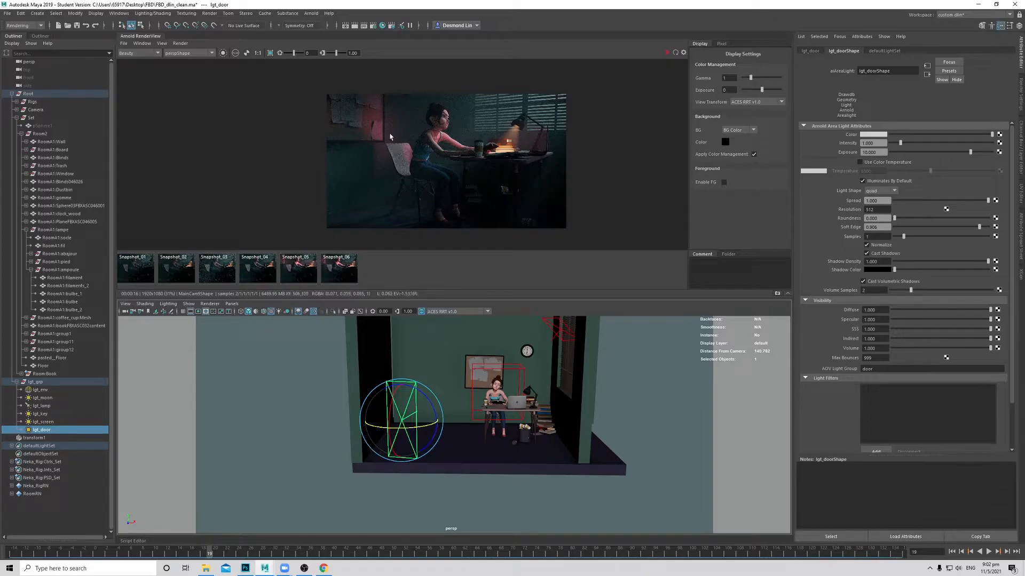
pyautogui.keyDown('alt'); pyautogui.moveTo(424, 434); pyautogui.dragTo(566, 392); pyautogui.keyUp('alt')
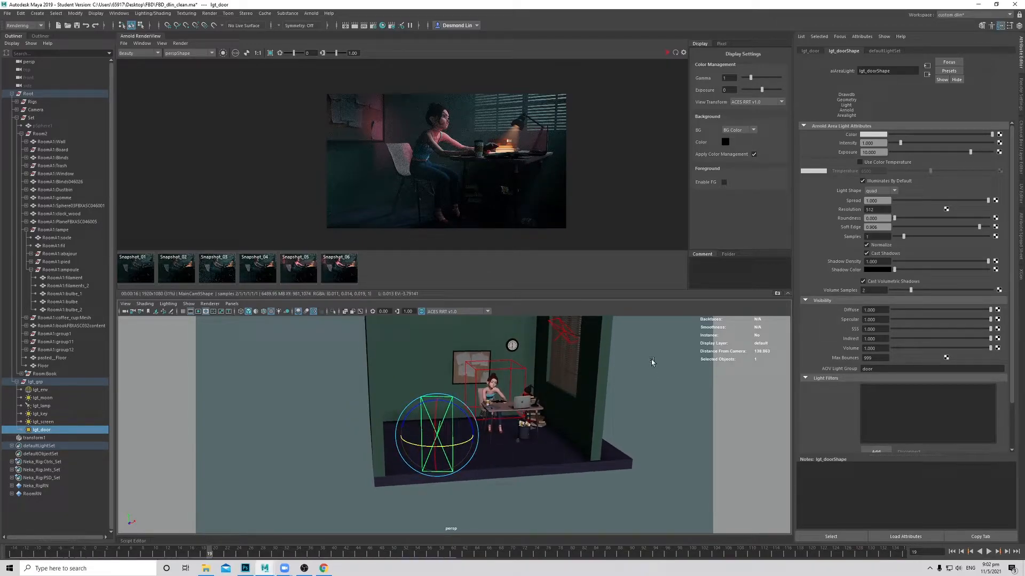
# Step: Add a custom AOV named RGBA_door and refresh the render
pyautogui.click(1021, 92)
pyautogui.click(931, 170)
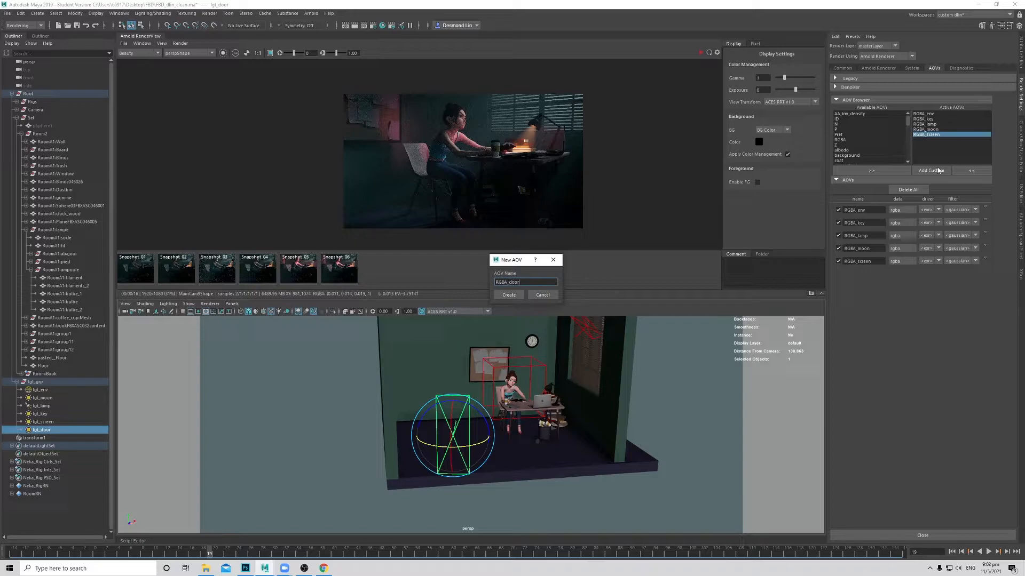
pyautogui.write('RGBA_door')
pyautogui.press('Return')
pyautogui.click(698, 51)
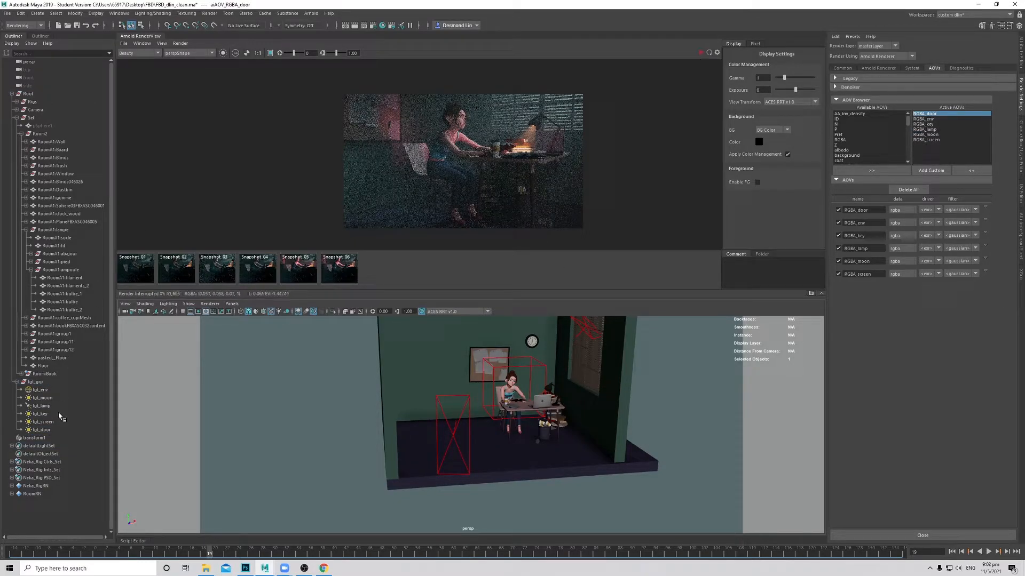
# Step: Set the door light's volume contribution to 0, render again and display the RGBA_door pass
pyautogui.click(57, 430)
pyautogui.click(1020, 53)
pyautogui.moveTo(911, 347); pyautogui.dragTo(852, 351)
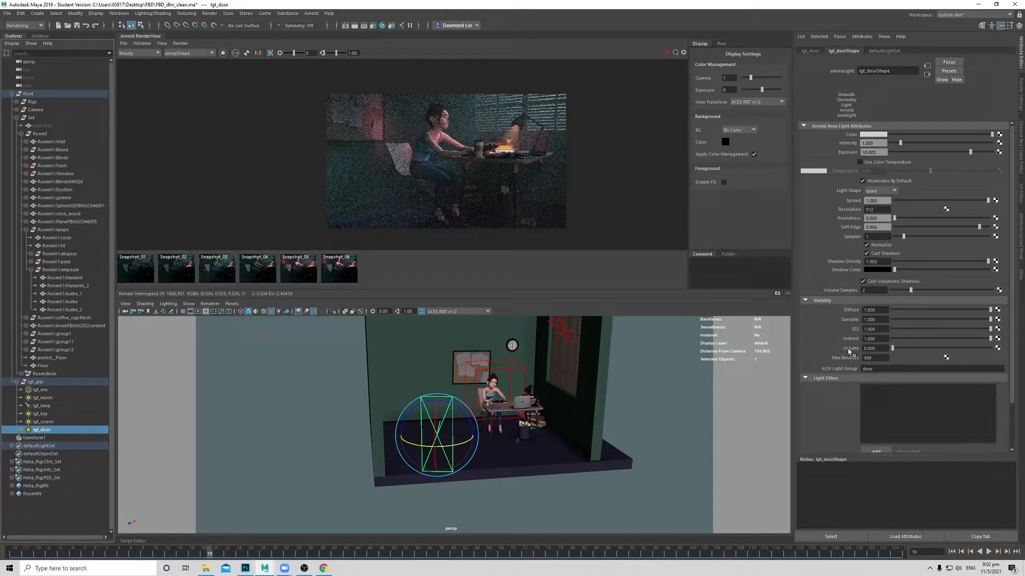
pyautogui.click(666, 54)
pyautogui.click(151, 54)
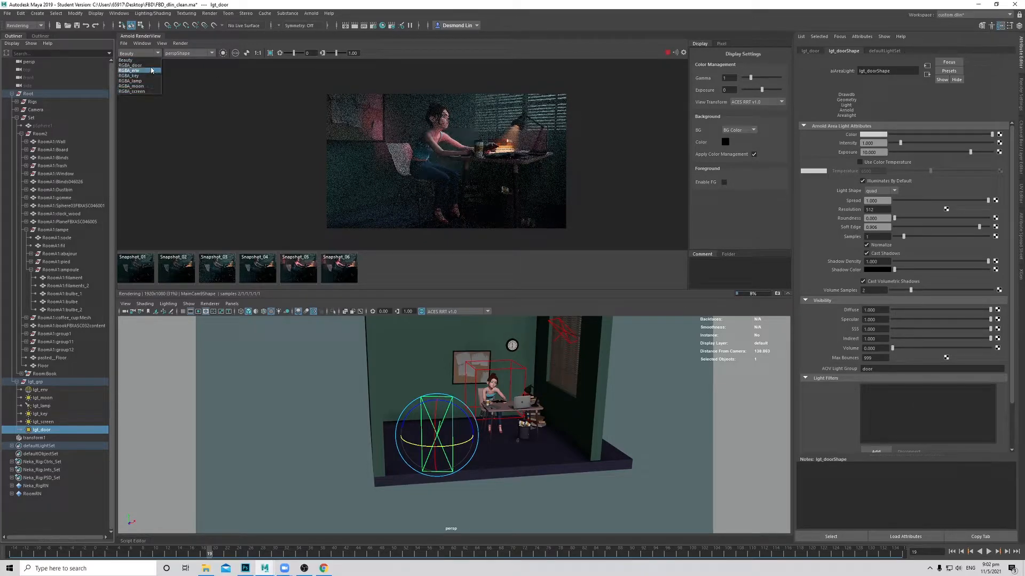
pyautogui.click(143, 65)
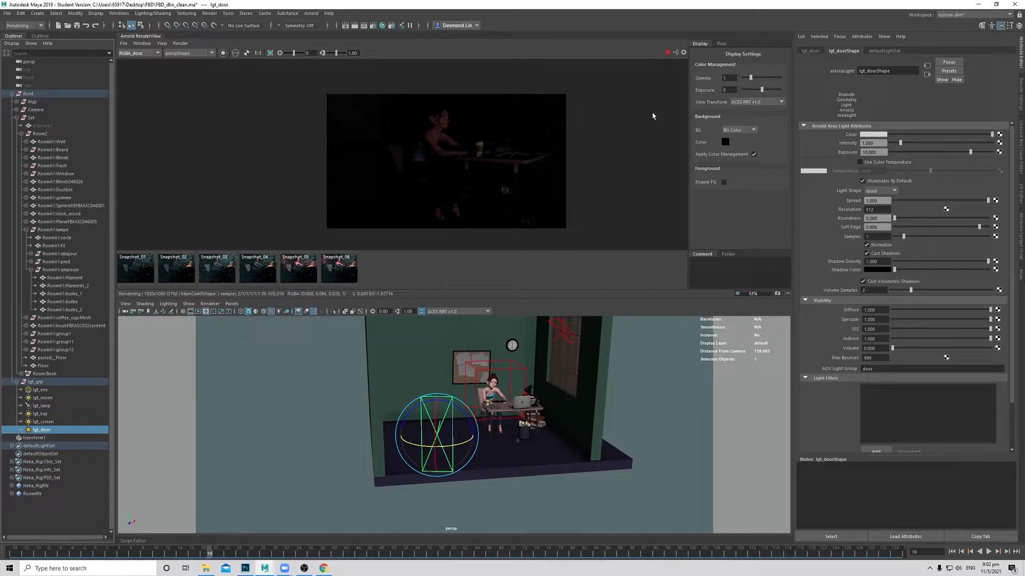
# Step: Set the door light's spread to 0.172, aim it at the back wall by looking through it, and test the render
pyautogui.click(667, 53)
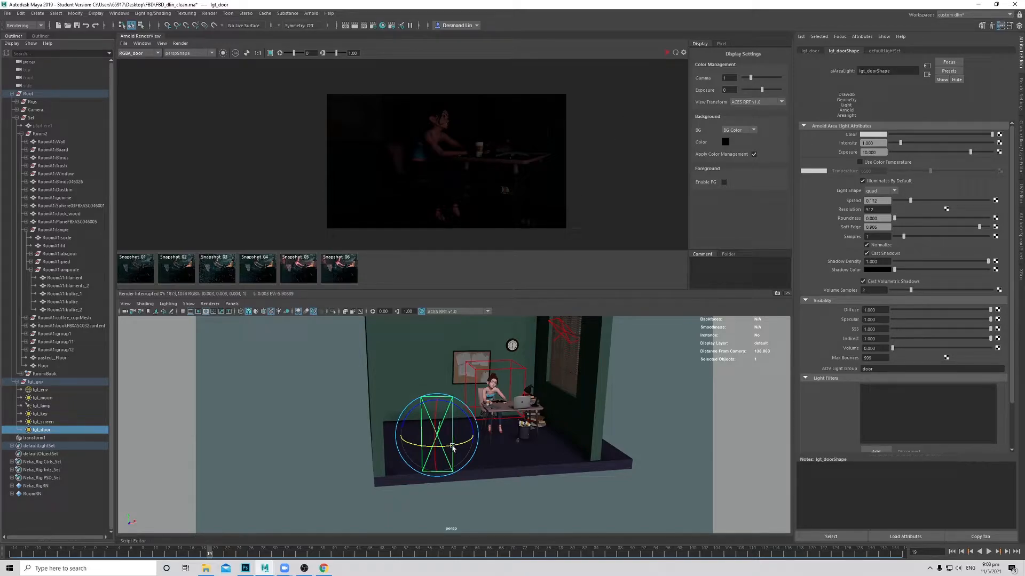
pyautogui.click(231, 304)
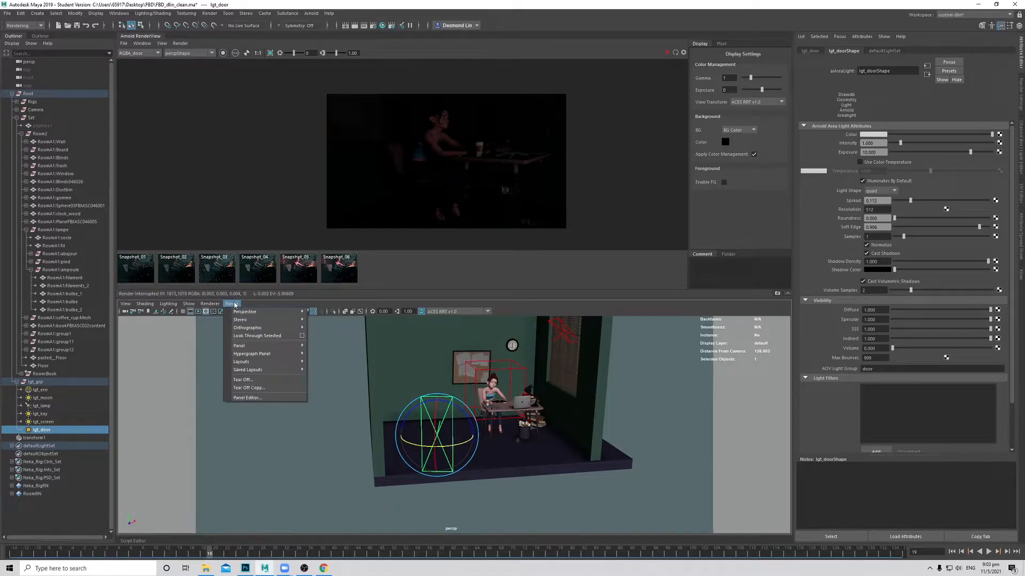
pyautogui.click(249, 338)
pyautogui.keyDown('alt'); pyautogui.moveTo(470, 448); pyautogui.dragTo(456, 450); pyautogui.keyUp('alt')
pyautogui.click(667, 53)
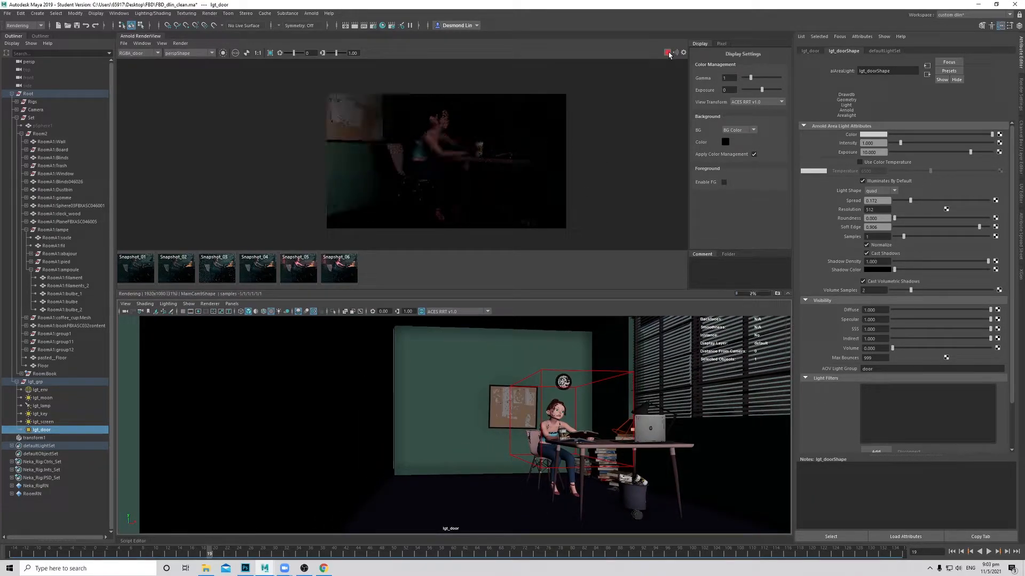
pyautogui.click(668, 53)
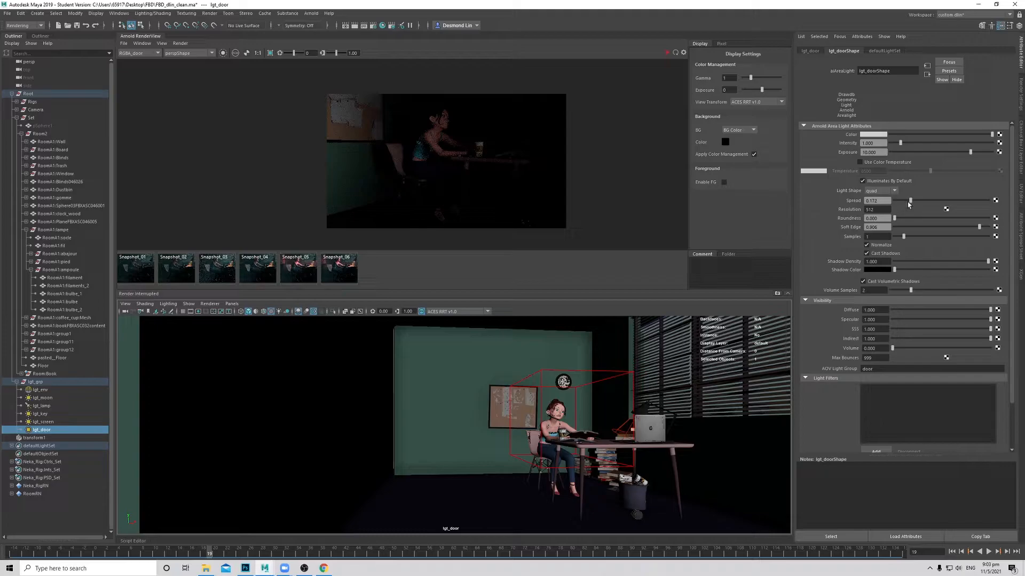
# Step: Narrow the door light's spread to 0.064, re-aim it through its own view and test the render
pyautogui.moveTo(900, 201); pyautogui.dragTo(900, 202)
pyautogui.click(667, 53)
pyautogui.moveTo(583, 407)
pyautogui.keyDown('alt'); pyautogui.mouseDown()
pyautogui.moveTo(568, 406)
pyautogui.moveTo(582, 409)
pyautogui.mouseUp(); pyautogui.keyUp('alt')
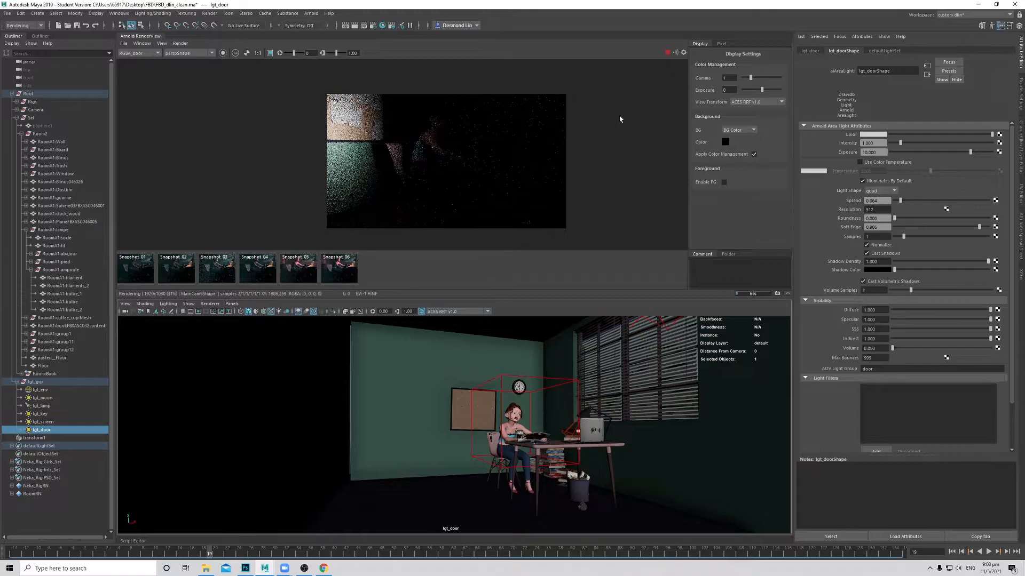
pyautogui.click(667, 52)
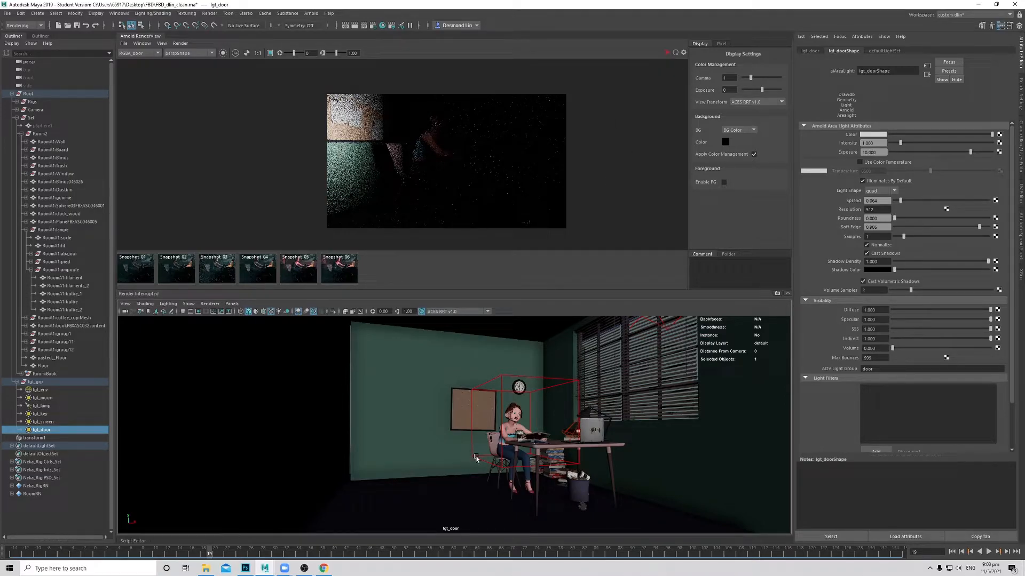
# Step: Return to the perspective view and reduce the door light's height
pyautogui.press('space')
pyautogui.moveTo(475, 456); pyautogui.dragTo(480, 439)
pyautogui.scroll(-2, 531, 450)
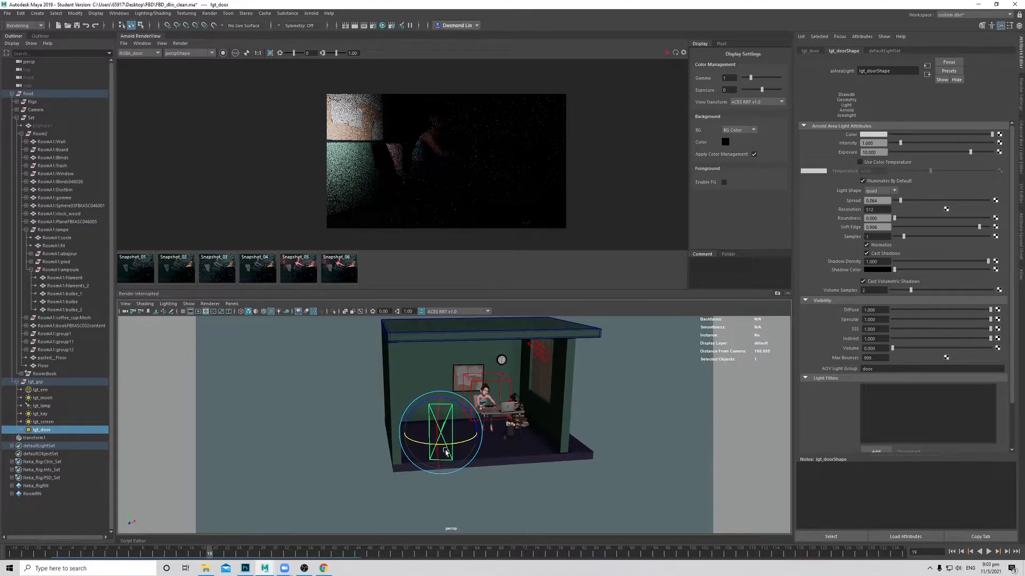
pyautogui.scroll(3, 439, 353)
pyautogui.press('r')
pyautogui.moveTo(429, 396); pyautogui.dragTo(449, 434)
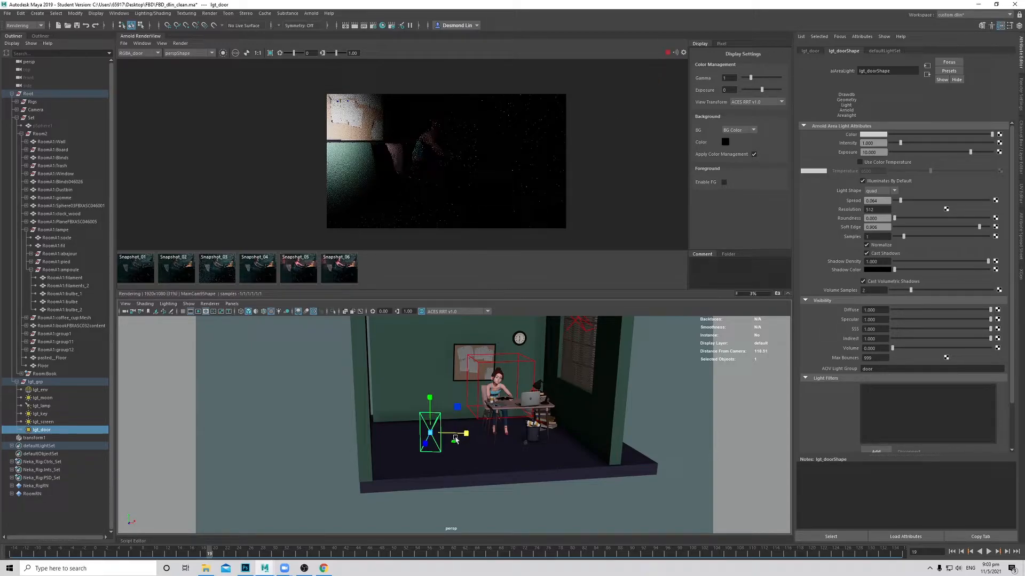
# Step: Rotate the door light horizontally between the wall and the character, test rendering its direction
pyautogui.press('e')
pyautogui.moveTo(460, 439); pyautogui.dragTo(449, 440)
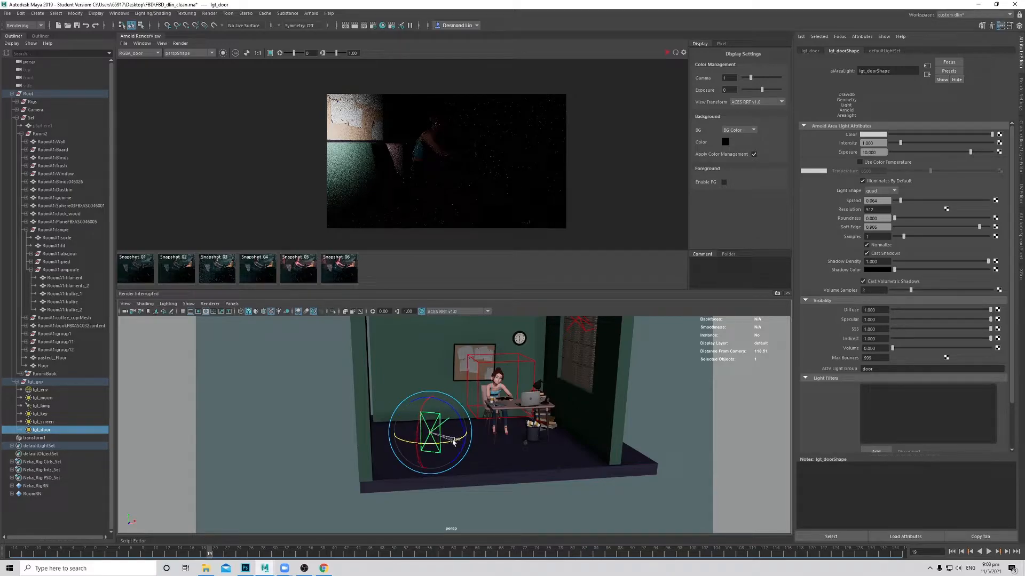
pyautogui.click(668, 53)
pyautogui.click(668, 53)
pyautogui.moveTo(432, 442); pyautogui.dragTo(436, 444)
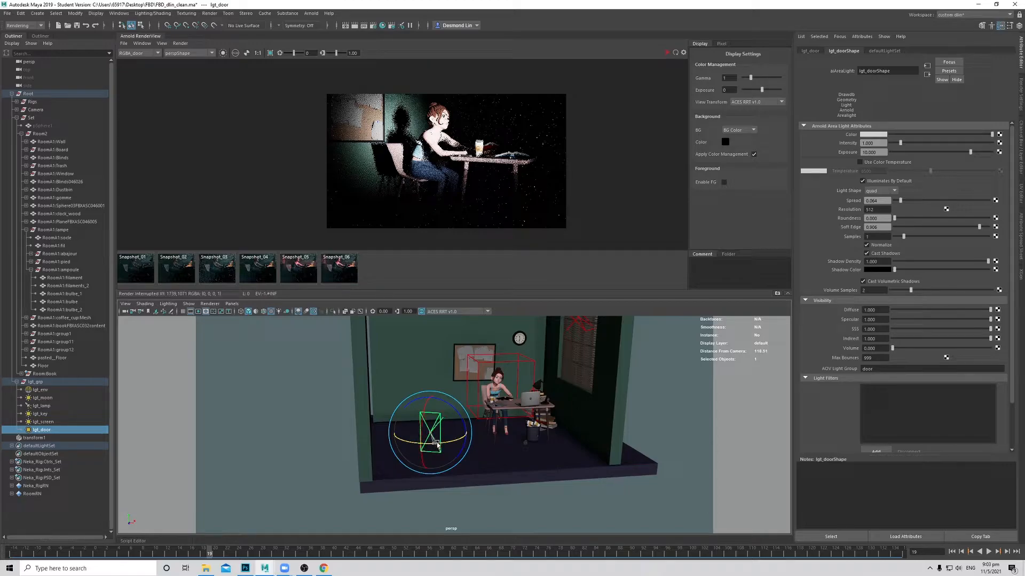
# Step: Set the door light's spread to 0.047, roundness to 0.069 and soft edge to 1, and render the result
pyautogui.click(668, 53)
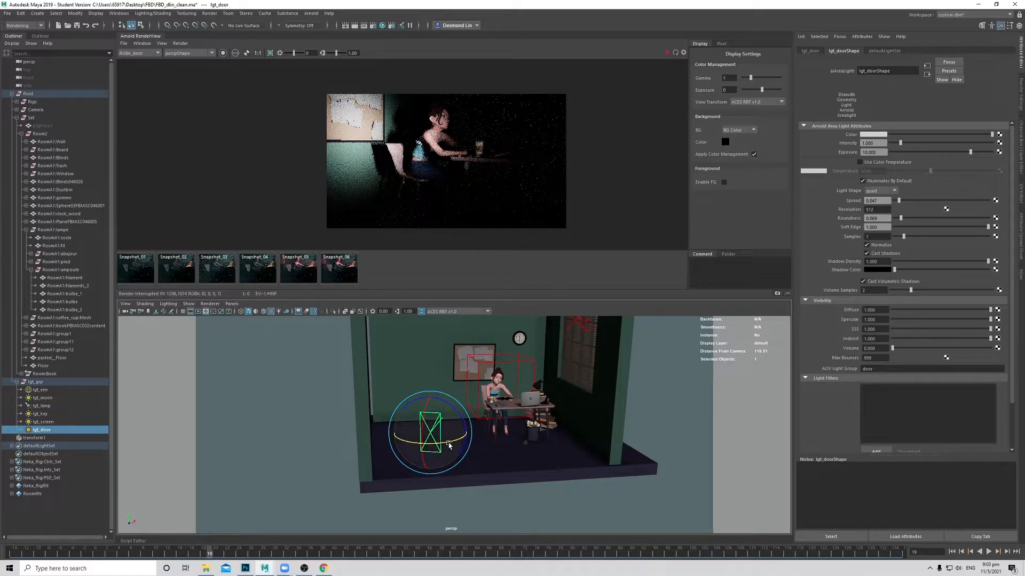
pyautogui.keyDown('alt'); pyautogui.moveTo(466, 177); pyautogui.dragTo(459, 167, button='middle'); pyautogui.keyUp('alt')
pyautogui.scroll(2, 531, 144)
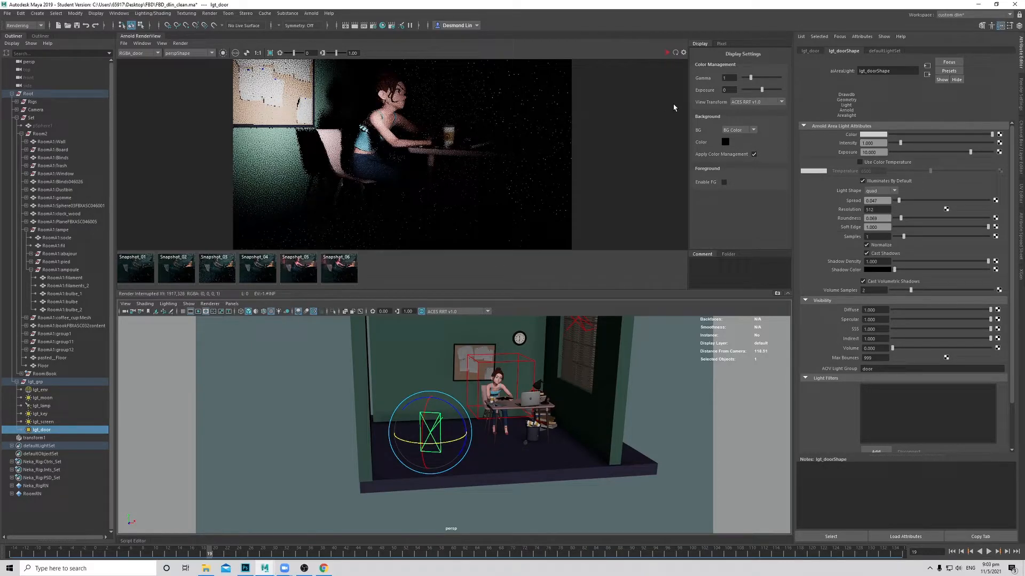
pyautogui.click(666, 54)
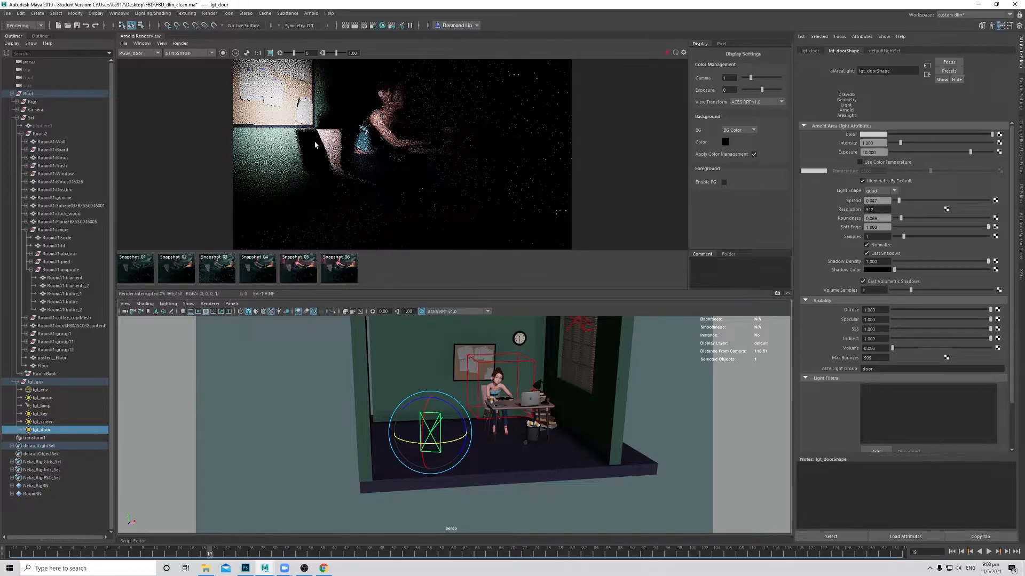
# Step: Stretch the door light vertically into a tall rectangle and test the render
pyautogui.scroll(-2, 454, 229)
pyautogui.press('r')
pyautogui.moveTo(430, 400); pyautogui.dragTo(430, 366)
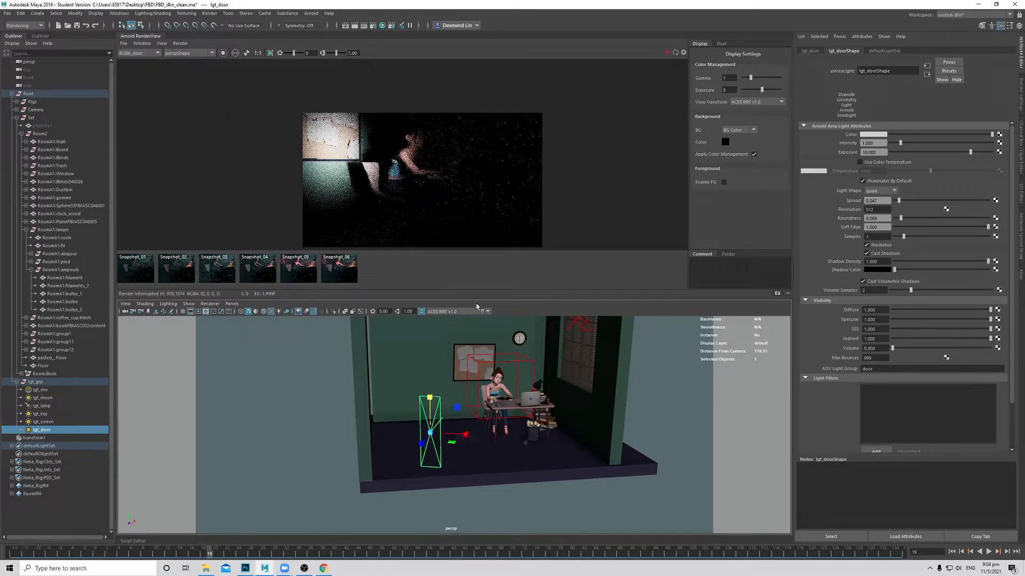
pyautogui.click(667, 54)
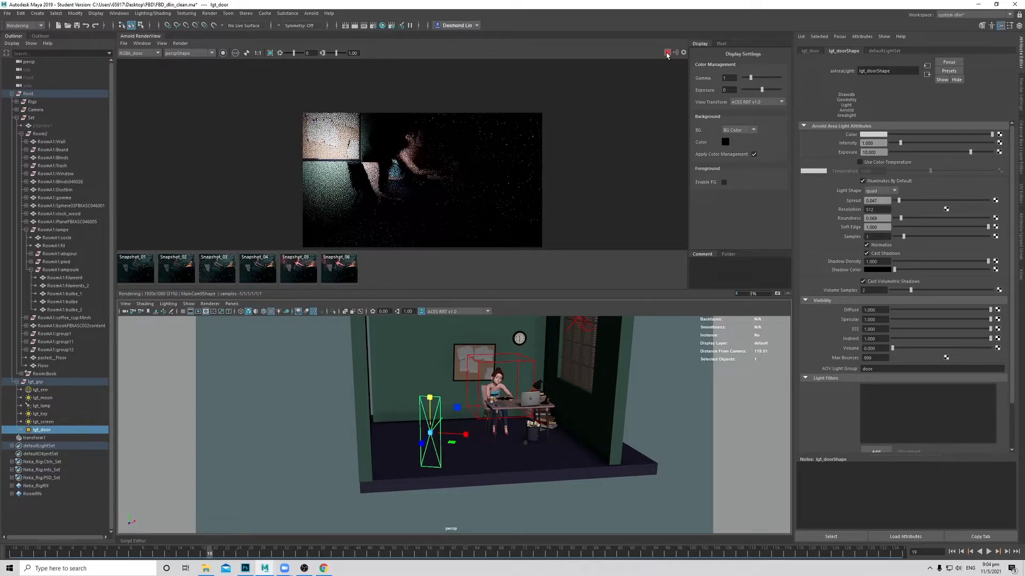
pyautogui.click(667, 54)
# Step: Tilt the door light down toward the lower wall and chair, checking the beam in test renders
pyautogui.press('e')
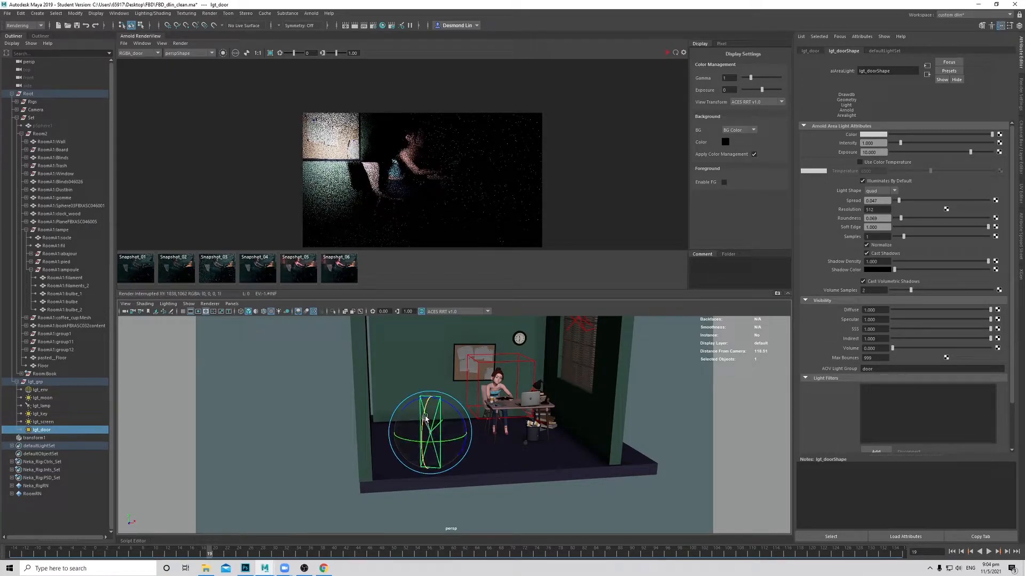
pyautogui.click(668, 52)
pyautogui.moveTo(428, 403); pyautogui.dragTo(421, 406)
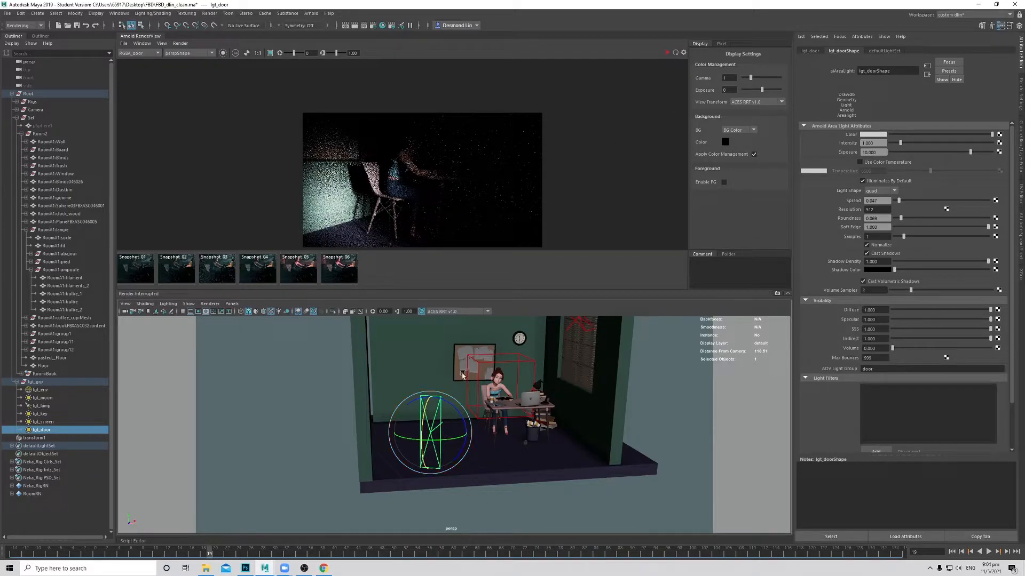
pyautogui.click(667, 52)
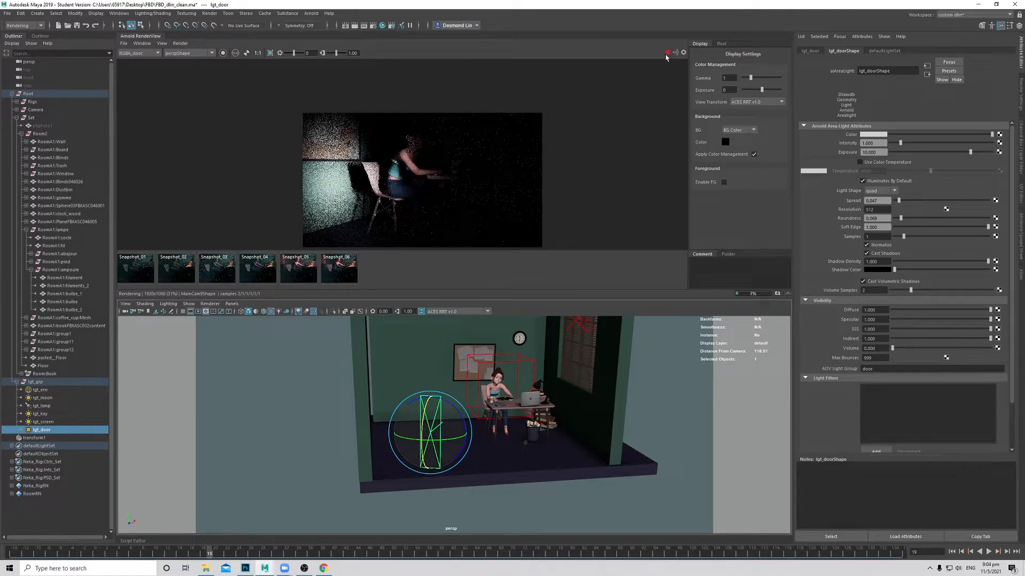
# Step: Make the door light narrower, set its roundness to 0 and soft edge to 0.455, and render again
pyautogui.press('w')
pyautogui.press('r')
pyautogui.moveTo(466, 435); pyautogui.dragTo(456, 436)
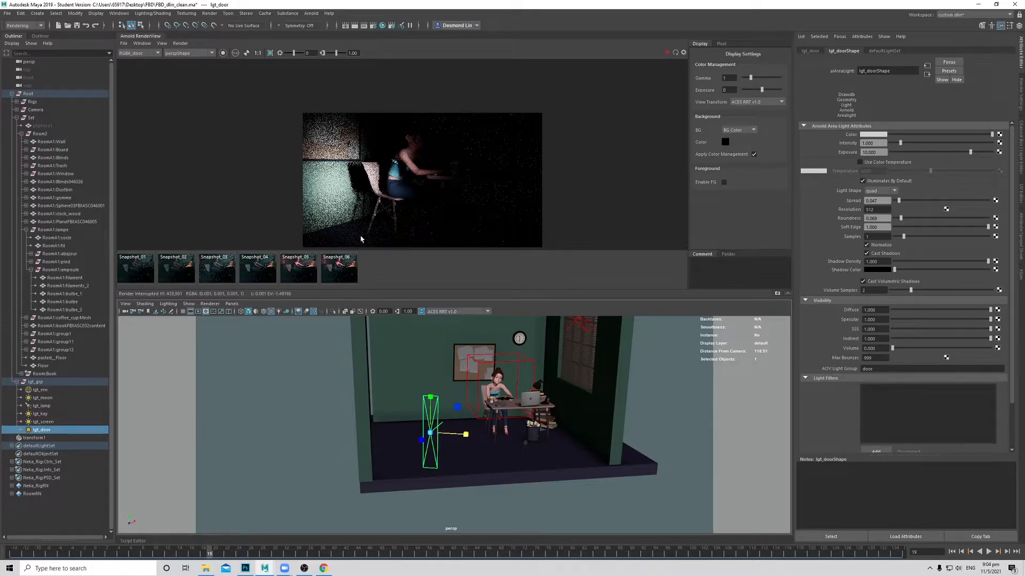
pyautogui.moveTo(901, 218); pyautogui.dragTo(880, 218)
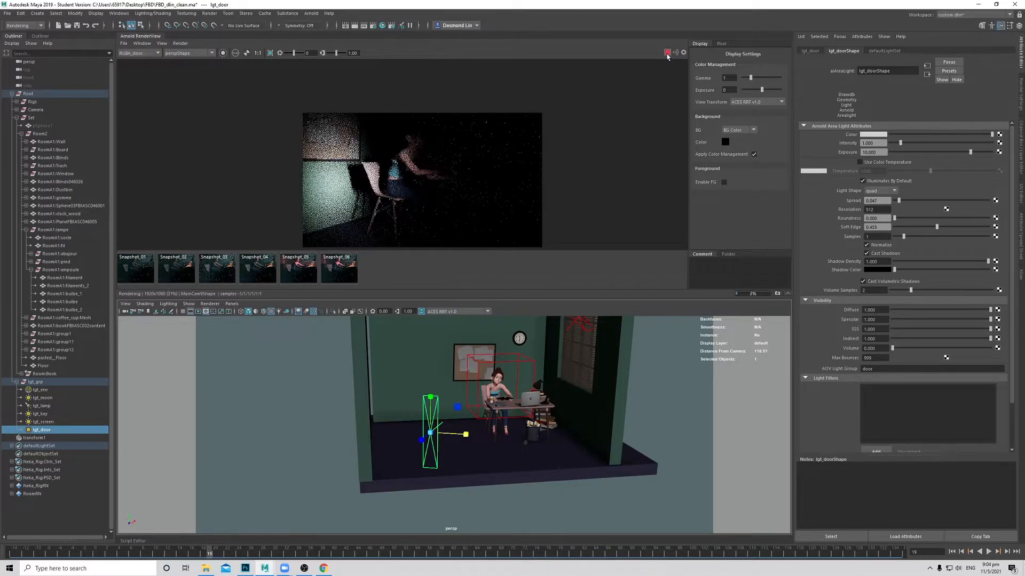
# Step: Shrink the door light and shorten it vertically, checking the beam on the wall in test renders
pyautogui.moveTo(430, 433); pyautogui.dragTo(409, 443)
pyautogui.click(668, 53)
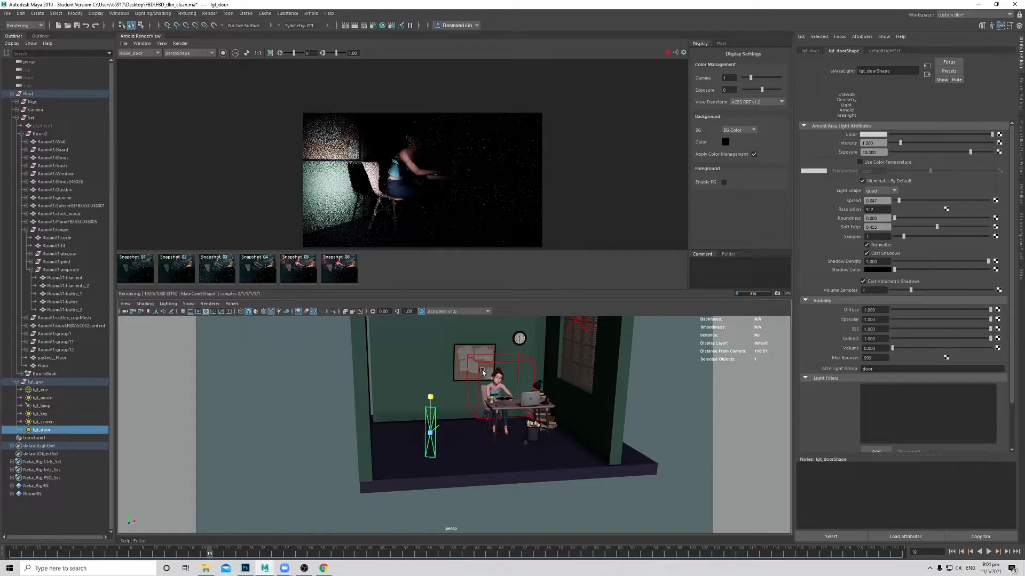
pyautogui.moveTo(430, 398); pyautogui.dragTo(430, 400)
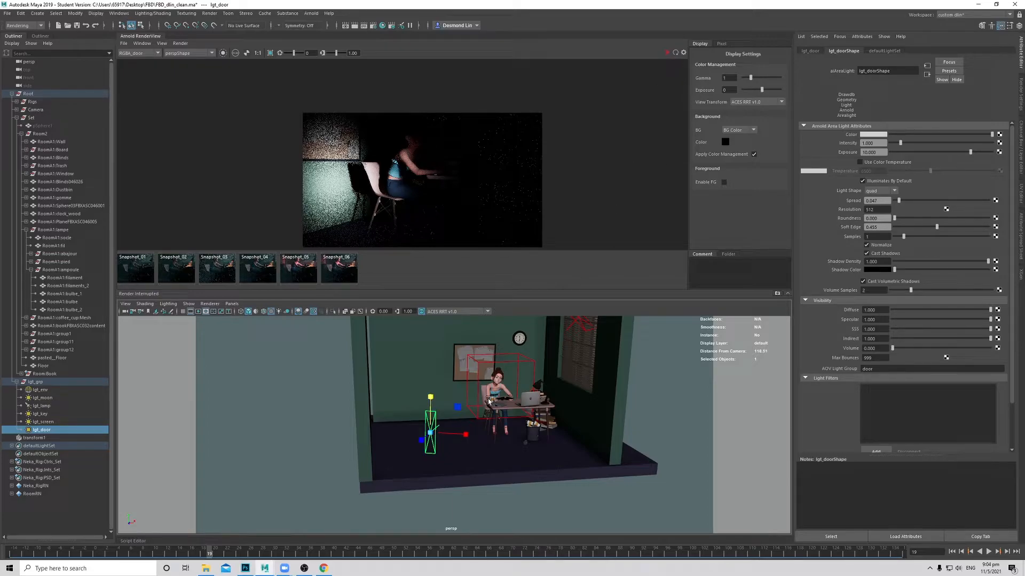
pyautogui.click(467, 435)
pyautogui.click(668, 54)
pyautogui.click(667, 52)
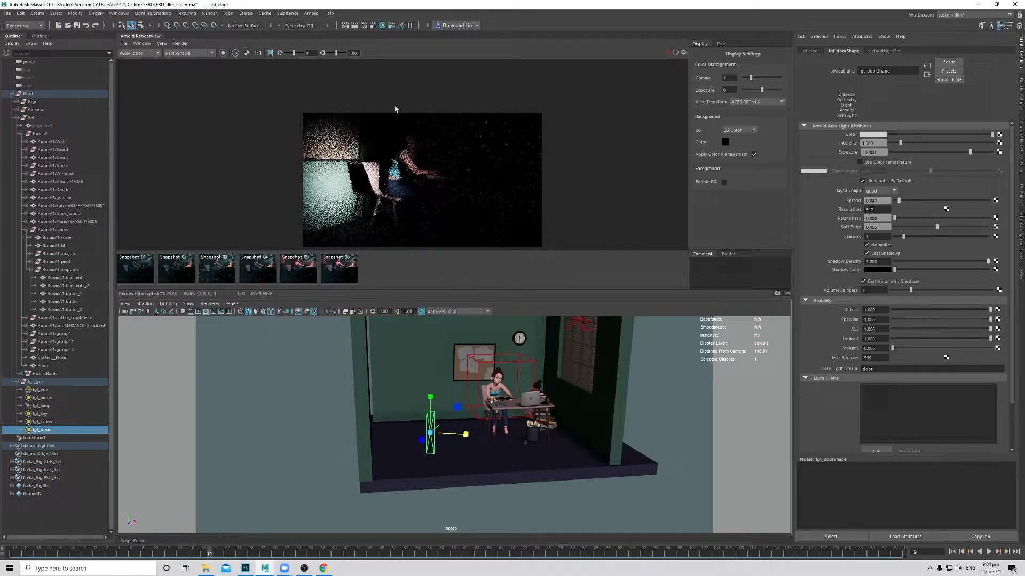
# Step: Rotate the door light sideways around its vertical axis, set its spread to 0.026 and test the render
pyautogui.press('e')
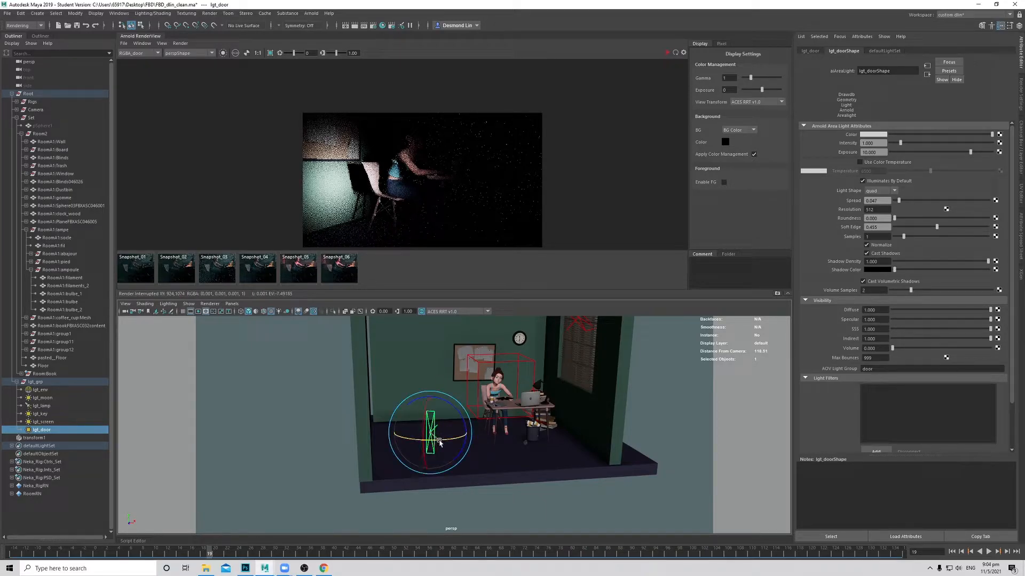
pyautogui.click(675, 53)
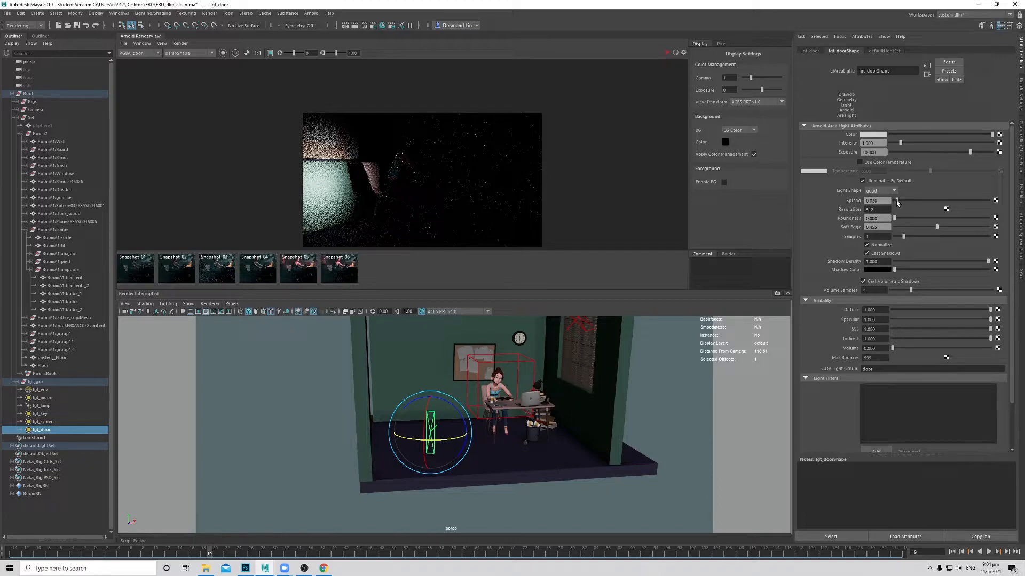
pyautogui.click(667, 53)
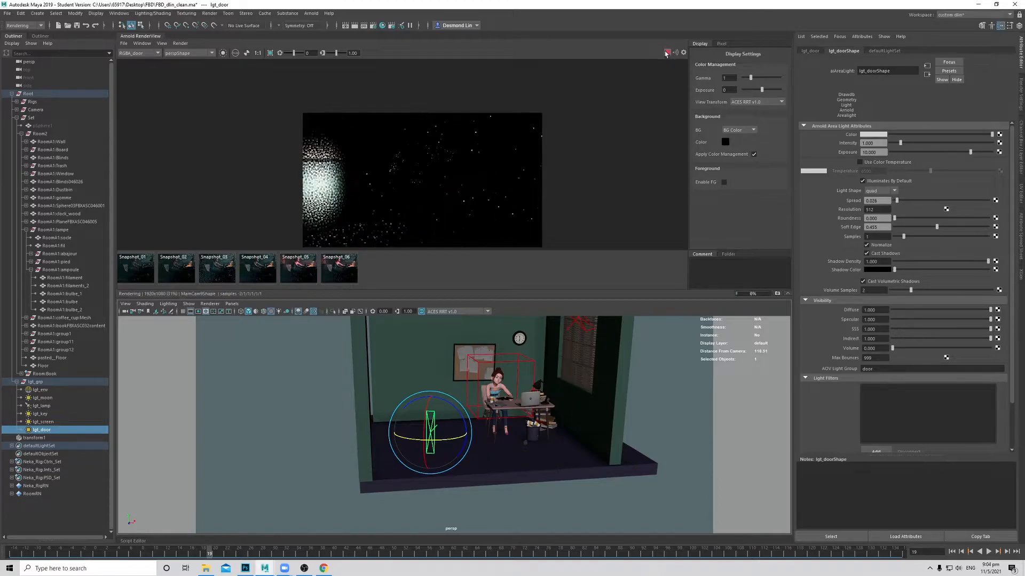
pyautogui.click(666, 53)
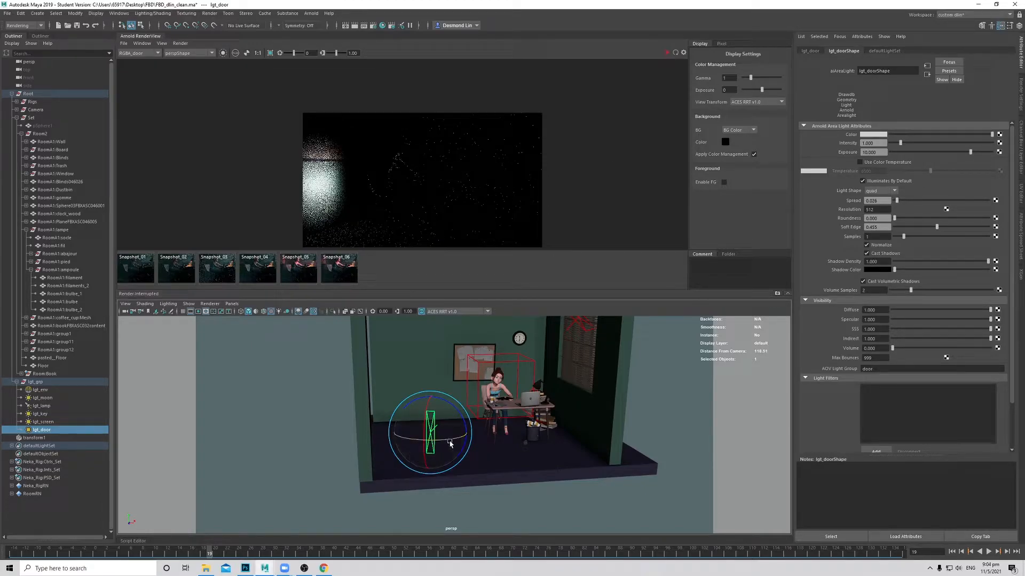
# Step: Turn the door light back toward the chair and set its soft edge to 0.760, checking both in test renders
pyautogui.moveTo(449, 443); pyautogui.dragTo(448, 441)
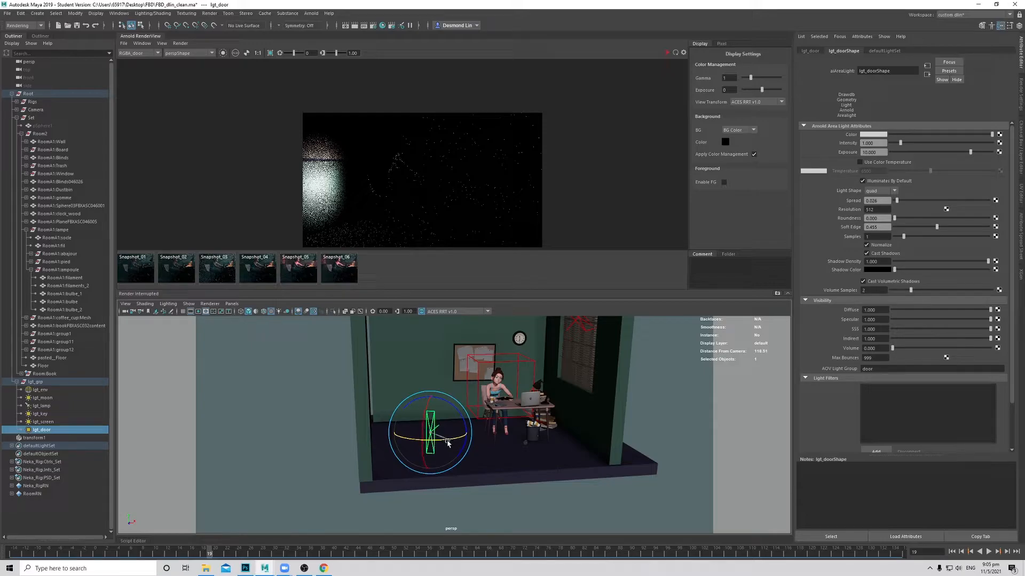
pyautogui.click(666, 53)
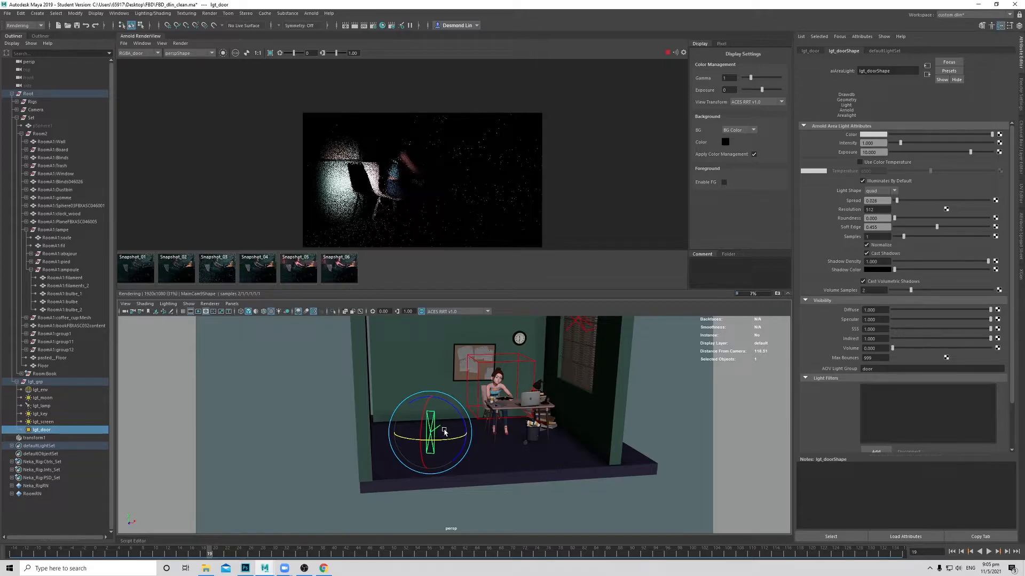
pyautogui.press('w')
pyautogui.click(668, 53)
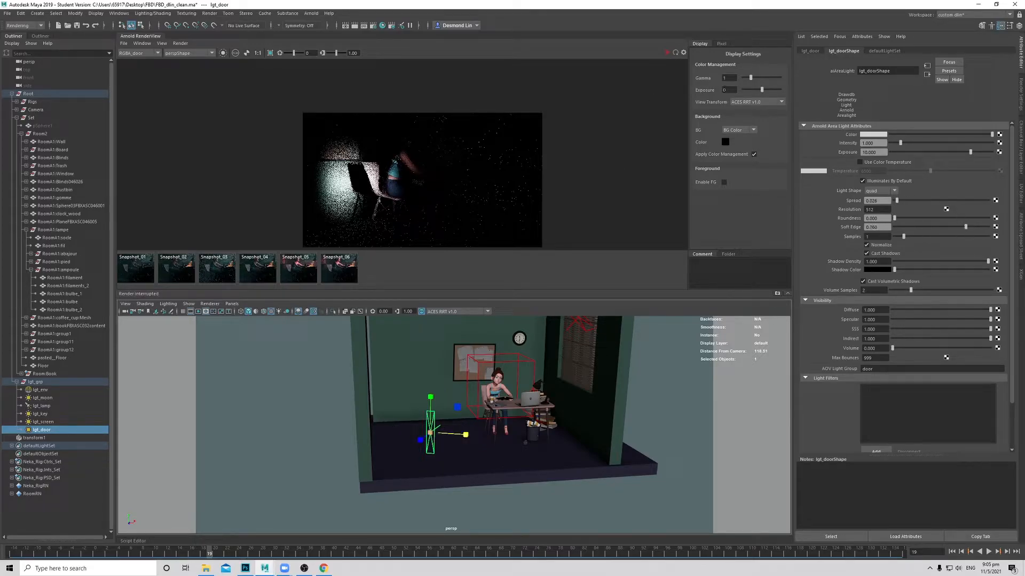
pyautogui.click(666, 53)
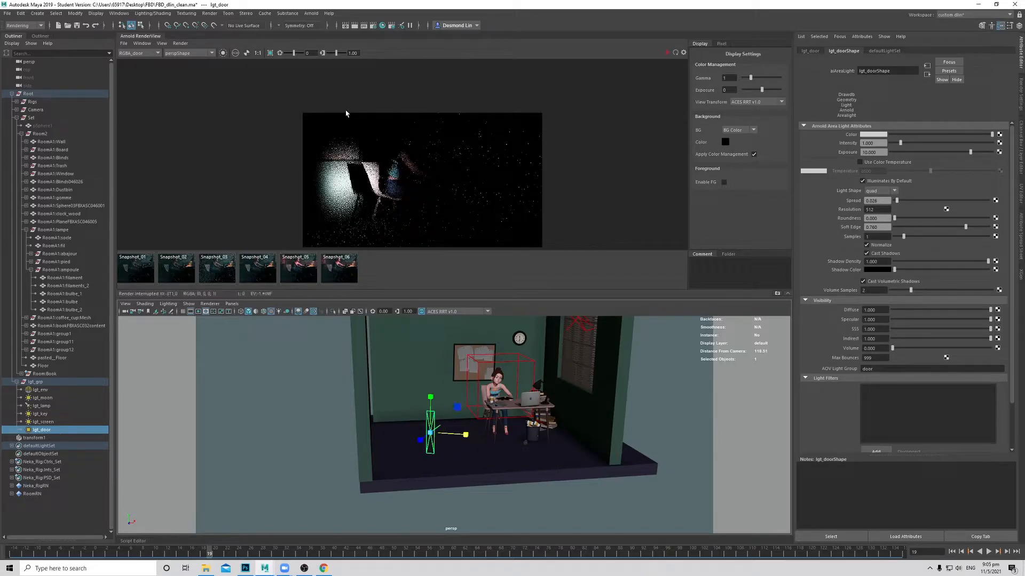
# Step: Set the door light's exposure to 8 and test the render
pyautogui.moveTo(882, 153); pyautogui.dragTo(792, 149)
pyautogui.keyDown('alt'); pyautogui.moveTo(449, 467); pyautogui.dragTo(444, 428); pyautogui.keyUp('alt')
pyautogui.click(667, 52)
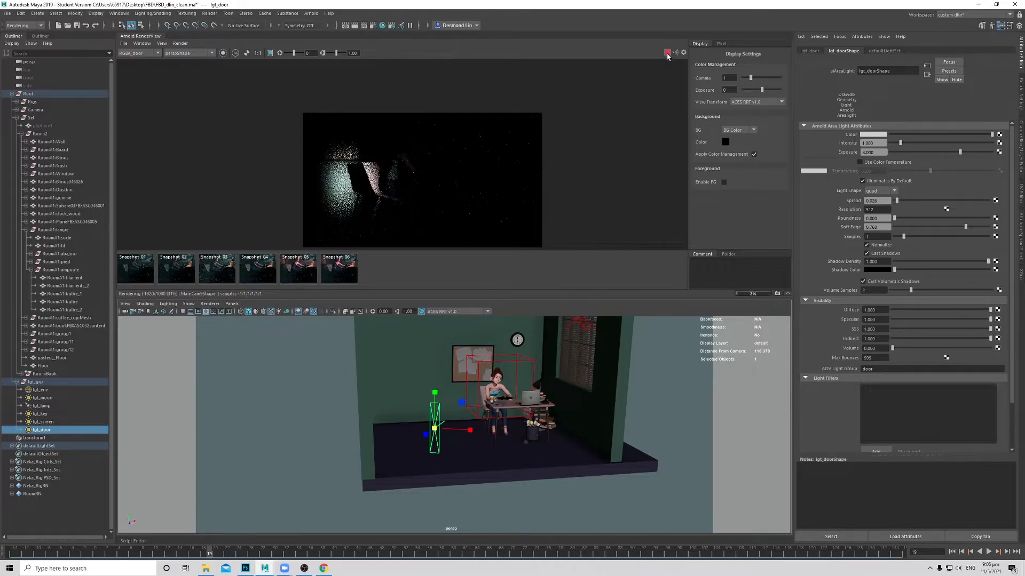
pyautogui.click(667, 53)
# Step: Enlarge the door light uniformly and fine-tune its rotation, checking the beam behind the chair in test renders
pyautogui.moveTo(433, 429); pyautogui.dragTo(446, 428)
pyautogui.click(667, 54)
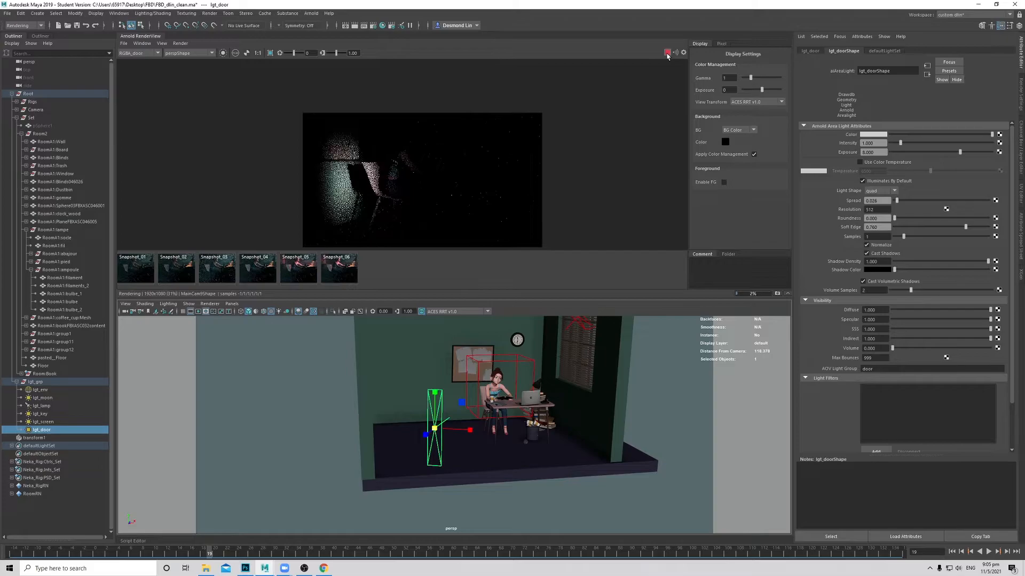
pyautogui.click(667, 53)
pyautogui.moveTo(435, 428); pyautogui.dragTo(444, 431)
pyautogui.press('e')
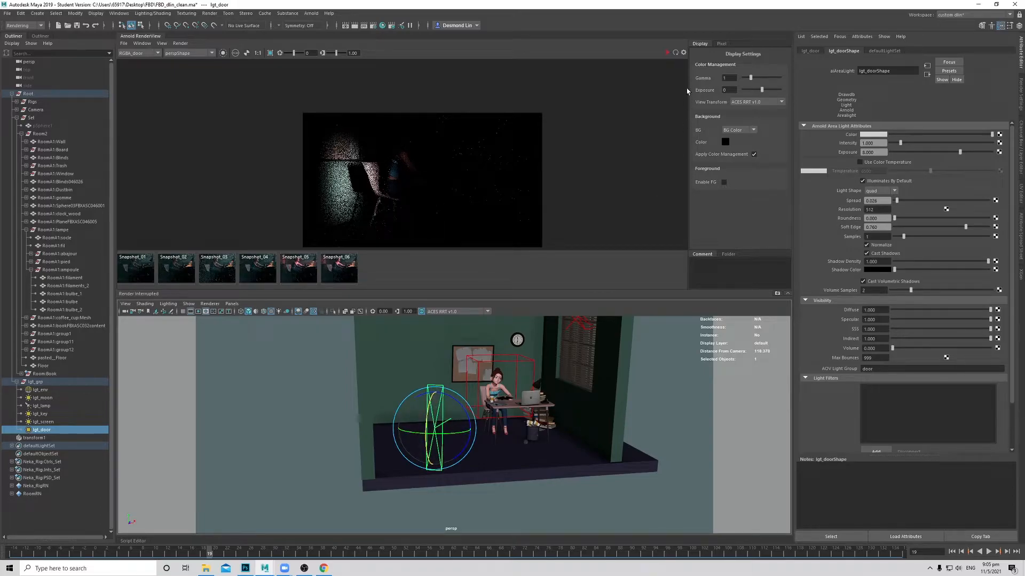
pyautogui.click(667, 53)
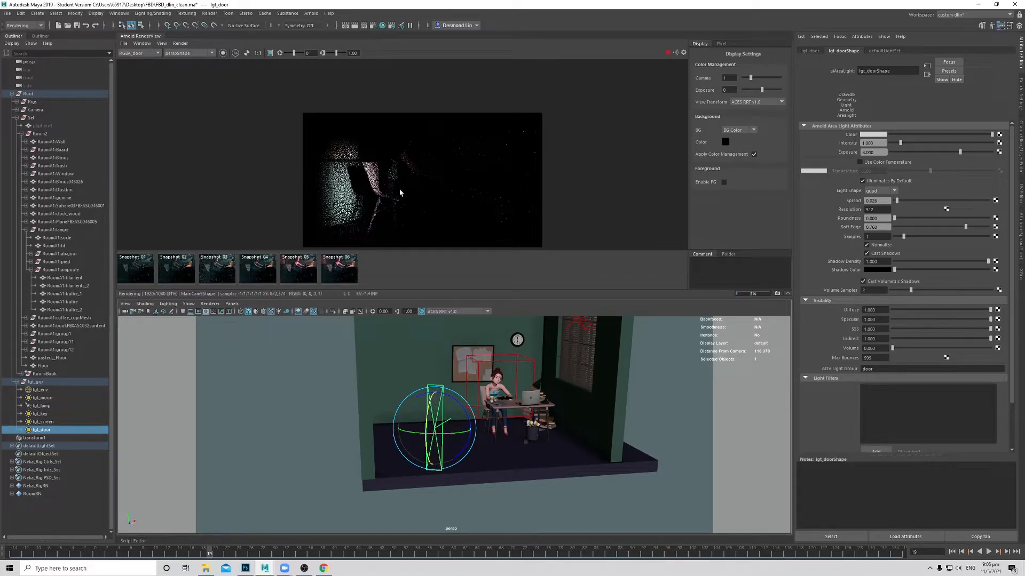
pyautogui.moveTo(394, 191); pyautogui.dragTo(349, 165, button='middle')
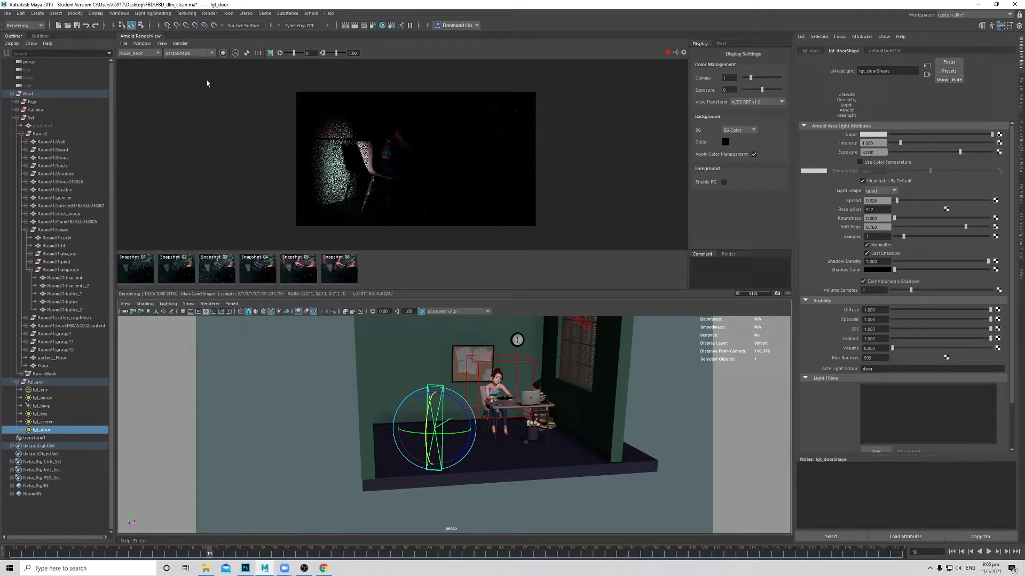
# Step: Display the Beauty pass and examine how the door light falls on the wall, chair and character
pyautogui.click(138, 53)
pyautogui.click(130, 59)
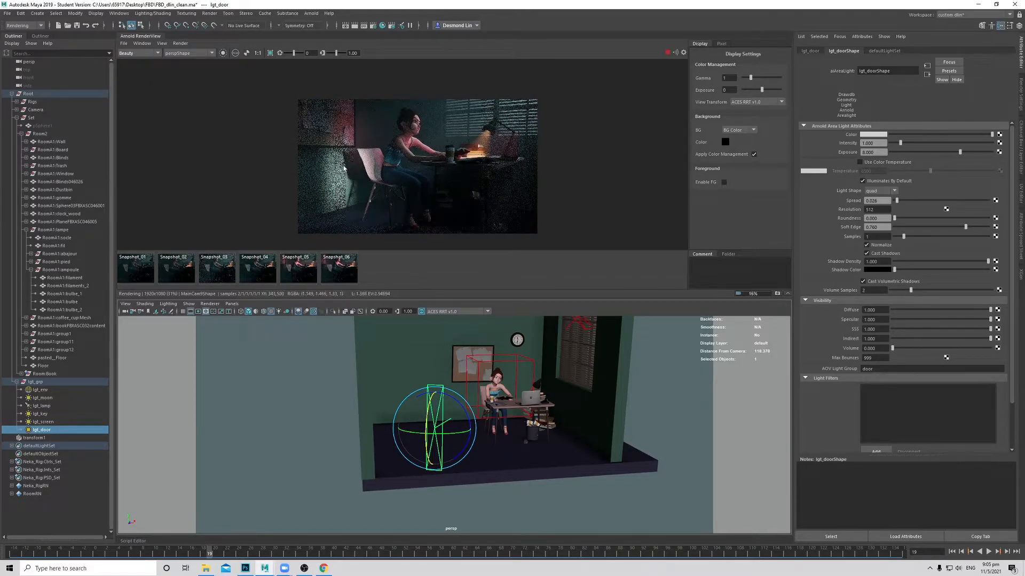
pyautogui.click(666, 54)
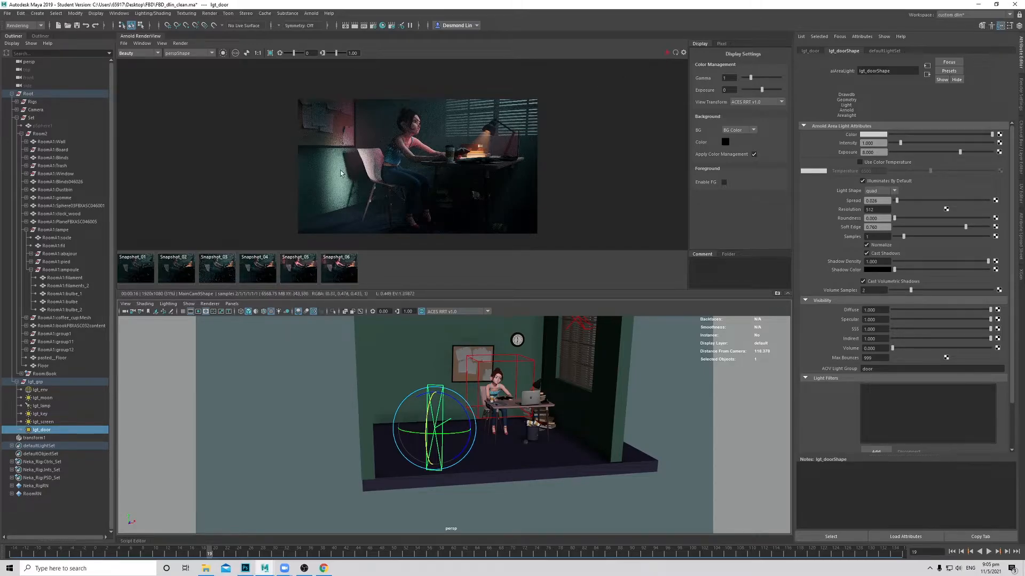
pyautogui.scroll(2, 344, 155)
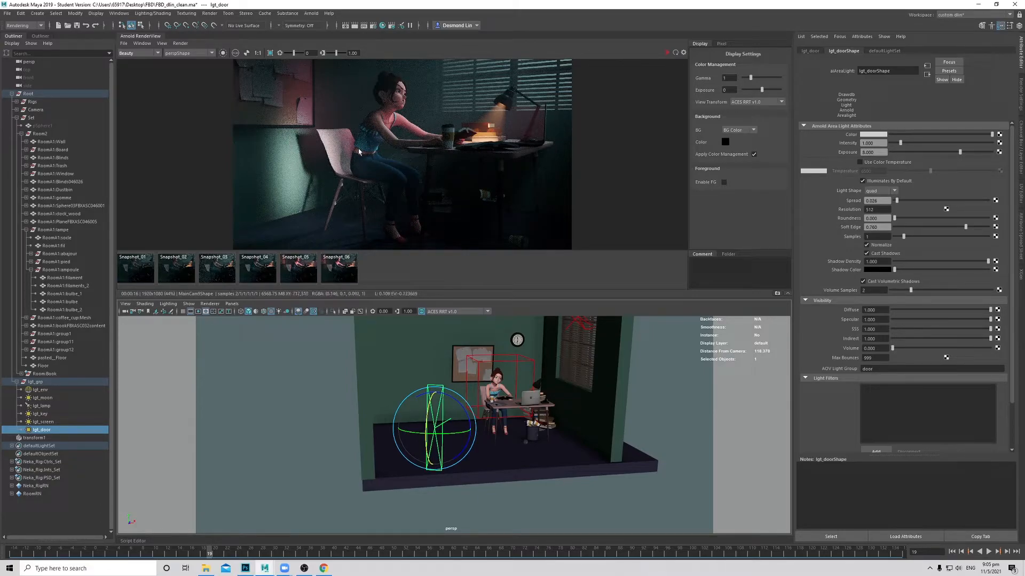
pyautogui.moveTo(458, 213); pyautogui.dragTo(439, 238, button='middle')
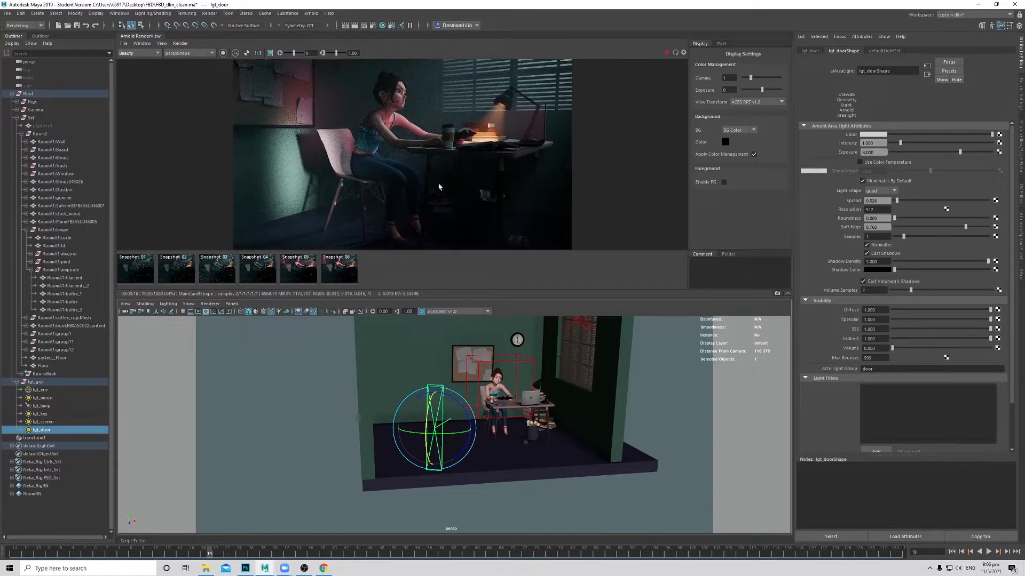
# Step: Duplicate the lgt_door light and rename the copy lgt_rim
pyautogui.click(52, 422)
pyautogui.click(56, 431)
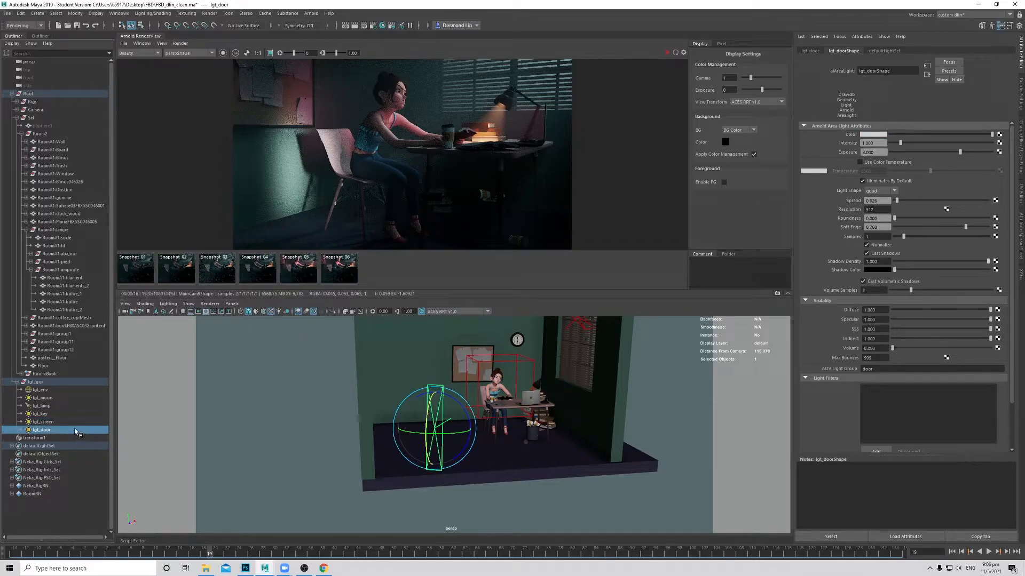
pyautogui.hotkey('ctrl', 'd')
pyautogui.doubleClick(56, 438)
pyautogui.write('d')
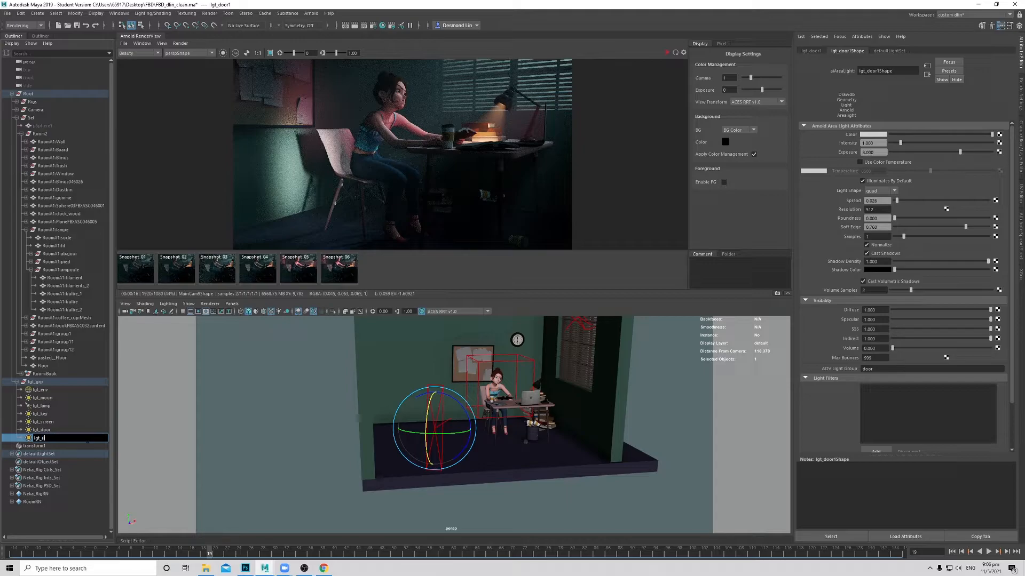
pyautogui.write('m')
pyautogui.press('Return')
# Step: Set the AOV light group of lgt_rim to rim
pyautogui.click(881, 369)
pyautogui.write('rim')
pyautogui.press('Return')
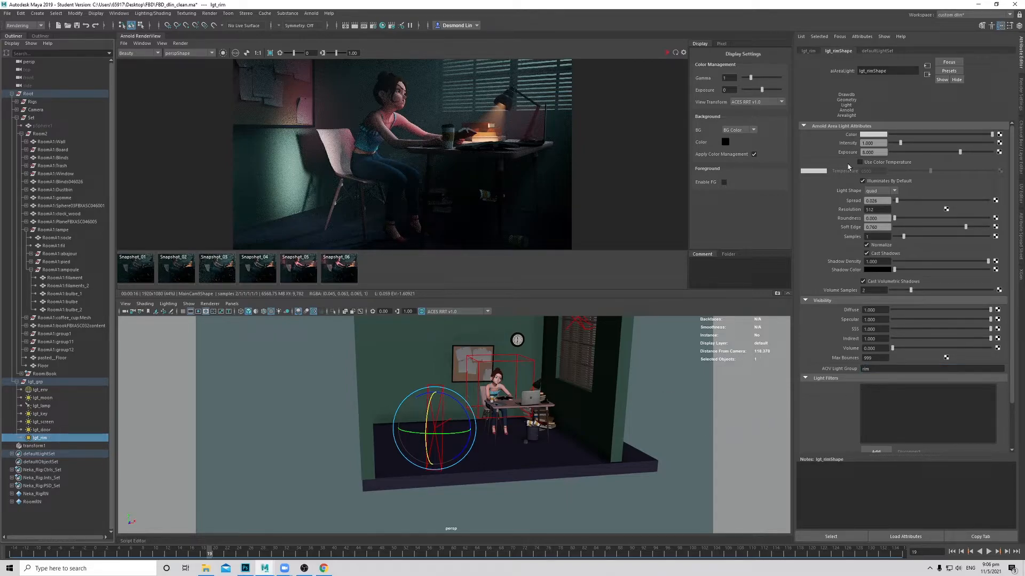
# Step: Add a custom AOV named RGBA_rim in the render settings
pyautogui.click(1019, 101)
pyautogui.click(935, 170)
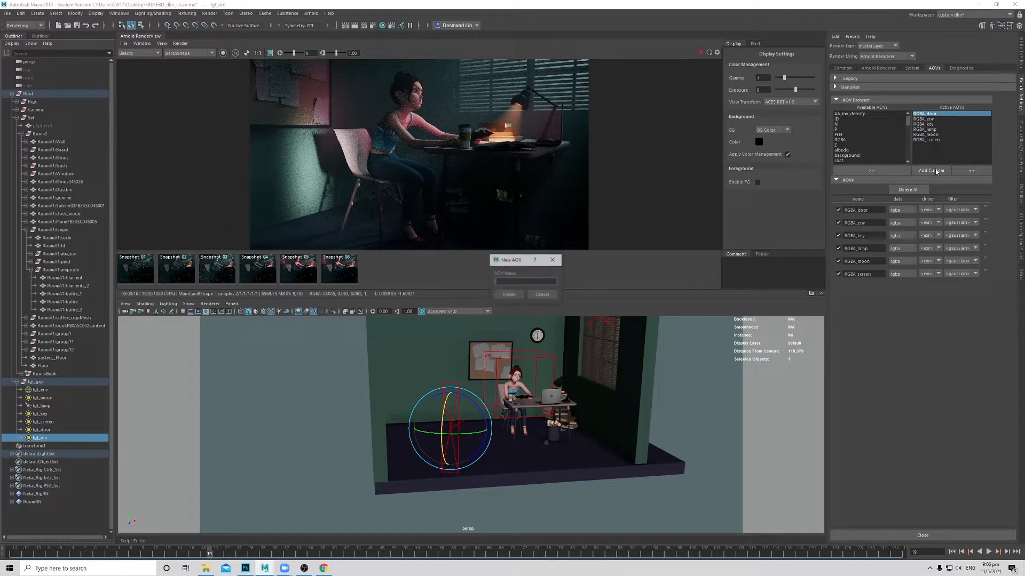
pyautogui.write('RGBA_rim')
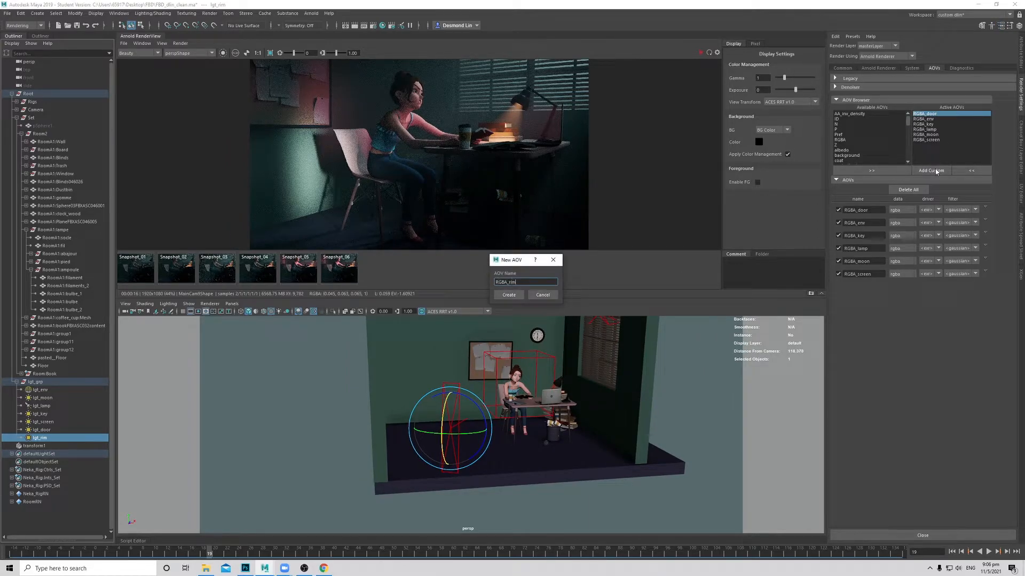
pyautogui.press('Return')
pyautogui.click(1020, 63)
# Step: Select lgt_rim and reshape it from a tall strip into a wider, shorter rectangle
pyautogui.click(447, 433)
pyautogui.click(43, 437)
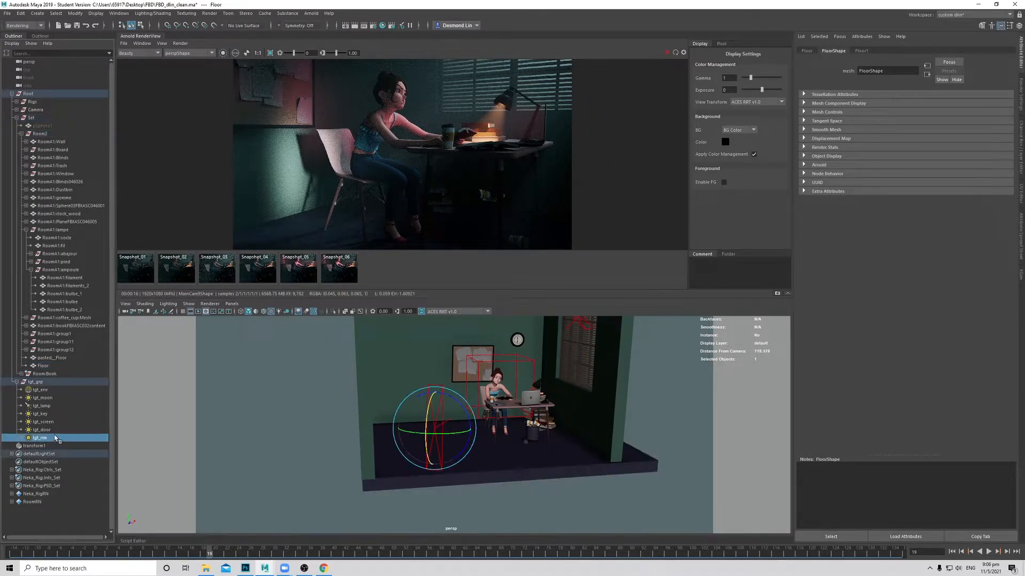
pyautogui.press('t')
pyautogui.moveTo(511, 439); pyautogui.dragTo(555, 441)
pyautogui.moveTo(434, 393); pyautogui.dragTo(435, 408)
pyautogui.keyDown('alt'); pyautogui.moveTo(448, 437); pyautogui.dragTo(408, 431); pyautogui.keyUp('alt')
pyautogui.scroll(-3, 443, 447)
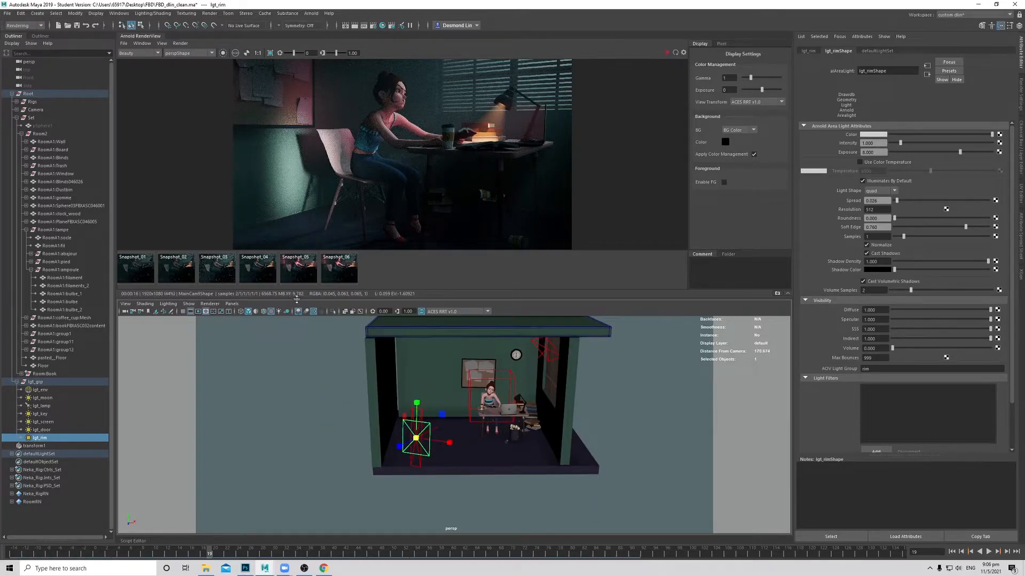
# Step: Look through lgt_rim and aim it down at the character's back from above and behind
pyautogui.click(232, 304)
pyautogui.click(280, 328)
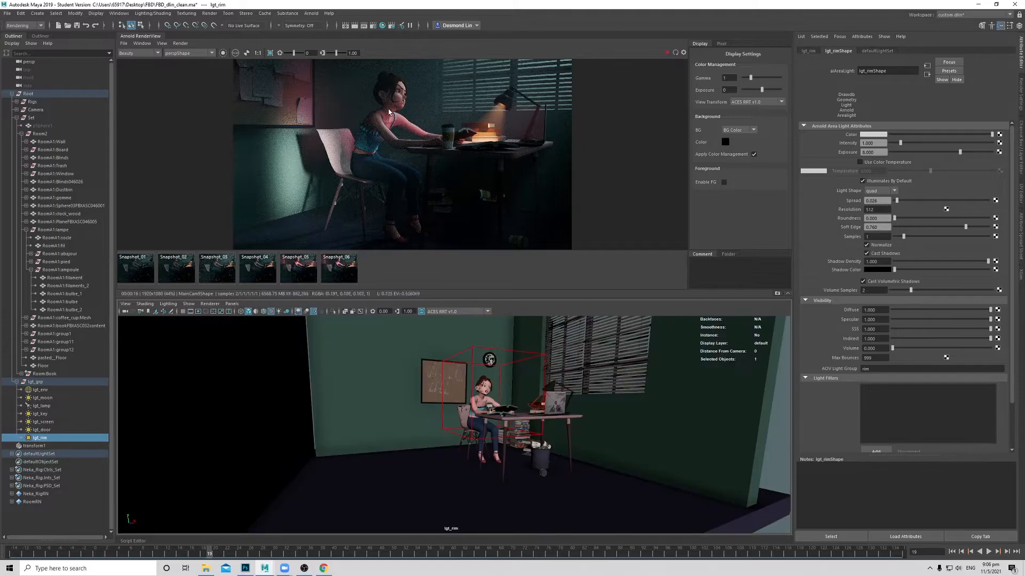
pyautogui.click(397, 133)
pyautogui.scroll(-3, 515, 419)
pyautogui.keyDown('alt'); pyautogui.moveTo(531, 407); pyautogui.dragTo(448, 463); pyautogui.keyUp('alt')
pyautogui.keyDown('alt'); pyautogui.moveTo(448, 463); pyautogui.dragTo(526, 471, button='right'); pyautogui.keyUp('alt')
pyautogui.keyDown('alt'); pyautogui.moveTo(525, 470); pyautogui.dragTo(511, 456); pyautogui.keyUp('alt')
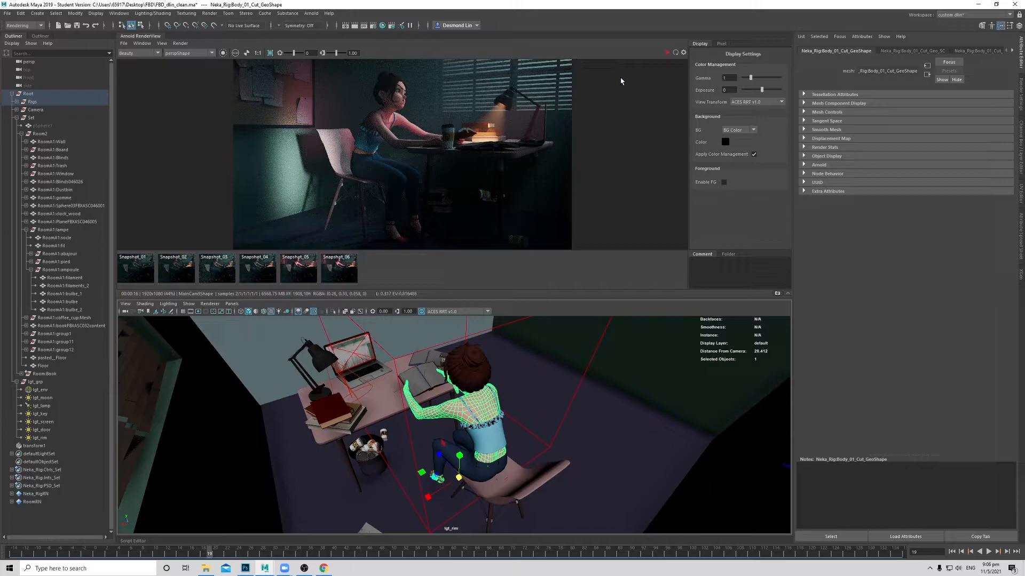
# Step: Render the scene showing the RGBA_rim pass and slightly adjust the rim light's position, checking the character's outline
pyautogui.click(667, 53)
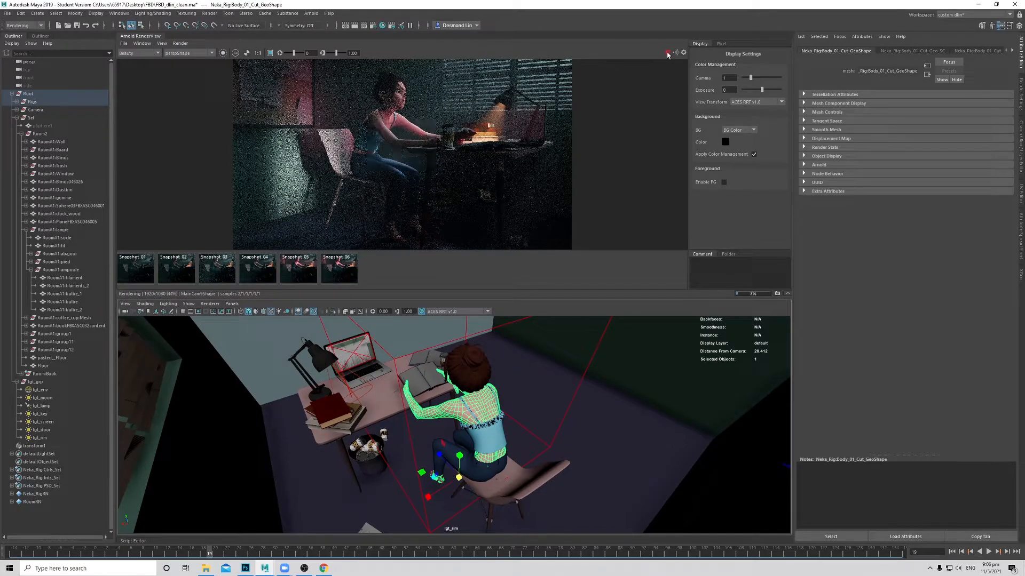
pyautogui.click(154, 54)
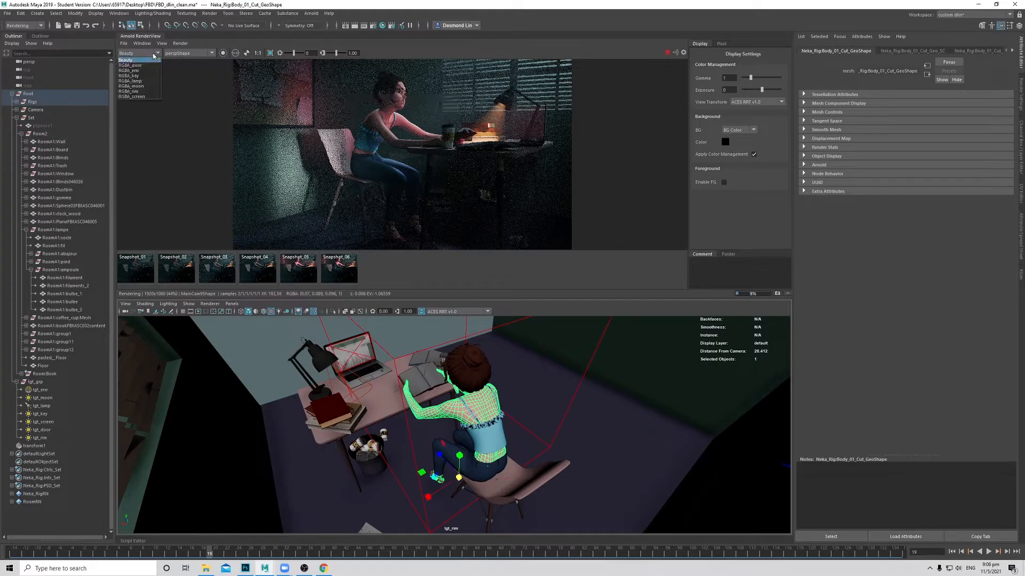
pyautogui.click(146, 92)
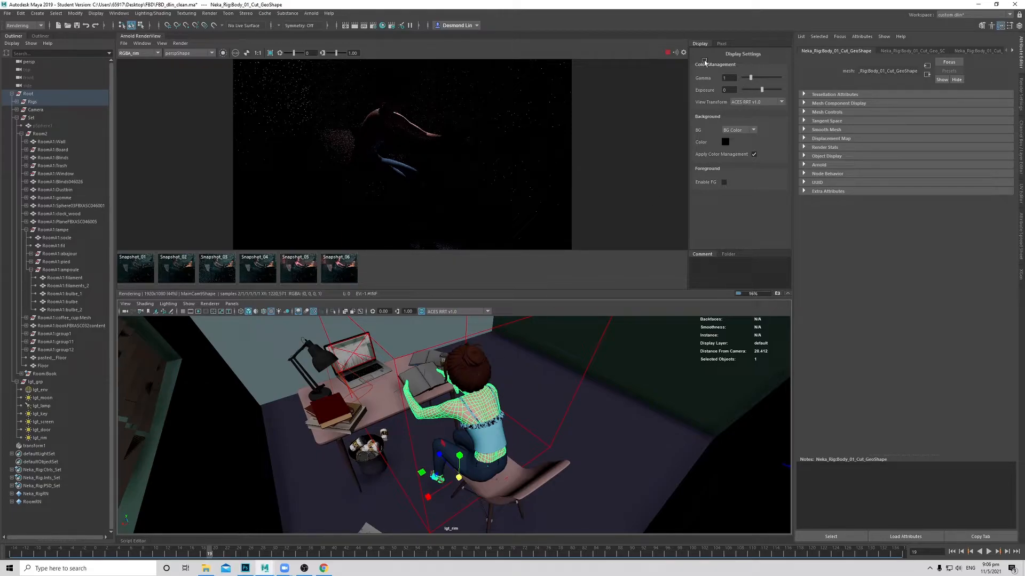
pyautogui.click(667, 51)
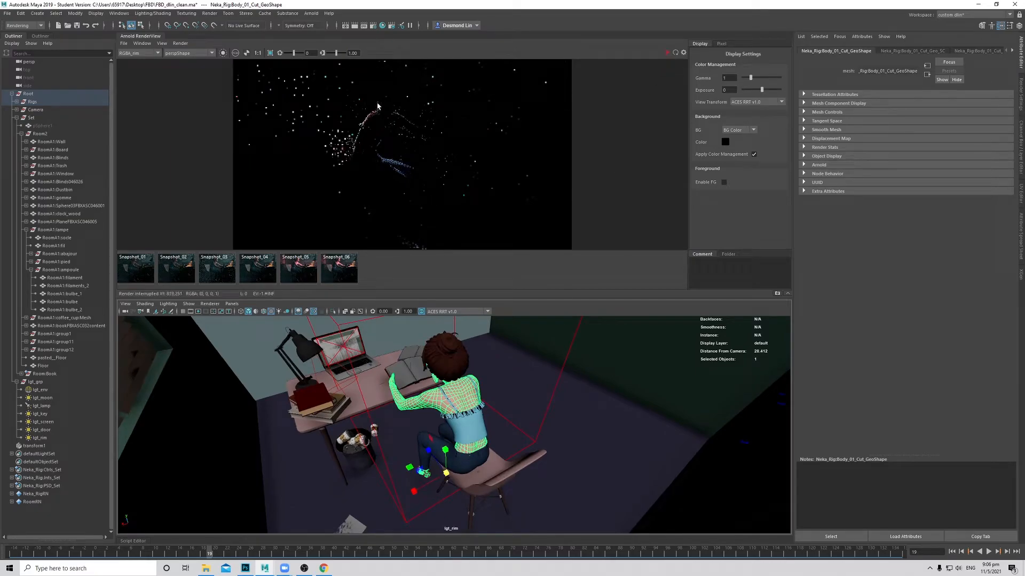
pyautogui.click(667, 52)
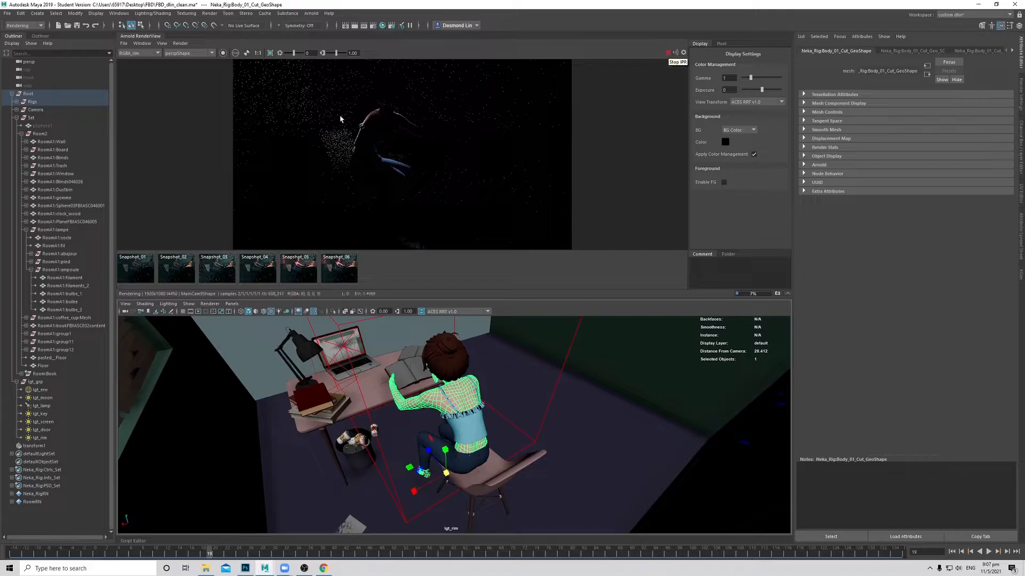
pyautogui.click(667, 52)
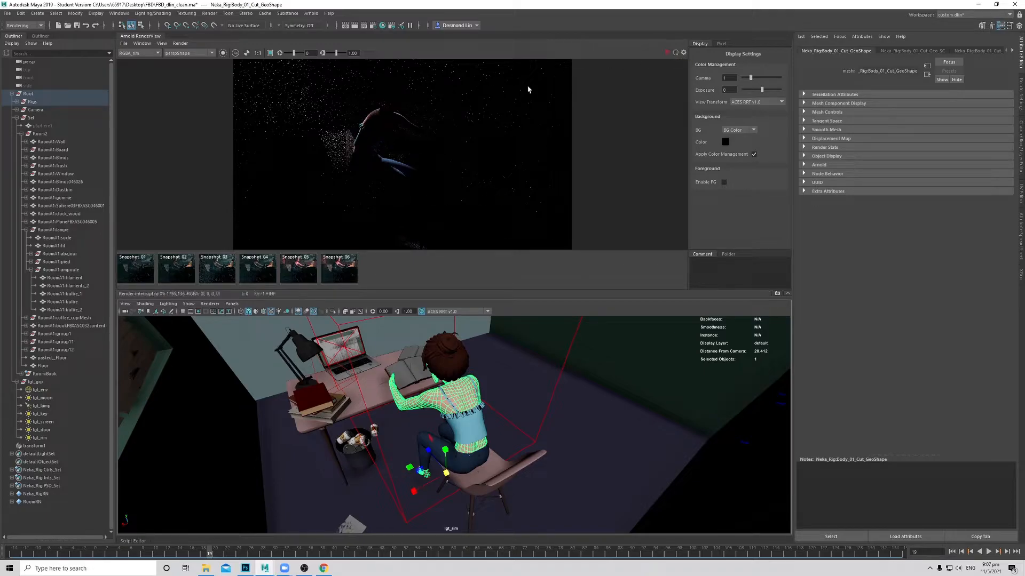
# Step: Darken the render's display exposure for comparison, reset it, and switch the displayed pass from RGBA_rim back to Beauty
pyautogui.moveTo(294, 53); pyautogui.dragTo(290, 56)
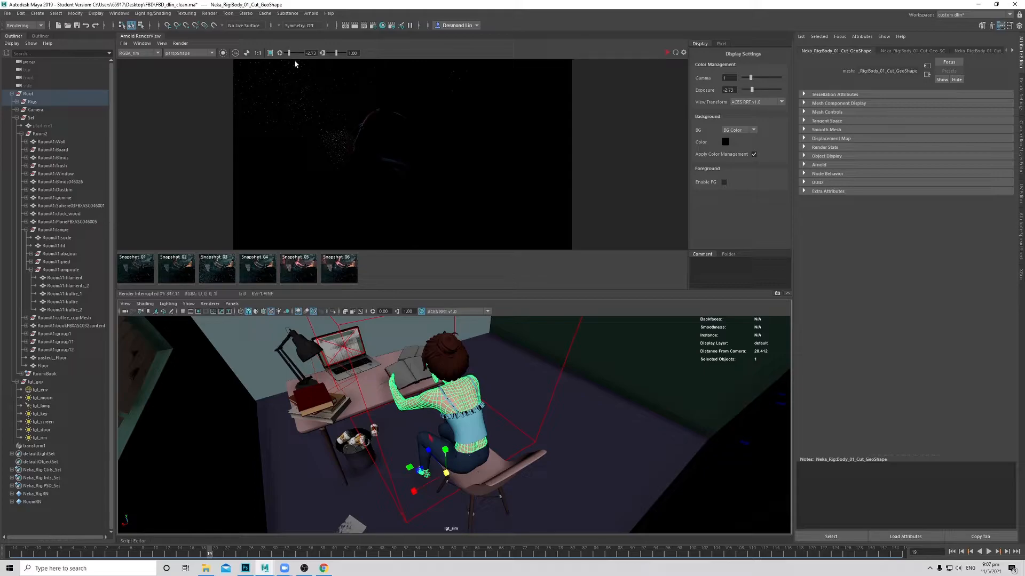
pyautogui.click(279, 53)
pyautogui.click(147, 54)
pyautogui.click(149, 61)
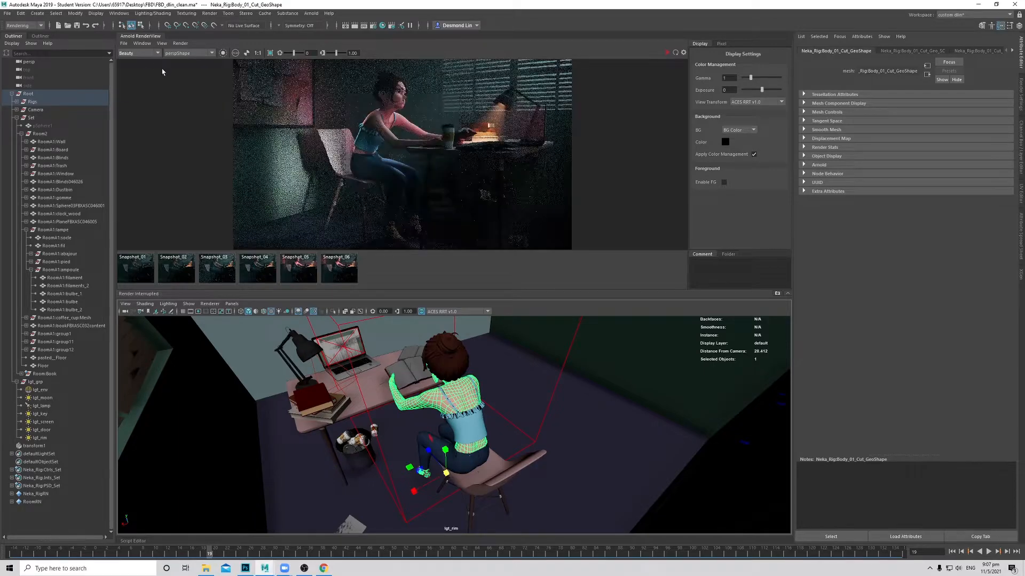
# Step: Select lgt_rim, set its exposure to 6.5 and test-render the Beauty pass
pyautogui.click(58, 440)
pyautogui.click(875, 152)
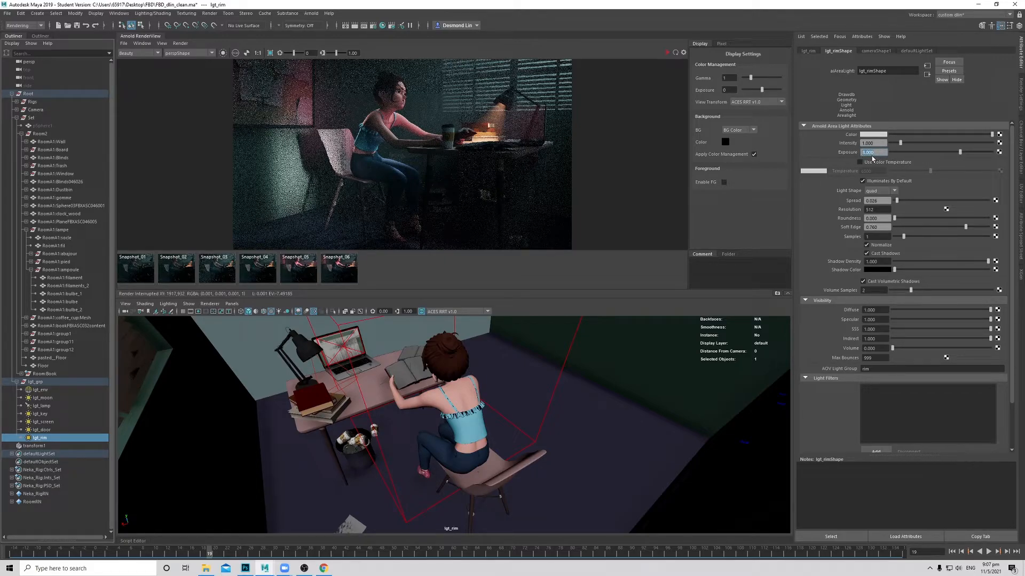
pyautogui.write('6.5')
pyautogui.press('Return')
pyautogui.click(667, 54)
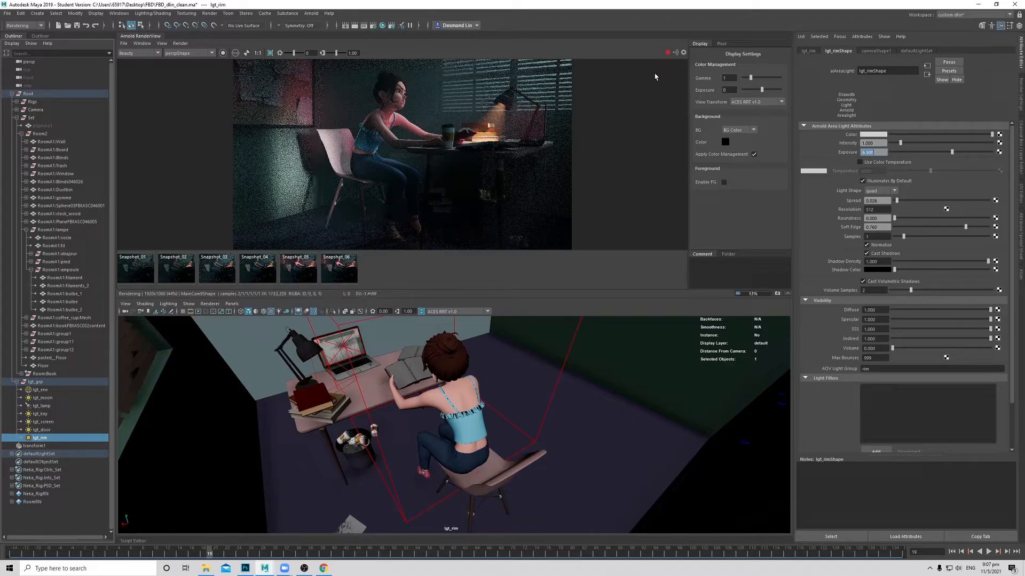
pyautogui.click(667, 53)
# Step: Lower lgt_rim's exposure to 5 and then 4, re-rendering and checking the light on the character's back and arms up close
pyautogui.scroll(5, 400, 113)
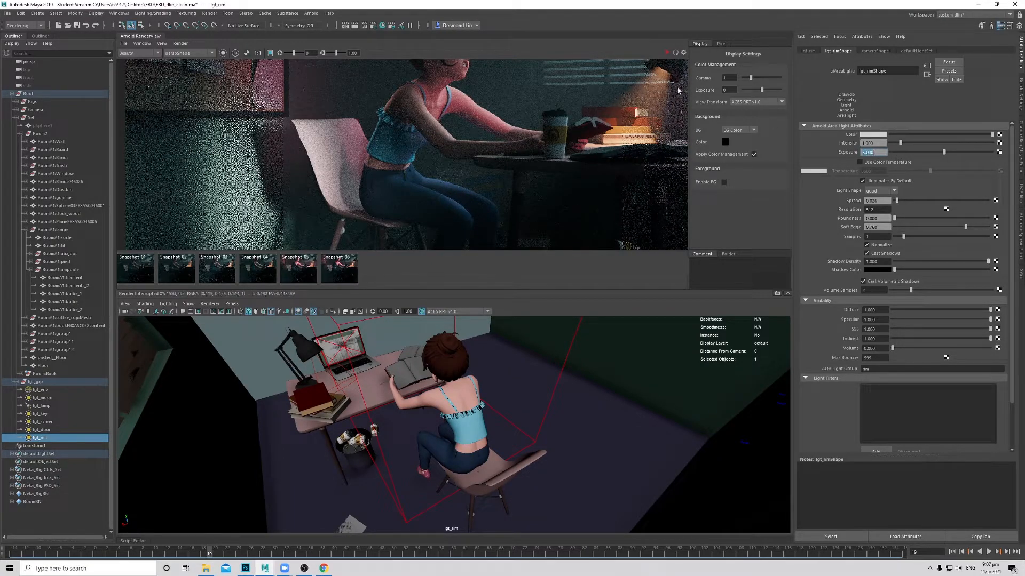
pyautogui.click(667, 53)
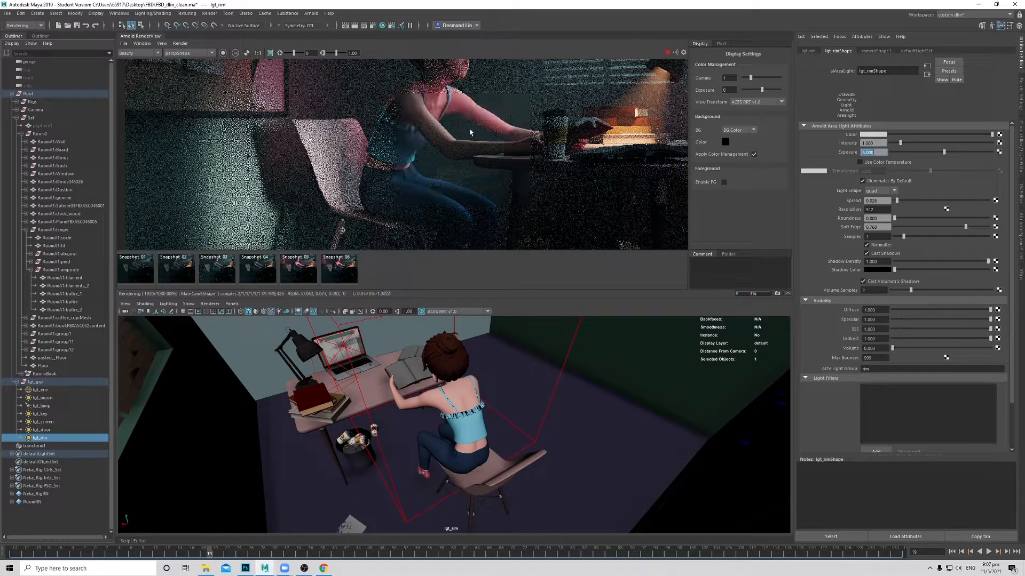
pyautogui.scroll(2, 396, 101)
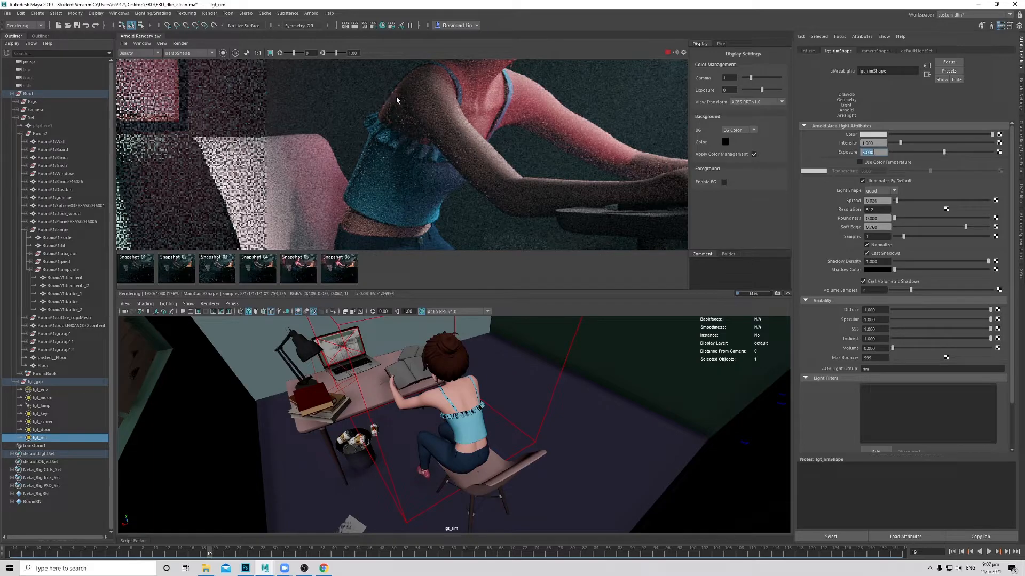
pyautogui.scroll(-1, 398, 101)
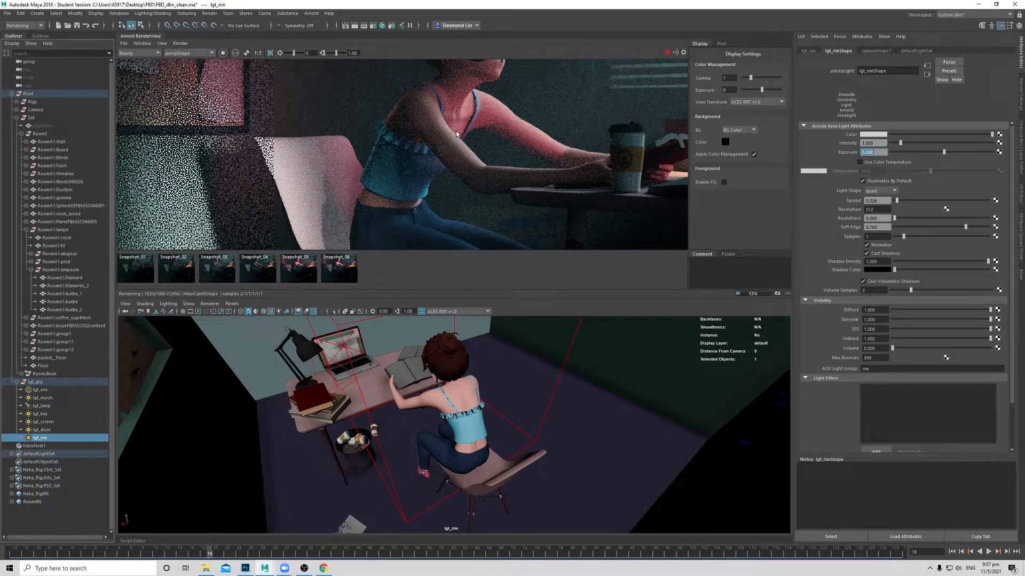
pyautogui.scroll(-2, 457, 137)
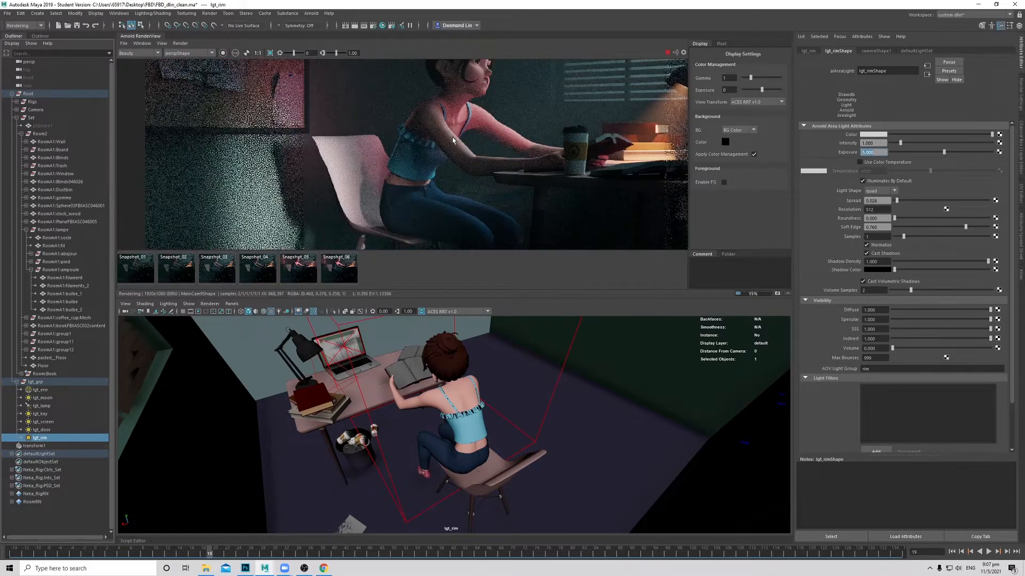
pyautogui.scroll(-1, 484, 141)
pyautogui.moveTo(483, 142); pyautogui.dragTo(443, 130, button='middle')
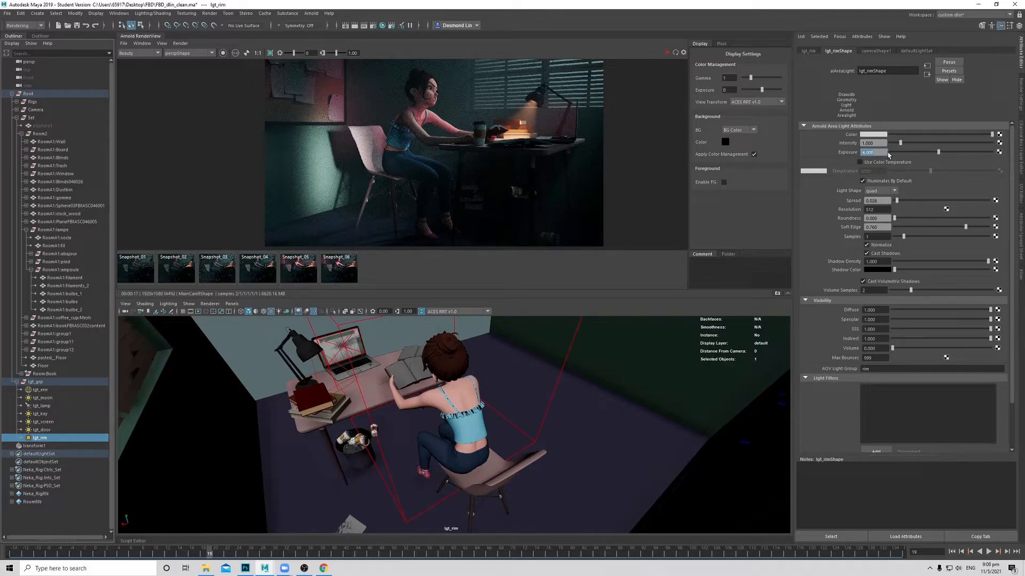
# Step: Store a snapshot of the render, make the render view slightly taller and return the viewport to the persp view
pyautogui.moveTo(569, 102); pyautogui.dragTo(566, 105, button='middle')
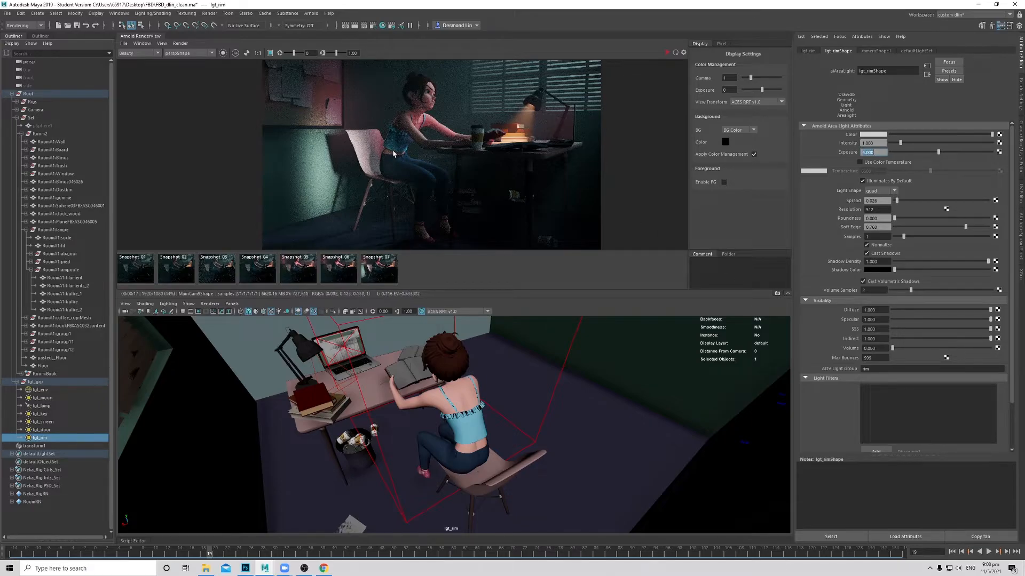
pyautogui.moveTo(453, 158); pyautogui.dragTo(459, 157, button='middle')
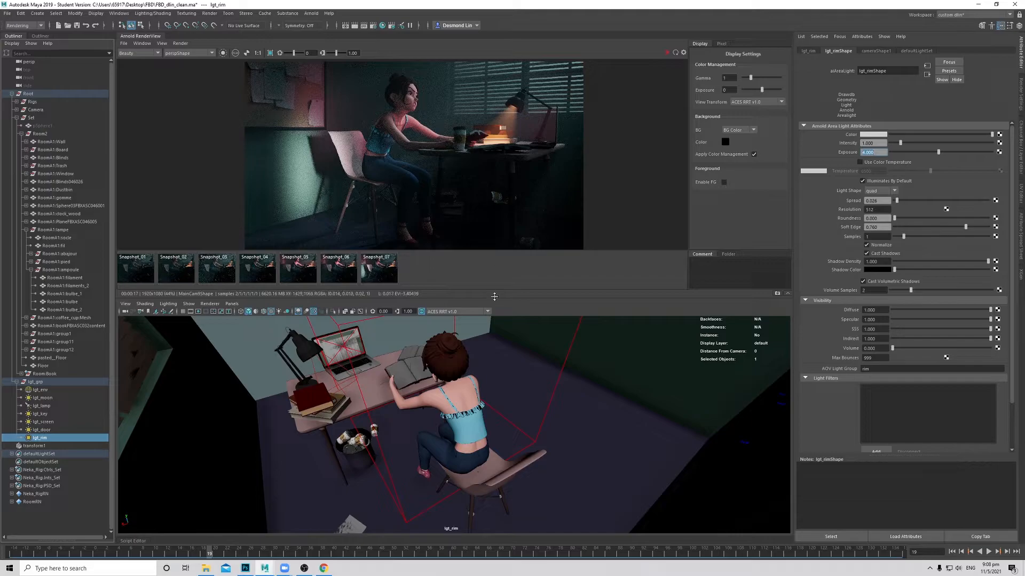
pyautogui.moveTo(514, 299); pyautogui.dragTo(513, 308)
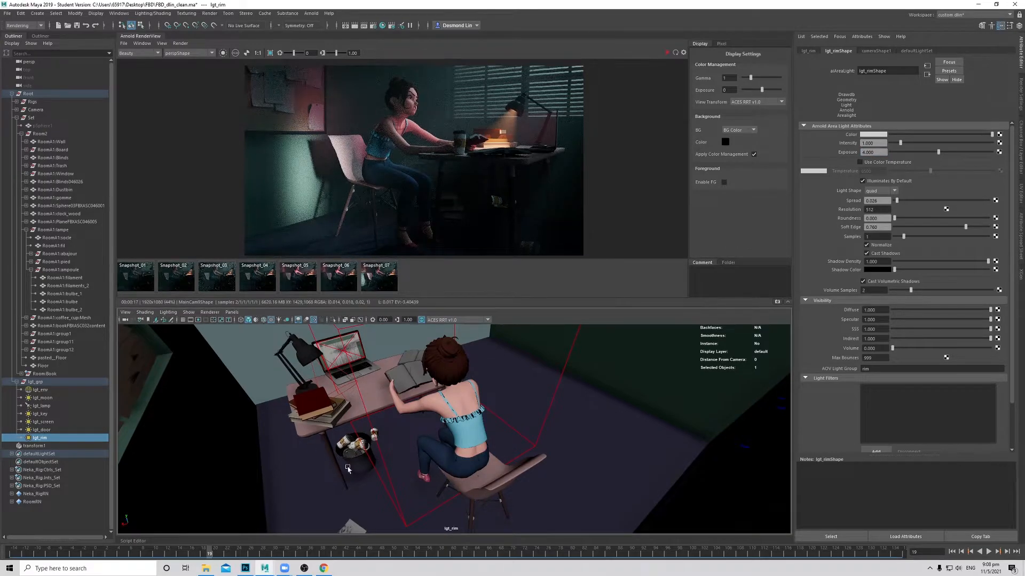
pyautogui.press('space')
pyautogui.moveTo(452, 437); pyautogui.dragTo(458, 412)
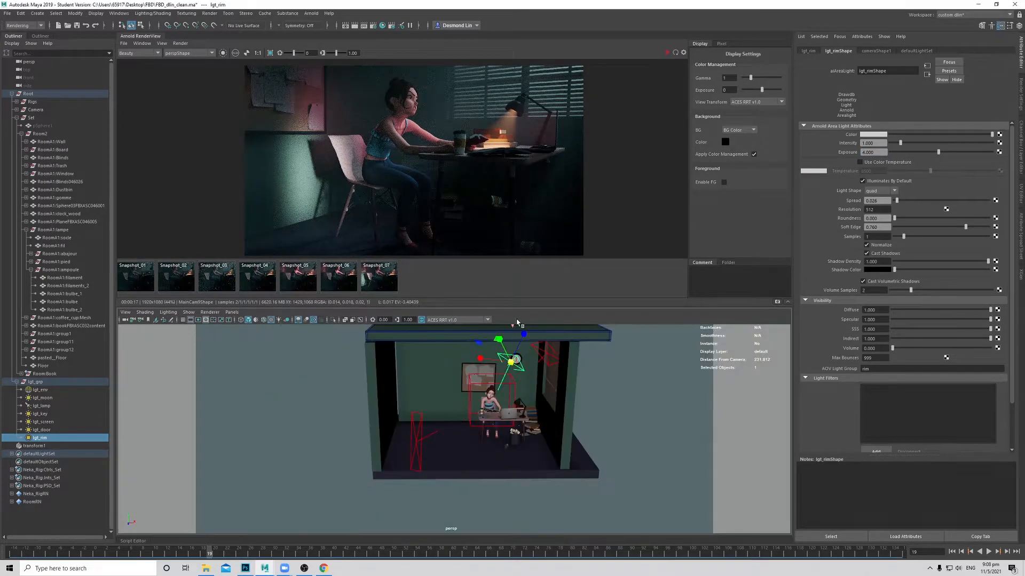
# Step: Examine the rendered image, focusing on the dark area under the desk and around the character's legs
pyautogui.moveTo(513, 209); pyautogui.dragTo(480, 161, button='middle')
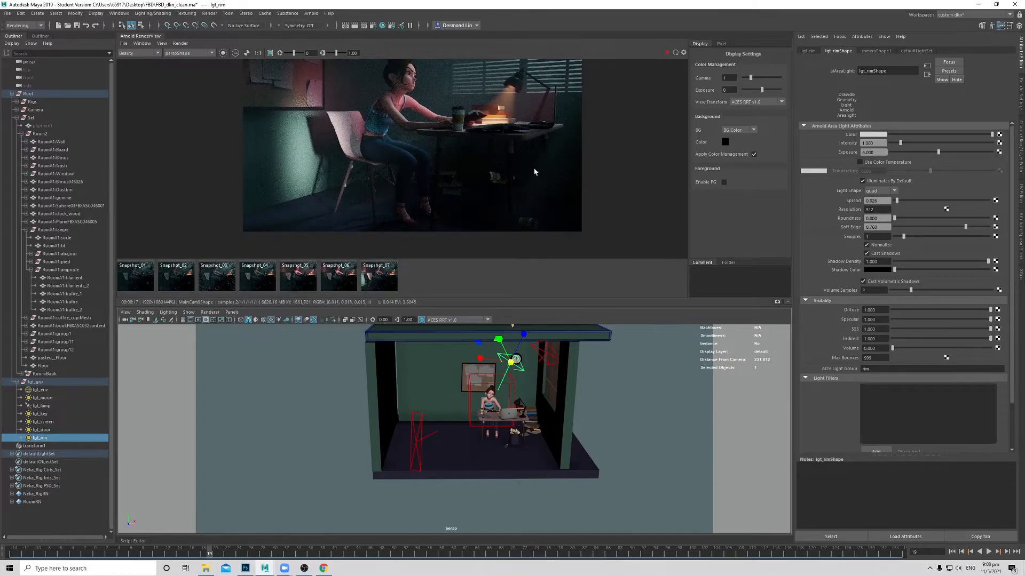
pyautogui.moveTo(523, 200)
pyautogui.mouseDown(button='middle')
pyautogui.moveTo(533, 174)
pyautogui.moveTo(525, 195)
pyautogui.mouseUp(button='middle')
pyautogui.moveTo(541, 139); pyautogui.dragTo(522, 171, button='middle')
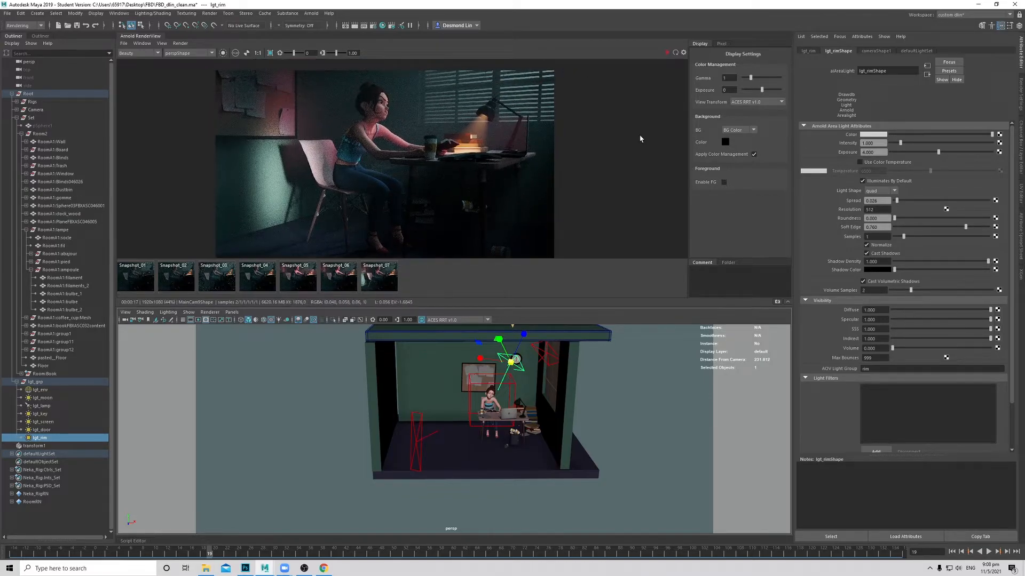
pyautogui.moveTo(569, 81); pyautogui.dragTo(583, 79, button='middle')
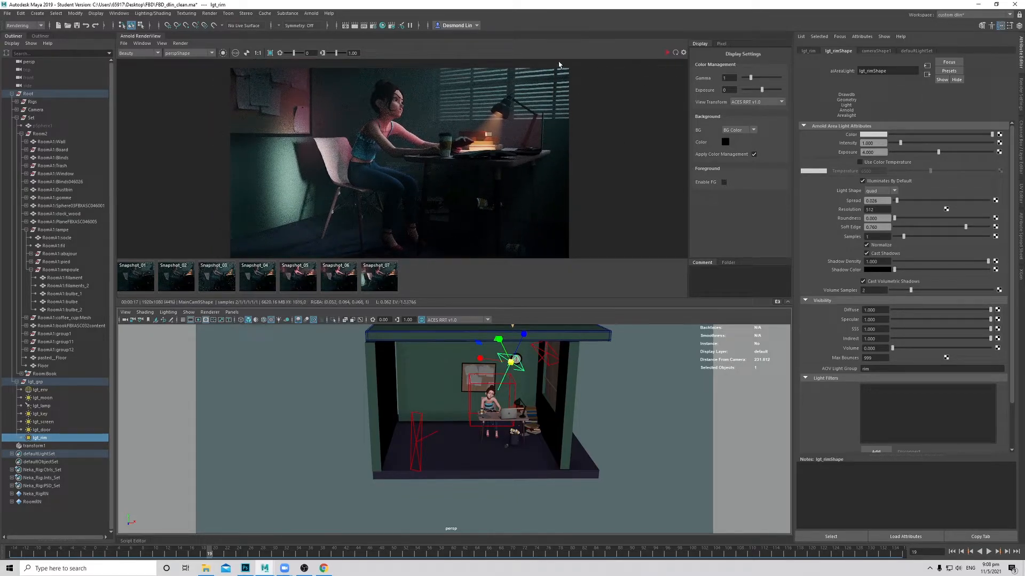
pyautogui.moveTo(539, 184); pyautogui.dragTo(555, 133, button='middle')
pyautogui.scroll(2, 527, 172)
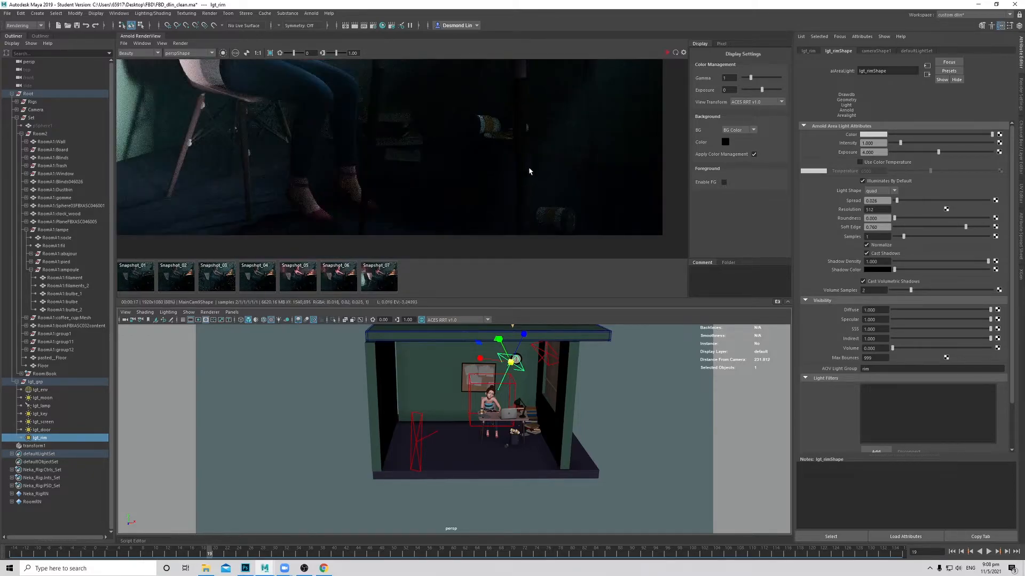
pyautogui.scroll(-1, 509, 153)
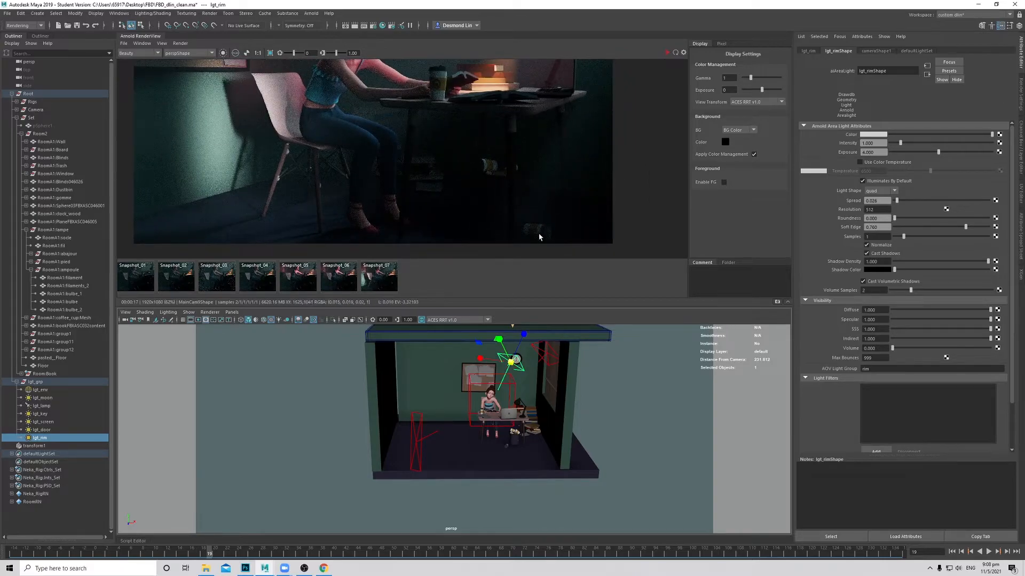
pyautogui.scroll(-1, 538, 176)
pyautogui.moveTo(538, 176); pyautogui.dragTo(514, 185, button='middle')
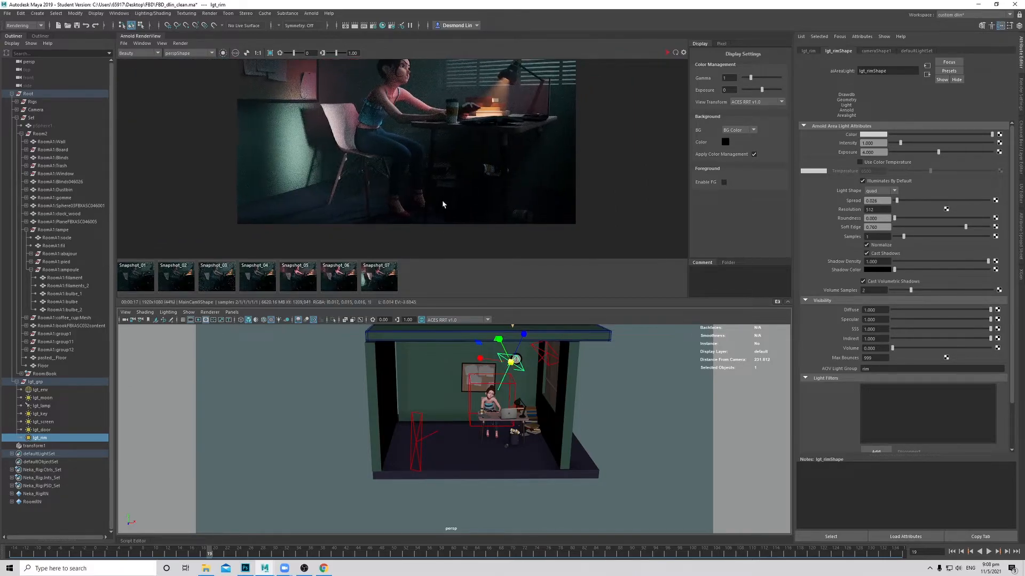
# Step: Create an Arnold area light, rename it lgt_kick and parent it under lgt_grp
pyautogui.click(311, 13)
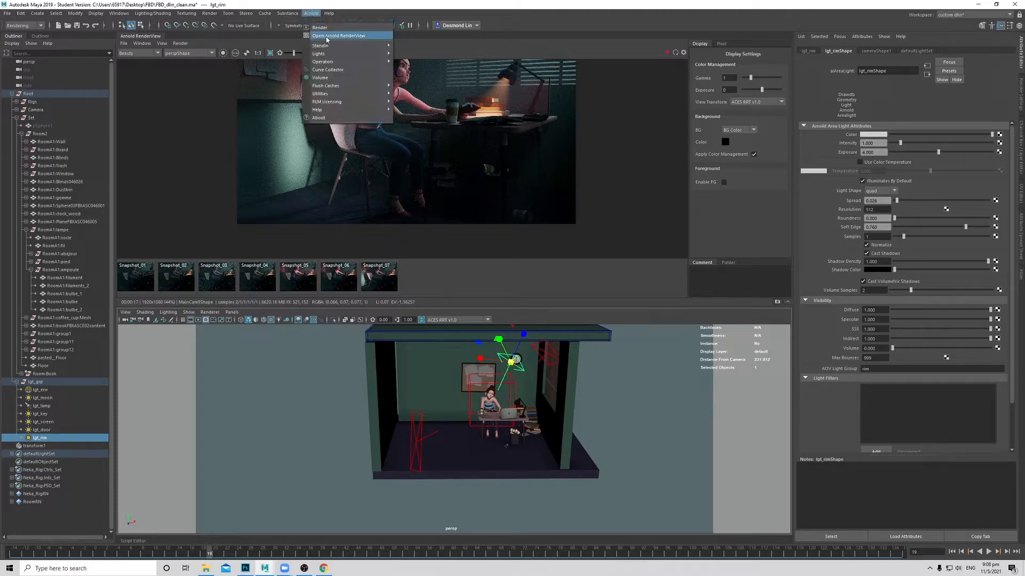
pyautogui.moveTo(342, 50)
pyautogui.click(424, 55)
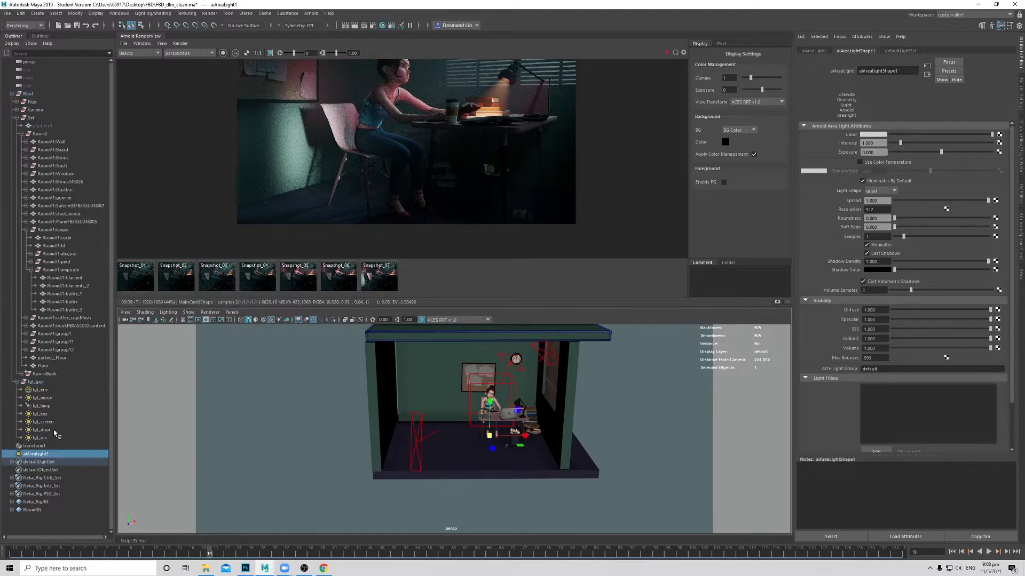
pyautogui.doubleClick(42, 453)
pyautogui.write('lgt_kick')
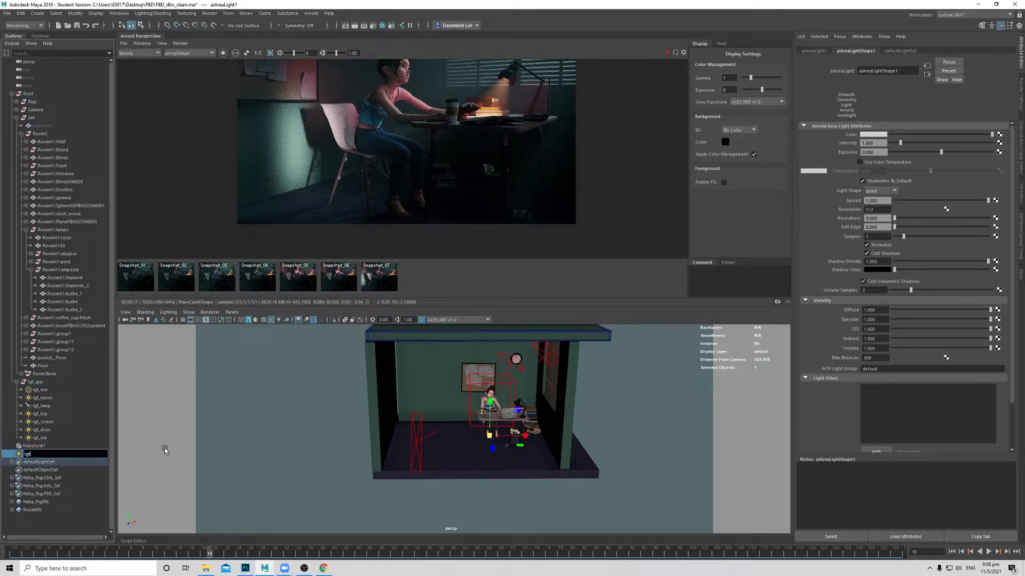
pyautogui.press('Return')
pyautogui.moveTo(64, 451); pyautogui.dragTo(53, 382)
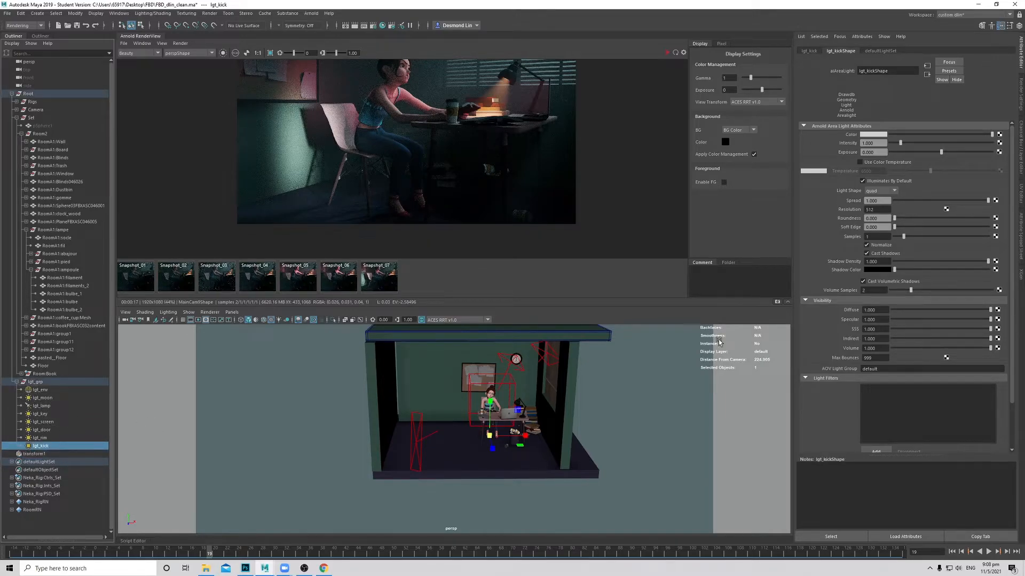
# Step: Set lgt_kick's AOV light group to kick and add a custom AOV named RGBA_kick in the render settings
pyautogui.moveTo(902, 369); pyautogui.dragTo(758, 360)
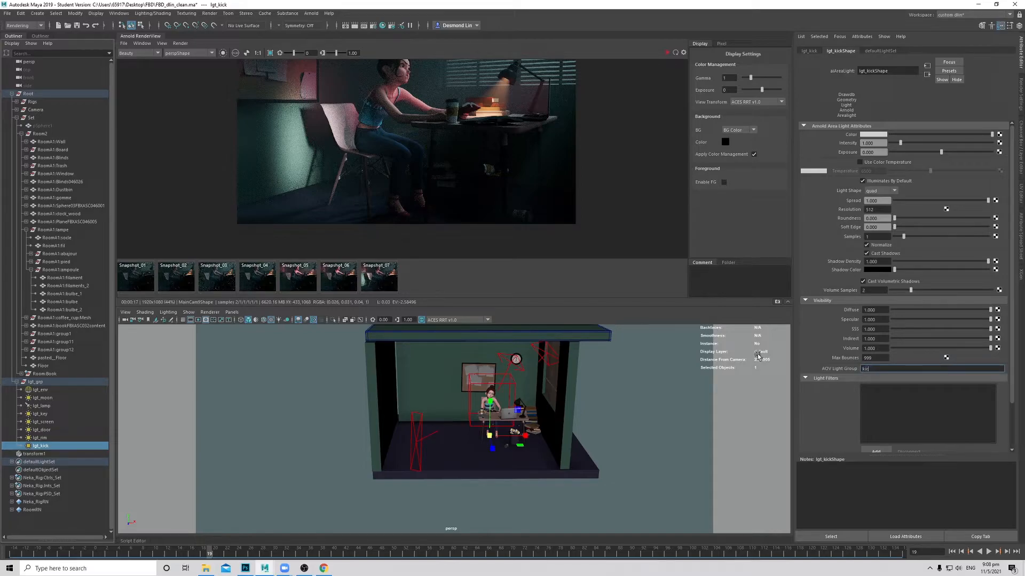
pyautogui.click(1021, 88)
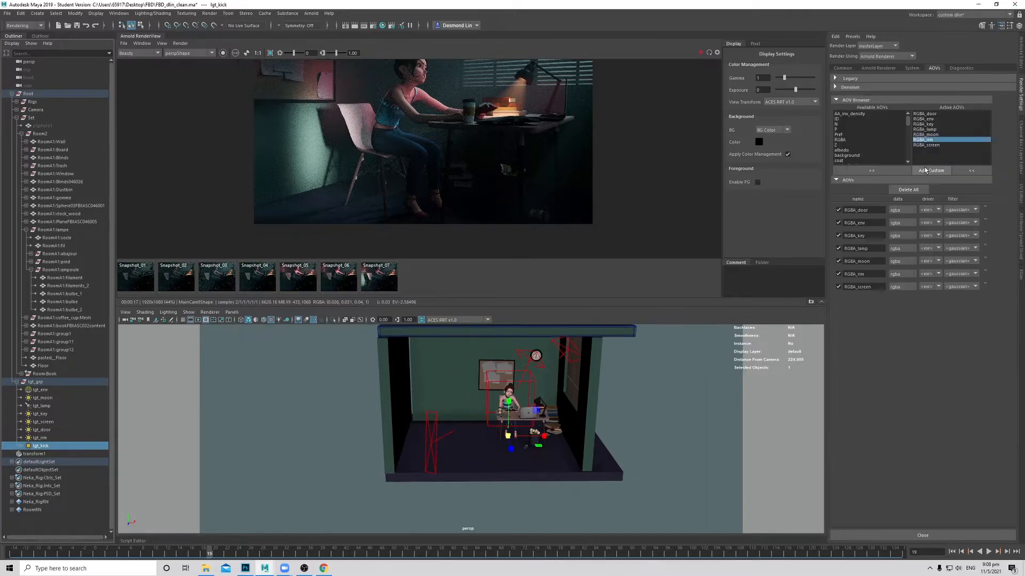
pyautogui.click(932, 170)
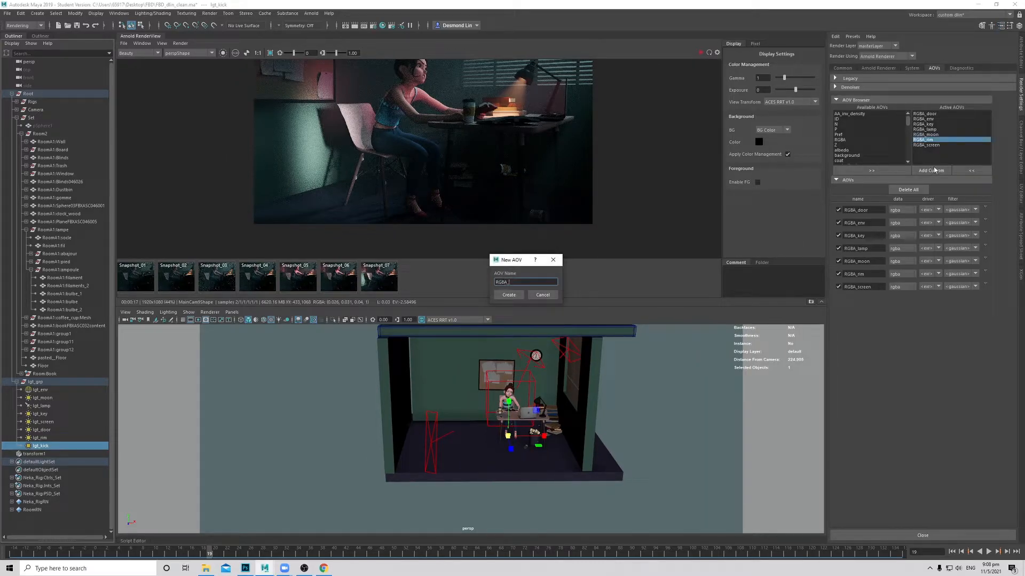
pyautogui.press('Return')
pyautogui.click(1021, 62)
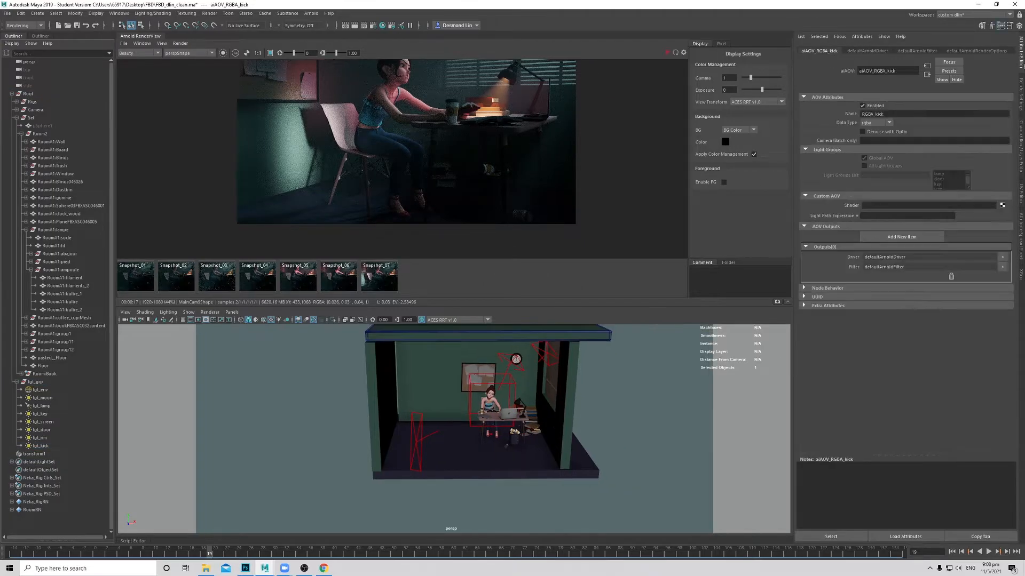
pyautogui.click(873, 51)
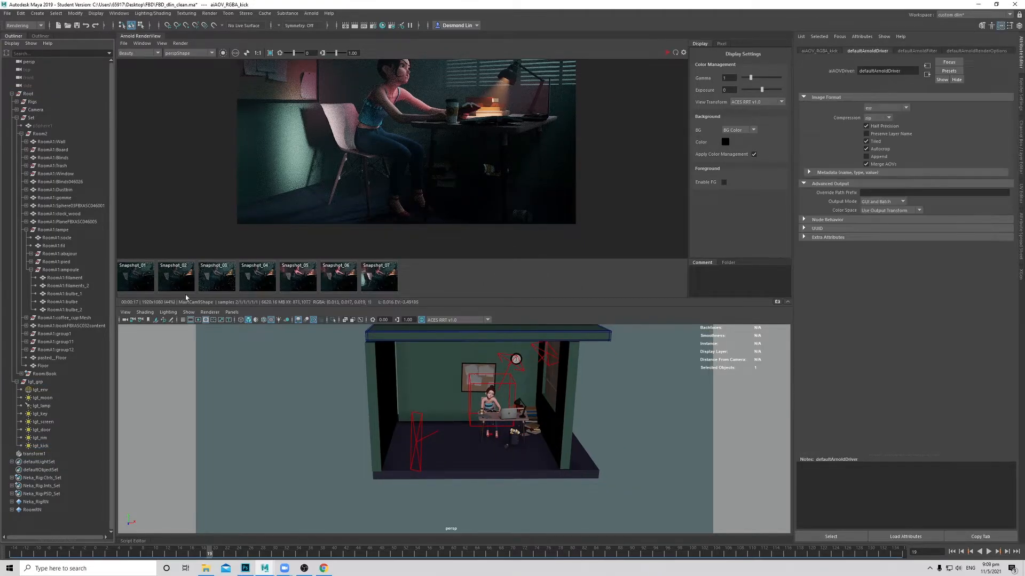
# Step: Select lgt_kick, set its exposure to 10 and give it the pale blue from the colour history
pyautogui.click(74, 447)
pyautogui.click(874, 152)
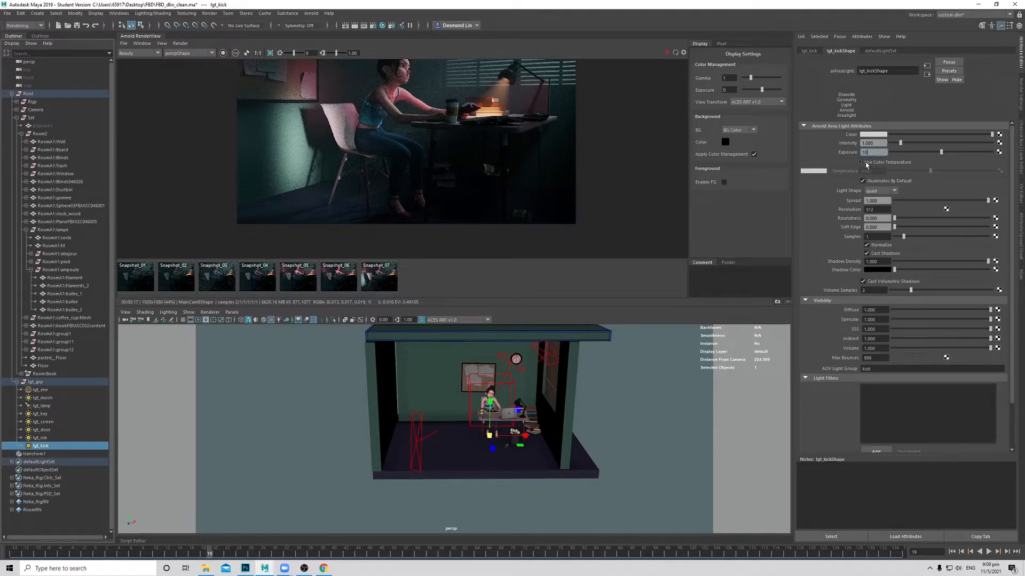
pyautogui.click(879, 137)
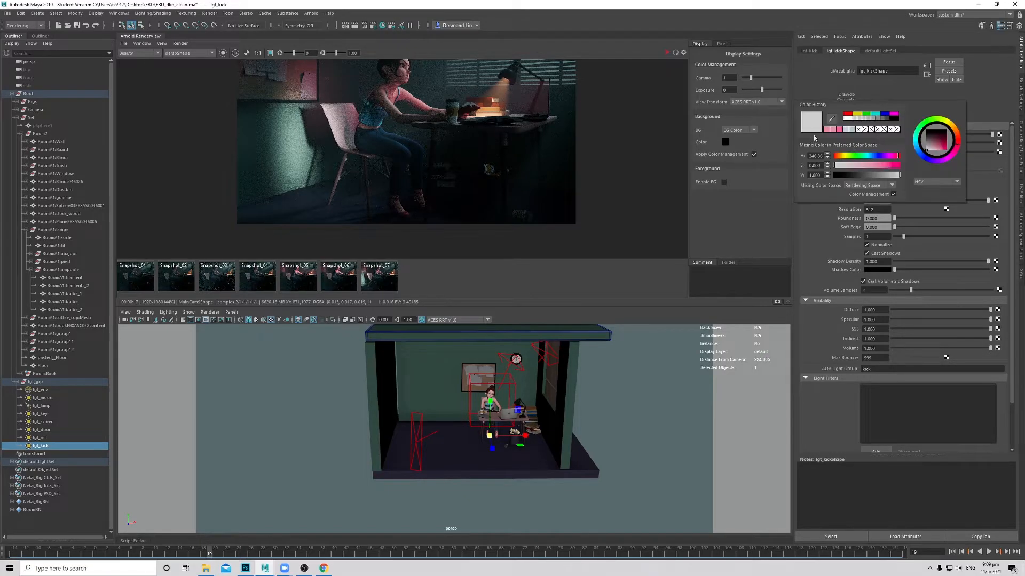
pyautogui.click(851, 130)
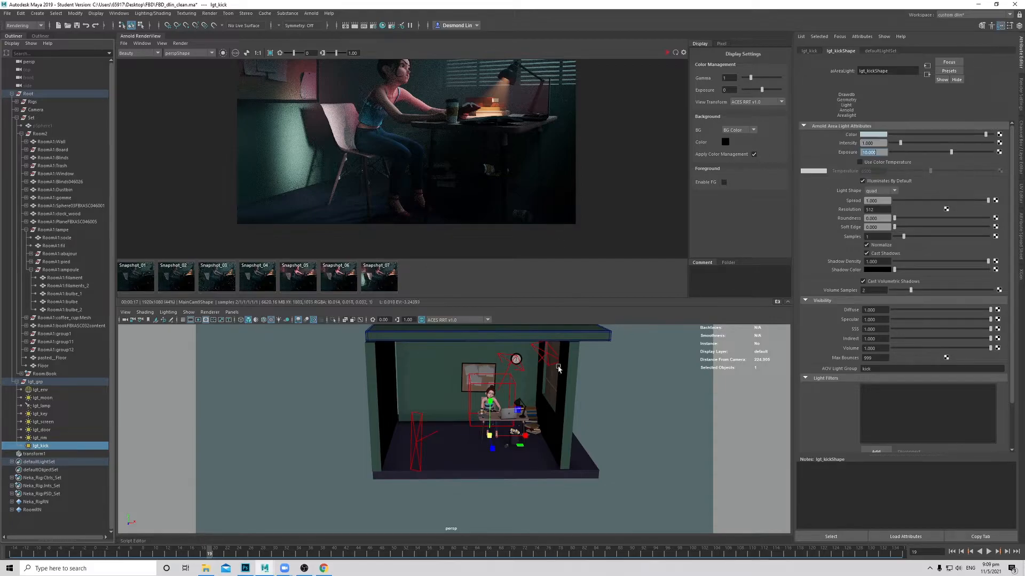
# Step: Scale up lgt_kick and move it outside the room's open front, facing the desk
pyautogui.click(231, 312)
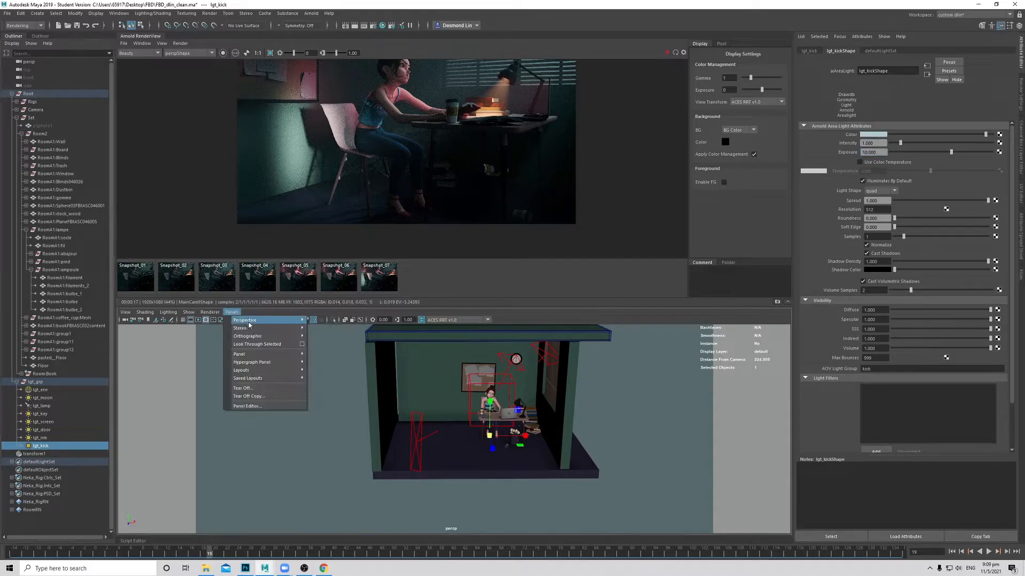
pyautogui.click(578, 316)
pyautogui.keyDown('alt'); pyautogui.moveTo(505, 435); pyautogui.dragTo(550, 462); pyautogui.keyUp('alt')
pyautogui.press('w')
pyautogui.press('r')
pyautogui.keyDown('alt'); pyautogui.moveTo(549, 462); pyautogui.dragTo(593, 463, button='right'); pyautogui.keyUp('alt')
pyautogui.keyDown('alt'); pyautogui.moveTo(594, 463); pyautogui.dragTo(563, 434, button='middle'); pyautogui.keyUp('alt')
pyautogui.keyDown('alt'); pyautogui.moveTo(562, 434); pyautogui.dragTo(462, 467); pyautogui.keyUp('alt')
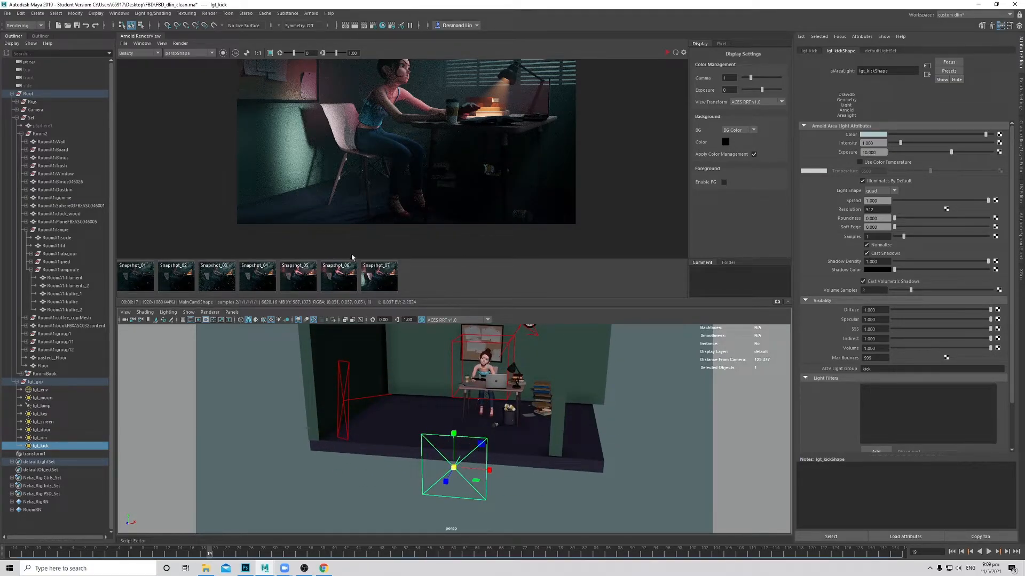
# Step: Look through lgt_kick and reposition it outside the room's side wall, aimed down at the desk and the dark area underneath
pyautogui.click(231, 312)
pyautogui.click(256, 346)
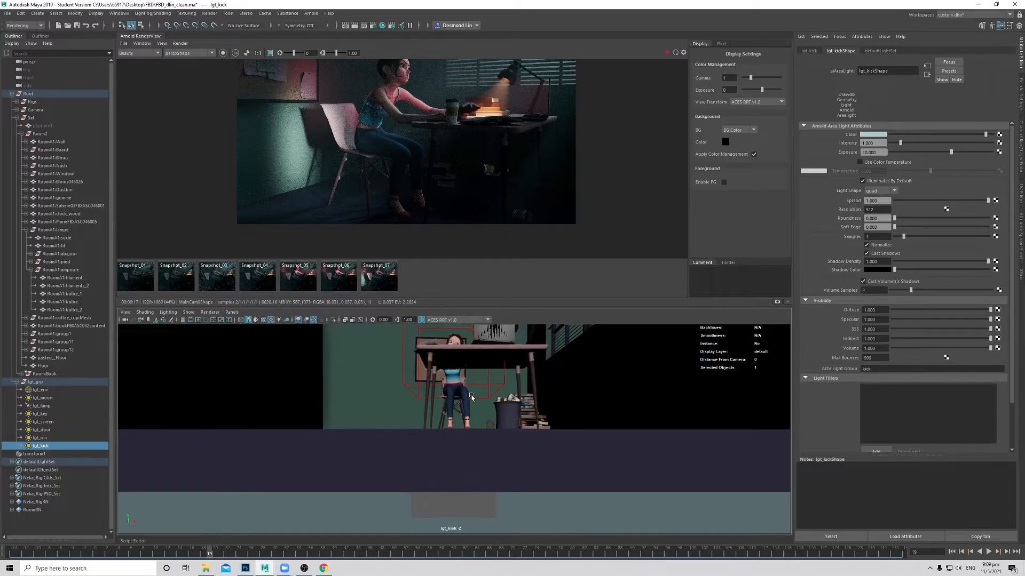
pyautogui.moveTo(463, 417)
pyautogui.keyDown('alt'); pyautogui.mouseDown()
pyautogui.moveTo(499, 414)
pyautogui.moveTo(505, 434)
pyautogui.moveTo(505, 418)
pyautogui.moveTo(470, 413)
pyautogui.moveTo(491, 412)
pyautogui.moveTo(461, 429)
pyautogui.mouseUp(); pyautogui.keyUp('alt')
pyautogui.keyDown('alt'); pyautogui.moveTo(504, 385); pyautogui.dragTo(481, 407); pyautogui.keyUp('alt')
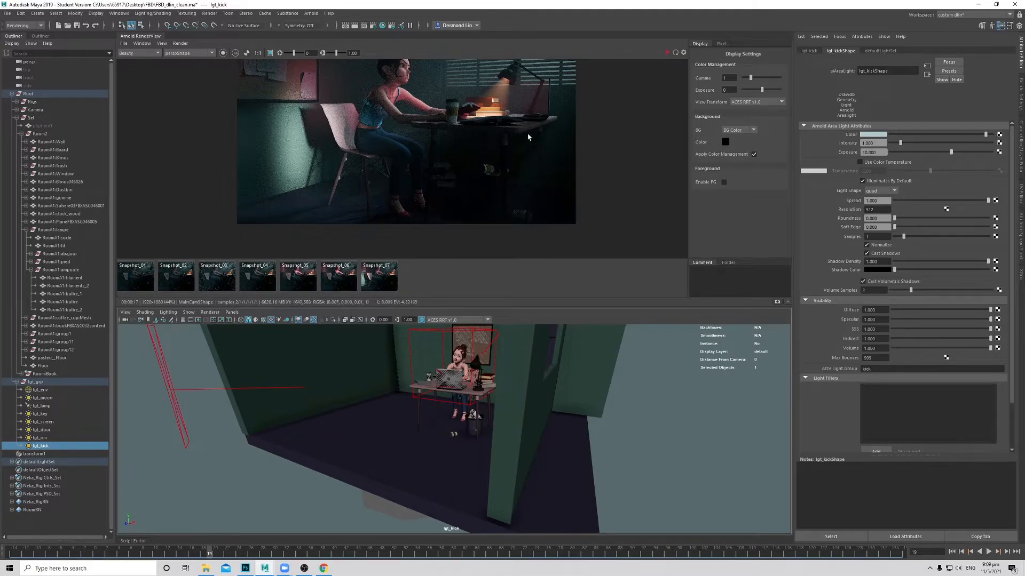
pyautogui.scroll(1, 544, 165)
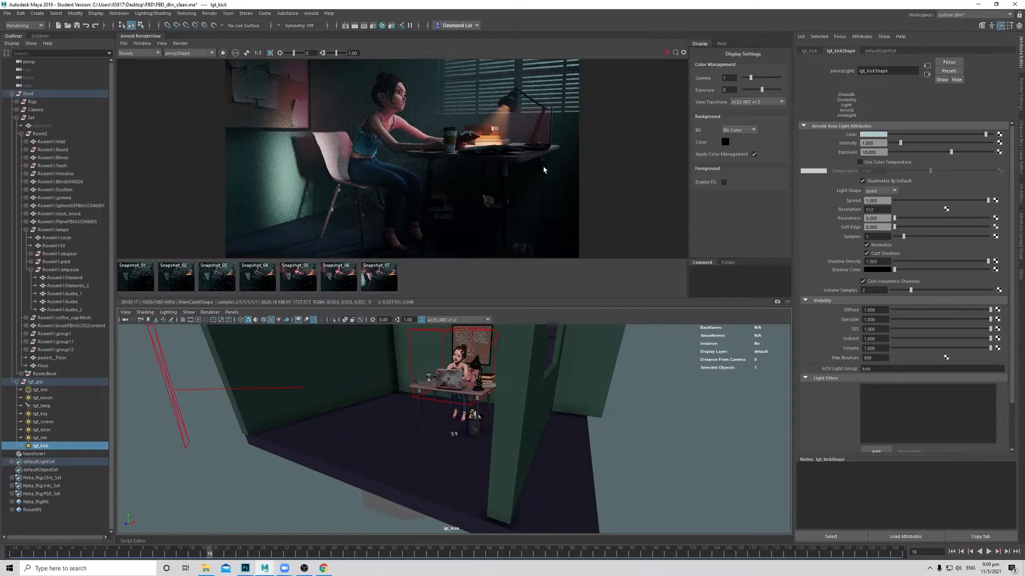
pyautogui.moveTo(494, 406)
pyautogui.keyDown('alt'); pyautogui.mouseDown()
pyautogui.moveTo(479, 428)
pyautogui.moveTo(493, 413)
pyautogui.mouseUp(); pyautogui.keyUp('alt')
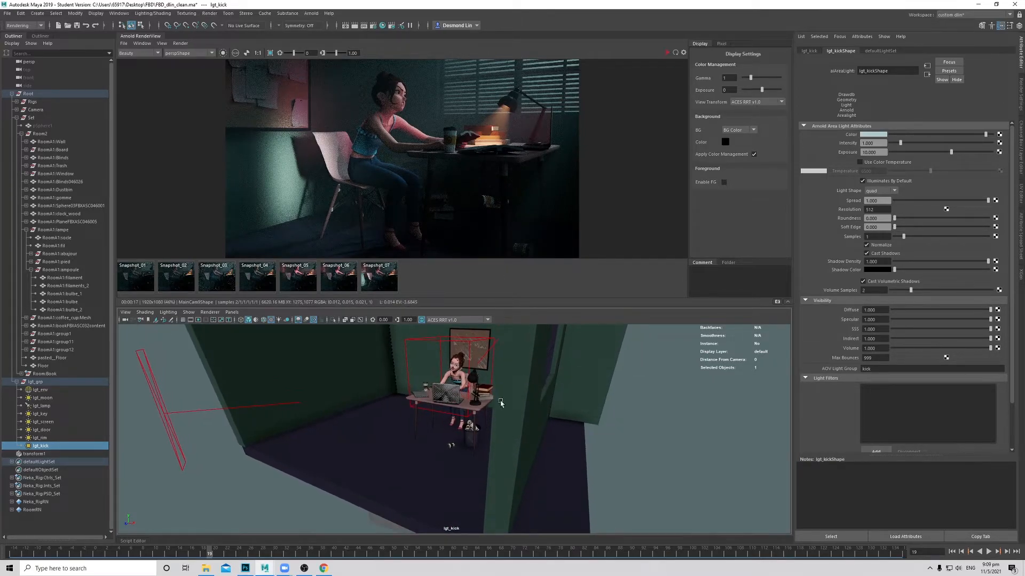
# Step: Set lgt_kick's volume contribution to 0 and its spread to 0.751, restarting the interactive render
pyautogui.click(666, 53)
pyautogui.click(667, 54)
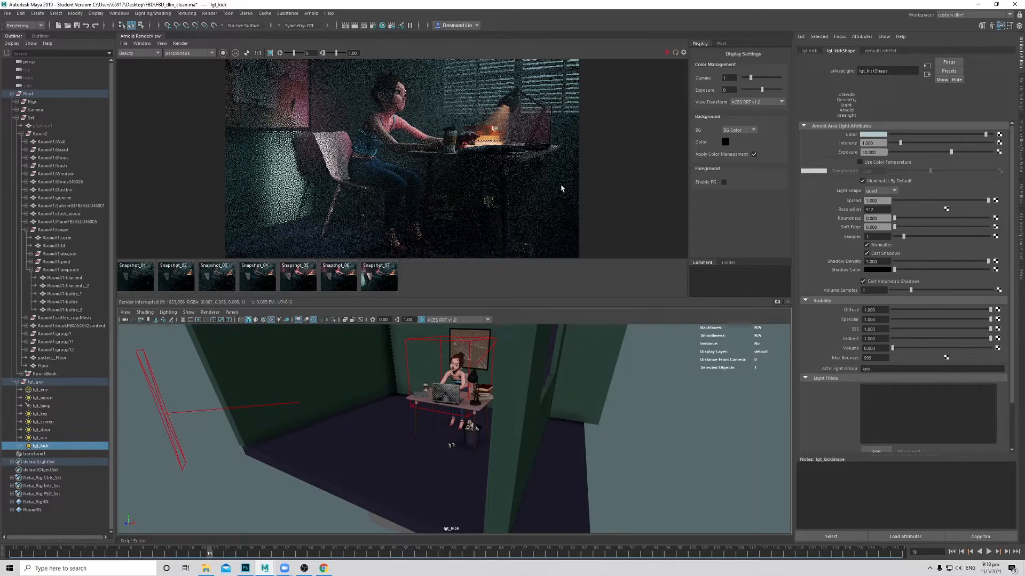
pyautogui.scroll(-2, 565, 185)
pyautogui.scroll(2, 551, 184)
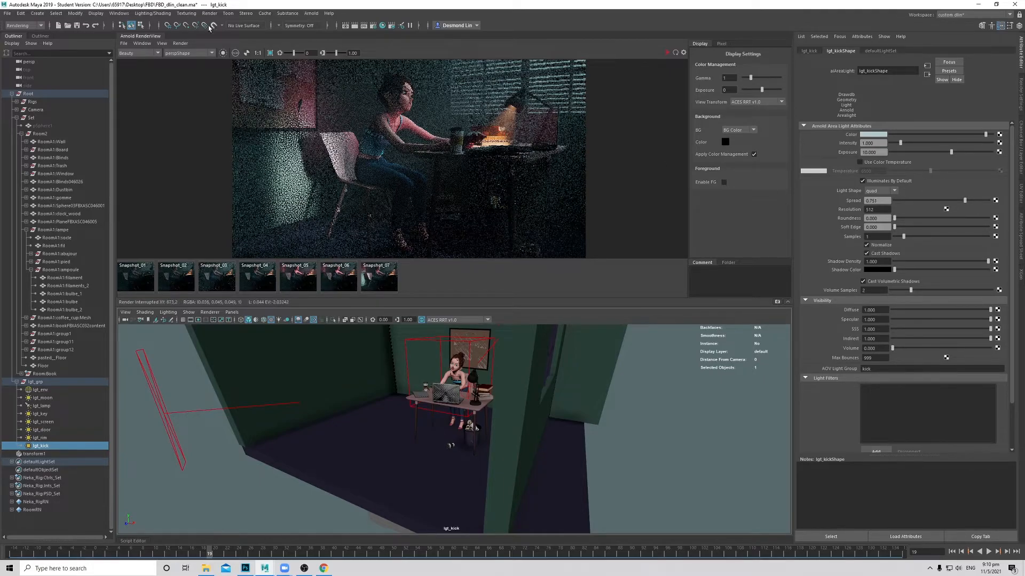
# Step: Display the RGBA_kick AOV in the render view and restart the interactive render
pyautogui.click(156, 53)
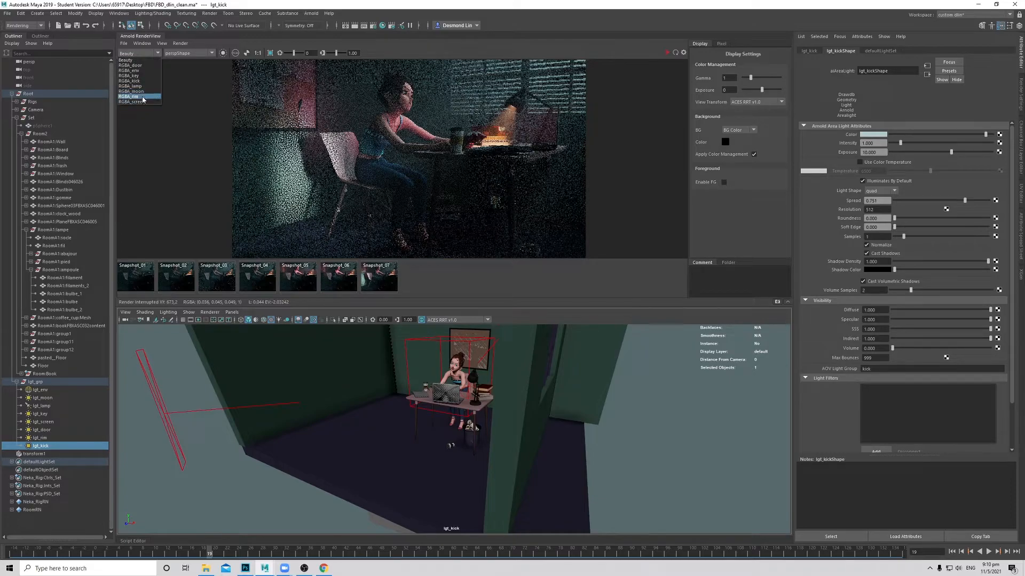
pyautogui.click(144, 81)
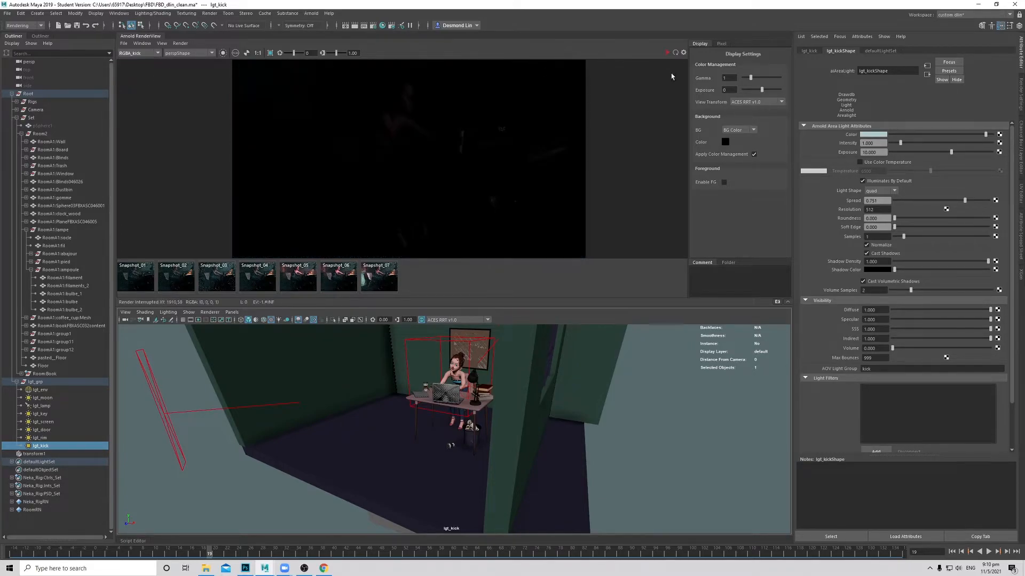
pyautogui.click(668, 53)
pyautogui.click(668, 53)
# Step: Raise the render view's exposure to 2.95 to inspect the kick light's effect under the desk, and reset it to 0
pyautogui.moveTo(294, 54); pyautogui.dragTo(299, 56)
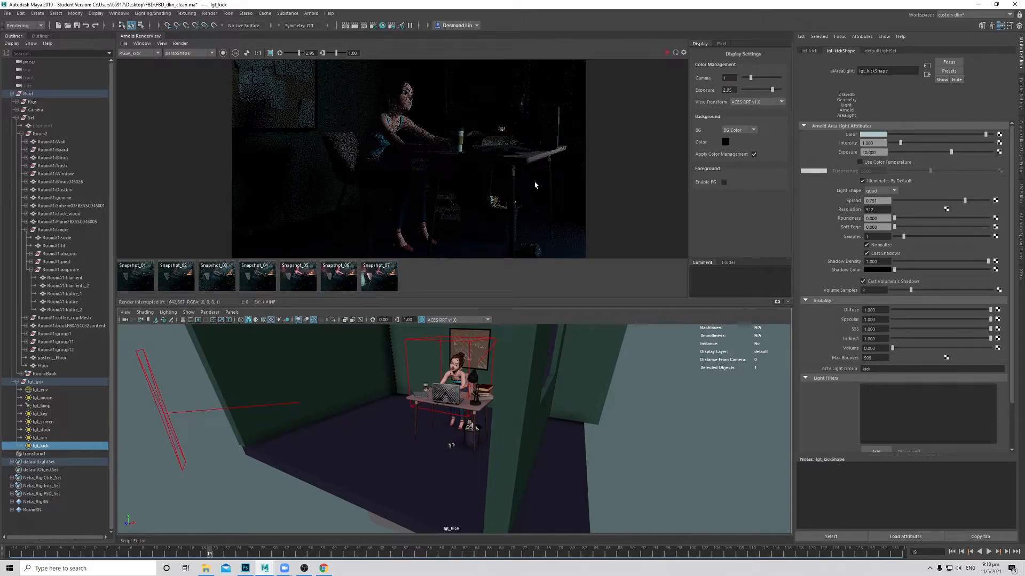
pyautogui.keyDown('alt'); pyautogui.moveTo(557, 190); pyautogui.dragTo(556, 178, button='middle'); pyautogui.keyUp('alt')
pyautogui.keyDown('alt'); pyautogui.moveTo(512, 220); pyautogui.dragTo(527, 194, button='middle'); pyautogui.keyUp('alt')
pyautogui.keyDown('alt'); pyautogui.moveTo(526, 195); pyautogui.dragTo(539, 176, button='right'); pyautogui.keyUp('alt')
pyautogui.keyDown('alt'); pyautogui.moveTo(523, 184); pyautogui.dragTo(523, 218, button='middle'); pyautogui.keyUp('alt')
pyautogui.scroll(-1, 613, 94)
pyautogui.keyDown('alt'); pyautogui.moveTo(613, 94); pyautogui.dragTo(576, 131, button='middle'); pyautogui.keyUp('alt')
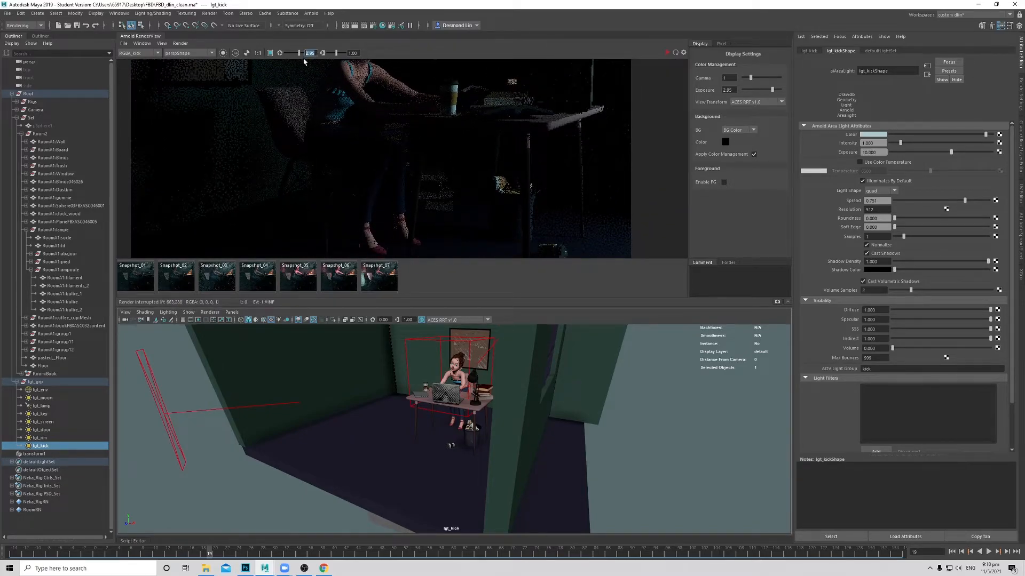
pyautogui.click(282, 53)
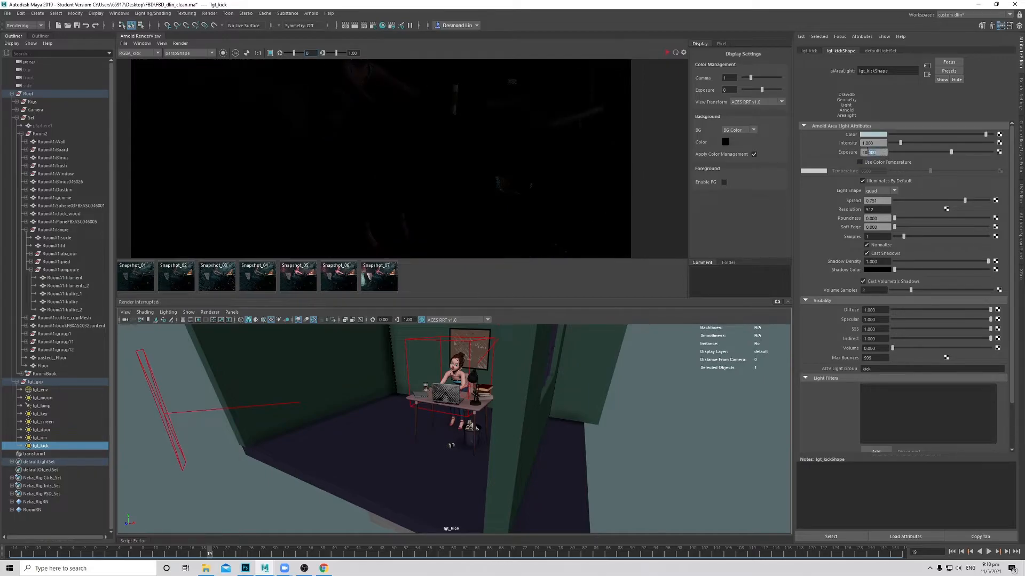
# Step: Set lgt_kick's exposure to 12 and rerender the RGBA_kick pass
pyautogui.click(666, 54)
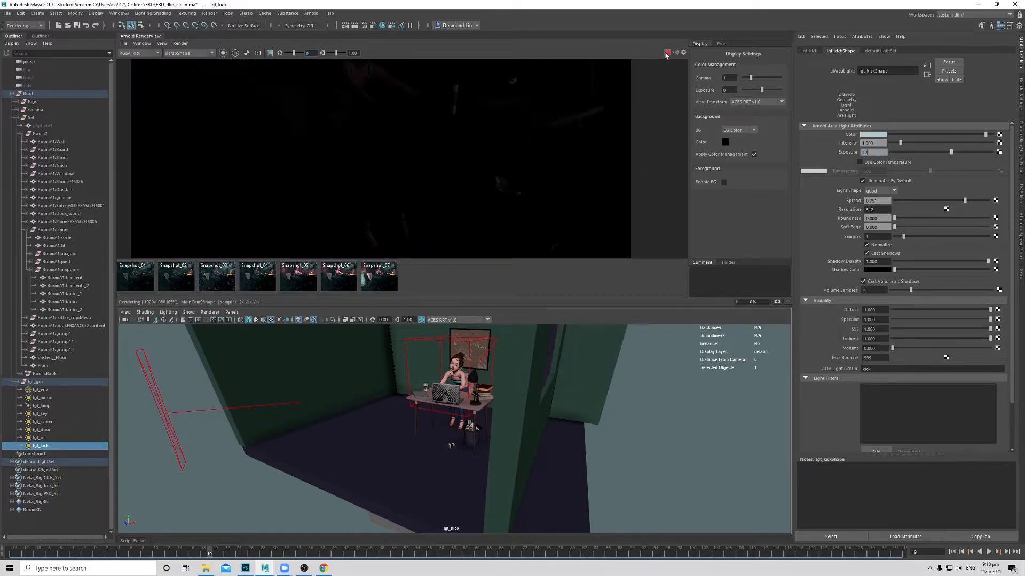
pyautogui.click(666, 53)
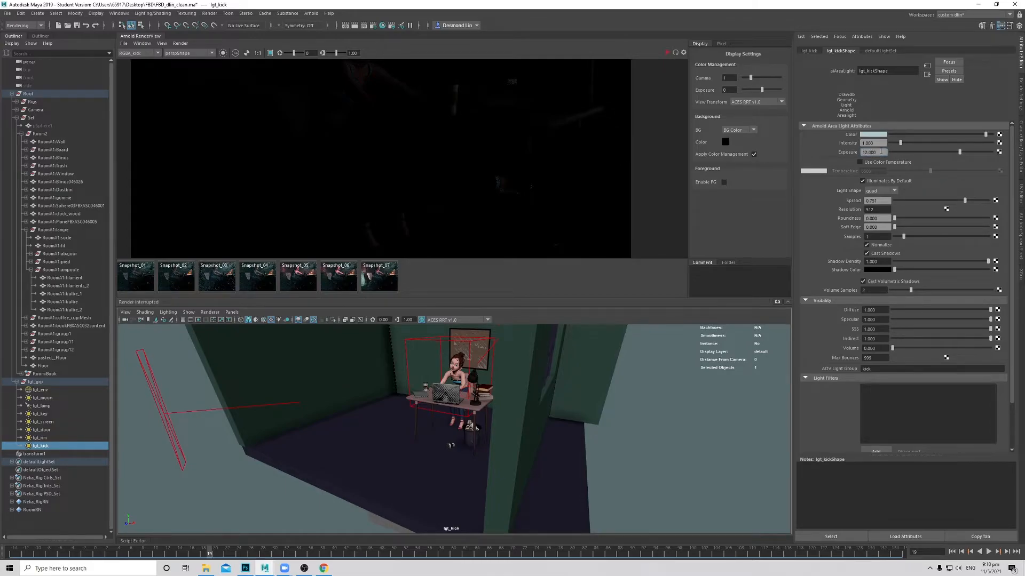
pyautogui.click(668, 53)
pyautogui.click(668, 52)
pyautogui.scroll(-3, 566, 143)
pyautogui.moveTo(550, 138); pyautogui.dragTo(543, 150, button='middle')
pyautogui.scroll(-2, 512, 151)
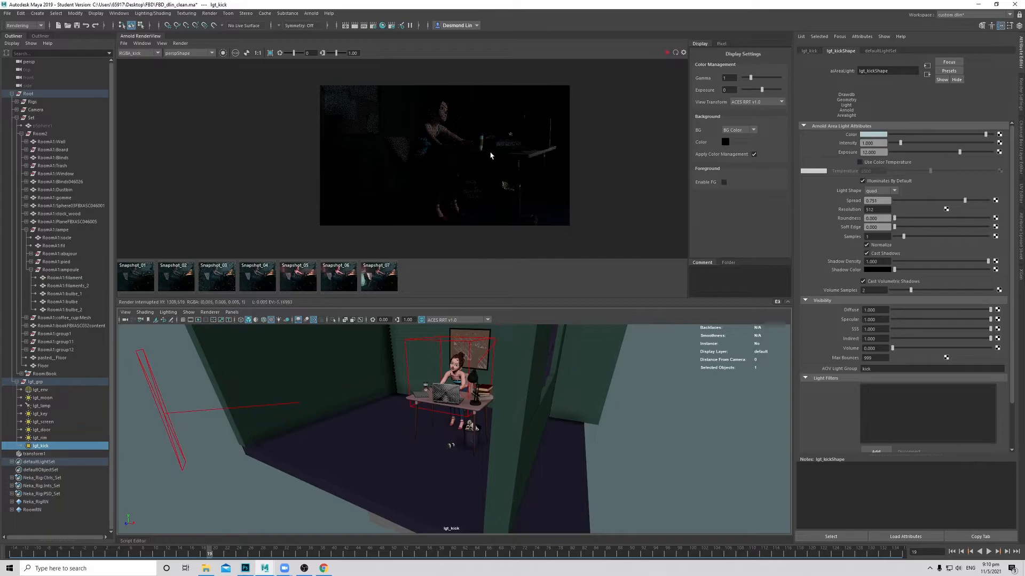
# Step: Narrow lgt_kick's spread to 0.015 and rerender the RGBA_kick pass
pyautogui.moveTo(495, 155); pyautogui.dragTo(475, 155, button='middle')
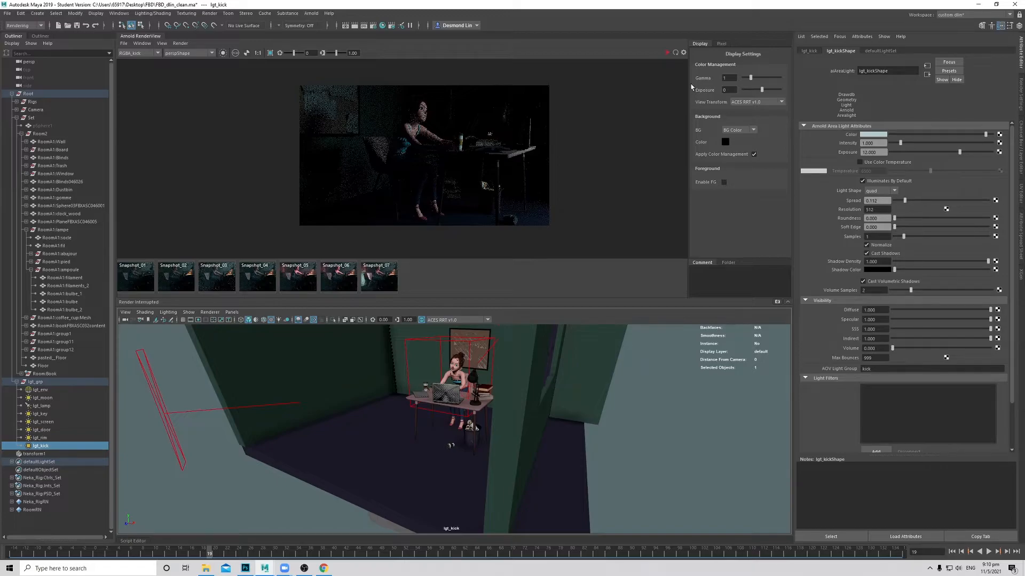
pyautogui.click(667, 53)
pyautogui.click(667, 53)
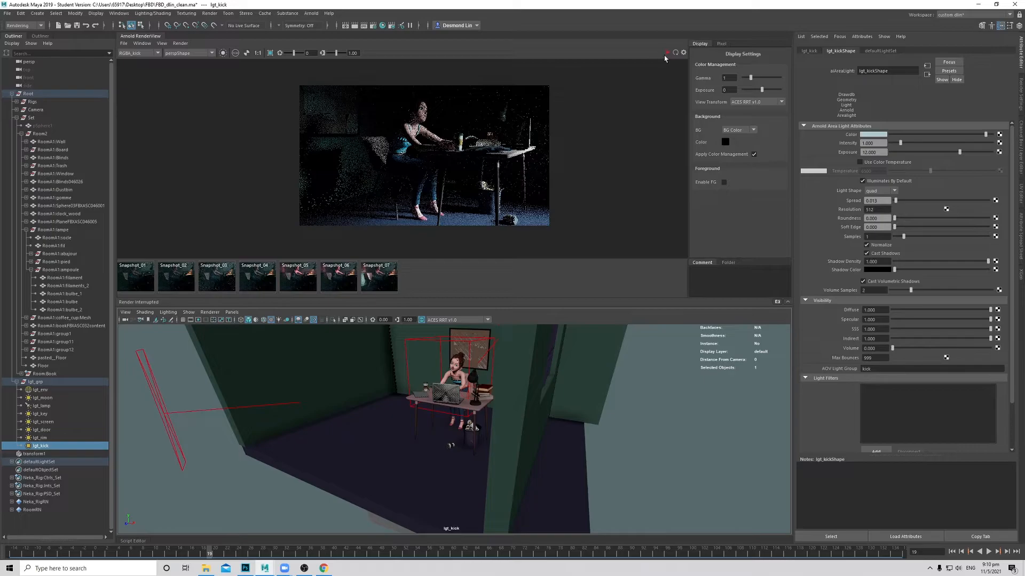
pyautogui.click(667, 53)
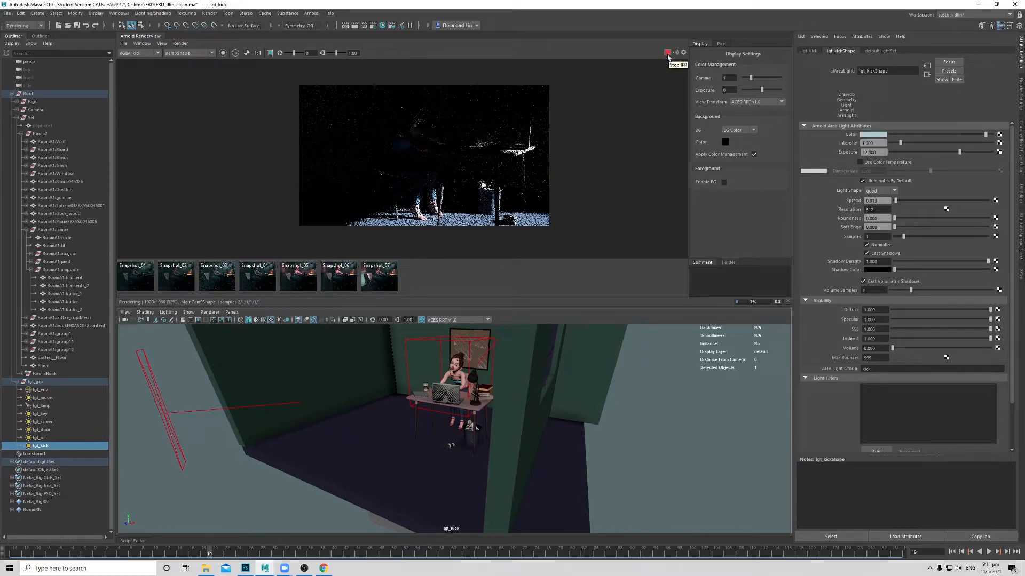
pyautogui.click(667, 52)
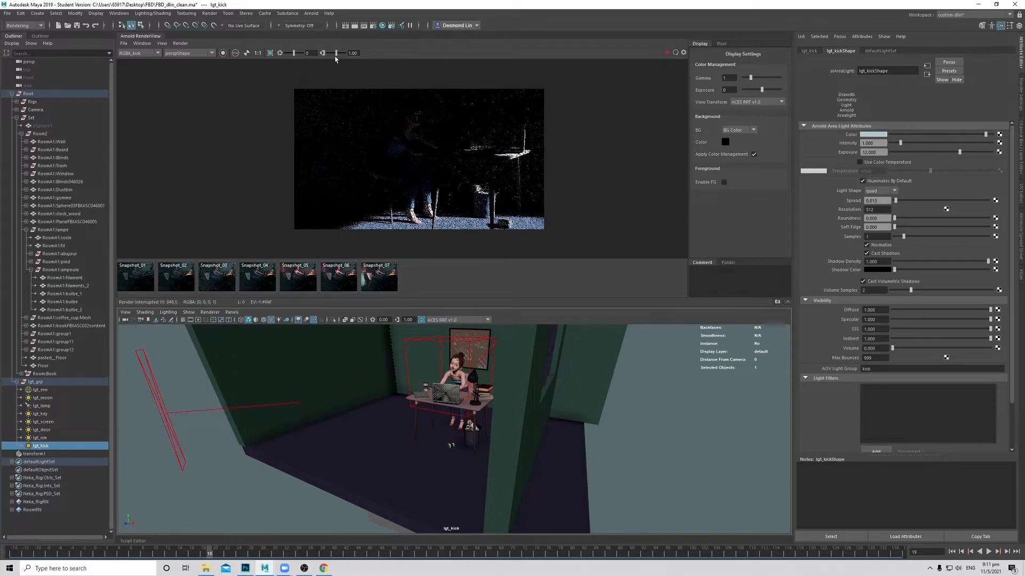
# Step: Lower the render view's exposure to -5 to check the kick light's brightest areas, and reset it to 0
pyautogui.moveTo(293, 56); pyautogui.dragTo(284, 54)
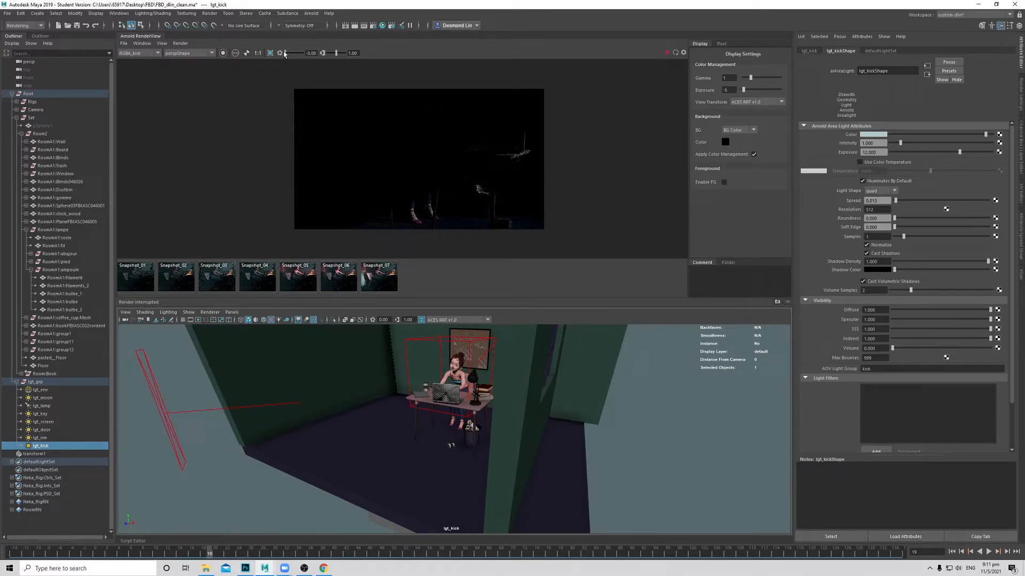
pyautogui.scroll(4, 537, 174)
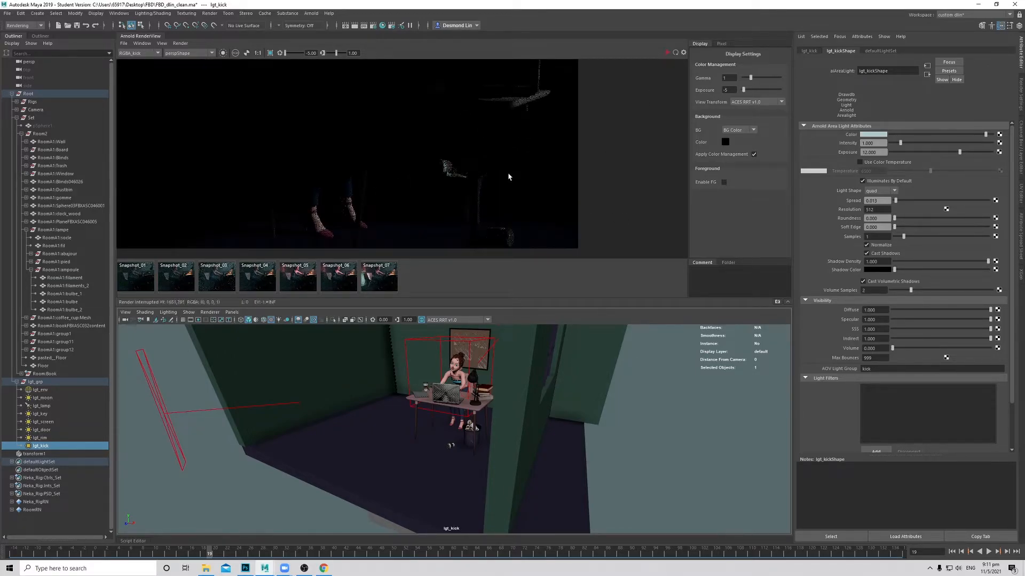
pyautogui.scroll(-2, 493, 168)
pyautogui.click(278, 53)
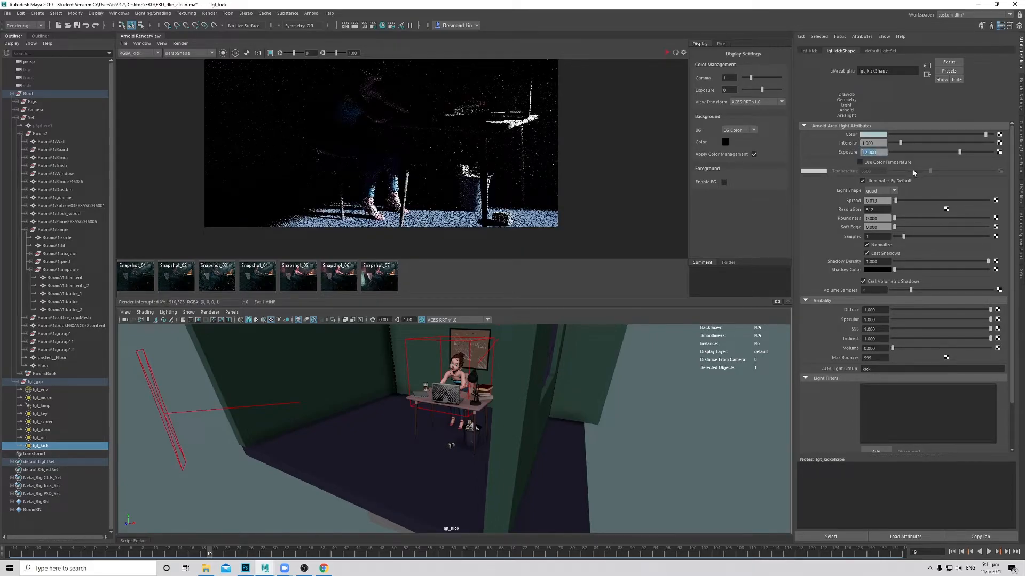
# Step: Set lgt_kick's exposure to 7.5, refresh the render and return the render view to the Beauty pass
pyautogui.write('7.5')
pyautogui.press('Return')
pyautogui.click(675, 54)
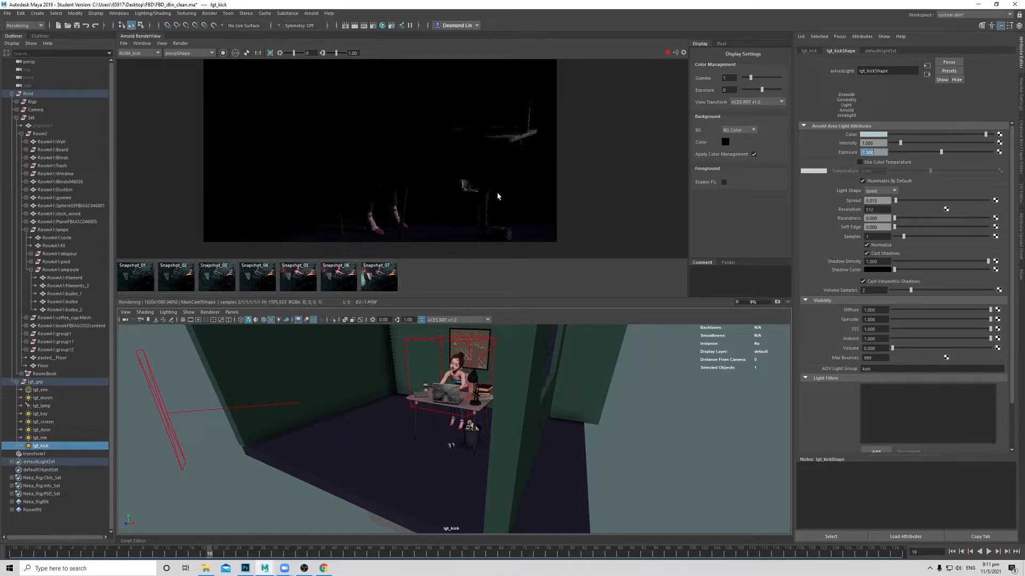
pyautogui.click(138, 53)
pyautogui.click(140, 61)
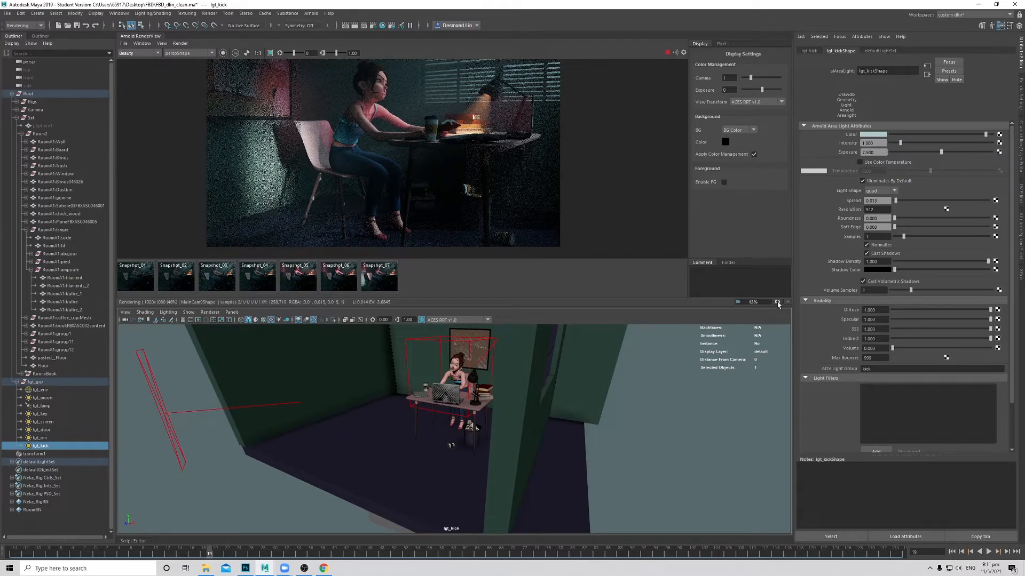
# Step: Store a snapshot of the current beauty render and compare it repeatedly with Snapshot_07
pyautogui.click(427, 282)
pyautogui.click(389, 279)
pyautogui.click(408, 278)
pyautogui.click(395, 275)
pyautogui.click(408, 276)
pyautogui.click(369, 277)
pyautogui.click(418, 276)
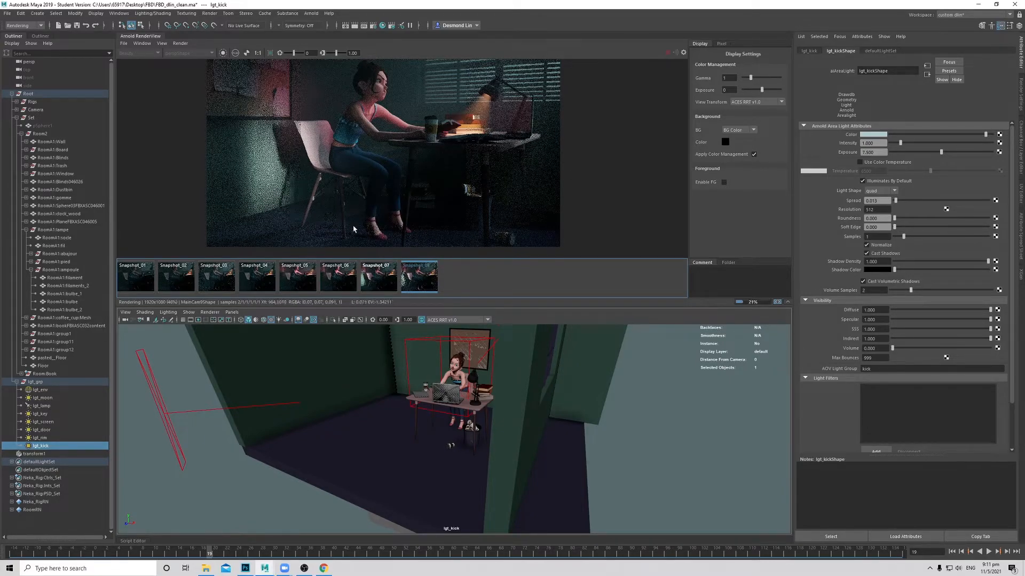
pyautogui.click(391, 278)
pyautogui.click(413, 282)
pyautogui.click(379, 279)
pyautogui.click(416, 282)
pyautogui.click(379, 279)
pyautogui.click(416, 281)
pyautogui.click(378, 280)
pyautogui.click(433, 279)
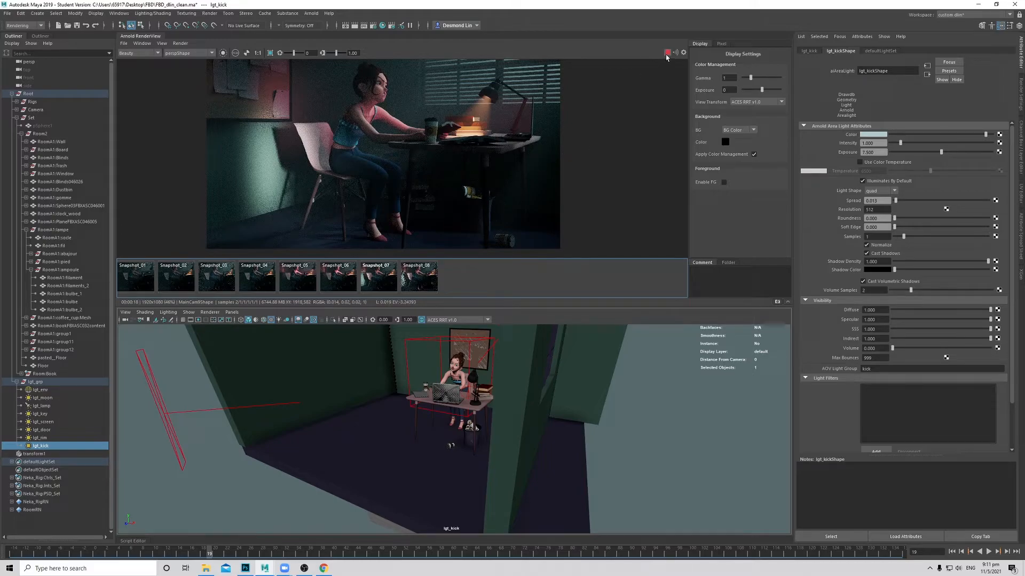
# Step: Set lgt_kick's exposure to 7
pyautogui.click(879, 153)
pyautogui.write('7')
pyautogui.press('Return')
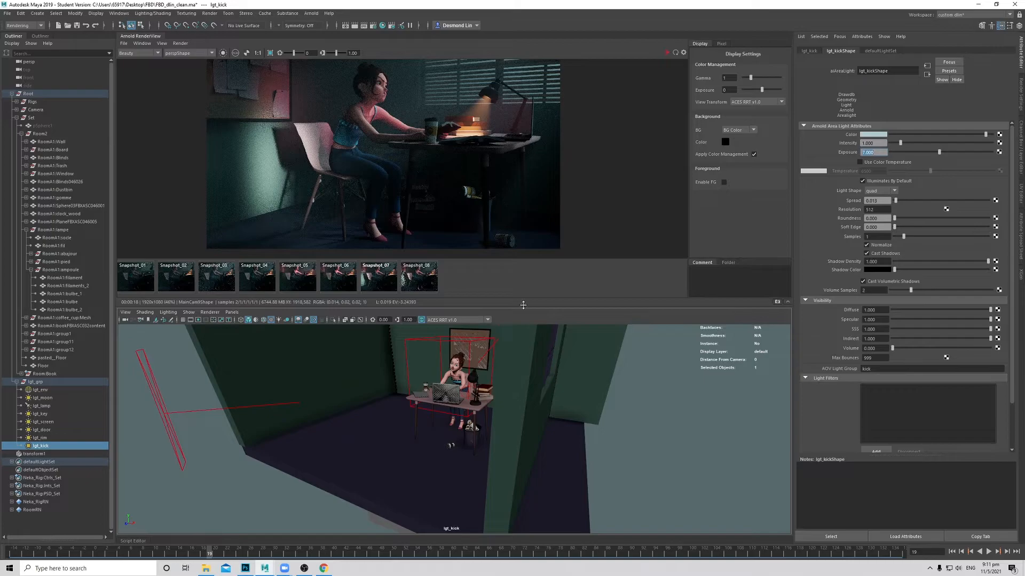
# Step: Return the viewport to the persp camera, reselect lgt_kick and add a Light Blocker filter to it
pyautogui.moveTo(504, 412); pyautogui.dragTo(506, 383)
pyautogui.press('space')
pyautogui.scroll(2, 462, 223)
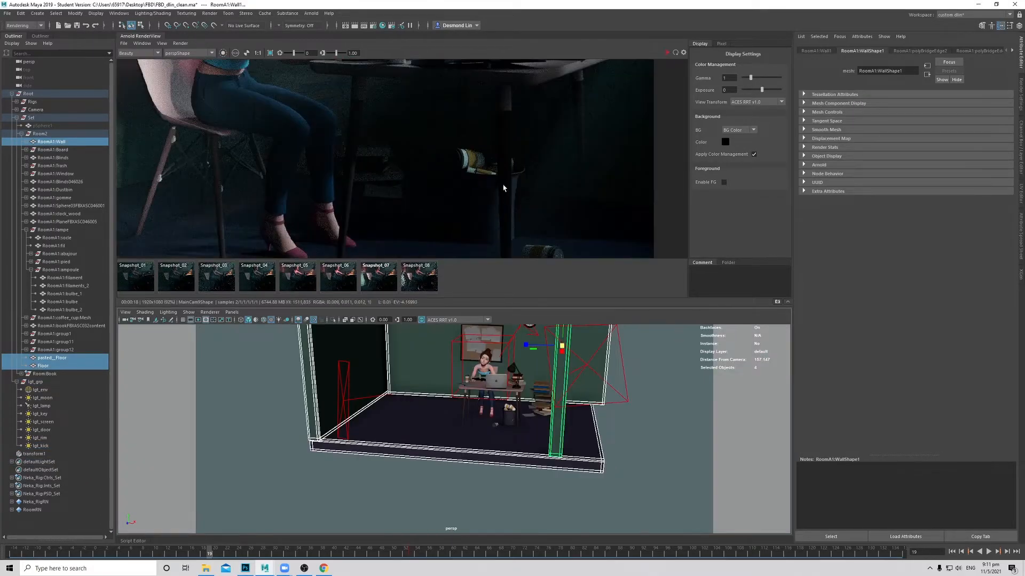
pyautogui.scroll(-5, 519, 462)
pyautogui.keyDown('alt'); pyautogui.moveTo(519, 462); pyautogui.dragTo(470, 451); pyautogui.keyUp('alt')
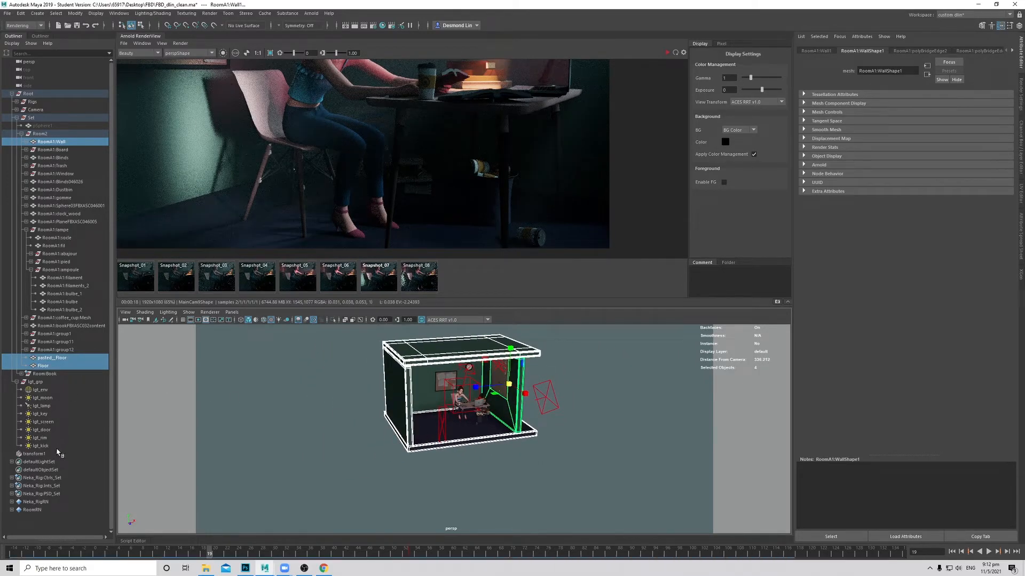
pyautogui.click(54, 446)
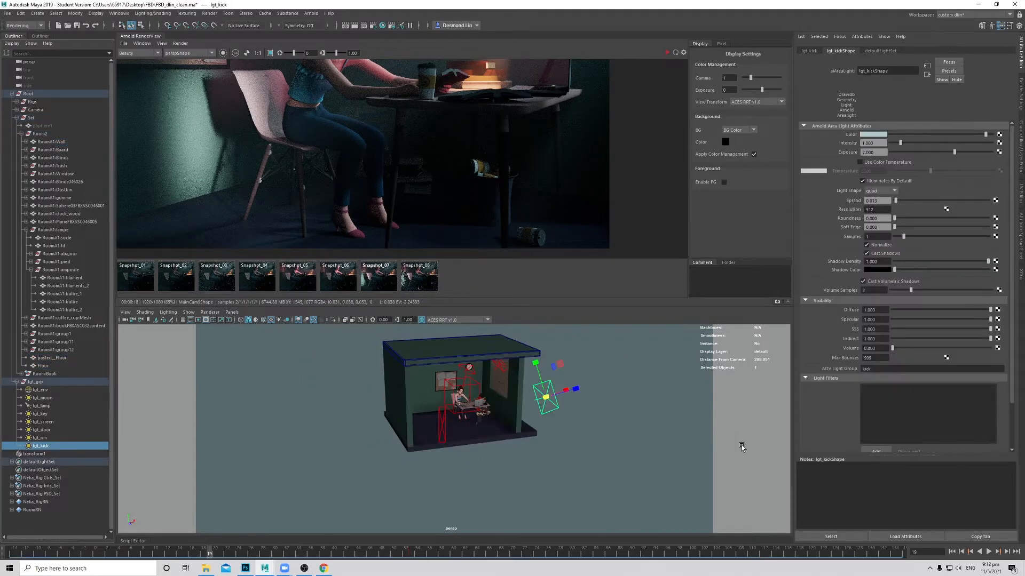
pyautogui.click(874, 450)
pyautogui.click(368, 203)
pyautogui.click(377, 232)
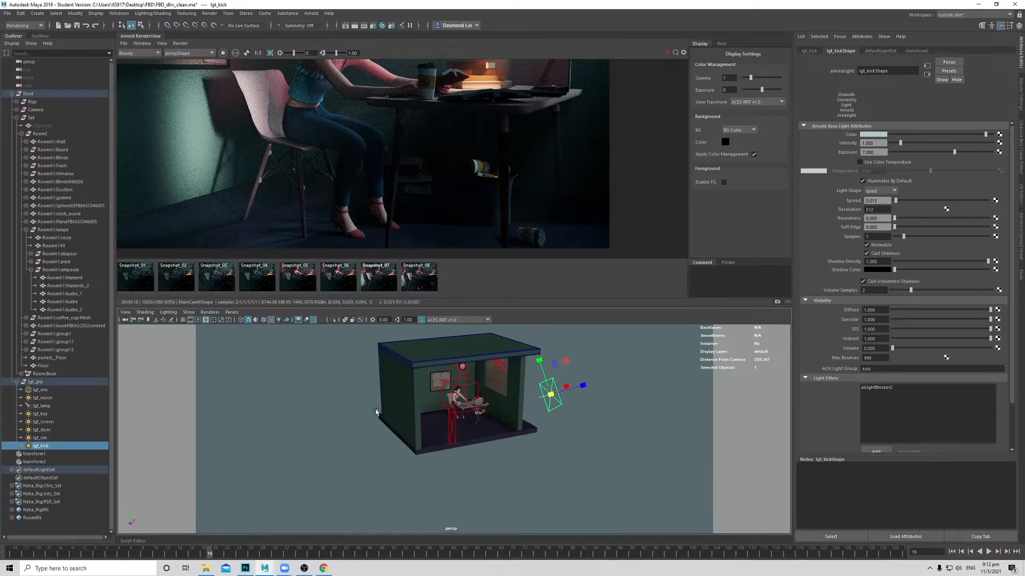
# Step: Select the new light blocker's transform2, enlarge its box and raise it within the room
pyautogui.click(55, 462)
pyautogui.moveTo(459, 418); pyautogui.dragTo(503, 412)
pyautogui.keyDown('alt'); pyautogui.moveTo(470, 425); pyautogui.dragTo(594, 446, button='right'); pyautogui.keyUp('alt')
pyautogui.press('w')
pyautogui.moveTo(462, 368); pyautogui.dragTo(459, 278)
pyautogui.press('f')
# Step: Scale the light blocker box along one axis to adjust its fit around the room's interior
pyautogui.keyDown('alt'); pyautogui.moveTo(475, 402); pyautogui.dragTo(498, 419); pyautogui.keyUp('alt')
pyautogui.keyDown('alt'); pyautogui.moveTo(497, 419); pyautogui.dragTo(508, 368, button='middle'); pyautogui.keyUp('alt')
pyautogui.keyDown('alt'); pyautogui.moveTo(509, 369); pyautogui.dragTo(510, 425, button='right'); pyautogui.keyUp('alt')
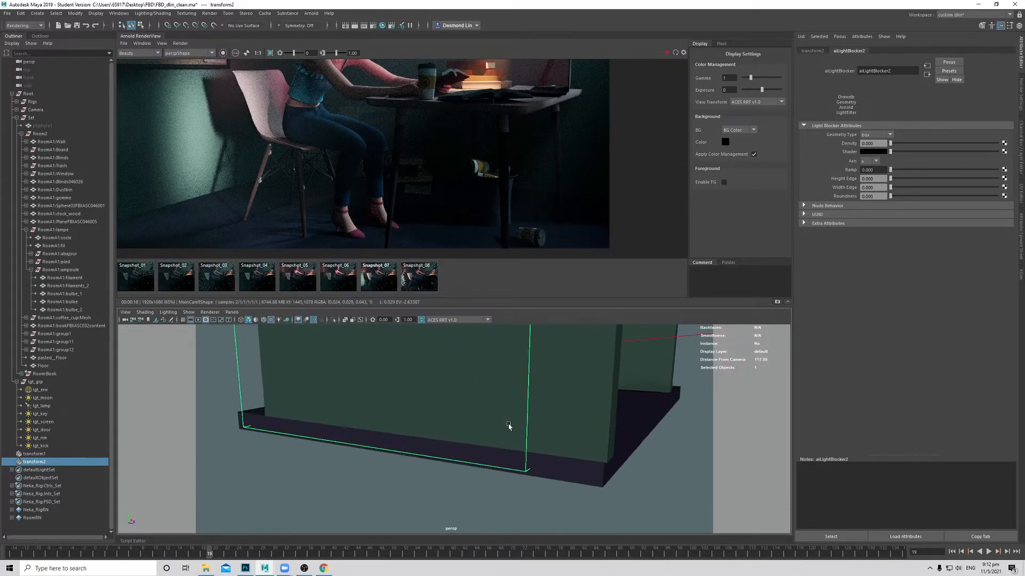
pyautogui.keyDown('alt'); pyautogui.moveTo(510, 426); pyautogui.dragTo(475, 483, button='middle'); pyautogui.keyUp('alt')
pyautogui.keyDown('alt'); pyautogui.moveTo(497, 450); pyautogui.dragTo(530, 458); pyautogui.keyUp('alt')
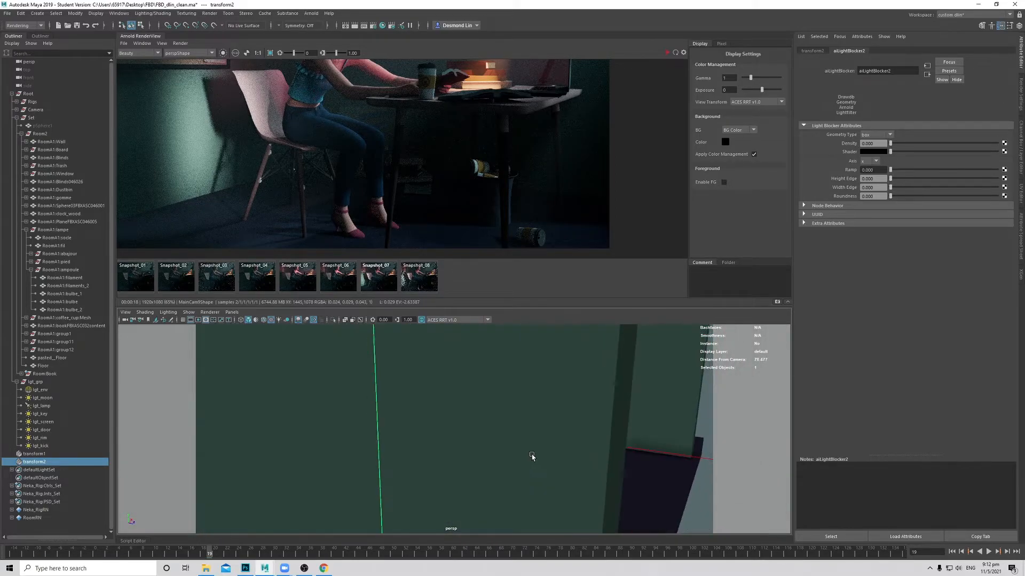
pyautogui.keyDown('alt'); pyautogui.moveTo(530, 457); pyautogui.dragTo(450, 442, button='right'); pyautogui.keyUp('alt')
pyautogui.keyDown('alt'); pyautogui.moveTo(451, 442); pyautogui.dragTo(390, 438); pyautogui.keyUp('alt')
pyautogui.keyDown('alt'); pyautogui.moveTo(421, 430); pyautogui.dragTo(379, 427, button='right'); pyautogui.keyUp('alt')
pyautogui.keyDown('alt'); pyautogui.moveTo(483, 337); pyautogui.dragTo(446, 386); pyautogui.keyUp('alt')
pyautogui.press('r')
pyautogui.moveTo(460, 331); pyautogui.dragTo(442, 335)
# Step: Widen the light blocker box beyond the room's side walls and soften it with height edge 0.380 and width edge 0.211
pyautogui.keyDown('alt'); pyautogui.moveTo(446, 421); pyautogui.dragTo(455, 376); pyautogui.keyUp('alt')
pyautogui.keyDown('alt'); pyautogui.moveTo(455, 376); pyautogui.dragTo(499, 373, button='right'); pyautogui.keyUp('alt')
pyautogui.keyDown('alt'); pyautogui.moveTo(499, 374); pyautogui.dragTo(469, 363); pyautogui.keyUp('alt')
pyautogui.keyDown('alt'); pyautogui.moveTo(427, 438); pyautogui.dragTo(465, 373, button='right'); pyautogui.keyUp('alt')
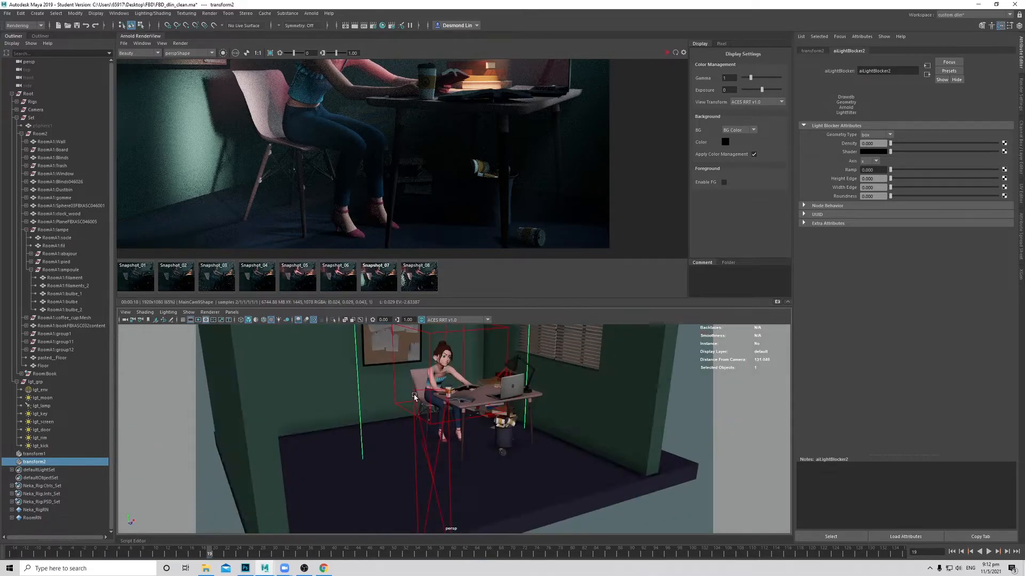
pyautogui.keyDown('alt'); pyautogui.moveTo(464, 374); pyautogui.dragTo(496, 399); pyautogui.keyUp('alt')
pyautogui.keyDown('alt'); pyautogui.moveTo(496, 400); pyautogui.dragTo(469, 395, button='right'); pyautogui.keyUp('alt')
pyautogui.keyDown('alt'); pyautogui.moveTo(470, 395); pyautogui.dragTo(554, 367); pyautogui.keyUp('alt')
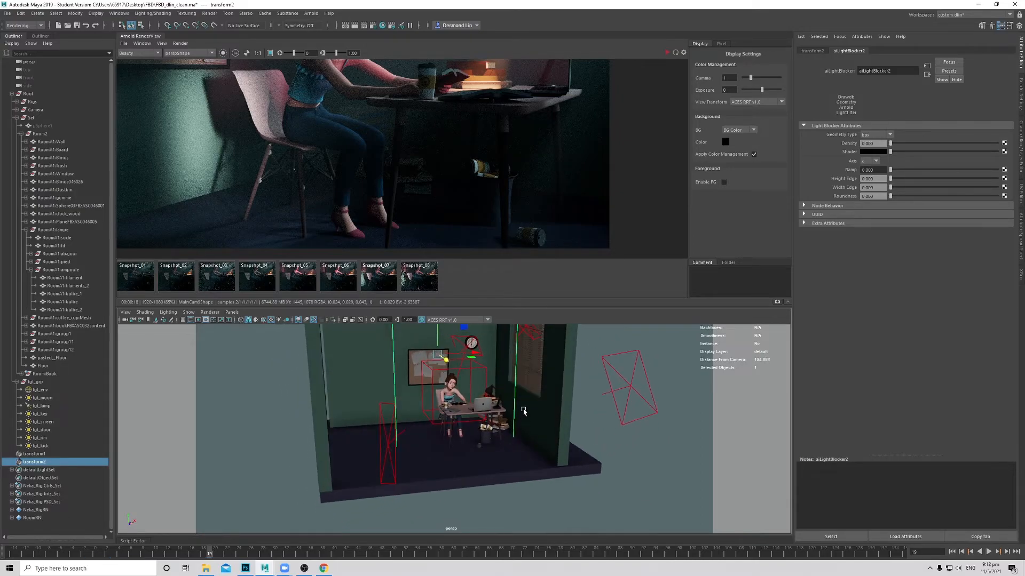
pyautogui.moveTo(473, 354); pyautogui.dragTo(535, 353)
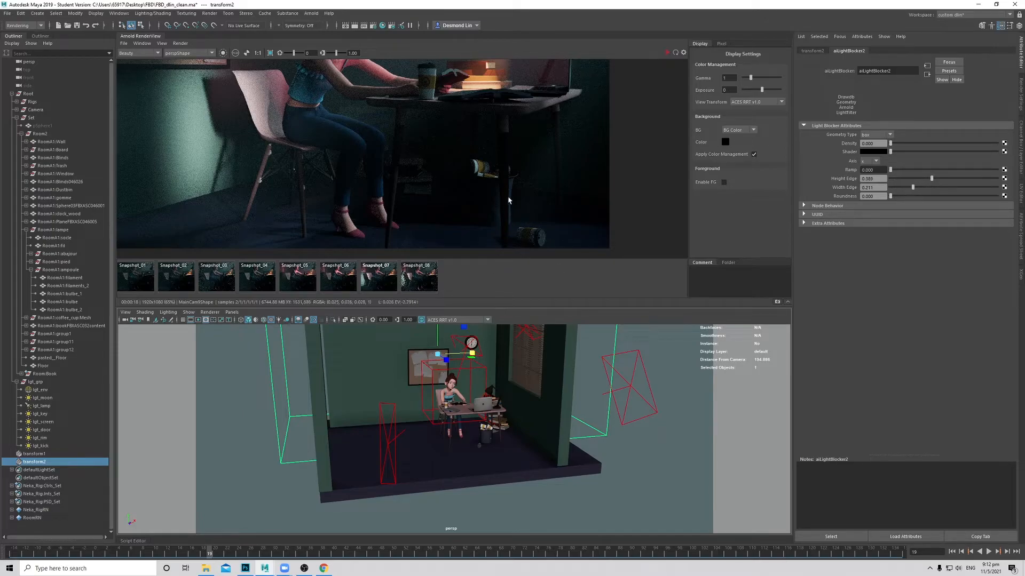
# Step: Set the light blocker's density to 0.900, re-render the camera view and stop the render once the result is checked
pyautogui.scroll(-2, 492, 194)
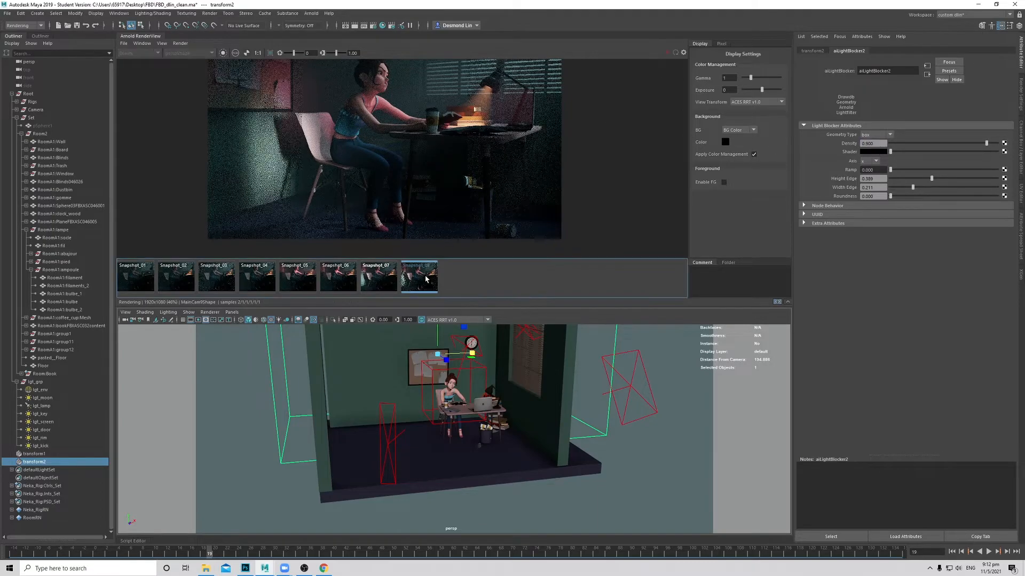
pyautogui.click(667, 53)
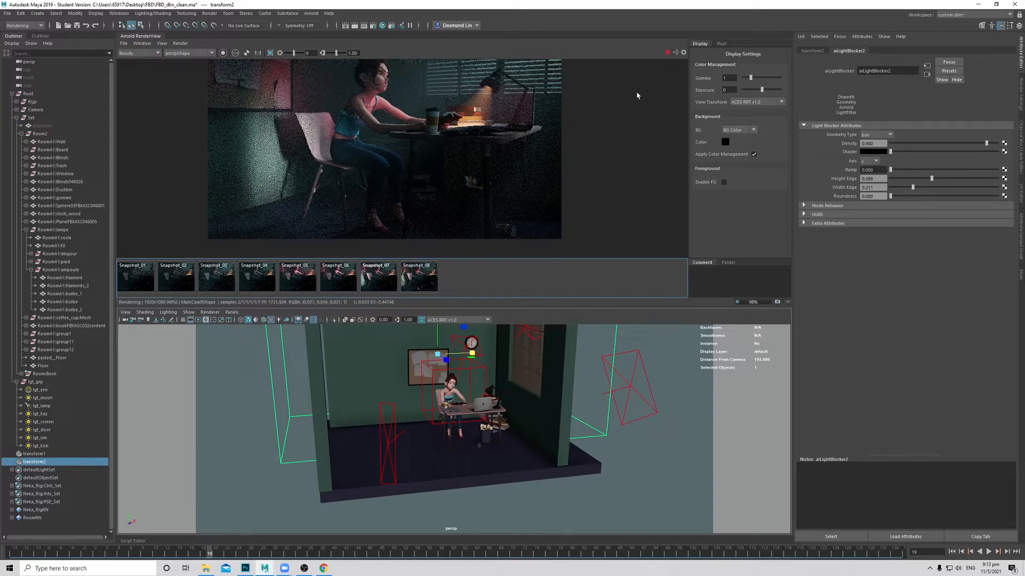
pyautogui.click(667, 53)
# Step: Examine the light blocker box around the room from several angles using wireframe-on-shaded, default-material and wireframe display
pyautogui.keyDown('alt'); pyautogui.moveTo(514, 399); pyautogui.dragTo(346, 421); pyautogui.keyUp('alt')
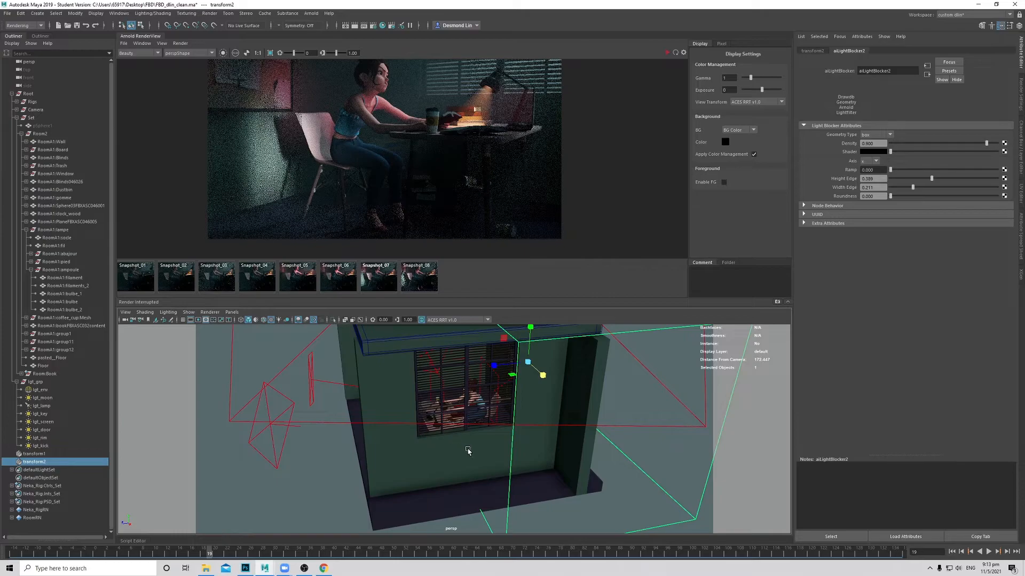
pyautogui.keyDown('alt'); pyautogui.moveTo(443, 442); pyautogui.dragTo(445, 435); pyautogui.keyUp('alt')
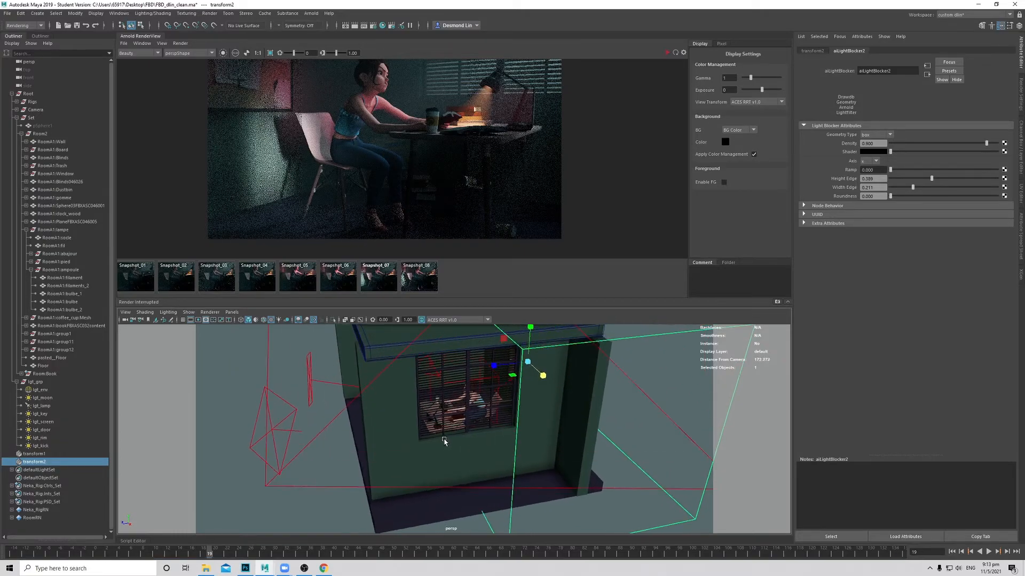
pyautogui.click(265, 321)
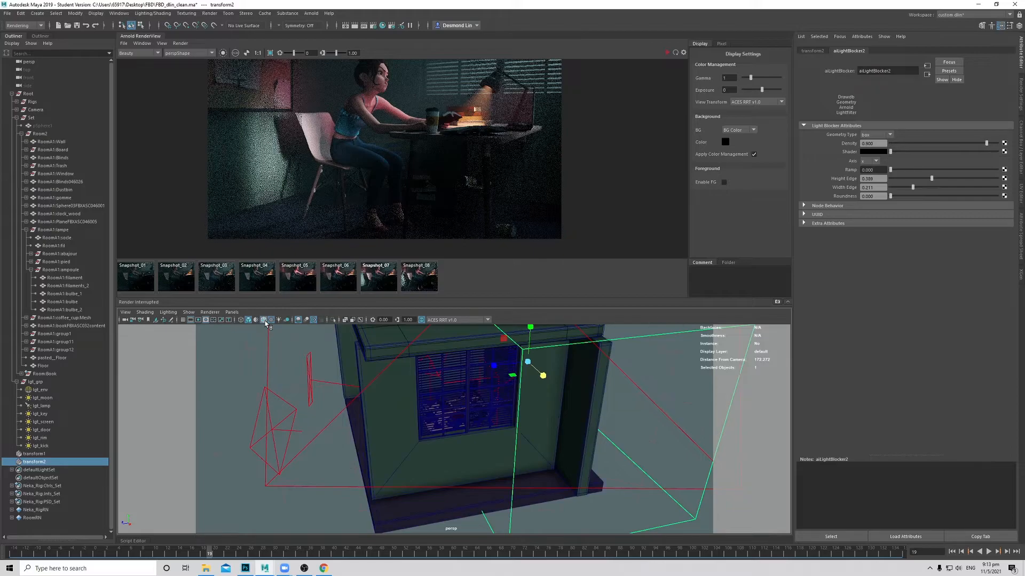
pyautogui.keyDown('alt'); pyautogui.moveTo(342, 384); pyautogui.dragTo(388, 363); pyautogui.keyUp('alt')
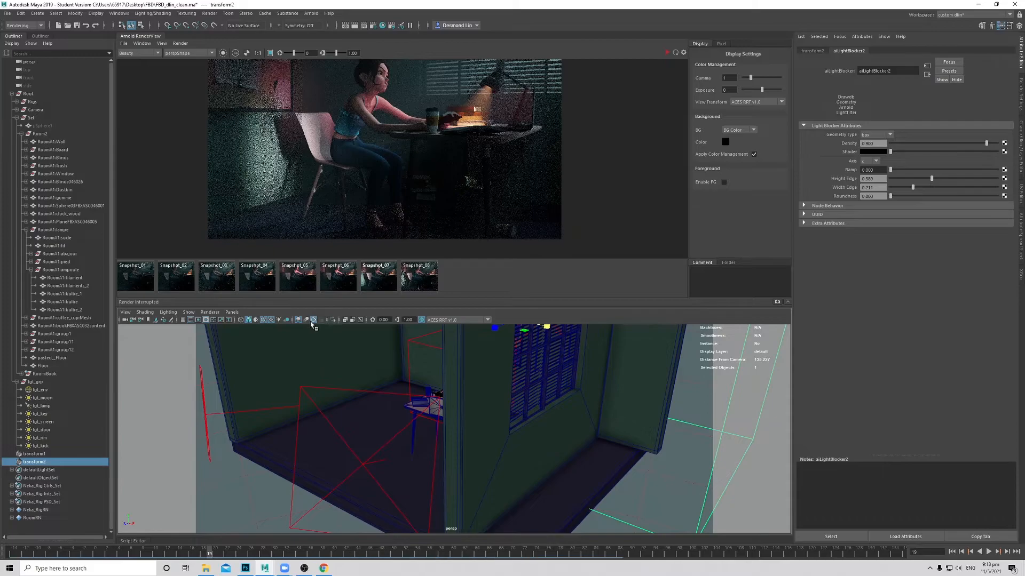
pyautogui.click(265, 320)
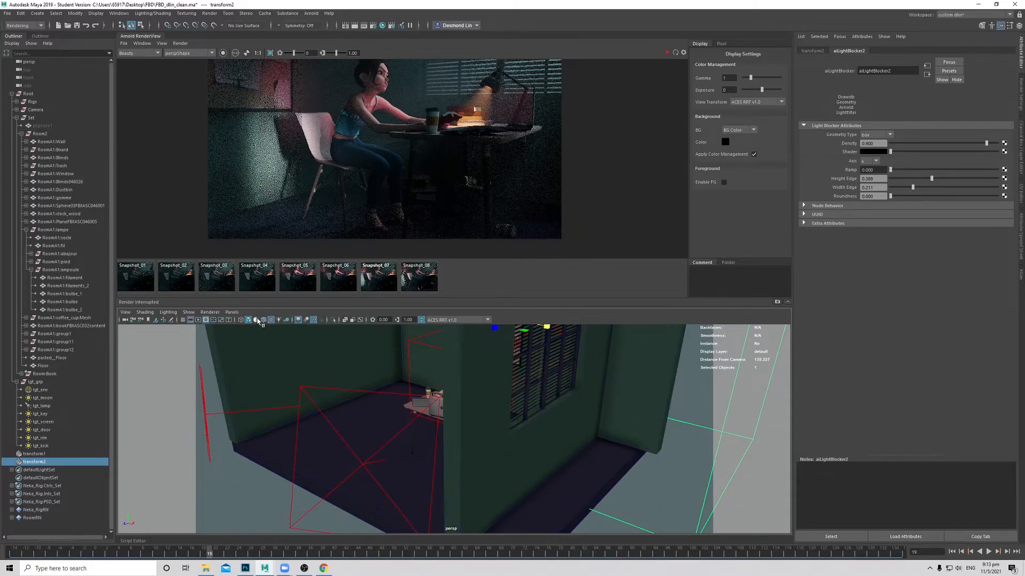
pyautogui.click(257, 320)
pyautogui.keyDown('alt'); pyautogui.moveTo(462, 411); pyautogui.dragTo(447, 422); pyautogui.keyUp('alt')
pyautogui.moveTo(502, 425)
pyautogui.keyDown('alt'); pyautogui.mouseDown()
pyautogui.moveTo(473, 424)
pyautogui.moveTo(495, 416)
pyautogui.moveTo(464, 405)
pyautogui.mouseUp(); pyautogui.keyUp('alt')
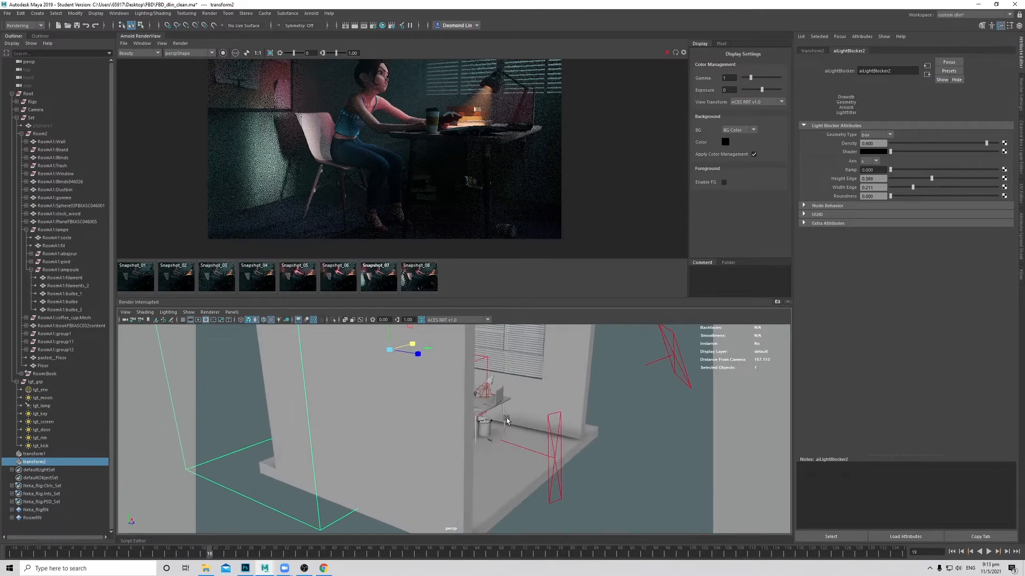
pyautogui.click(242, 321)
pyautogui.click(248, 320)
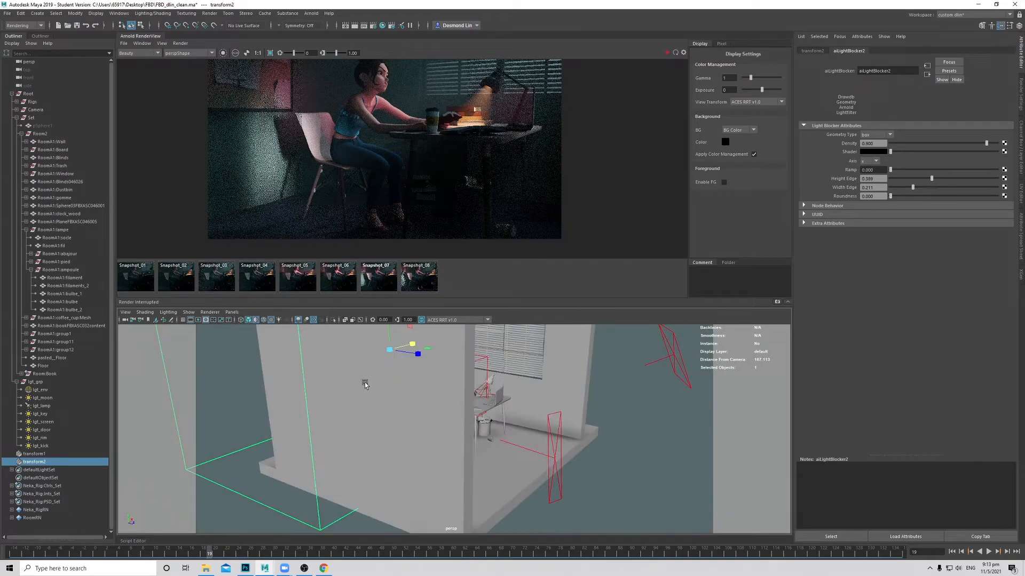
pyautogui.click(241, 321)
pyautogui.moveTo(331, 372)
pyautogui.keyDown('alt'); pyautogui.mouseDown()
pyautogui.moveTo(465, 413)
pyautogui.moveTo(479, 403)
pyautogui.moveTo(427, 399)
pyautogui.moveTo(423, 376)
pyautogui.moveTo(461, 411)
pyautogui.moveTo(399, 361)
pyautogui.mouseUp(); pyautogui.keyUp('alt')
pyautogui.moveTo(515, 417)
pyautogui.keyDown('alt'); pyautogui.mouseDown()
pyautogui.moveTo(506, 421)
pyautogui.moveTo(520, 411)
pyautogui.mouseUp(); pyautogui.keyUp('alt')
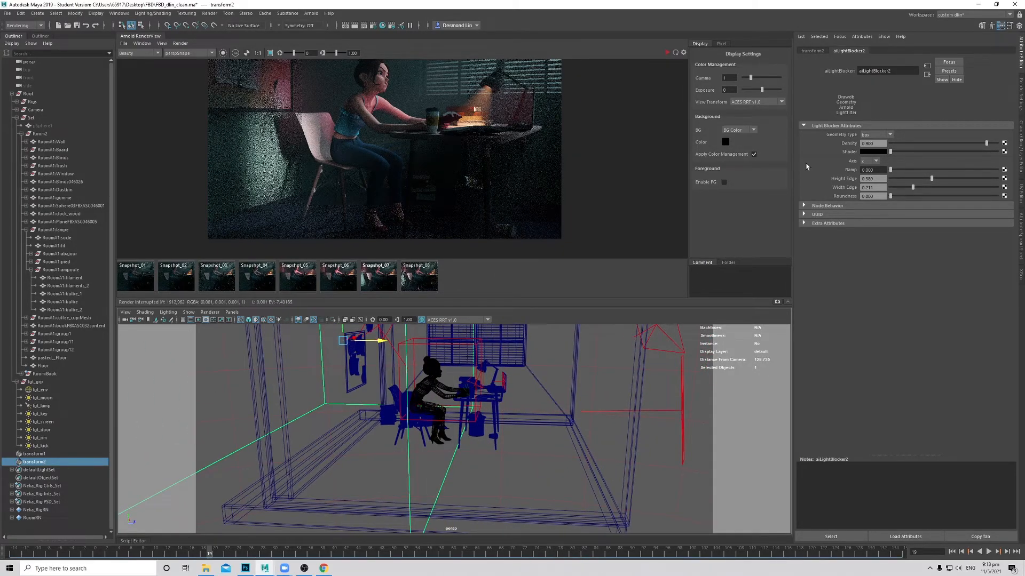
# Step: Select lgt_kick and return the persp viewport to textured shaded display without the wireframe overlay
pyautogui.click(64, 446)
pyautogui.click(248, 320)
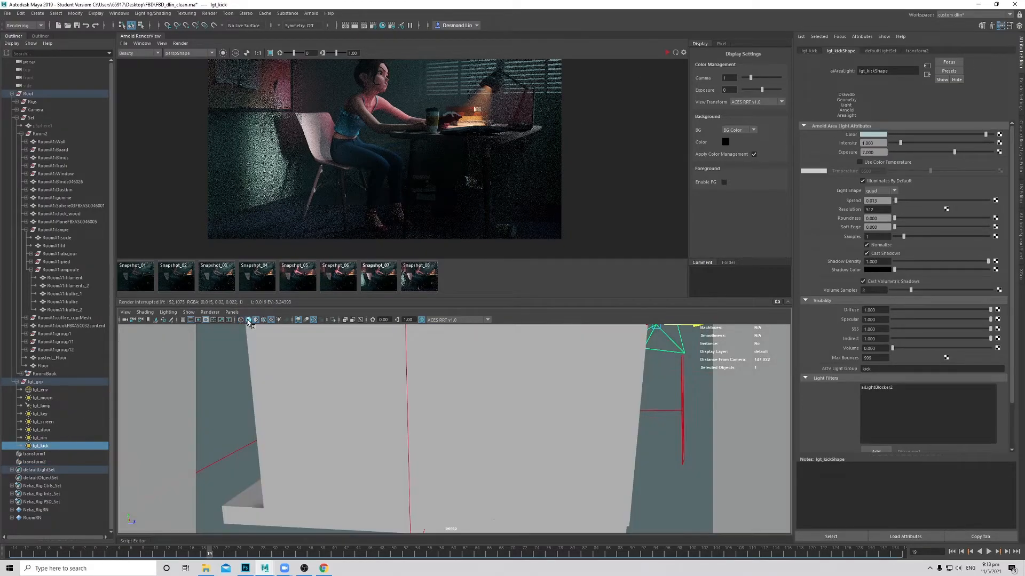
pyautogui.click(256, 320)
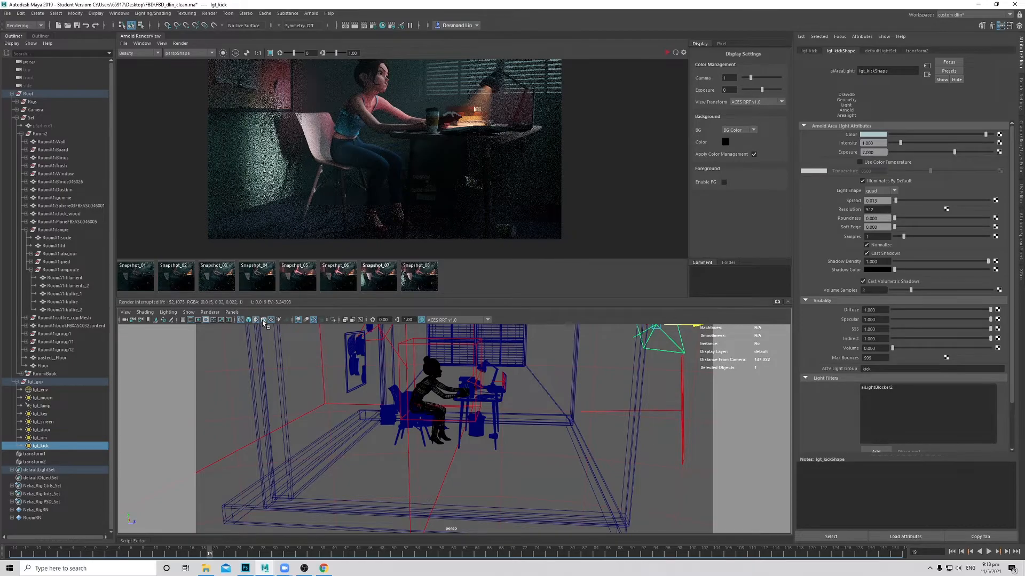
pyautogui.click(248, 320)
pyautogui.moveTo(307, 372)
pyautogui.keyDown('alt'); pyautogui.mouseDown()
pyautogui.moveTo(355, 394)
pyautogui.moveTo(293, 401)
pyautogui.moveTo(435, 393)
pyautogui.moveTo(449, 406)
pyautogui.moveTo(466, 394)
pyautogui.mouseUp(); pyautogui.keyUp('alt')
pyautogui.click(267, 321)
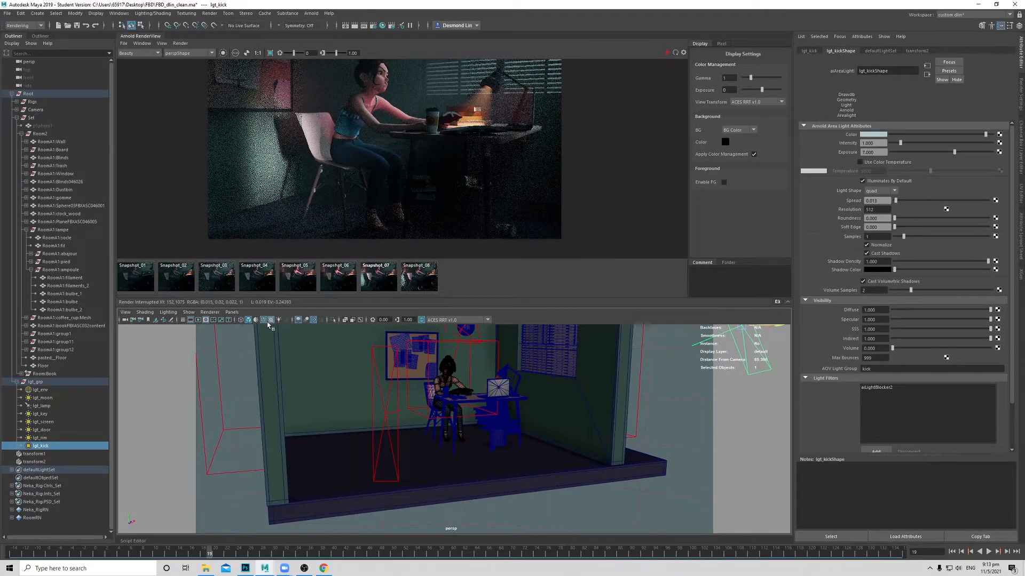
pyautogui.click(270, 320)
# Step: Set lgt_kick's exposure to 7.250, re-render and compare the result with Snapshot_08
pyautogui.keyDown('alt'); pyautogui.moveTo(554, 443); pyautogui.dragTo(512, 447); pyautogui.keyUp('alt')
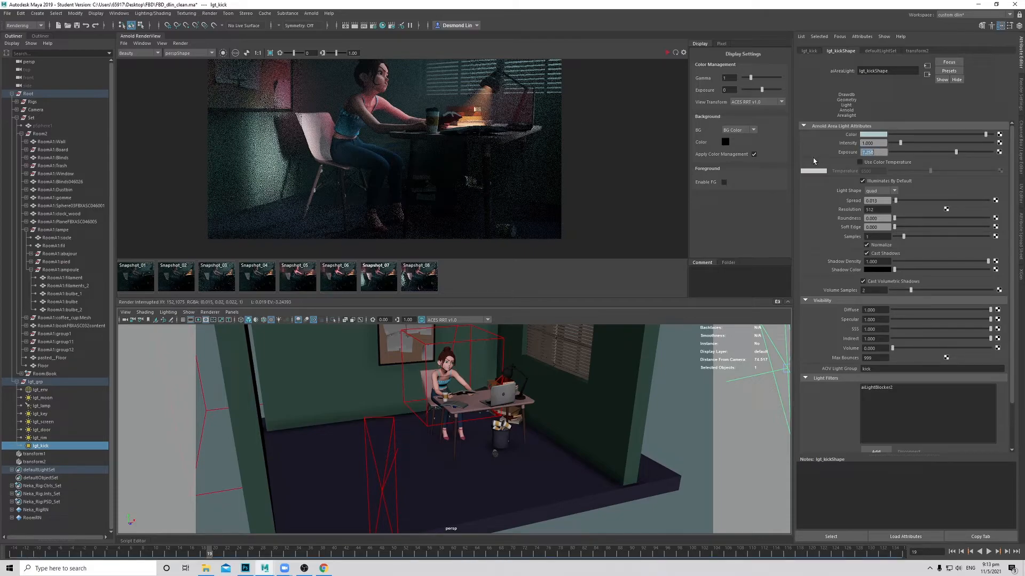
pyautogui.click(674, 52)
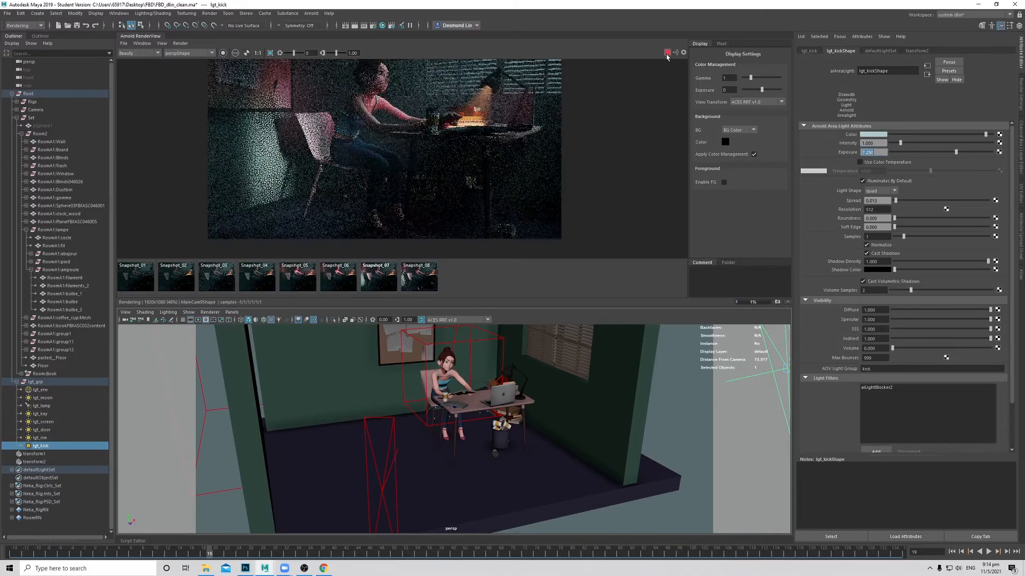
pyautogui.click(418, 288)
pyautogui.click(418, 288)
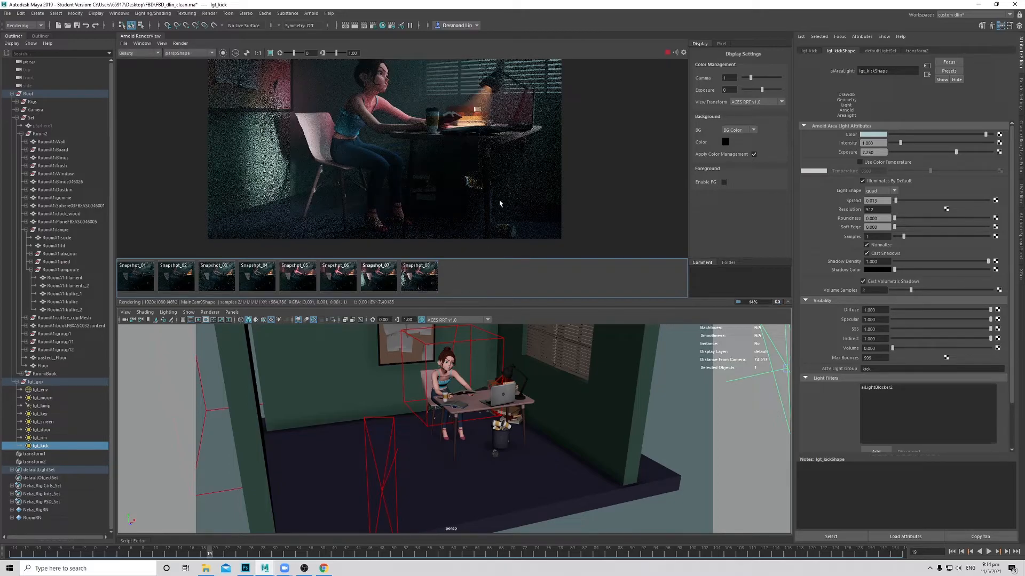
pyautogui.moveTo(487, 181); pyautogui.dragTo(505, 201, button='middle')
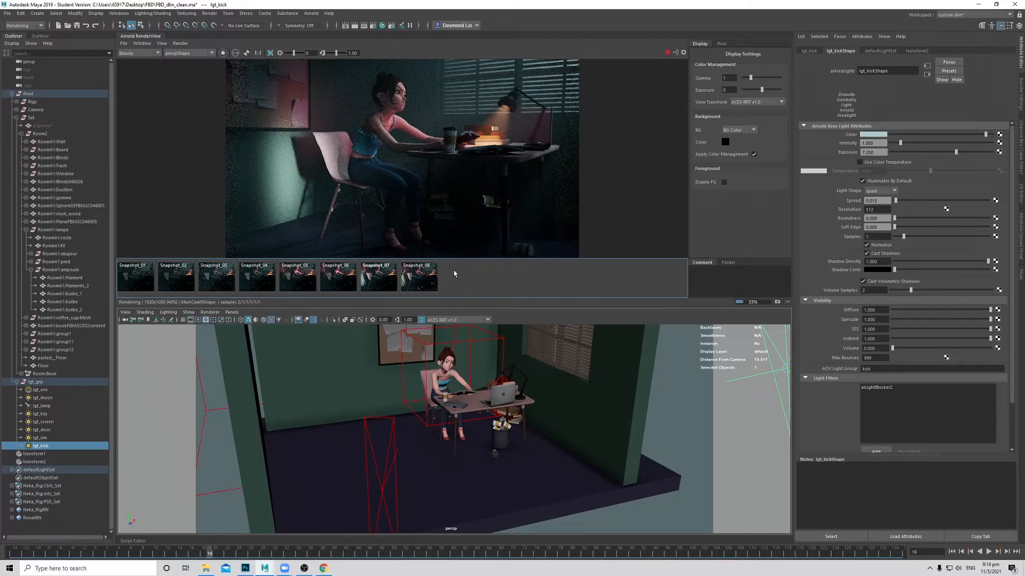
# Step: Review the stored snapshots from Snapshot_01 to Snapshot_08 in sequence to compare how each added light changes the scene
pyautogui.click(153, 275)
pyautogui.click(188, 275)
pyautogui.click(134, 277)
pyautogui.click(181, 279)
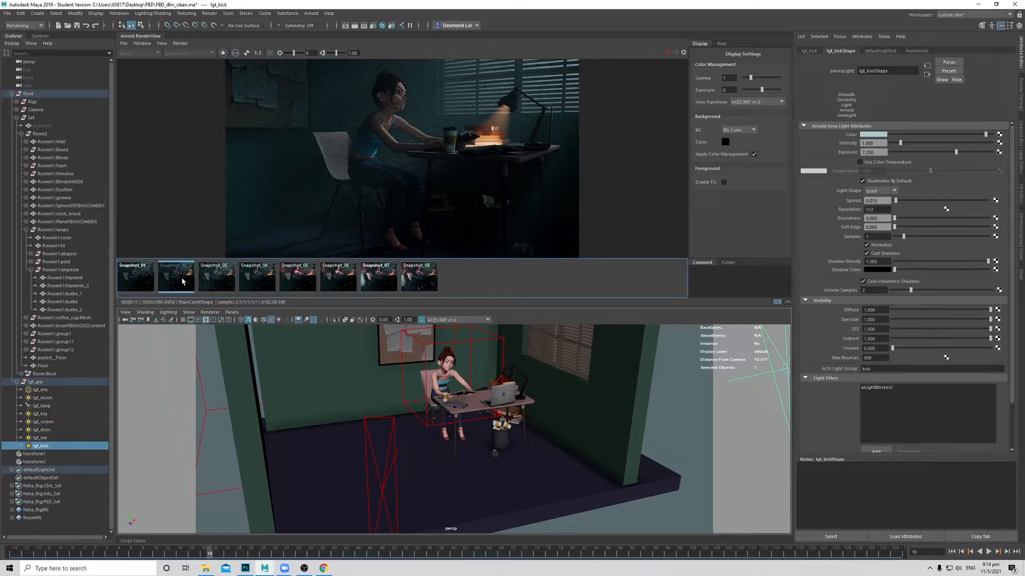
pyautogui.click(223, 282)
pyautogui.click(248, 288)
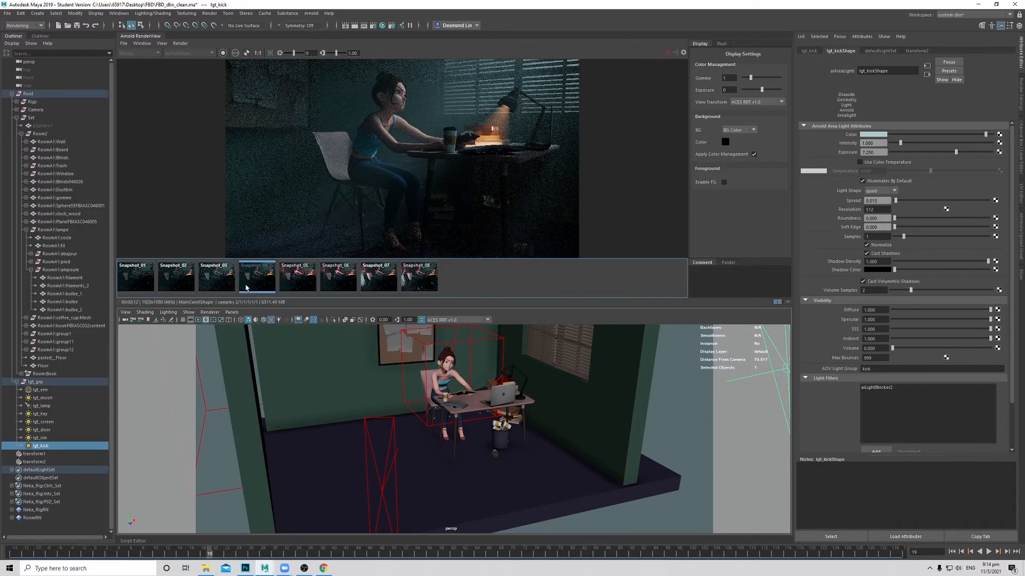
pyautogui.click(301, 288)
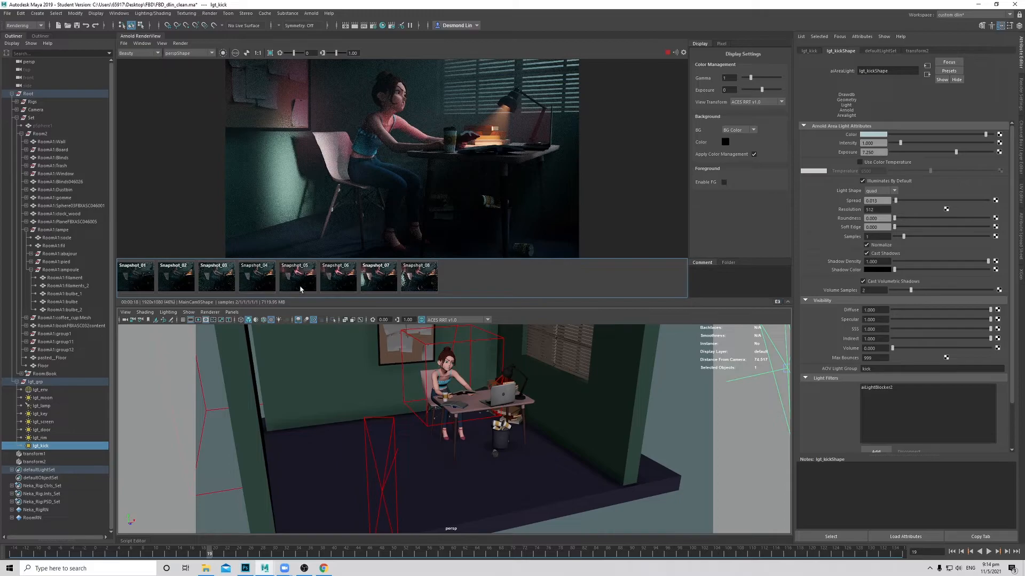
pyautogui.click(232, 282)
pyautogui.click(265, 281)
pyautogui.click(299, 284)
pyautogui.click(337, 287)
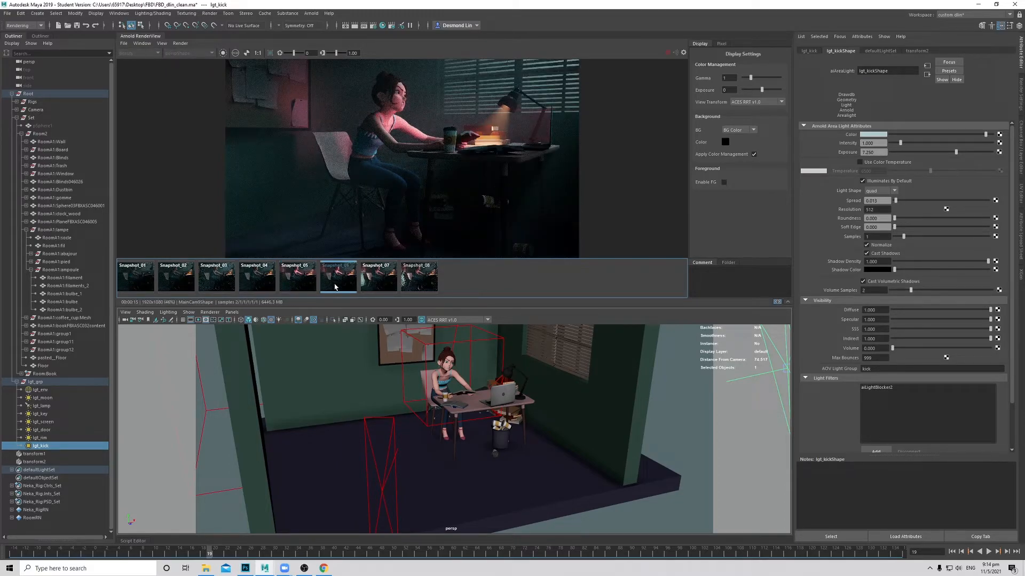
pyautogui.click(373, 292)
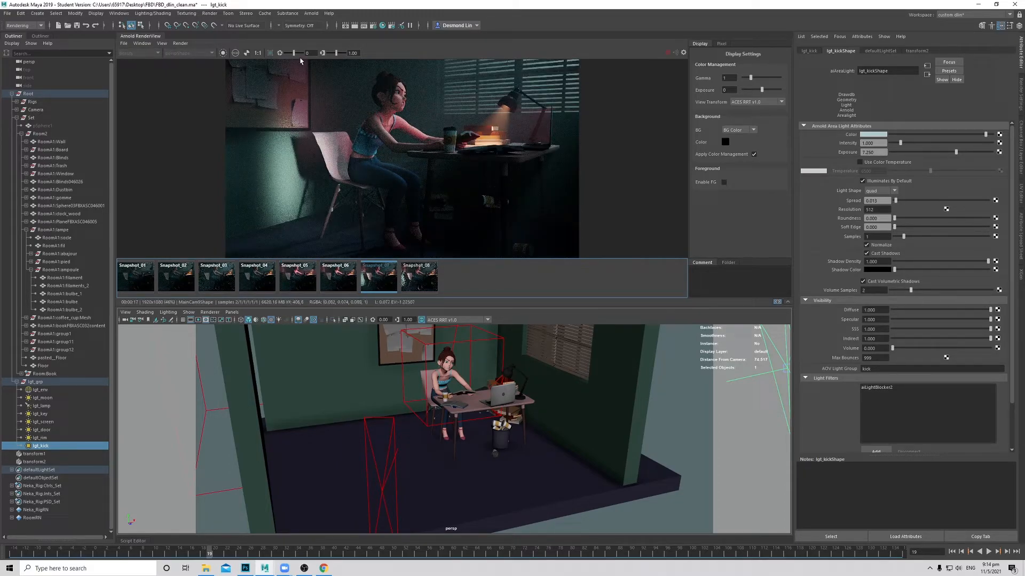
pyautogui.click(420, 286)
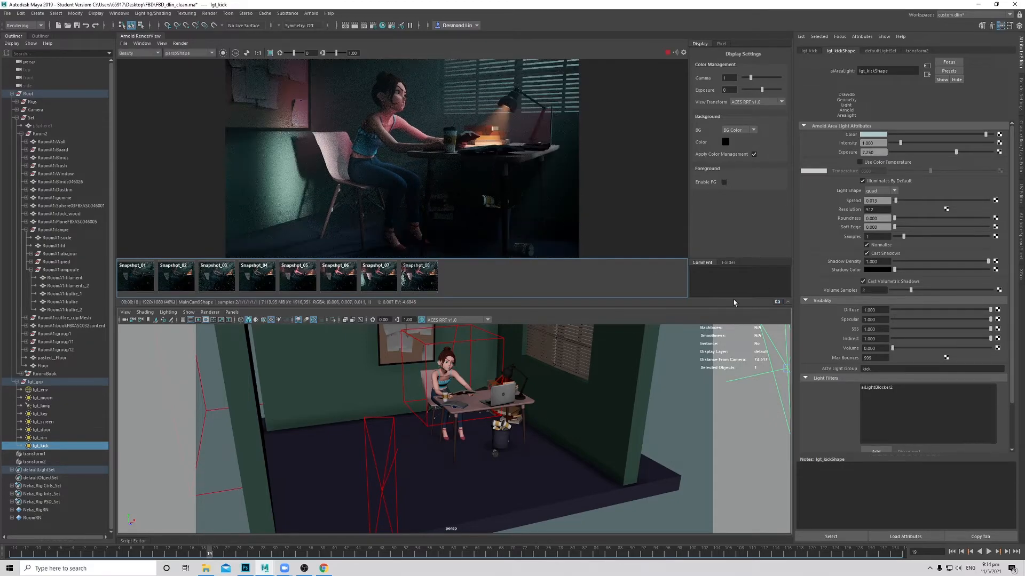
# Step: Store the current render as a new snapshot and inspect the area around the desk
pyautogui.click(777, 302)
pyautogui.scroll(-2, 481, 166)
pyautogui.scroll(2, 481, 166)
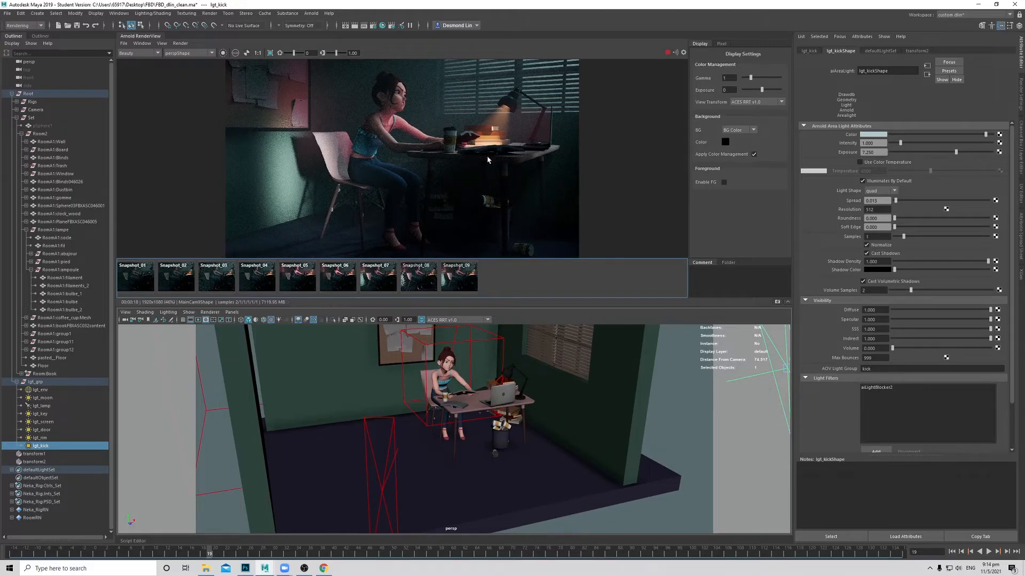
pyautogui.moveTo(480, 162); pyautogui.dragTo(484, 160, button='middle')
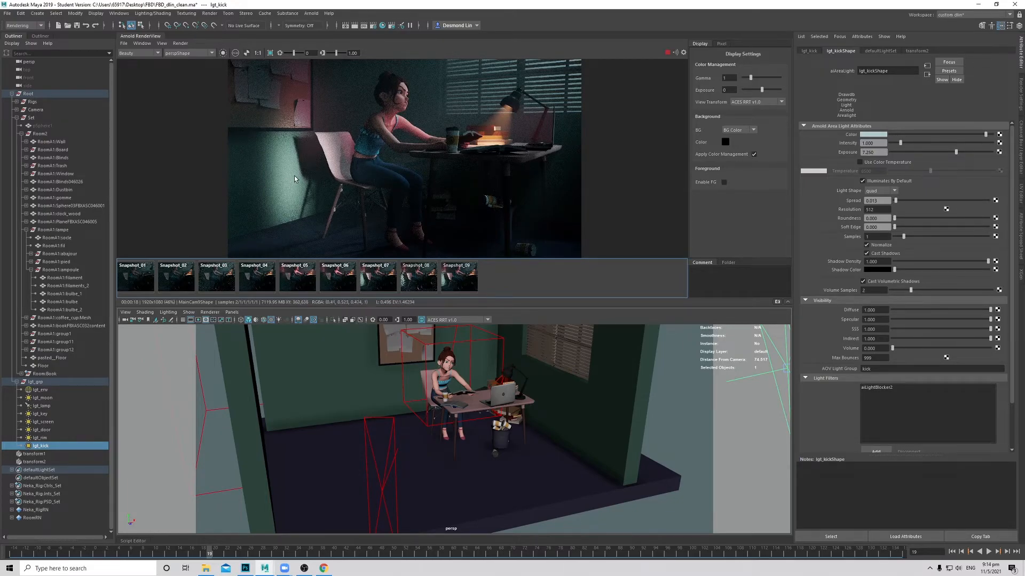
# Step: Set lgt_door's exposure to 7.5 and stop the render after checking the wall behind the chair
pyautogui.click(58, 430)
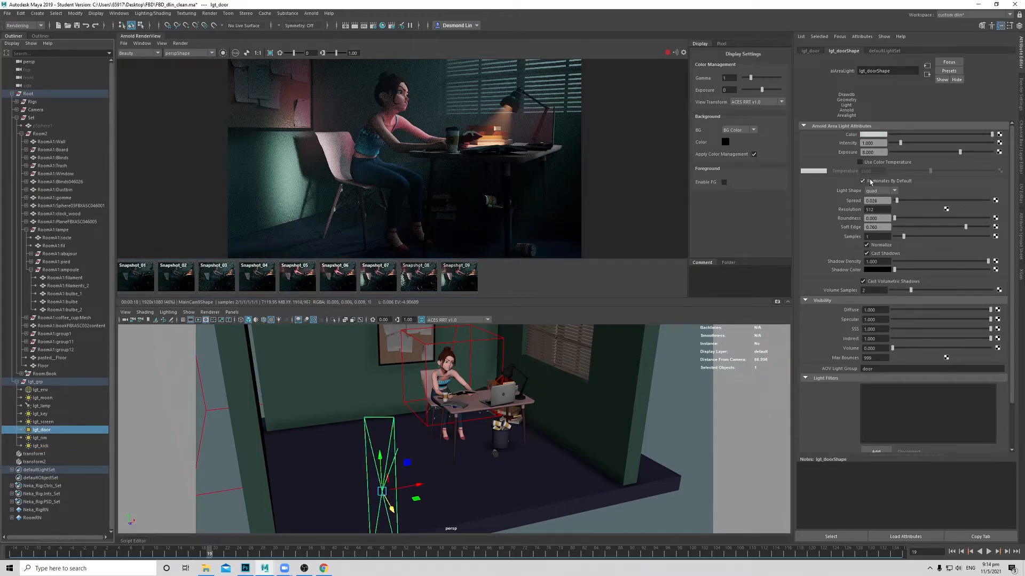
pyautogui.click(874, 154)
pyautogui.write('7.5')
pyautogui.press('Return')
pyautogui.click(667, 53)
pyautogui.scroll(2, 410, 102)
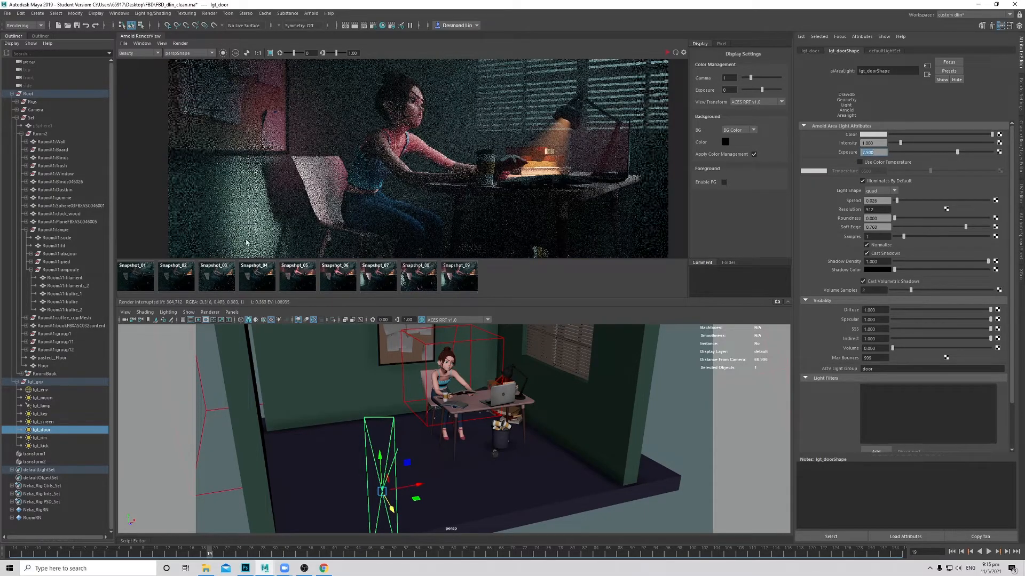
# Step: Set lgt_key's exposure to 8.500, re-render and check the full frame
pyautogui.click(60, 413)
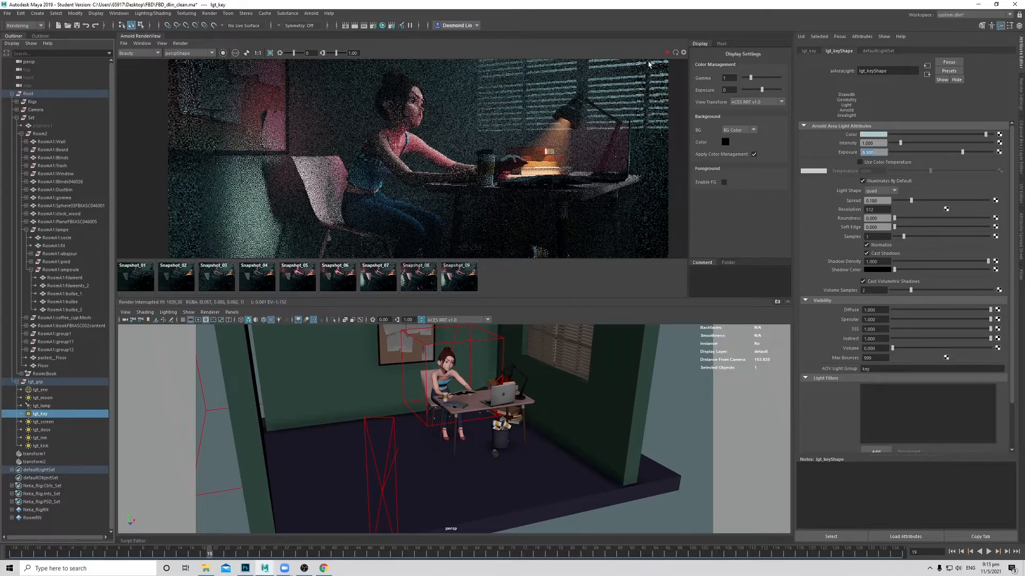
pyautogui.click(675, 52)
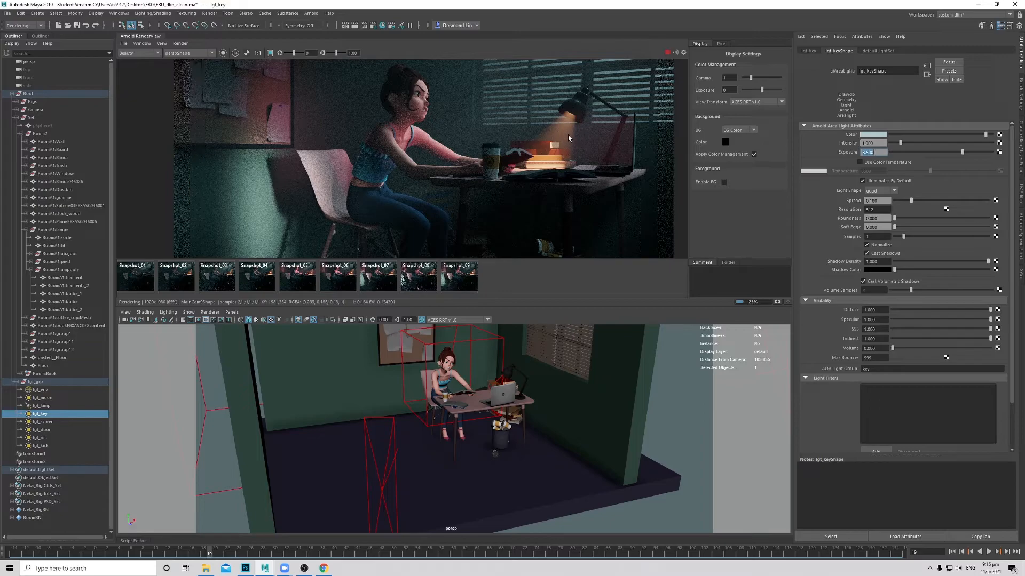
pyautogui.scroll(-3, 548, 140)
pyautogui.moveTo(548, 140); pyautogui.dragTo(501, 135, button='middle')
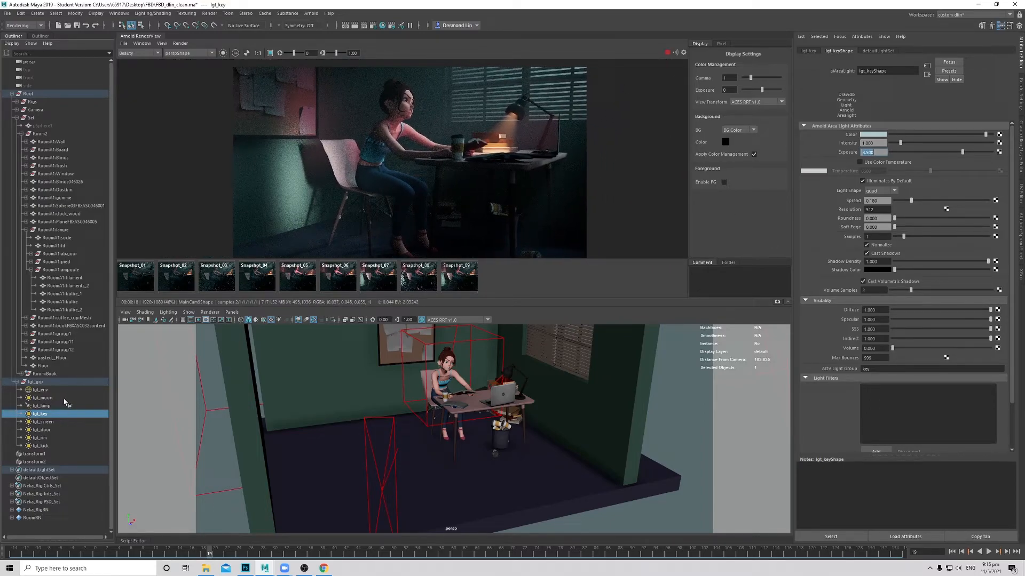
# Step: Reduce lgt_lamp's volume contribution to 0.342 and check the lamp's light beam in the render
pyautogui.click(43, 405)
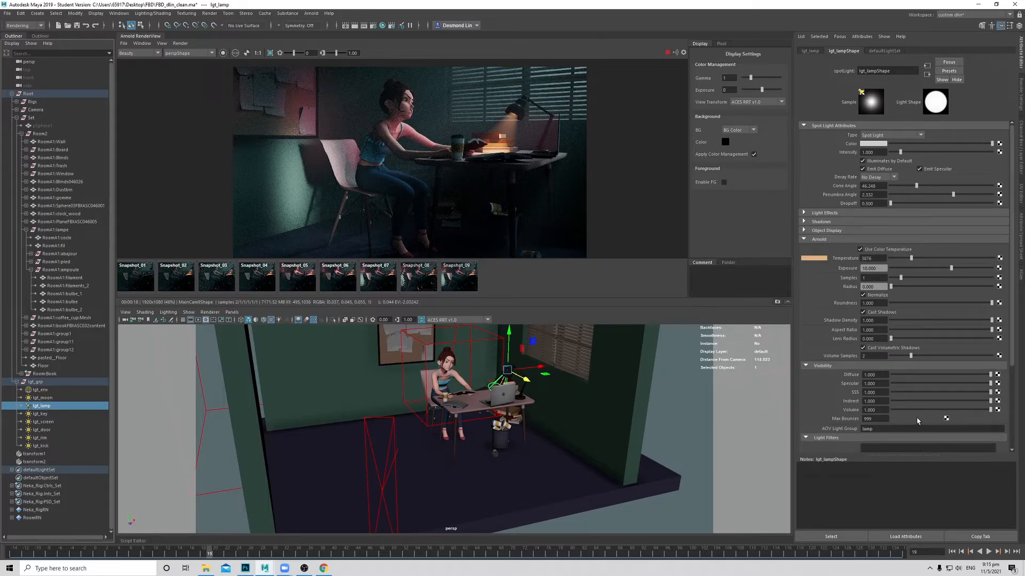
pyautogui.click(946, 410)
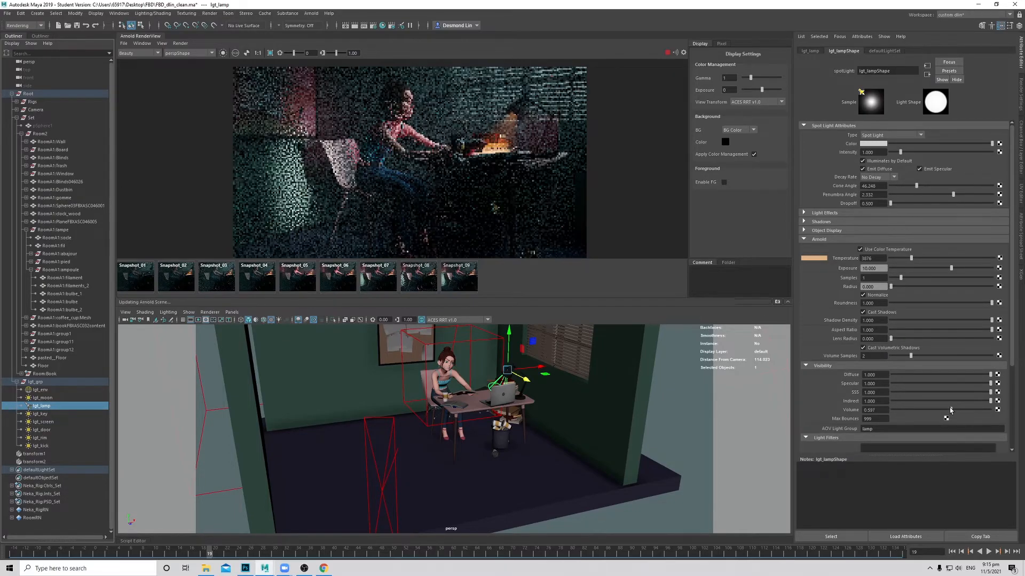
pyautogui.moveTo(945, 411); pyautogui.dragTo(936, 411)
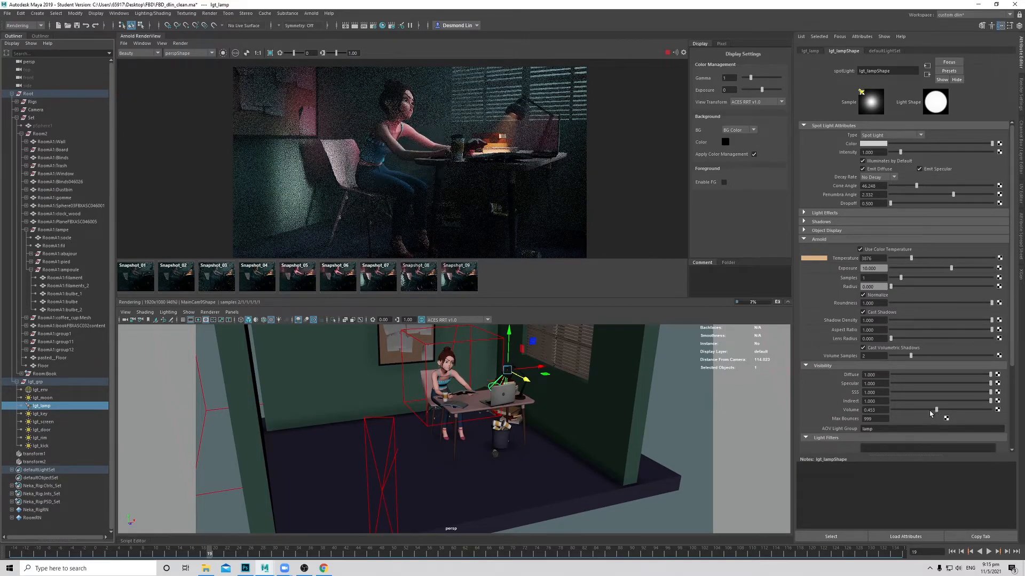
pyautogui.moveTo(937, 411); pyautogui.dragTo(926, 412)
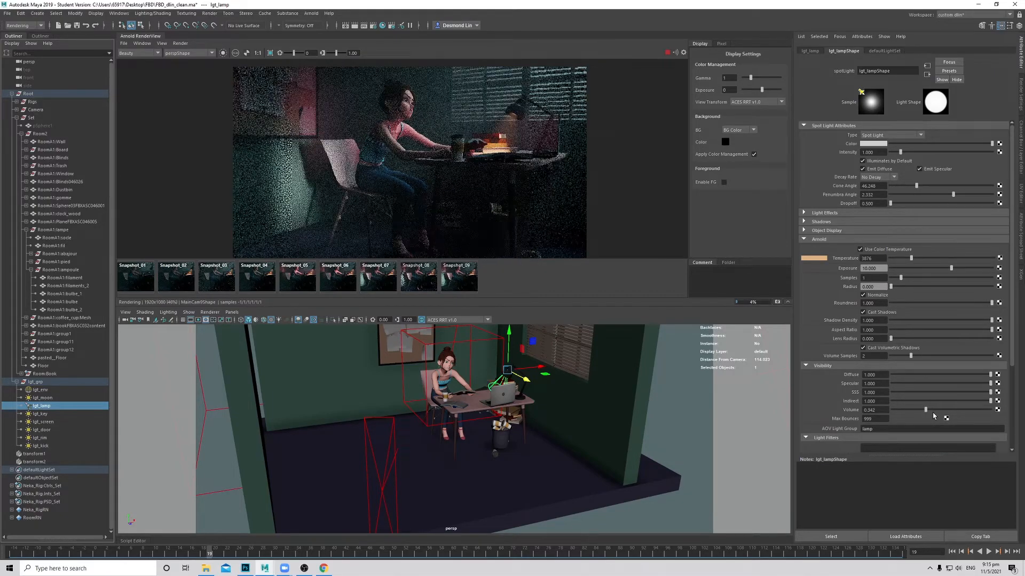
pyautogui.moveTo(494, 187); pyautogui.dragTo(498, 186, button='middle')
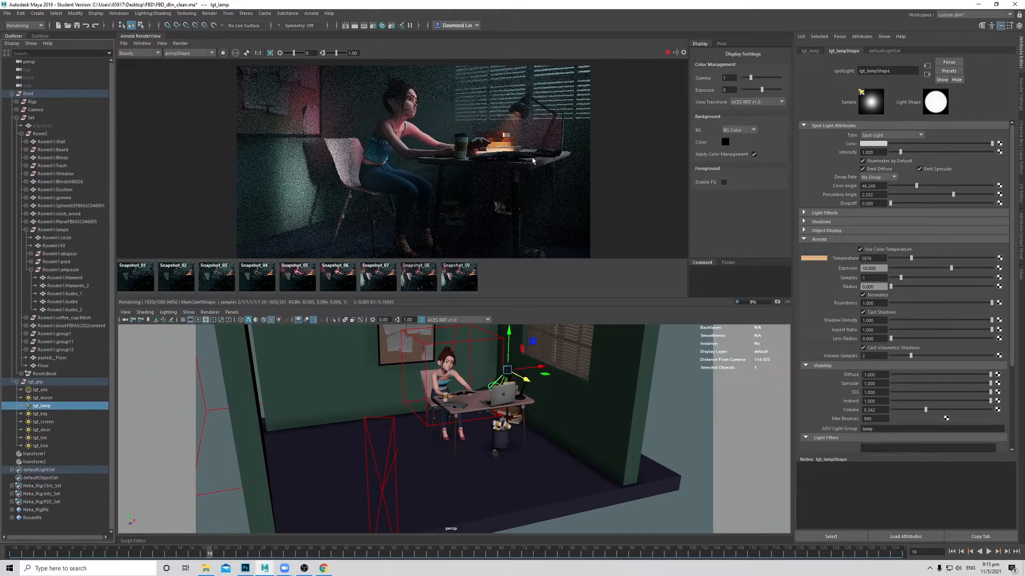
# Step: Scale lgt_door taller in the perspective view, check its effect in the render and stop rendering
pyautogui.moveTo(544, 166); pyautogui.dragTo(533, 160, button='middle')
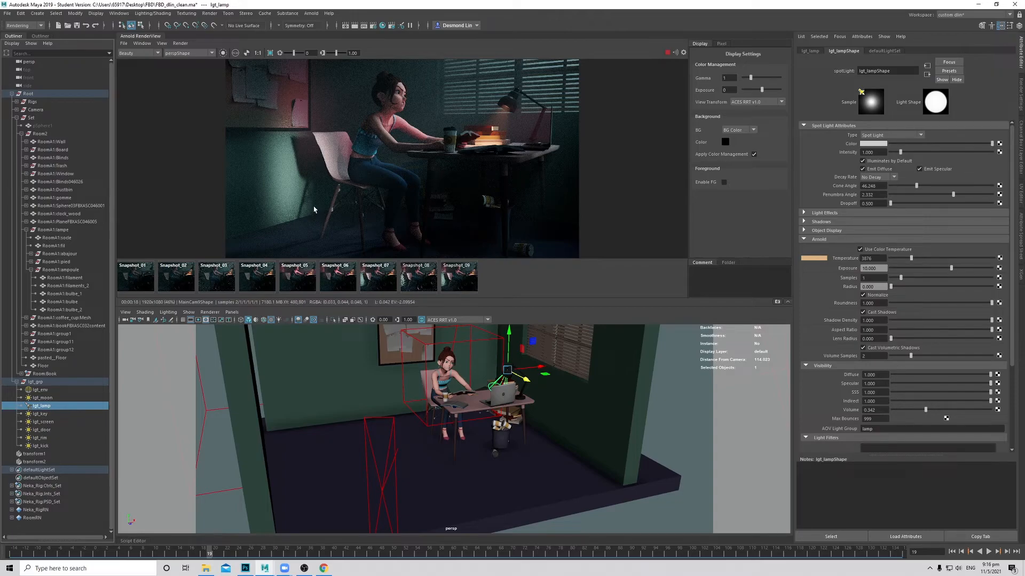
pyautogui.keyDown('alt'); pyautogui.moveTo(481, 416); pyautogui.dragTo(428, 427, button='right'); pyautogui.keyUp('alt')
pyautogui.keyDown('alt'); pyautogui.moveTo(427, 427); pyautogui.dragTo(416, 440); pyautogui.keyUp('alt')
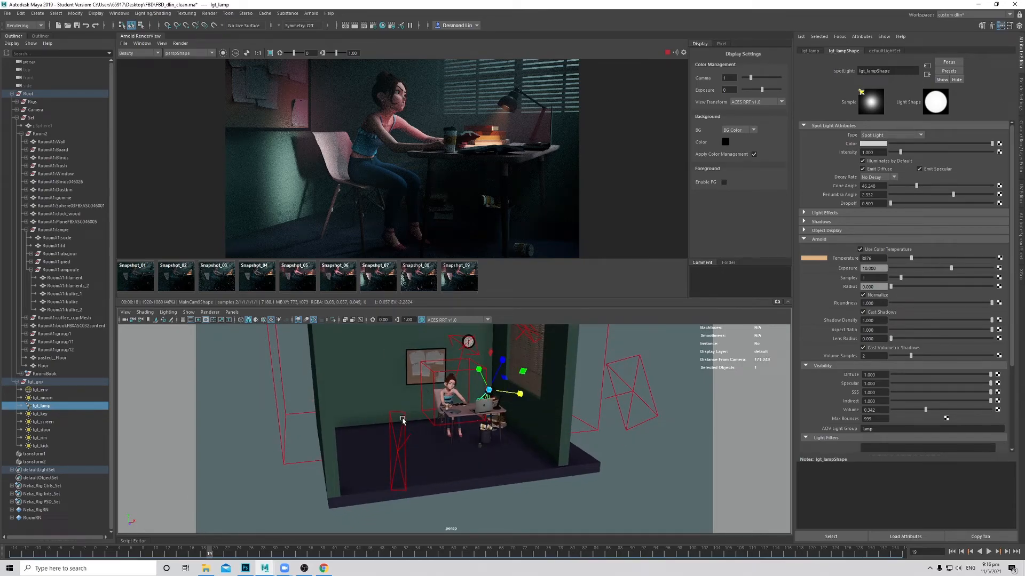
pyautogui.click(397, 416)
pyautogui.moveTo(398, 414); pyautogui.dragTo(401, 399)
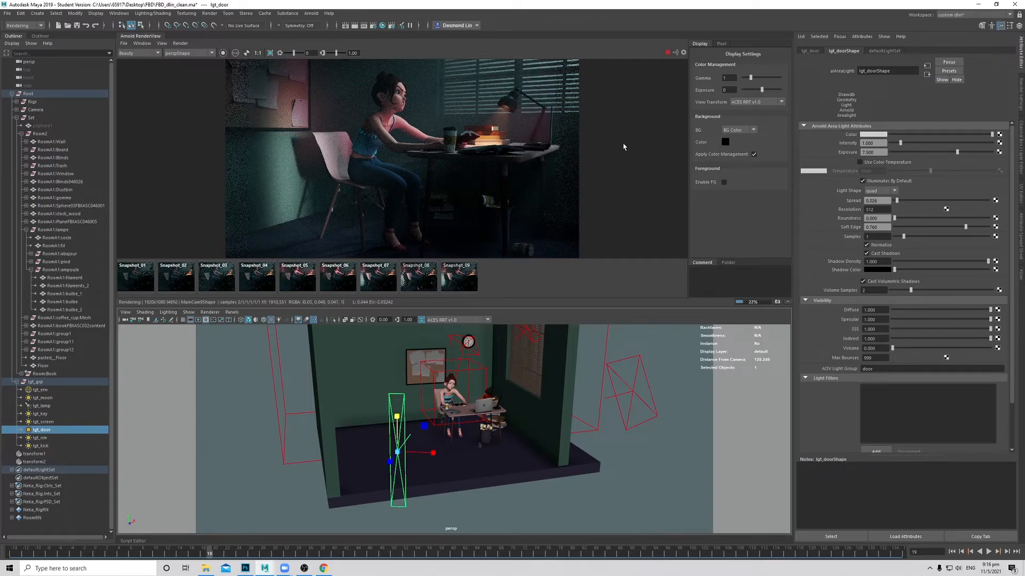
pyautogui.click(667, 53)
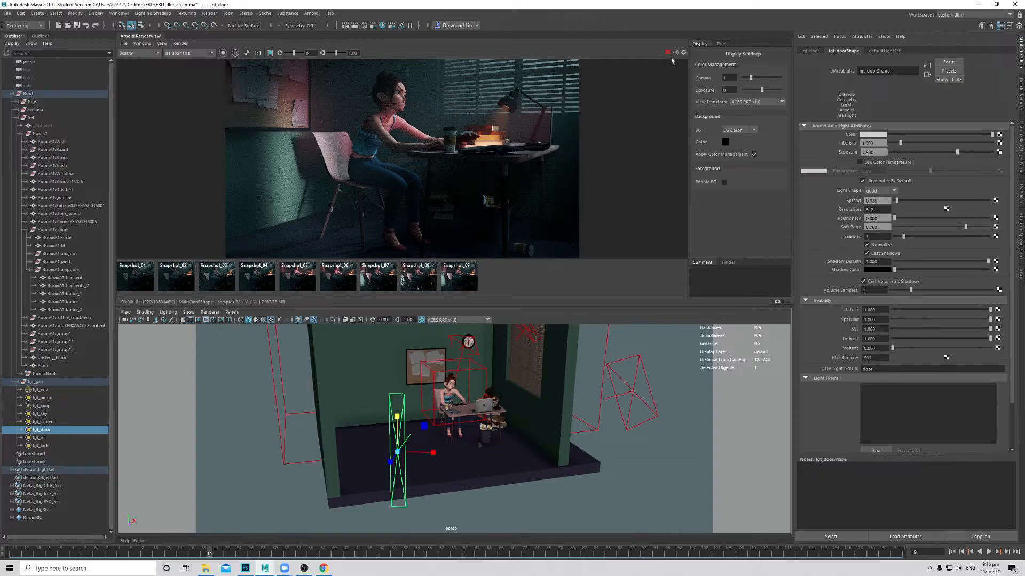
# Step: Select MainCam9 in the Camera group and show its Arnold depth-of-field attributes
pyautogui.click(17, 110)
pyautogui.click(46, 118)
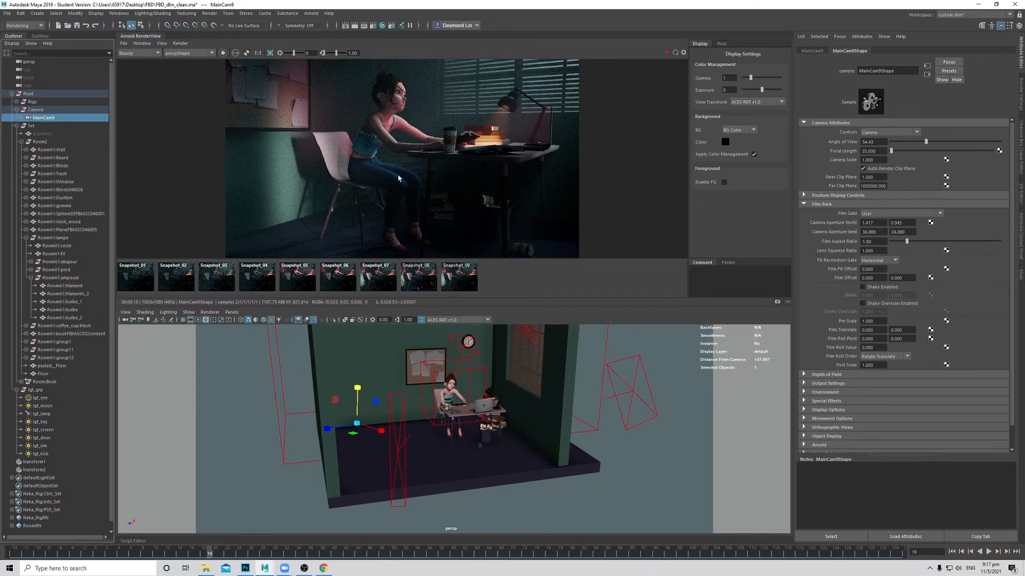
pyautogui.scroll(-1, 863, 168)
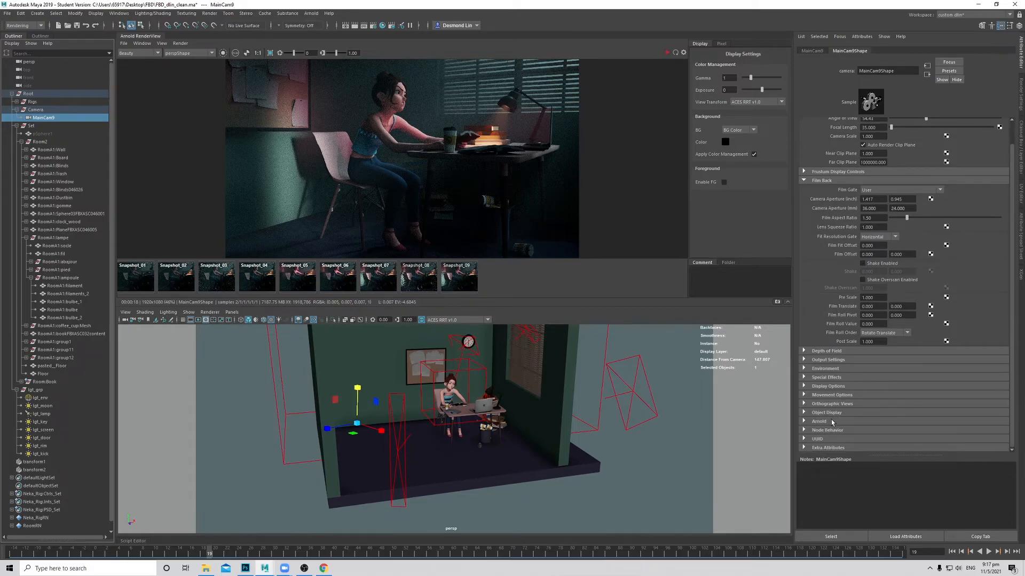
pyautogui.click(817, 421)
pyautogui.scroll(-4, 841, 416)
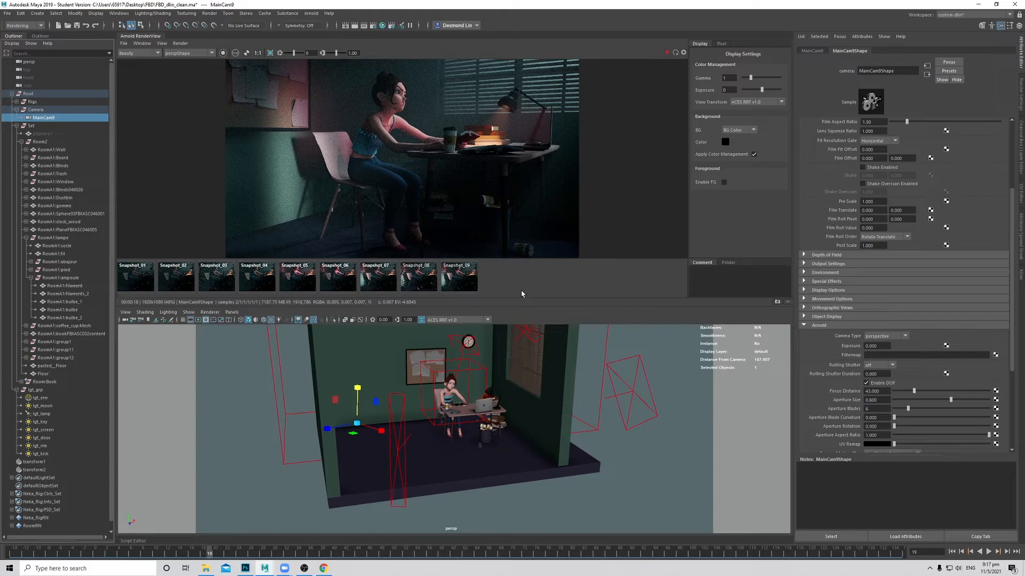
# Step: Look through the main camera and select the character's body mesh to read its distance from the camera
pyautogui.click(232, 312)
pyautogui.moveTo(256, 320)
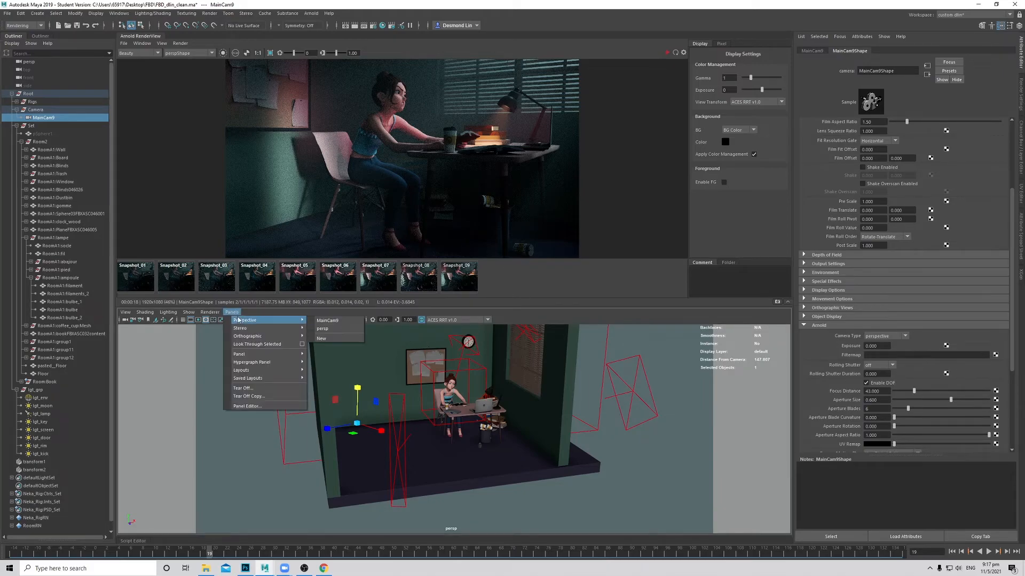
pyautogui.click(326, 321)
pyautogui.click(439, 355)
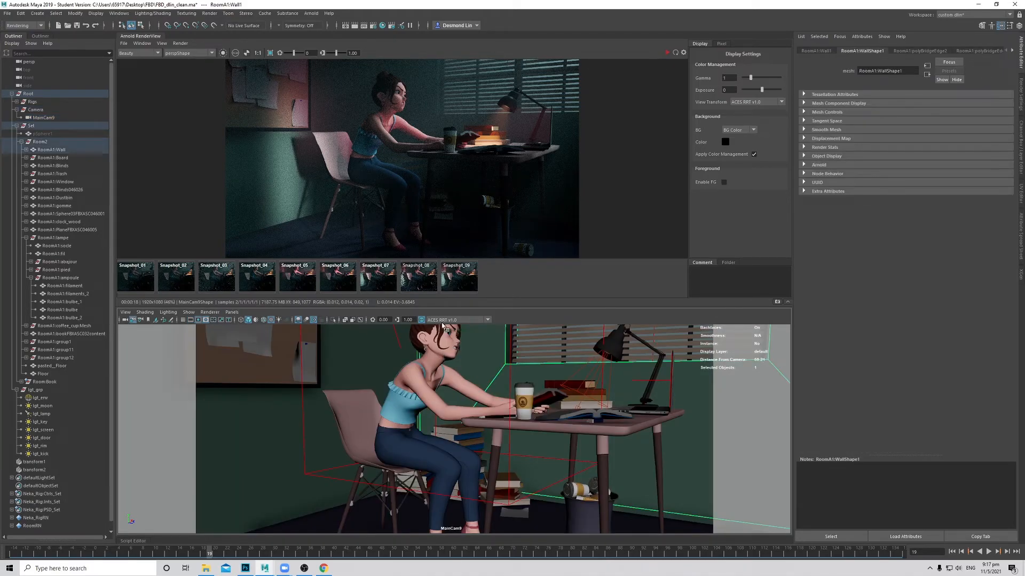
pyautogui.click(444, 347)
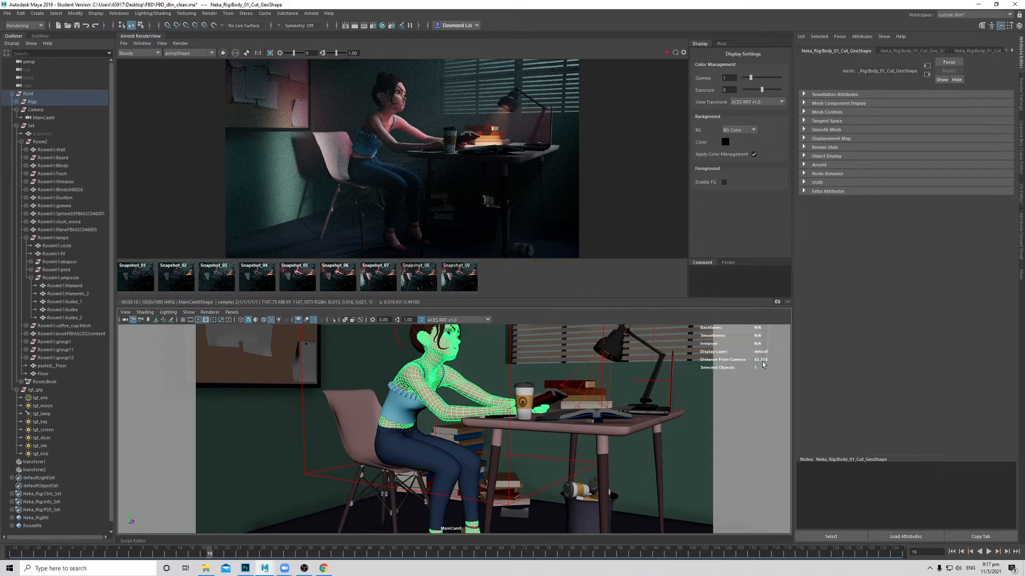
# Step: Set MainCam9's focus distance to 43.374 and aperture size to 1, and test the depth of field in a render
pyautogui.click(60, 118)
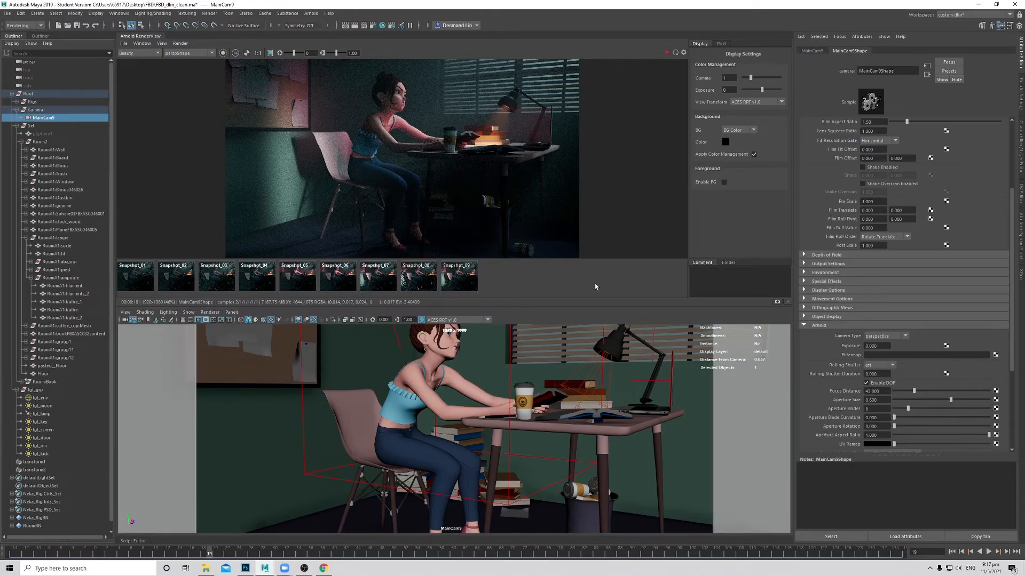
pyautogui.click(871, 391)
pyautogui.write('4')
pyautogui.write('3.374')
pyautogui.click(886, 400)
pyautogui.write('1')
pyautogui.click(631, 279)
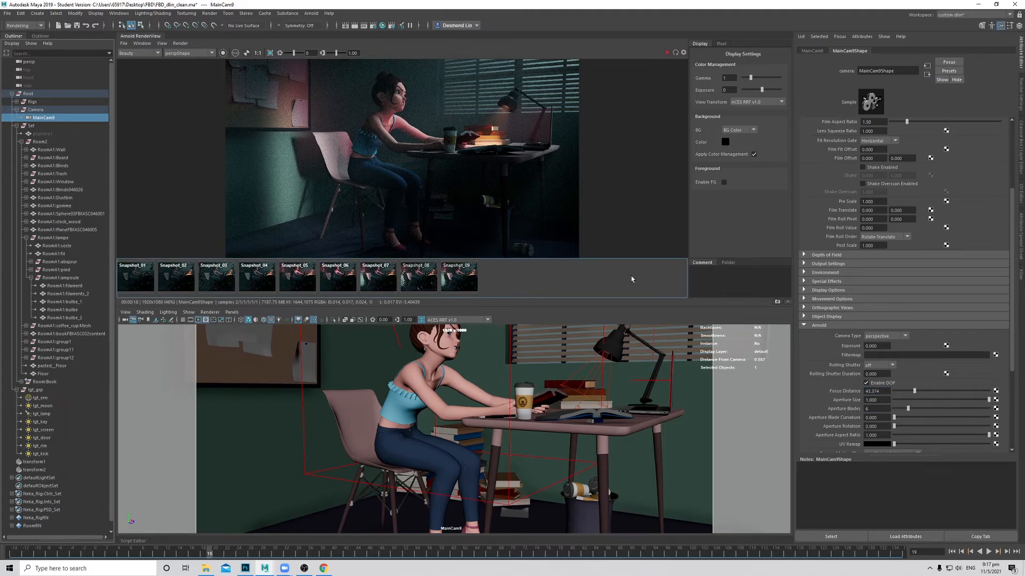
pyautogui.click(667, 53)
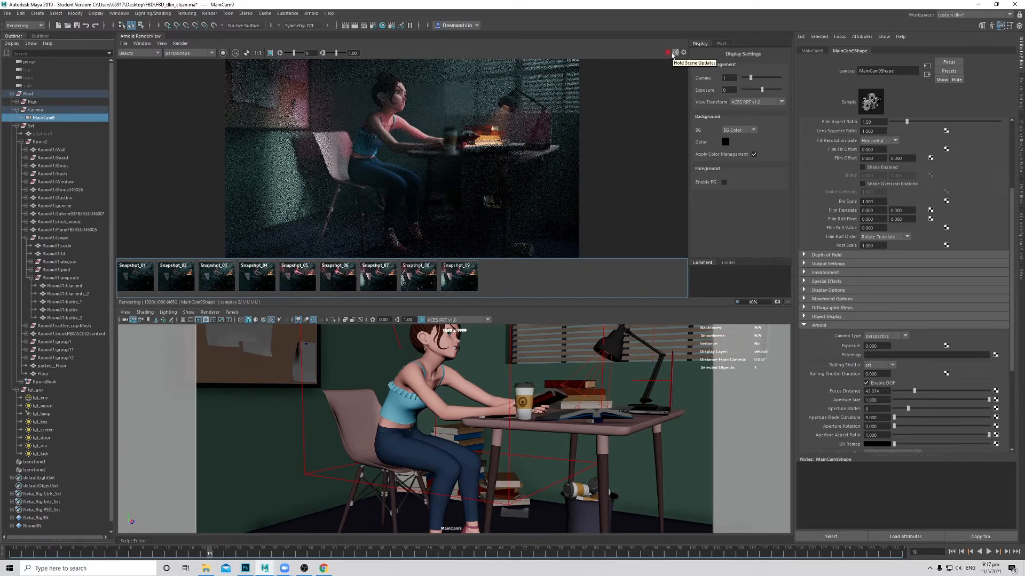
pyautogui.click(672, 54)
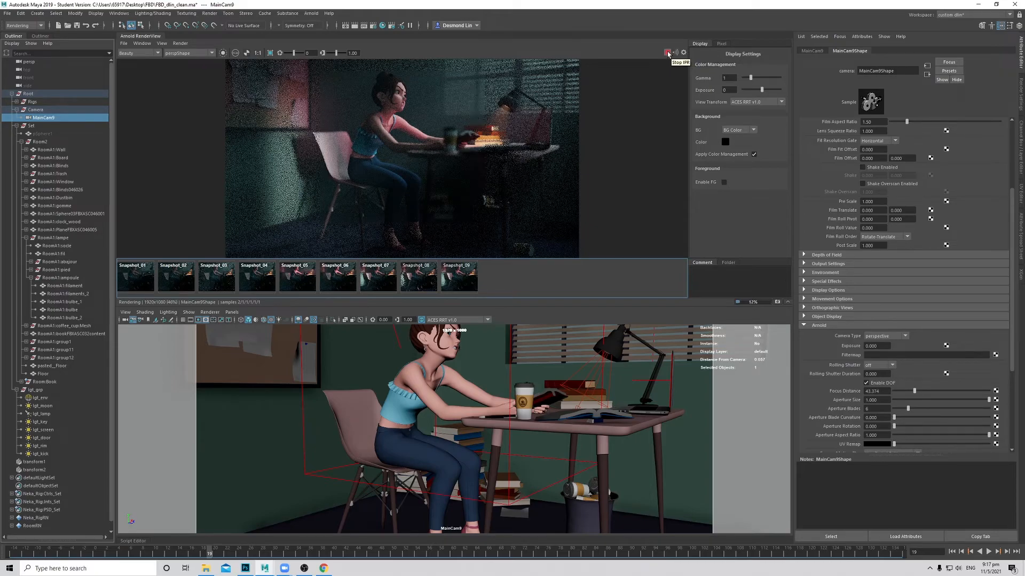
# Step: Set MainCam9's aperture size to 0.5 and re-render the frame
pyautogui.click(869, 400)
pyautogui.write('0.5')
pyautogui.press('Return')
pyautogui.click(667, 52)
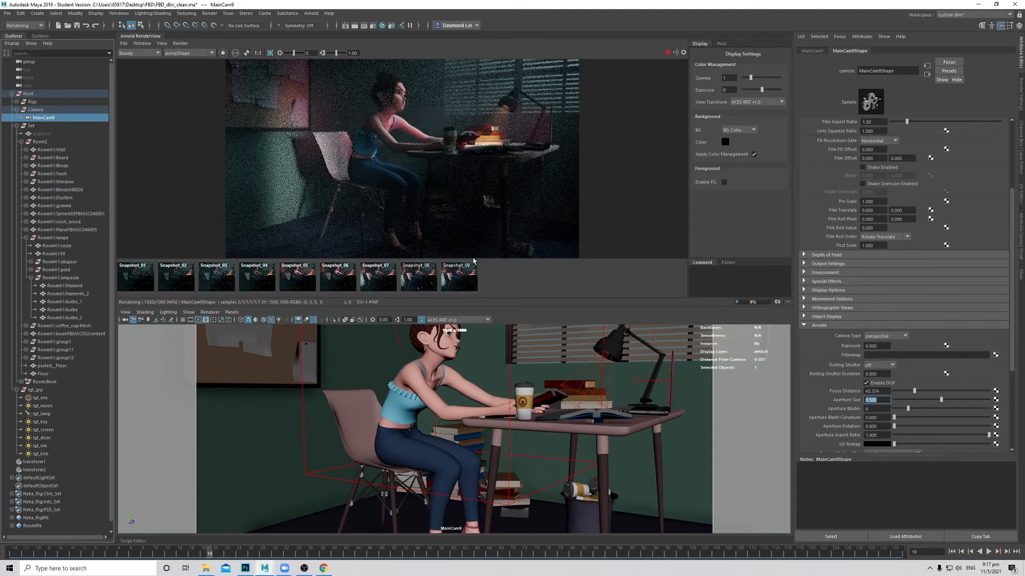
# Step: Examine the depth-of-field blur on the coffee cup, book and character in the render, close up and in full frame
pyautogui.moveTo(438, 133); pyautogui.dragTo(451, 151, button='middle')
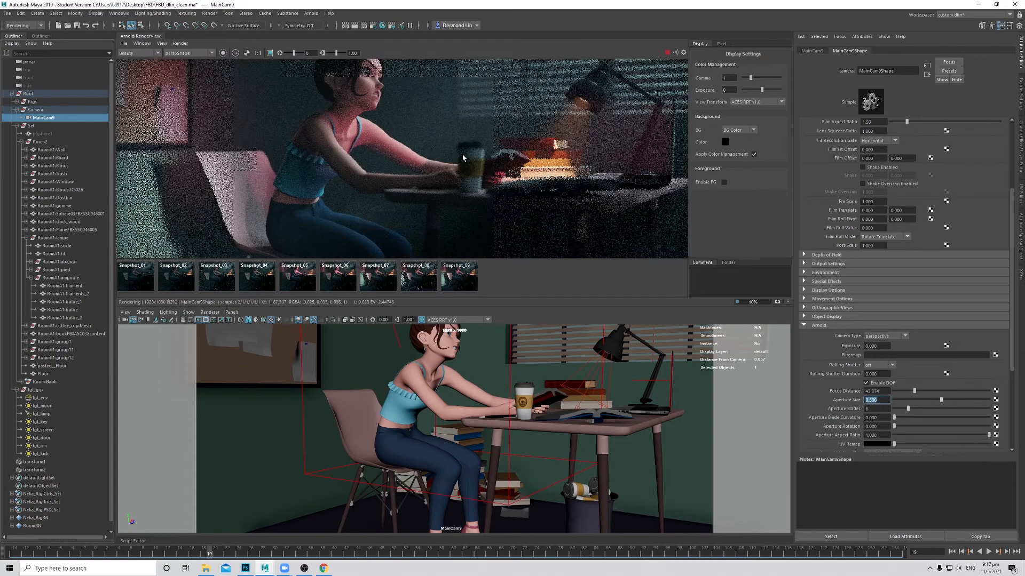
pyautogui.scroll(2, 451, 152)
pyautogui.scroll(-1, 493, 166)
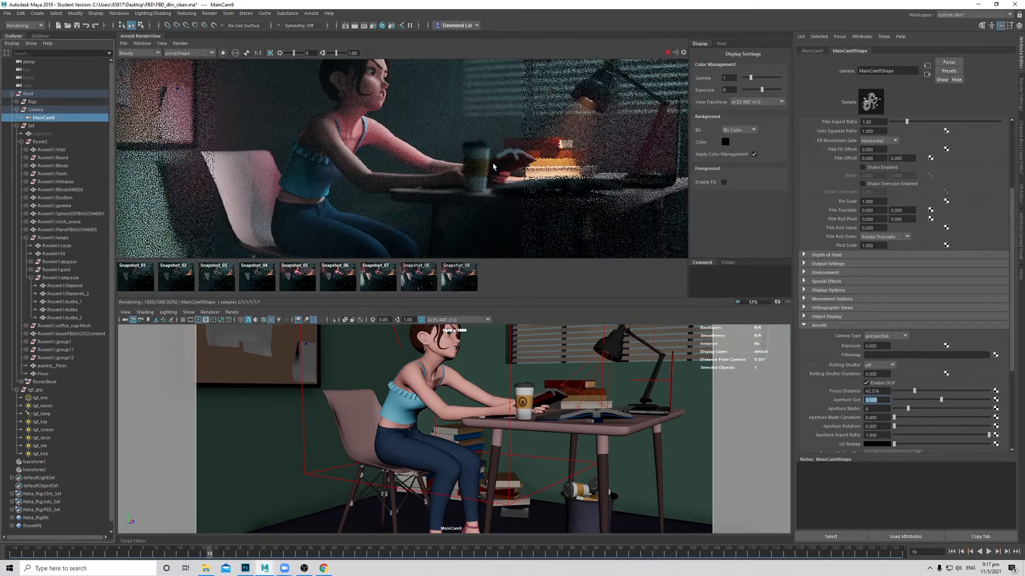
pyautogui.moveTo(493, 166); pyautogui.dragTo(506, 183, button='middle')
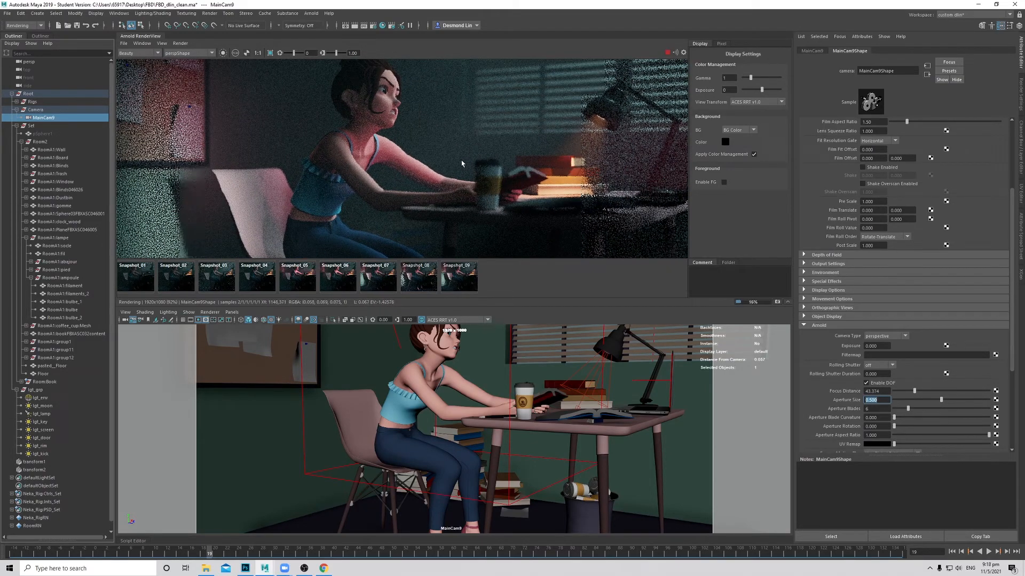
pyautogui.scroll(-3, 503, 175)
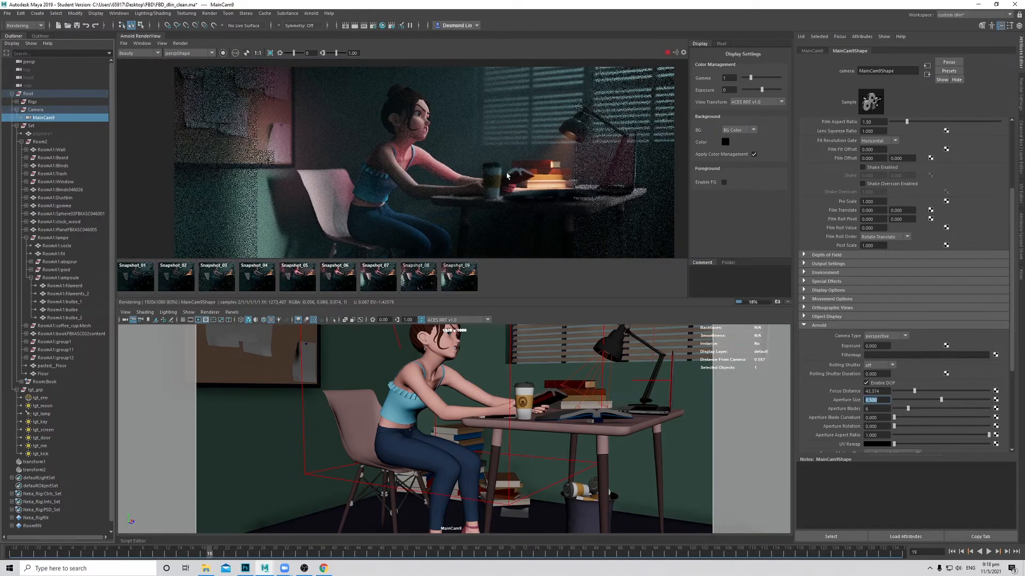
pyautogui.moveTo(510, 177); pyautogui.dragTo(494, 156, button='middle')
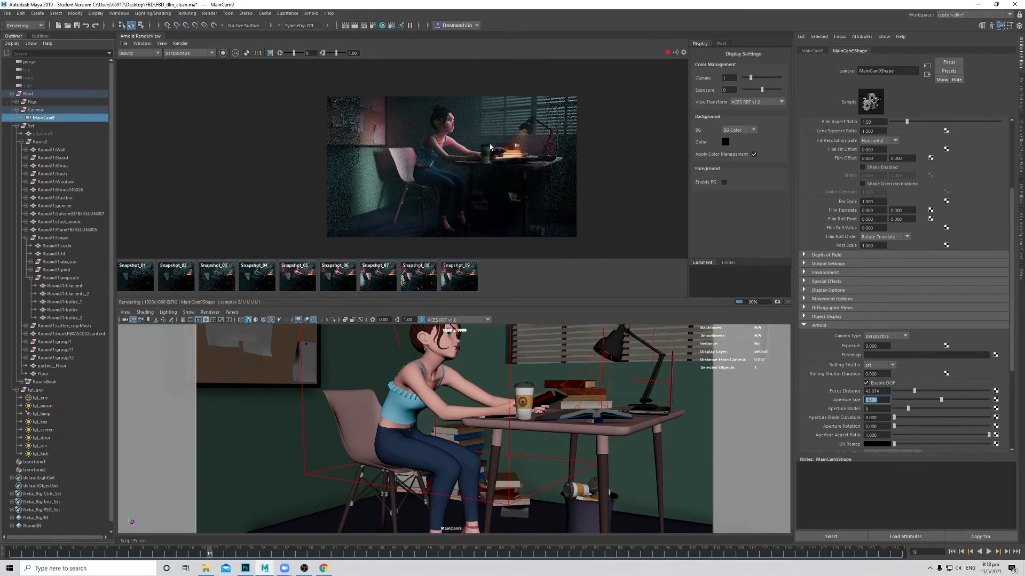
pyautogui.scroll(1, 483, 136)
pyautogui.scroll(1, 482, 136)
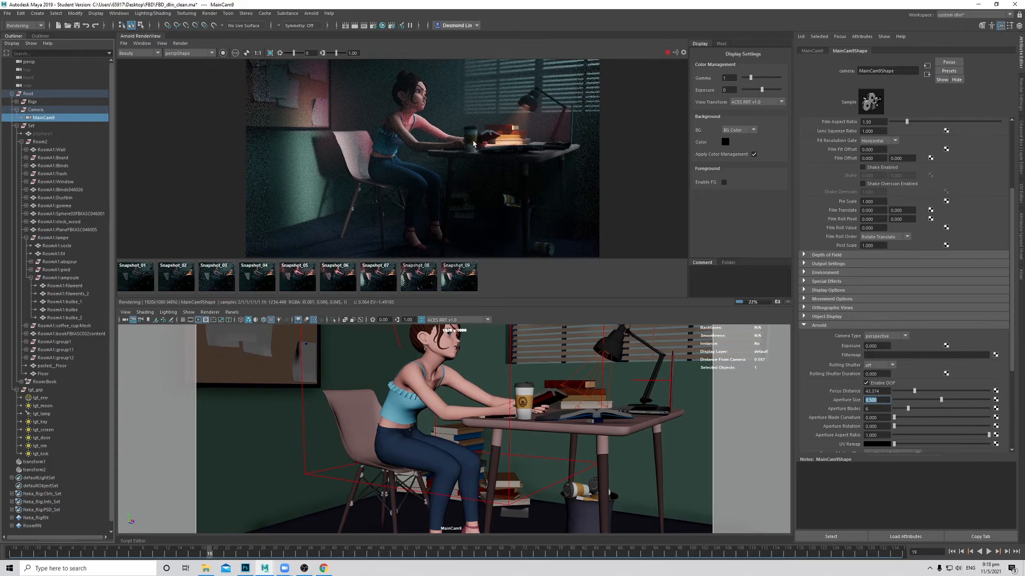
# Step: Set MainCam9's aperture size to 0.4, re-render and compare the coffee cup's blur with the latest snapshot
pyautogui.click(667, 53)
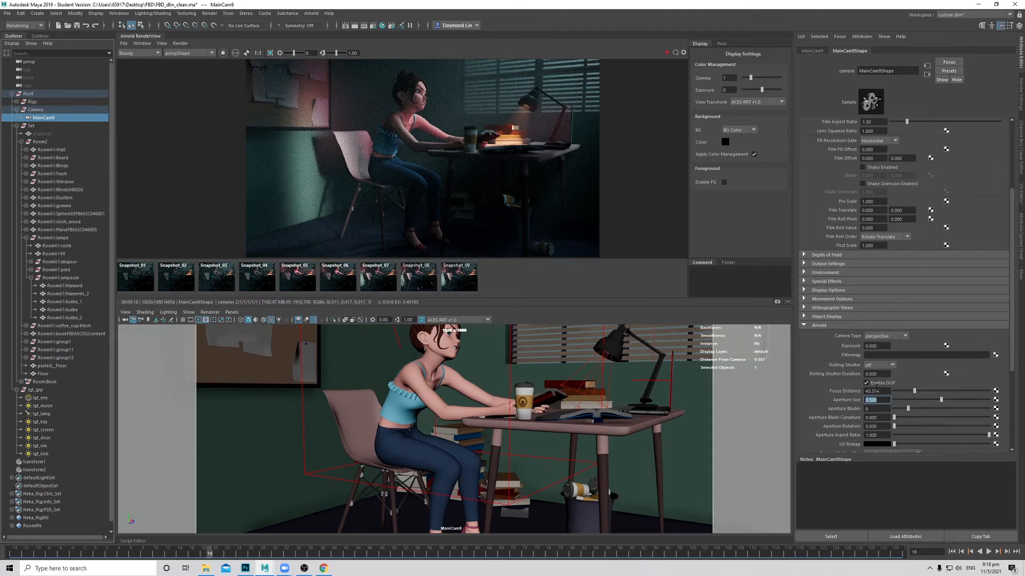
pyautogui.press('BackSpace')
pyautogui.write('.4')
pyautogui.press('Return')
pyautogui.click(675, 53)
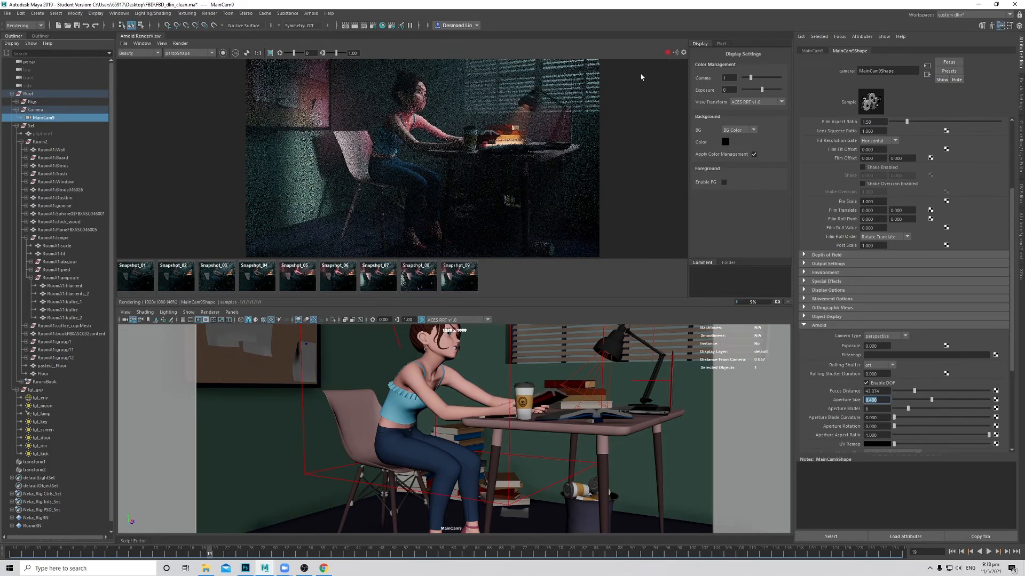
pyautogui.scroll(3, 479, 137)
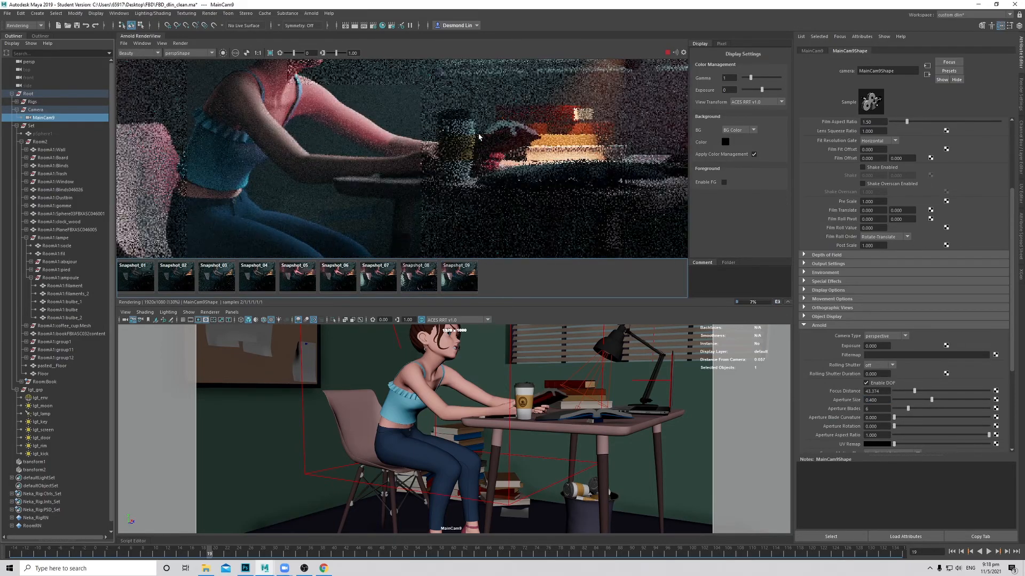
pyautogui.click(466, 280)
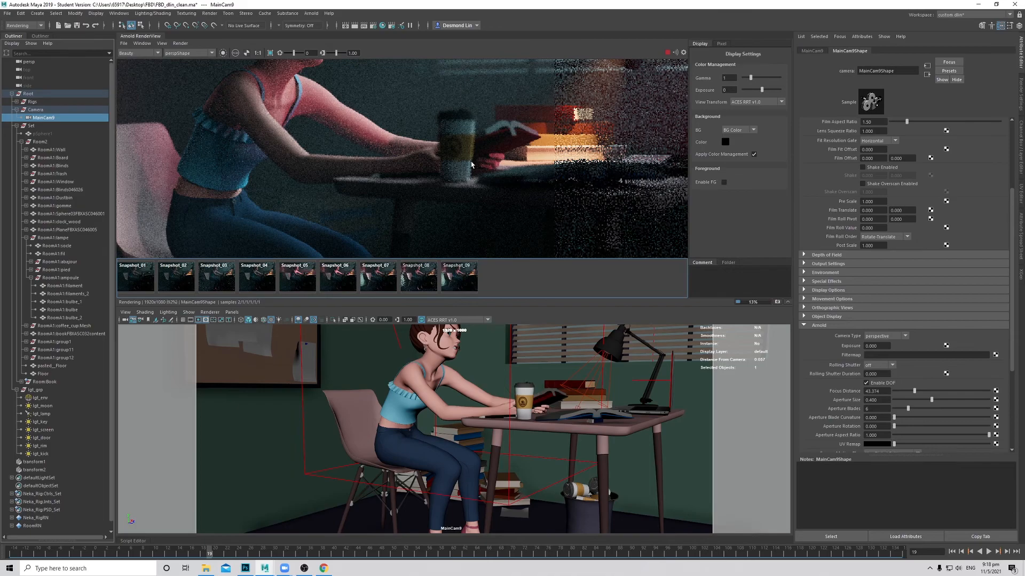
pyautogui.scroll(-4, 471, 164)
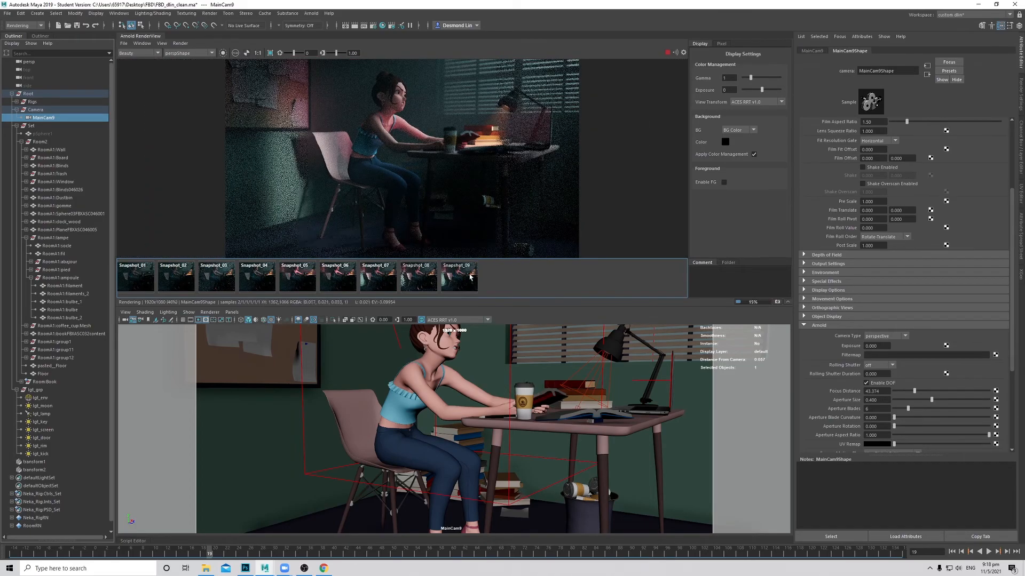